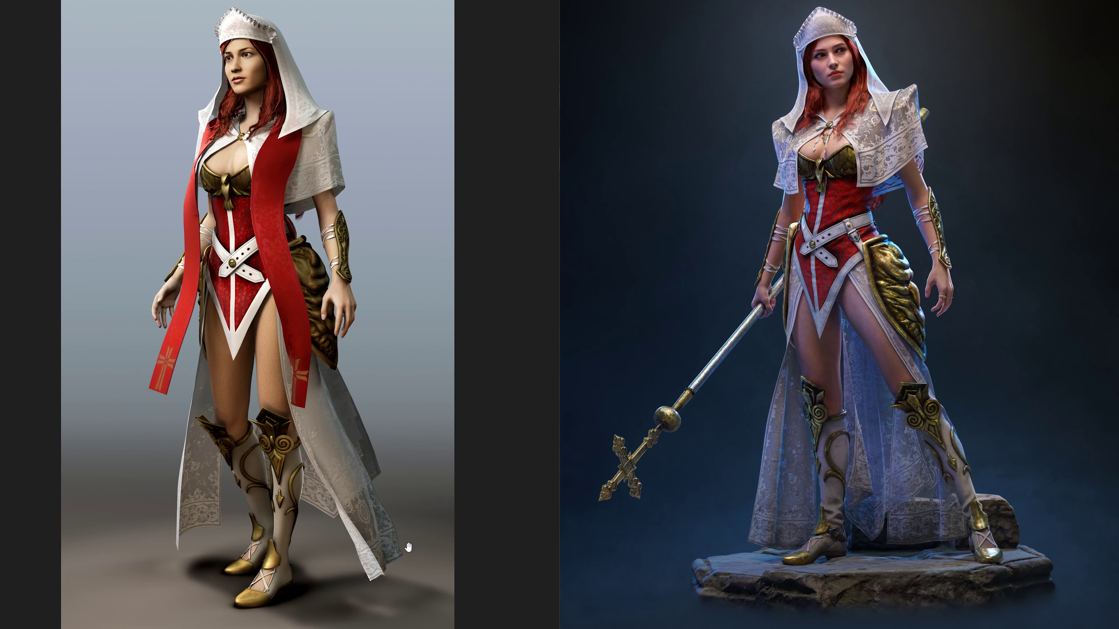
Compare the sheer lace robe in the two character renders up close around the legs and boots
scroll(408, 548, "up", 3)
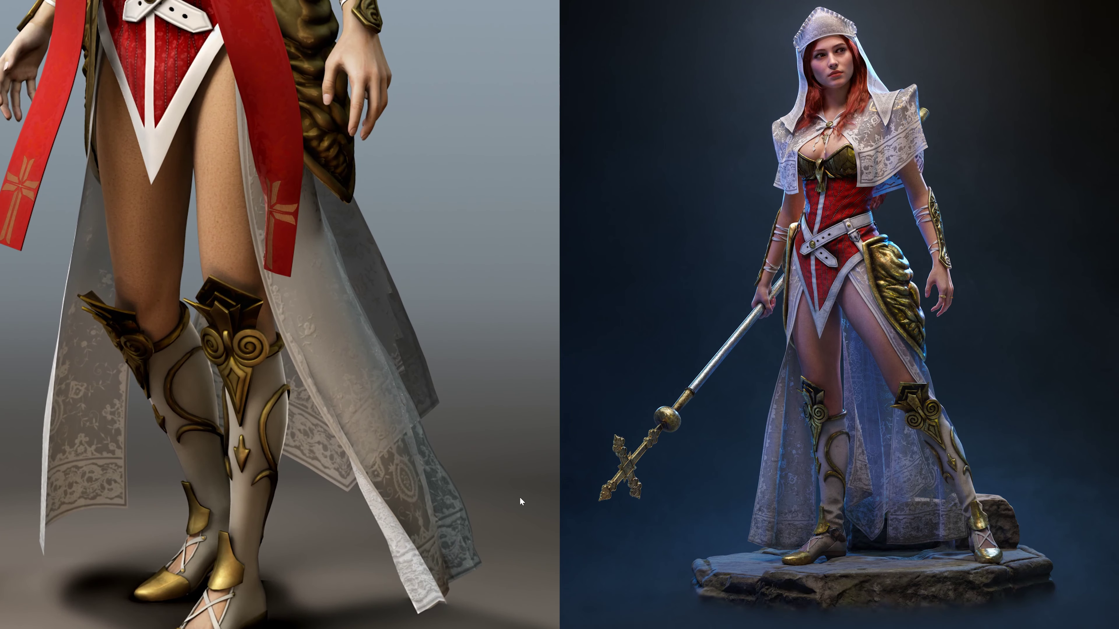
scroll(914, 520, "up", 5)
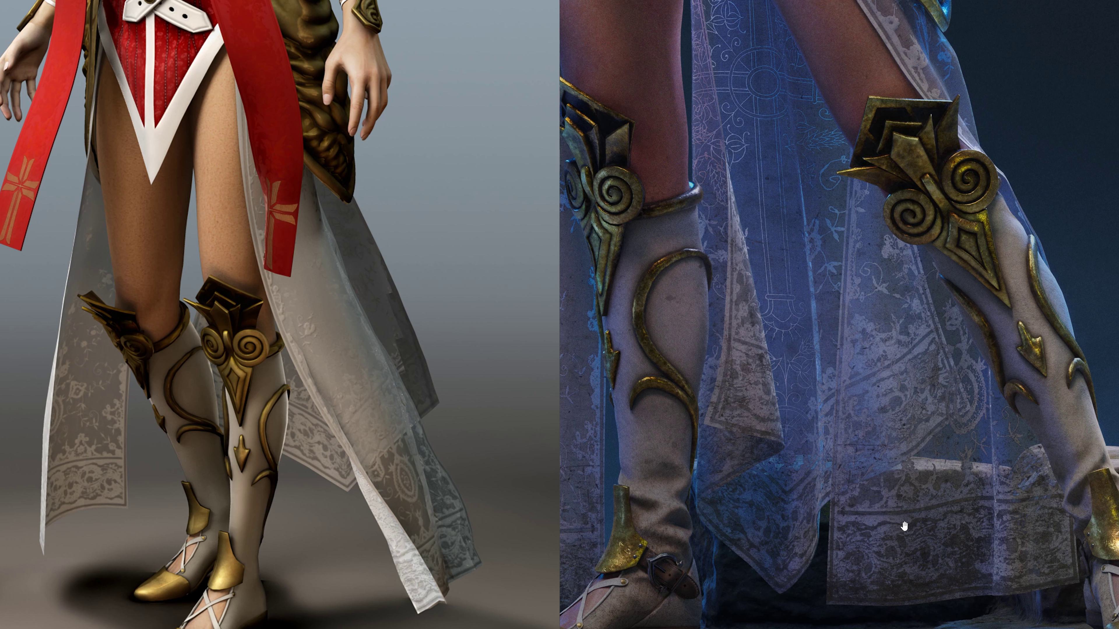
scroll(904, 526, "down", 1)
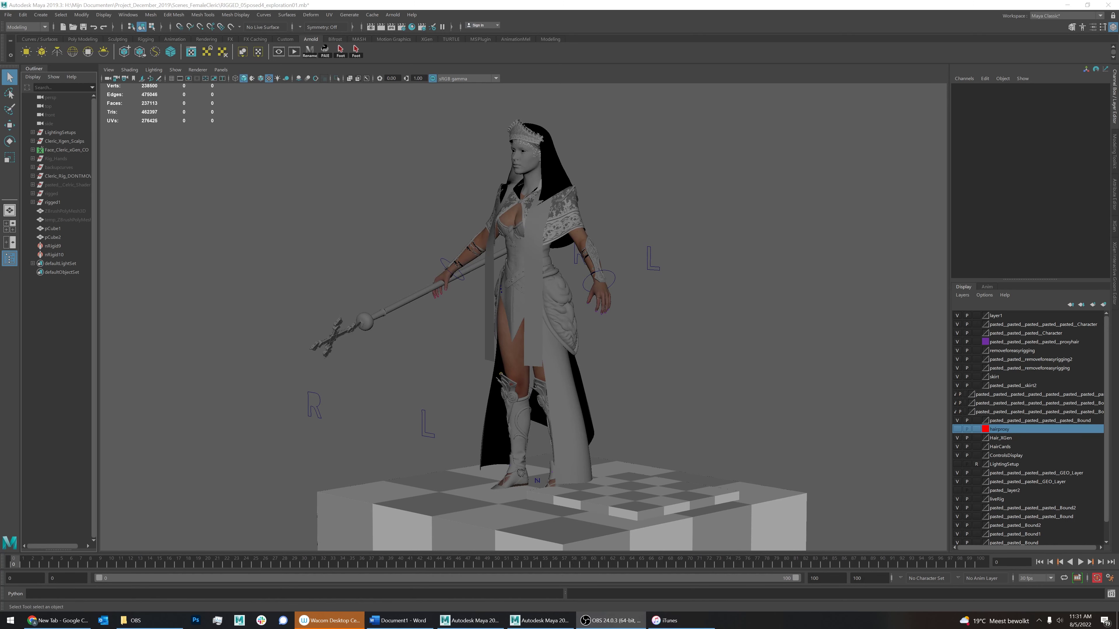
Play the cloth simulation through to the end, then select the left leg robe and examine how it drapes around the leg
key("alt+v")
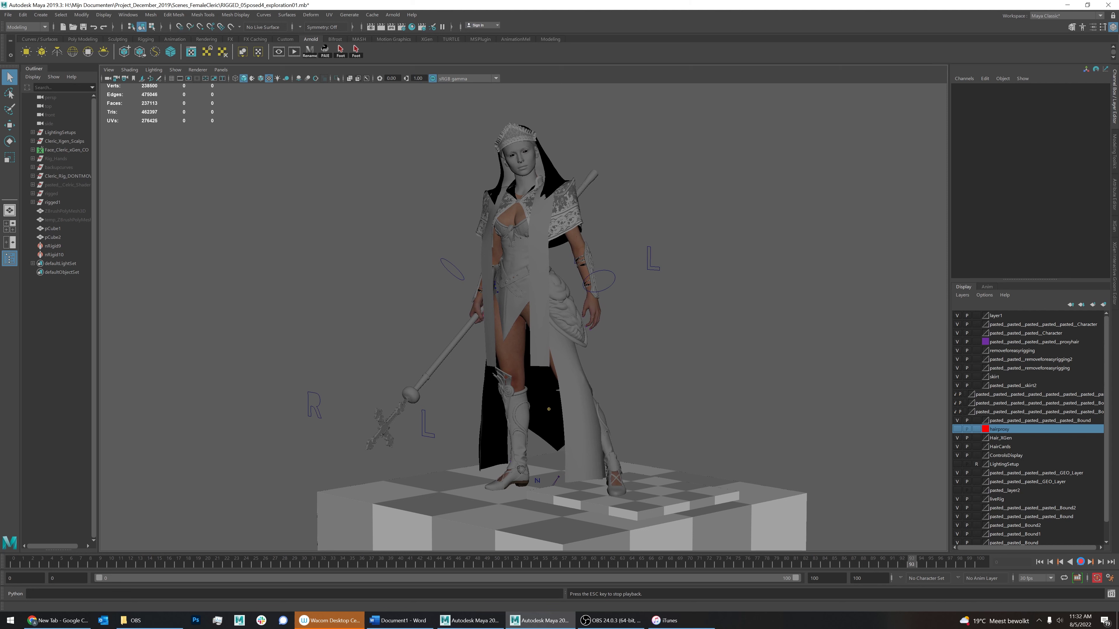
left_click(1081, 562)
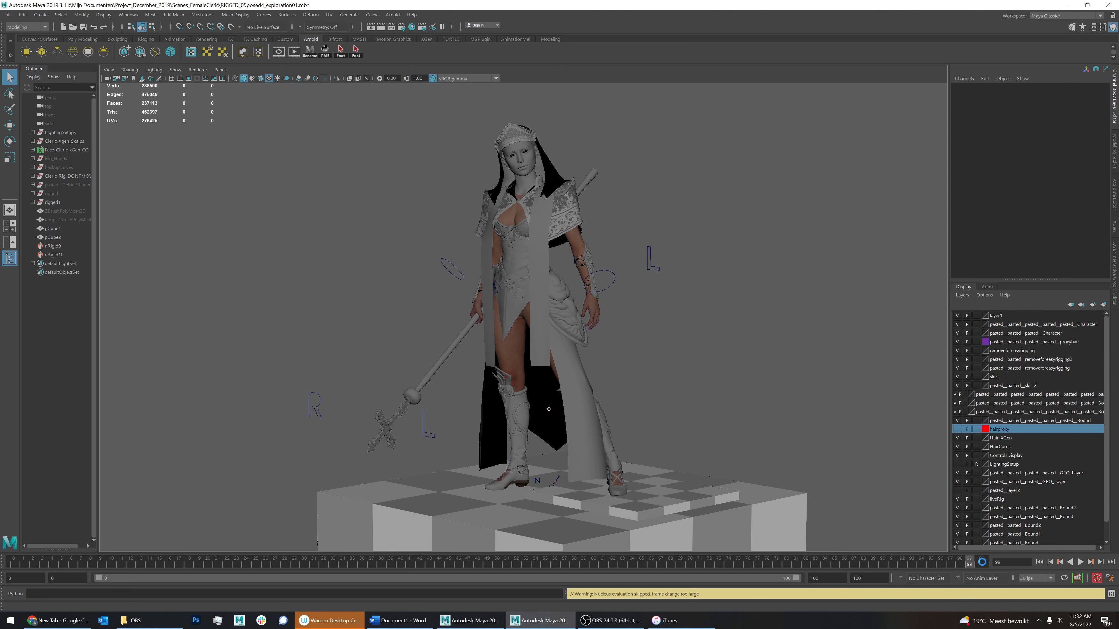
mouse_move(658, 404)
left_mouse_down("alt")
mouse_move(562, 406)
mouse_move(660, 403)
left_mouse_up("alt")
right_click_drag(591, 402, 626, 403, "alt")
left_click(625, 402)
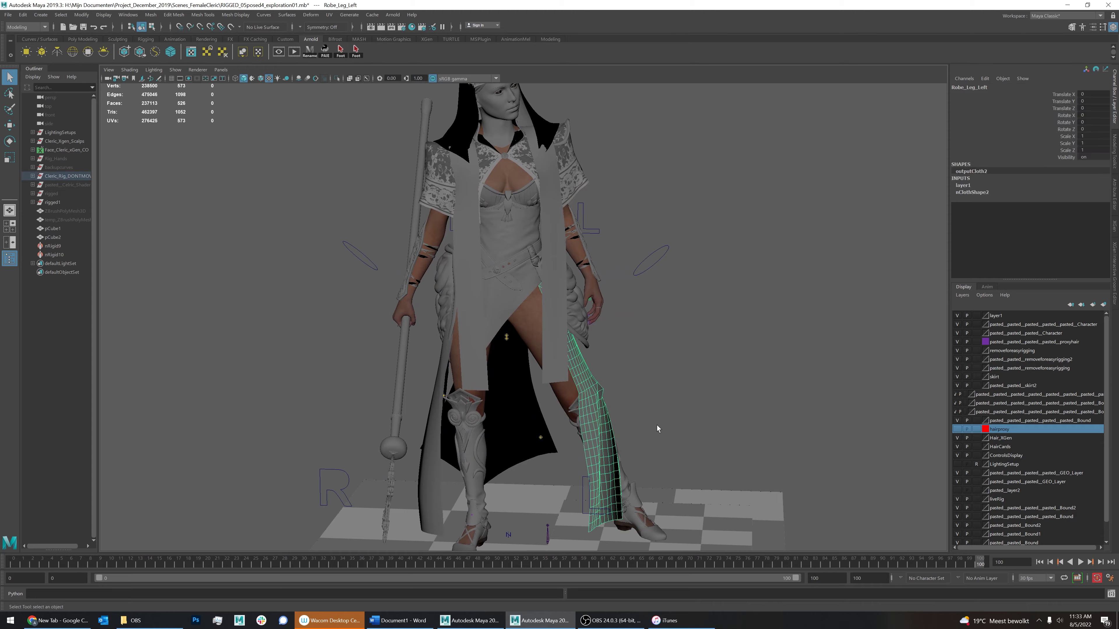
left_click_drag(625, 403, 625, 342, "alt")
scroll(554, 331, "up", 3)
scroll(624, 341, "down", 2)
left_click_drag(704, 377, 684, 375, "alt")
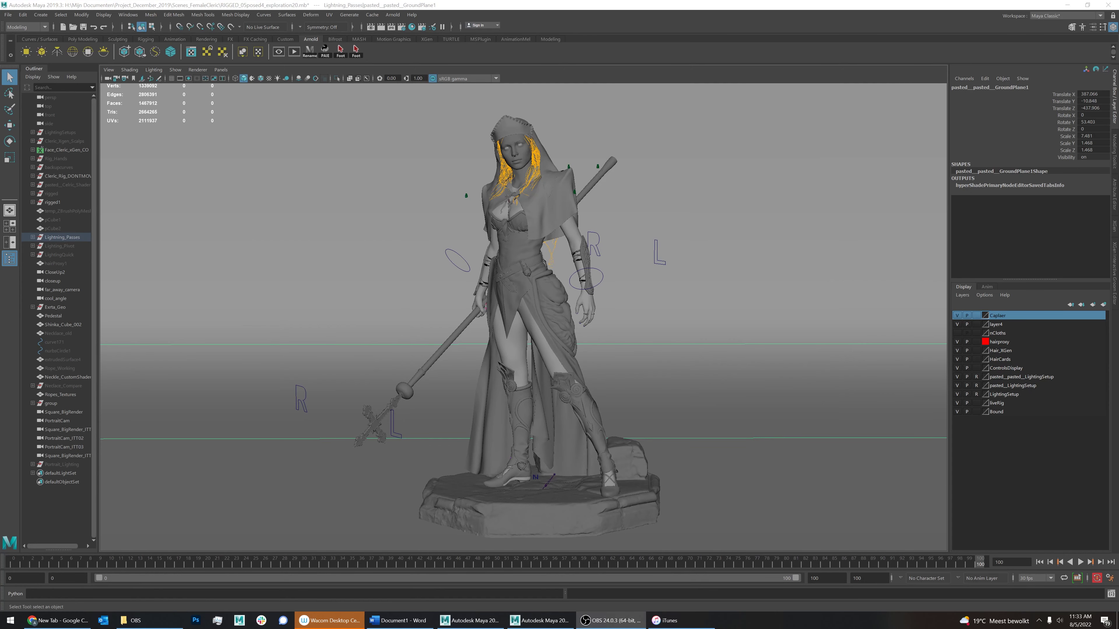
In the pedestal scene, select the detailed left leg robe and examine its drape from behind and in front
left_click(539, 338)
right_click_drag(559, 350, 592, 400, "alt")
left_click_drag(740, 468, 632, 478, "alt")
middle_click_drag(631, 478, 734, 198, "alt")
left_click(550, 246)
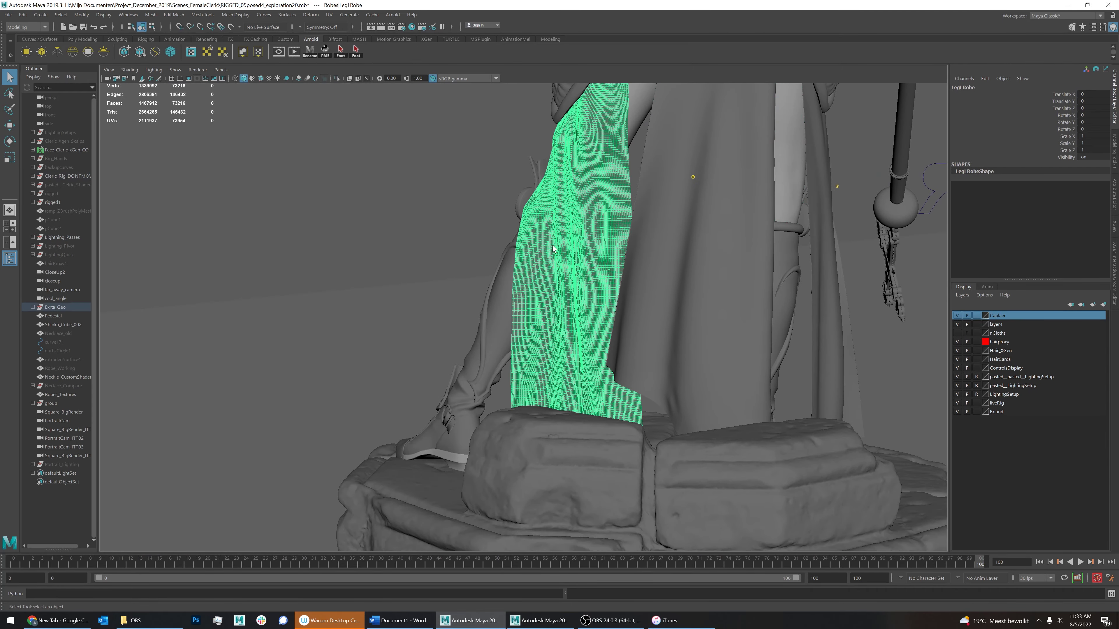
left_click_drag(550, 246, 640, 247, "alt")
middle_click_drag(639, 248, 592, 300, "alt")
left_click_drag(593, 303, 567, 361, "alt")
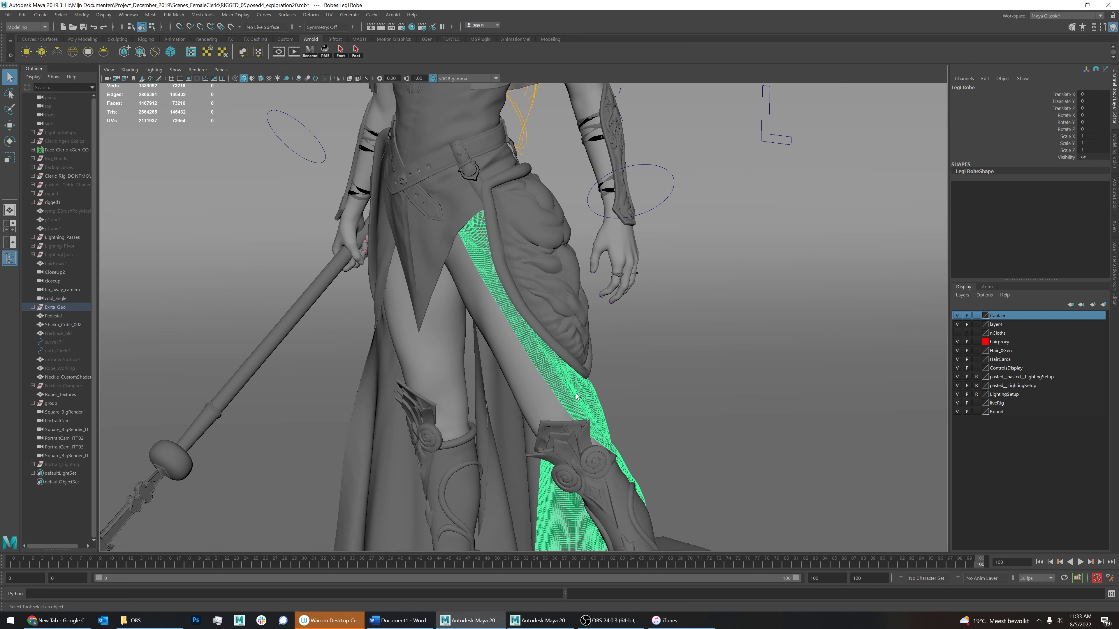
Hide the detailed left leg robe and the left thigh plate to expose the thigh
scroll(576, 397, "down", 5)
mouse_move(605, 402)
left_mouse_down("alt")
mouse_move(442, 424)
mouse_move(529, 435)
mouse_move(608, 385)
left_mouse_up("alt")
left_click(441, 424)
key("ctrl+h")
scroll(552, 284, "up", 3)
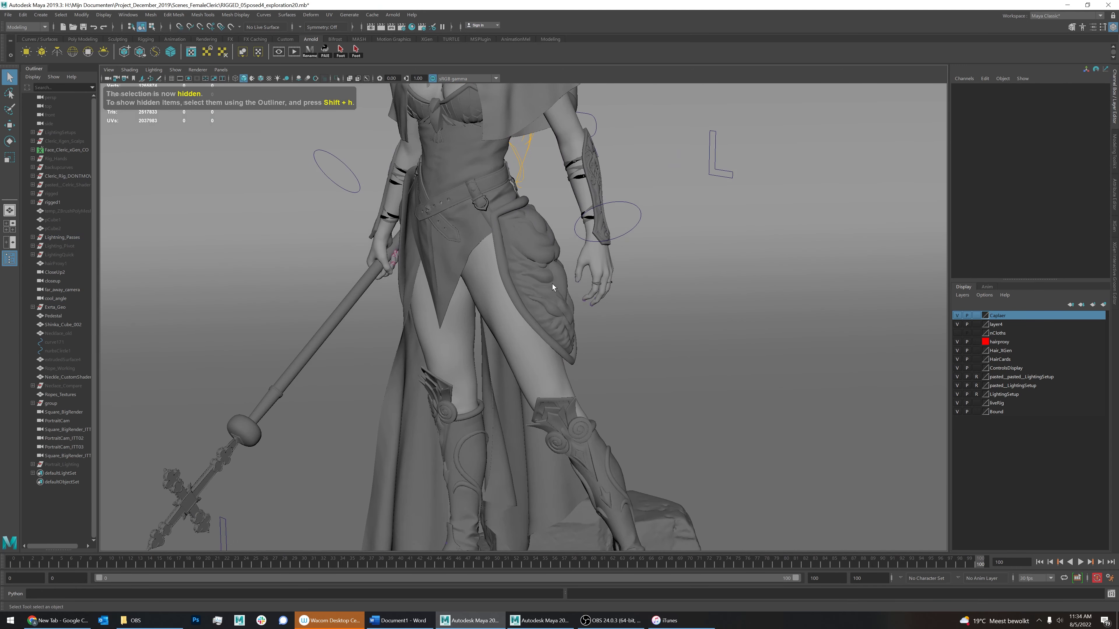
left_click(553, 288)
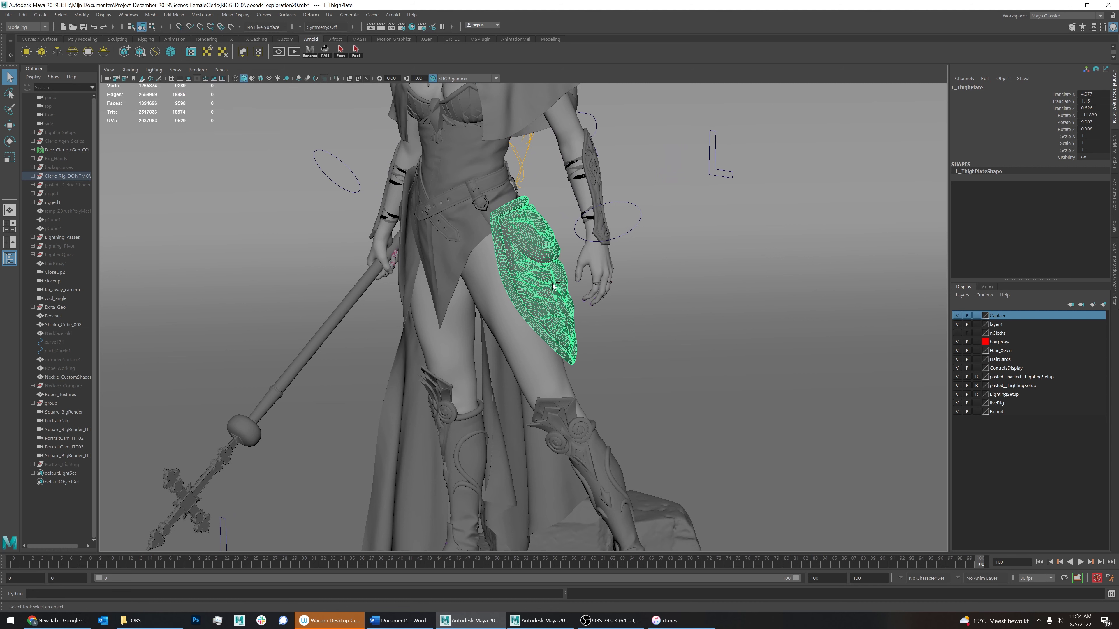
key("ctrl+h")
scroll(537, 279, "up", 5)
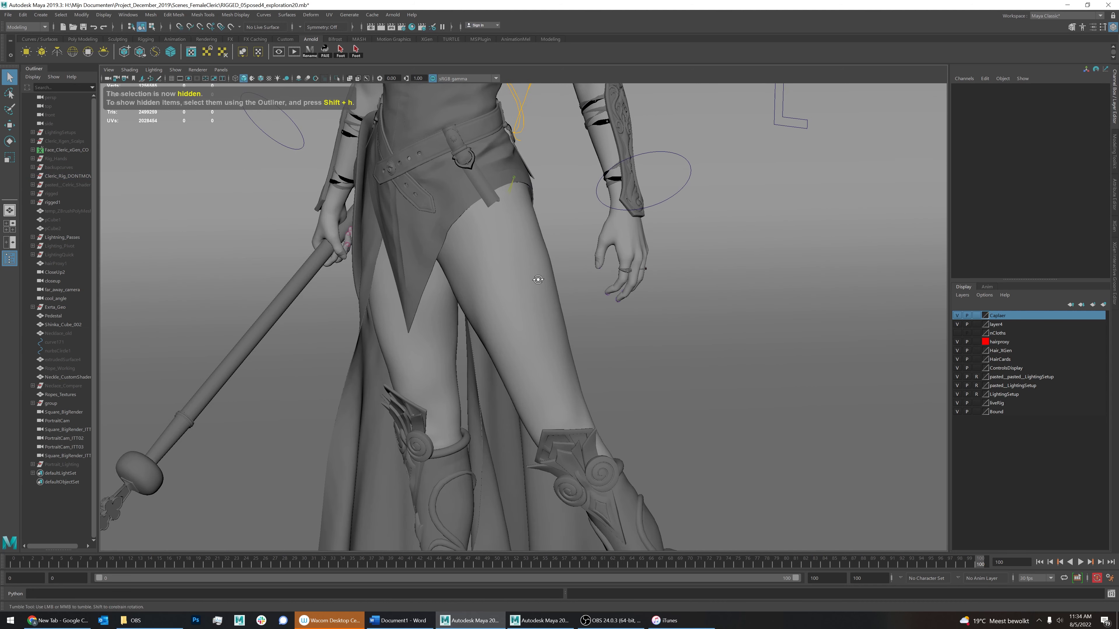
Show the nCloths layer and select the low-poly left leg robe cloth
left_click(957, 333)
left_click(548, 221)
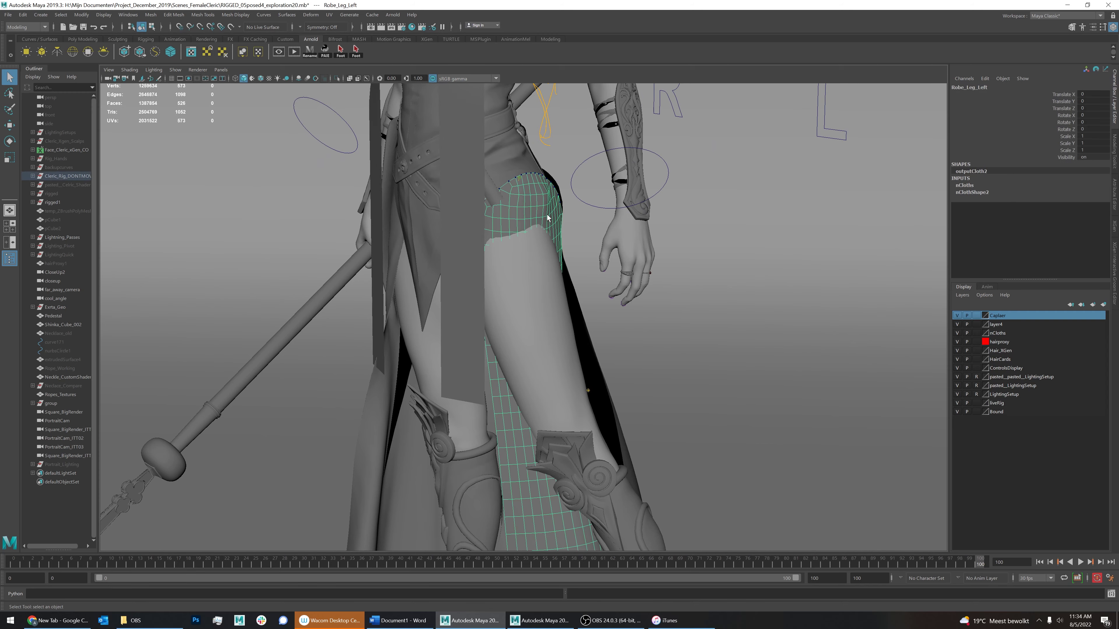
mouse_move(514, 351)
left_mouse_down("alt")
mouse_move(550, 342)
mouse_move(532, 351)
left_mouse_up("alt")
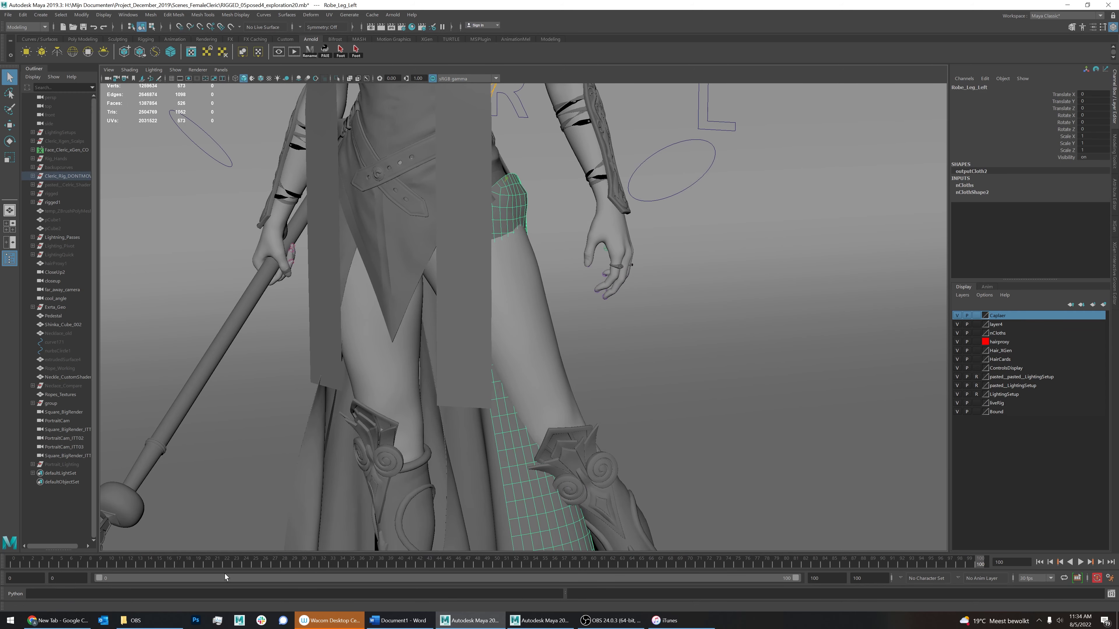
Play the pose animation with the left leg robe visible through to frame 100
left_click_drag(206, 562, 551, 411, "alt")
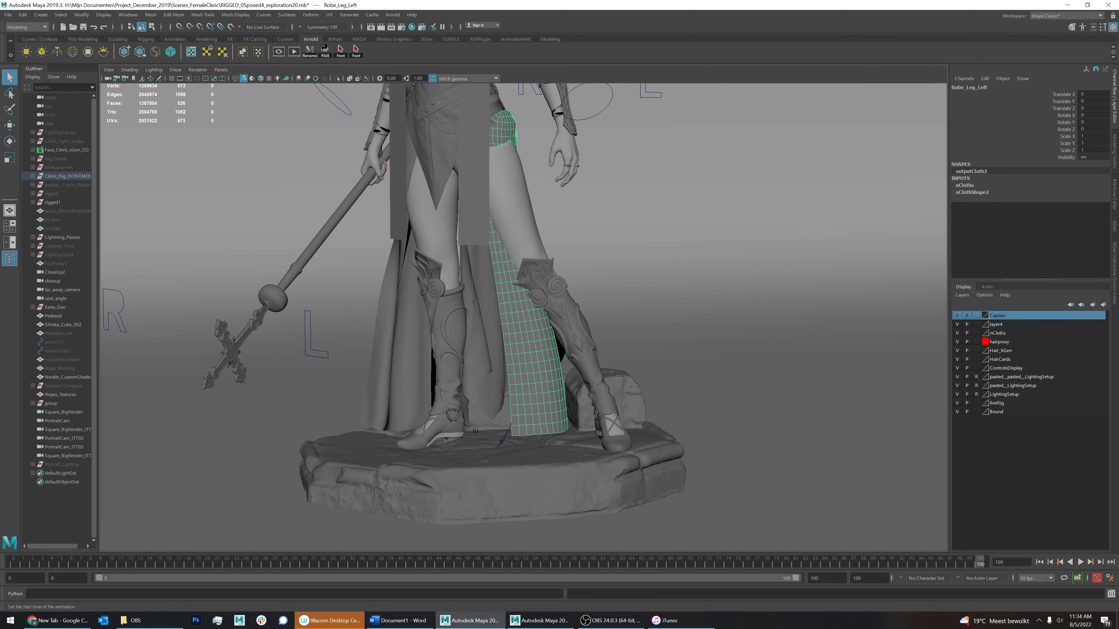
key("alt+v")
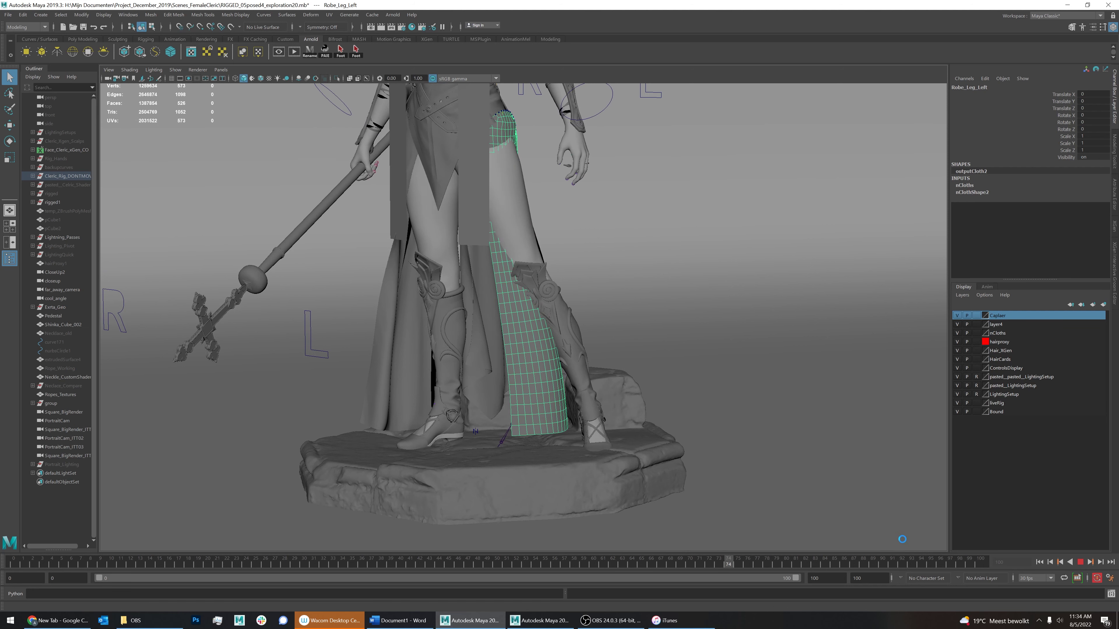
middle_click_drag(492, 211, 475, 273, "alt")
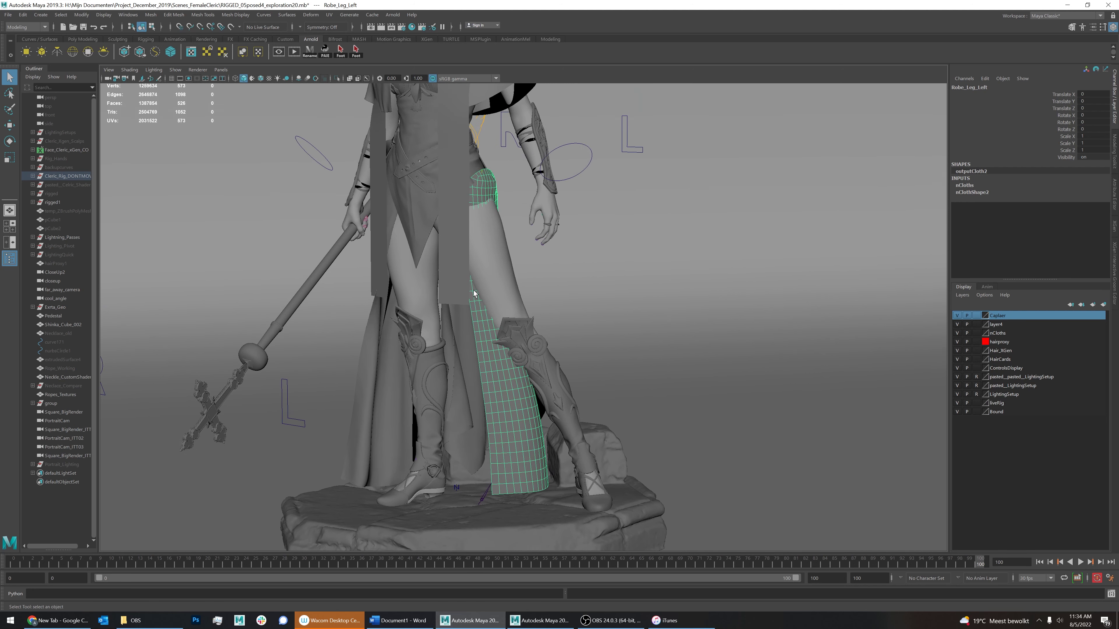
Switch the left leg robe to vertex editing and try to select its vertices
key("w")
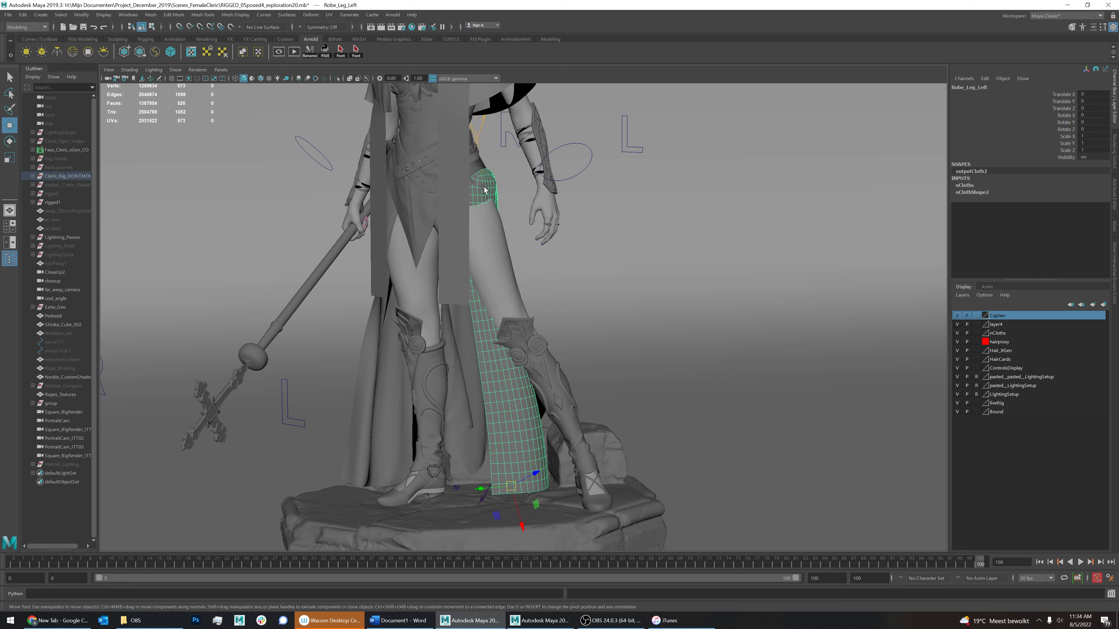
right_click_drag(485, 187, 456, 185)
left_click_drag(450, 173, 664, 551)
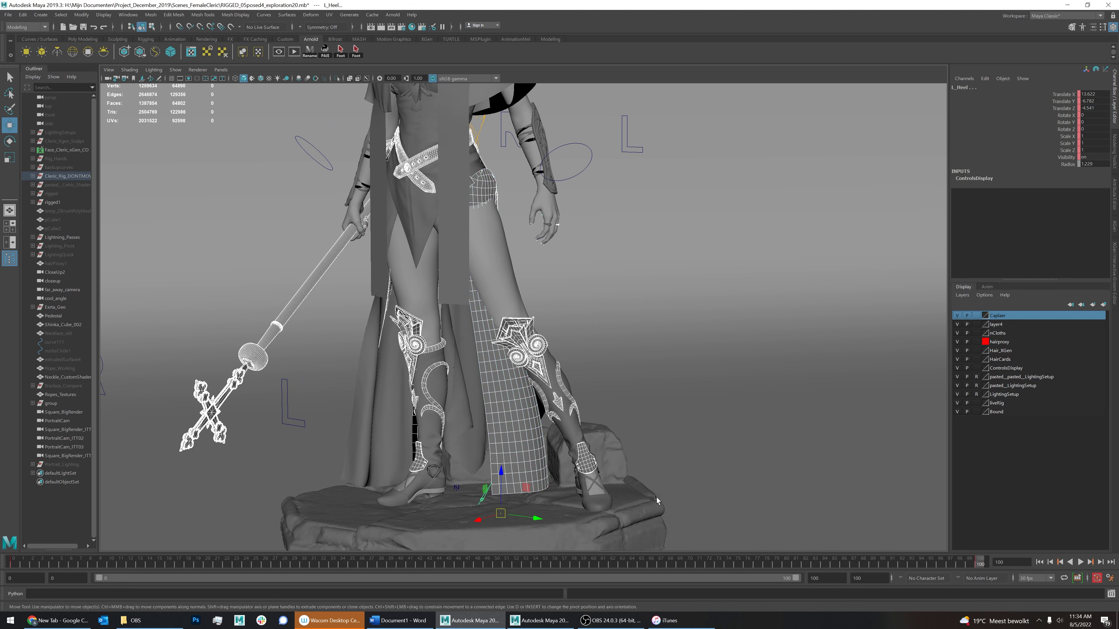
key("ctrl+z")
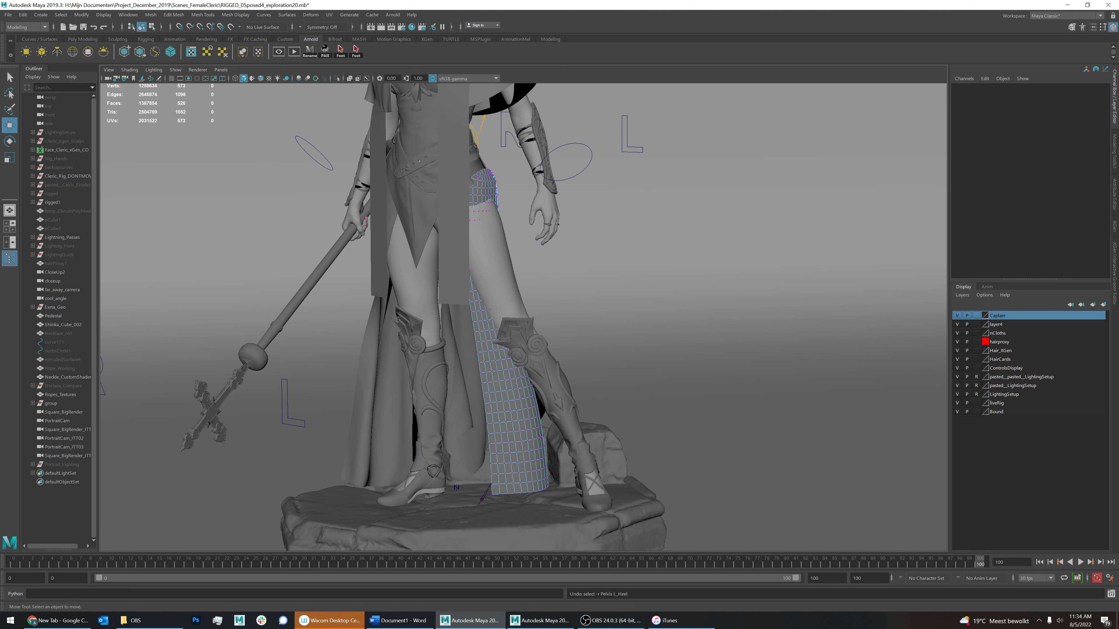
left_click_drag(488, 178, 489, 182)
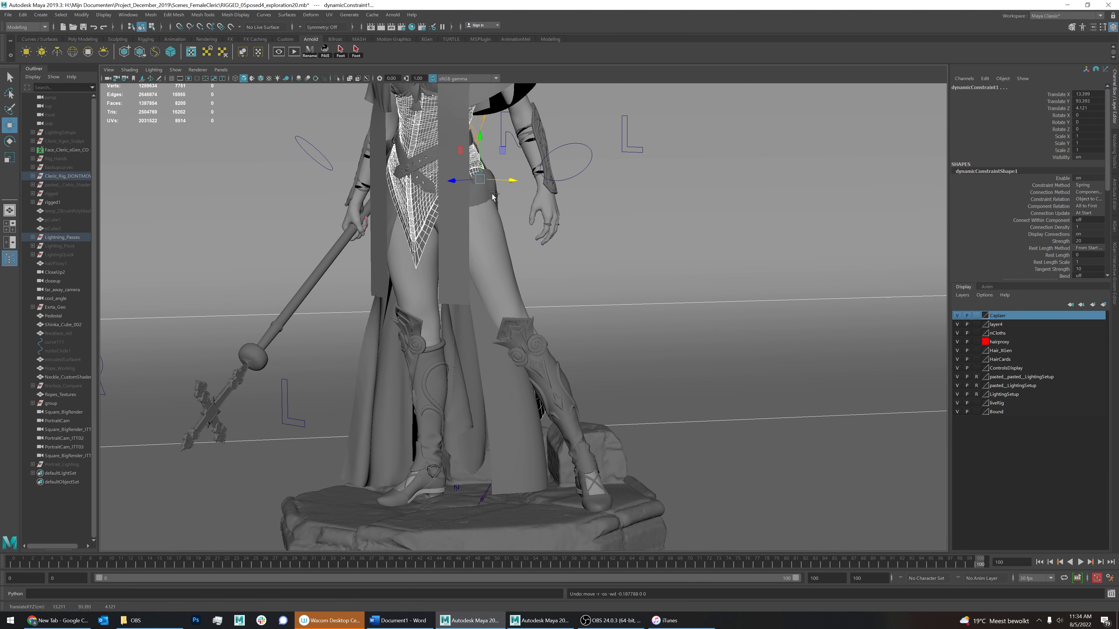
key("ctrl+z")
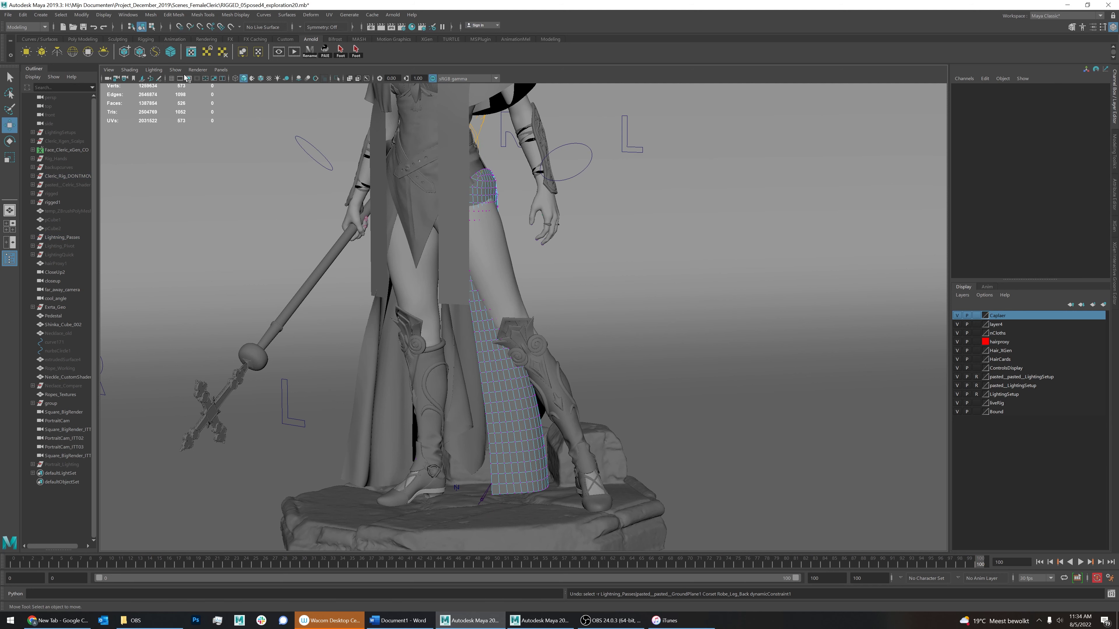
Limit the viewport's object display to polygons only
left_click(176, 71)
left_click(185, 105)
left_click(175, 70)
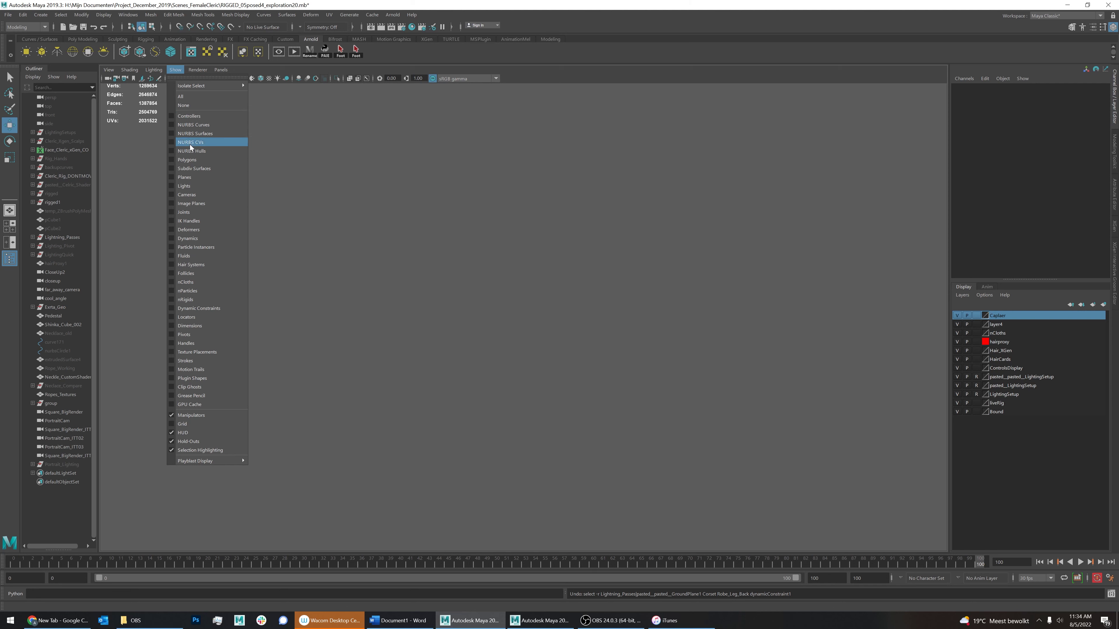
left_click(191, 159)
Select all vertices of the left leg robe, then rotate and move them so the cloth covers the outstretched leg
left_click_drag(458, 152, 615, 416)
key("e")
left_click_drag(541, 301, 520, 265)
key("ctrl+z")
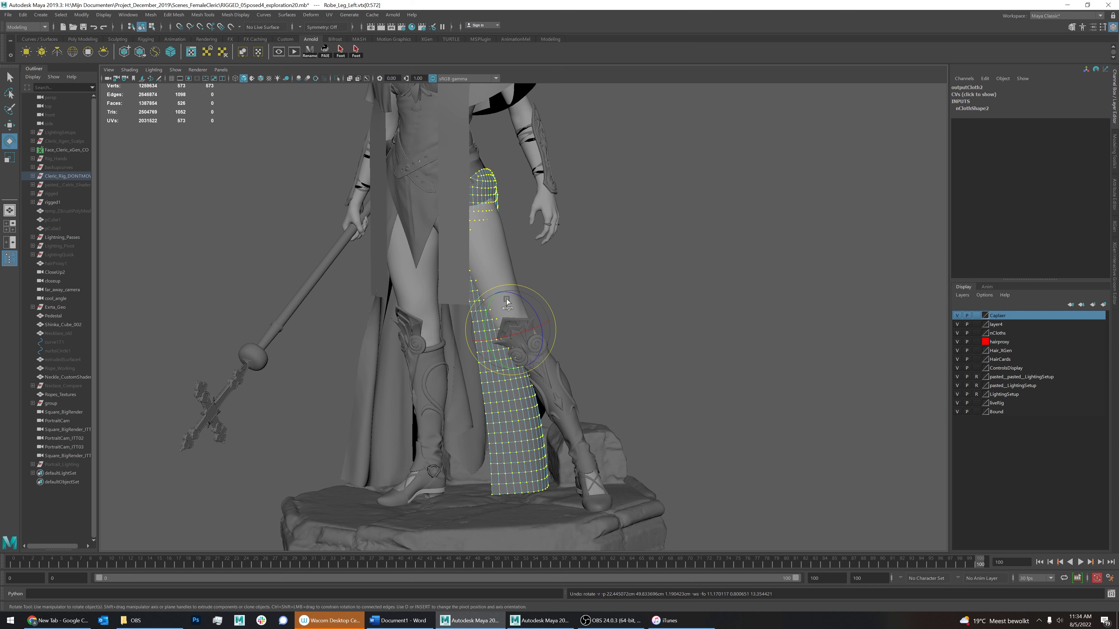
left_click_drag(506, 304, 531, 208)
left_click_drag(625, 201, 545, 199)
key("w")
right_click_drag(603, 216, 642, 208, "alt")
middle_click_drag(641, 208, 655, 165, "alt")
left_click_drag(638, 150, 624, 217)
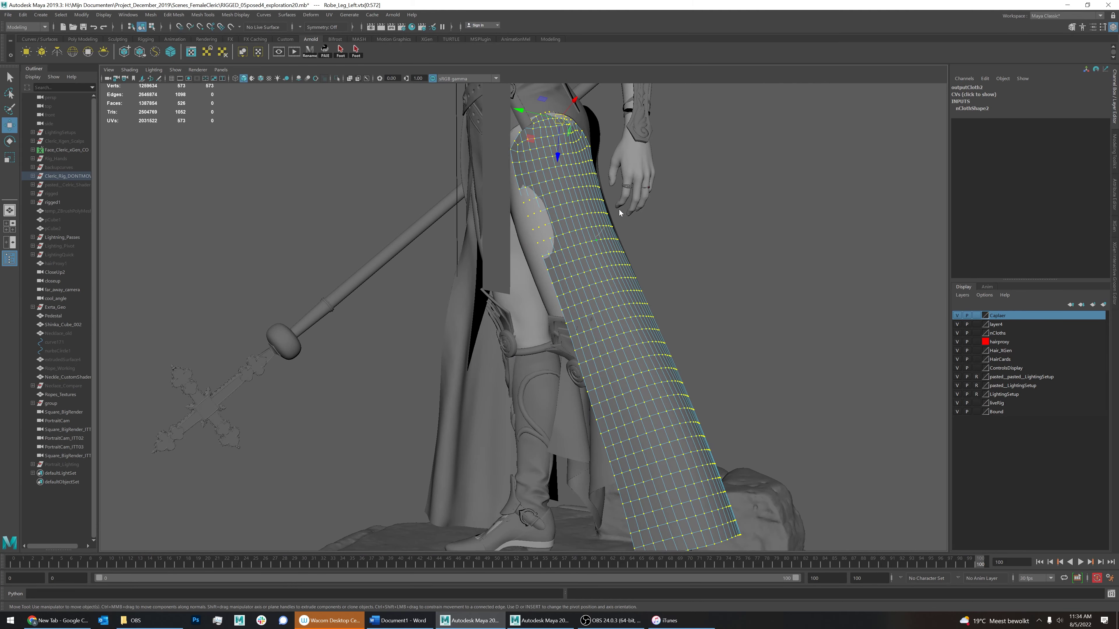
Leave vertex editing on the left leg robe and hide the red stole
right_click_drag(627, 201, 627, 201)
left_click(757, 198)
right_click_drag(757, 197, 525, 200, "alt")
left_click_drag(525, 200, 555, 201, "alt")
middle_click_drag(555, 201, 496, 187, "alt")
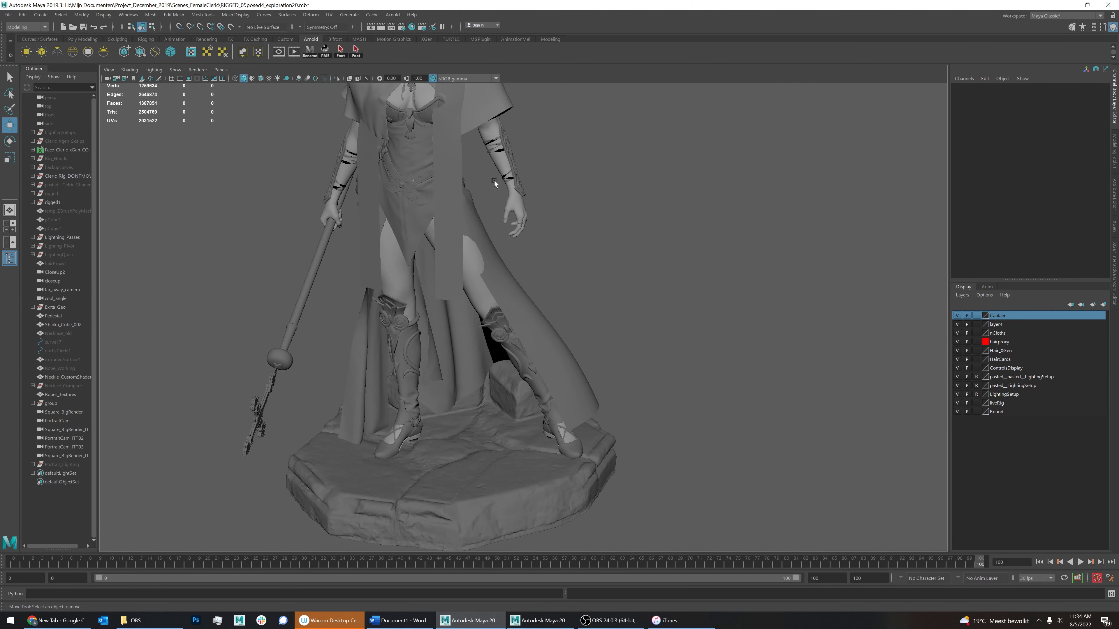
left_click_drag(496, 187, 527, 220, "alt")
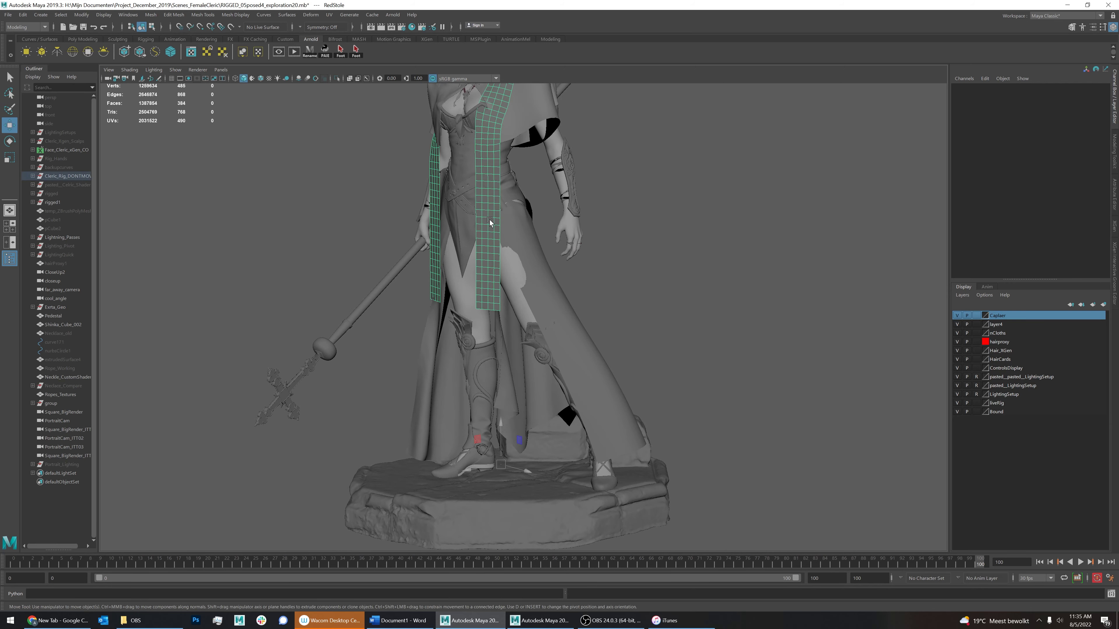
left_click(491, 223)
key("ctrl+h")
Select the cleric's leg mesh together with the left knee pad and left boot pieces
left_click(490, 257)
left_click_drag(490, 257, 528, 299, "alt")
middle_click_drag(529, 298, 512, 256, "alt")
scroll(511, 254, "up", 3)
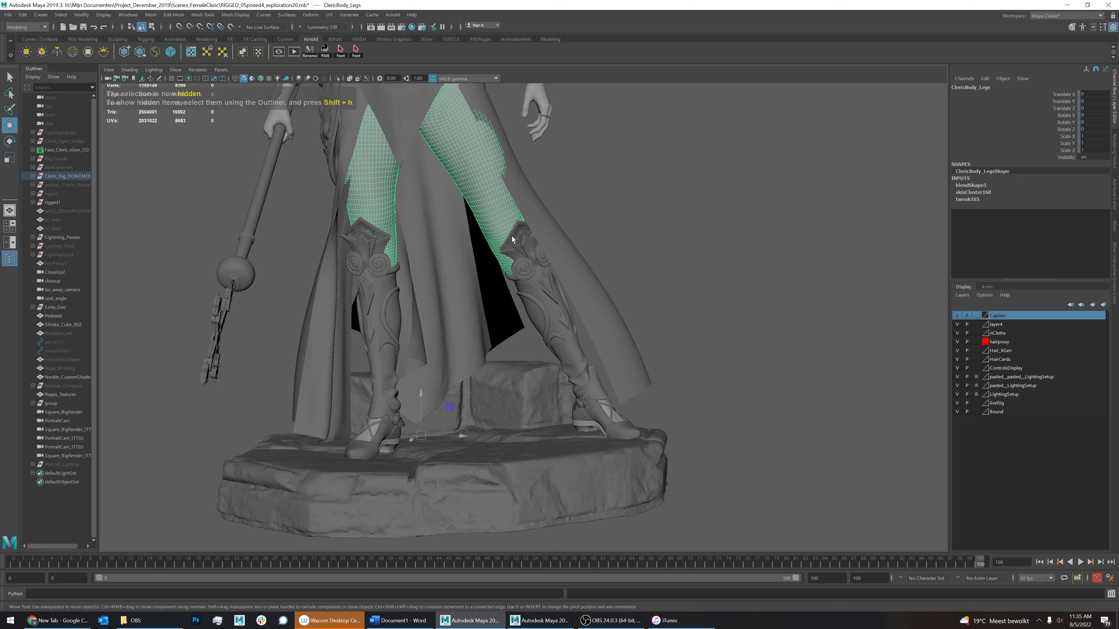
left_click(514, 241, "shift")
left_click(530, 295)
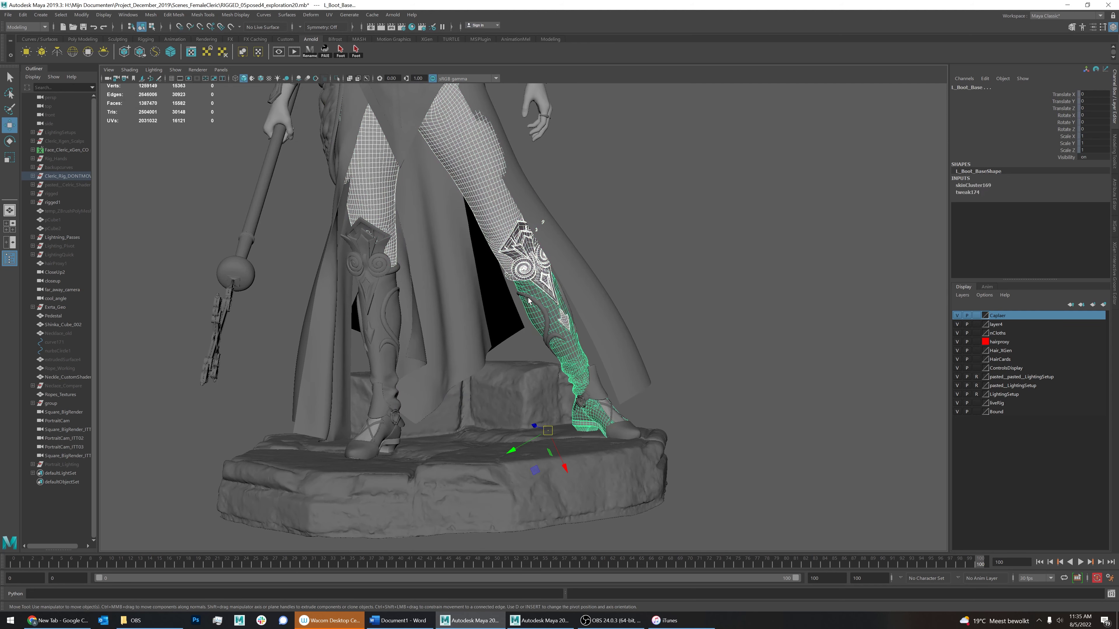
left_click(540, 304)
left_click(594, 378)
left_click_drag(604, 324, 618, 298, "alt")
Include the remaining left boot and shoe pieces in the selection, leaving out the pedestal and the leg robe
left_click_drag(656, 459, 499, 317, "shift")
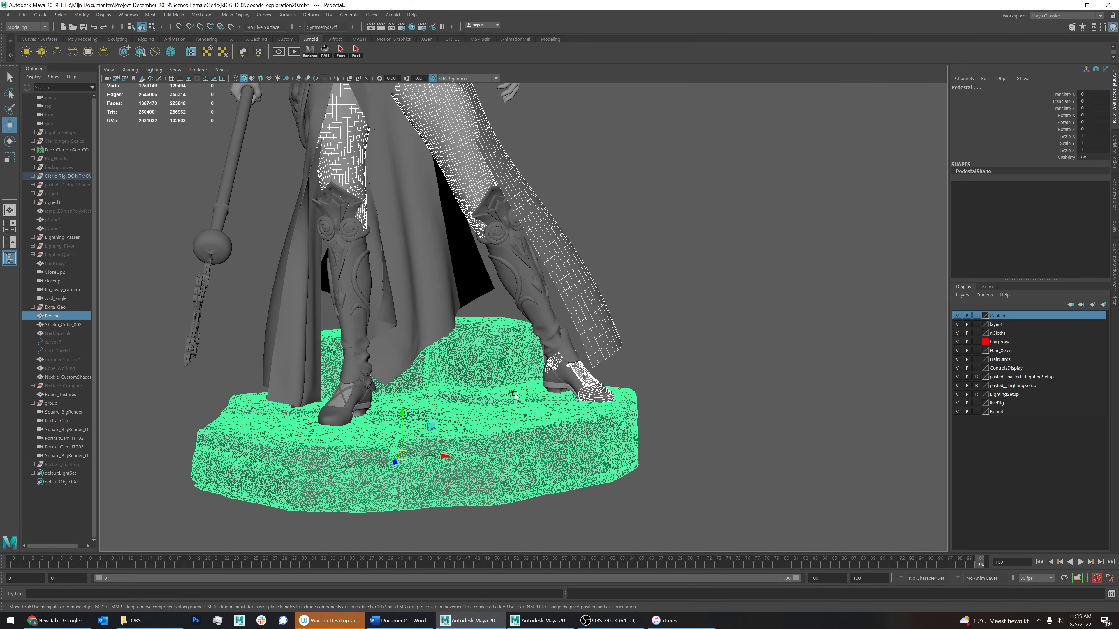
left_click(512, 471, "shift")
left_click_drag(640, 159, 478, 512, "ctrl+shift")
left_click(470, 487, "ctrl")
left_click(607, 354, "ctrl")
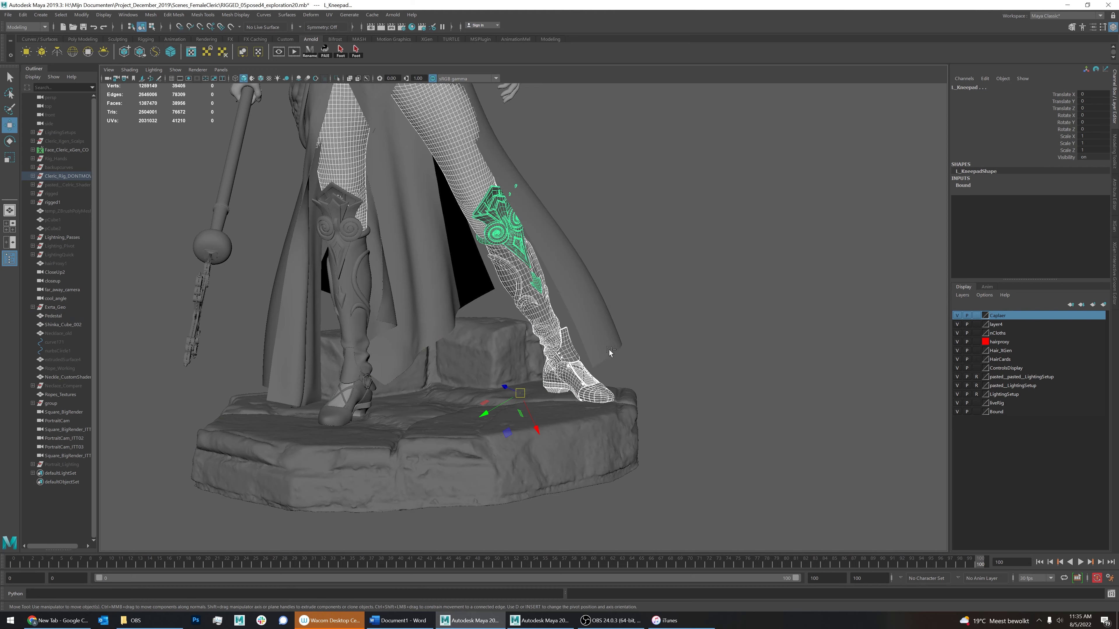
Add the corset to the selected leg and boot meshes
middle_click_drag(468, 294, 488, 359, "alt")
left_click(472, 224)
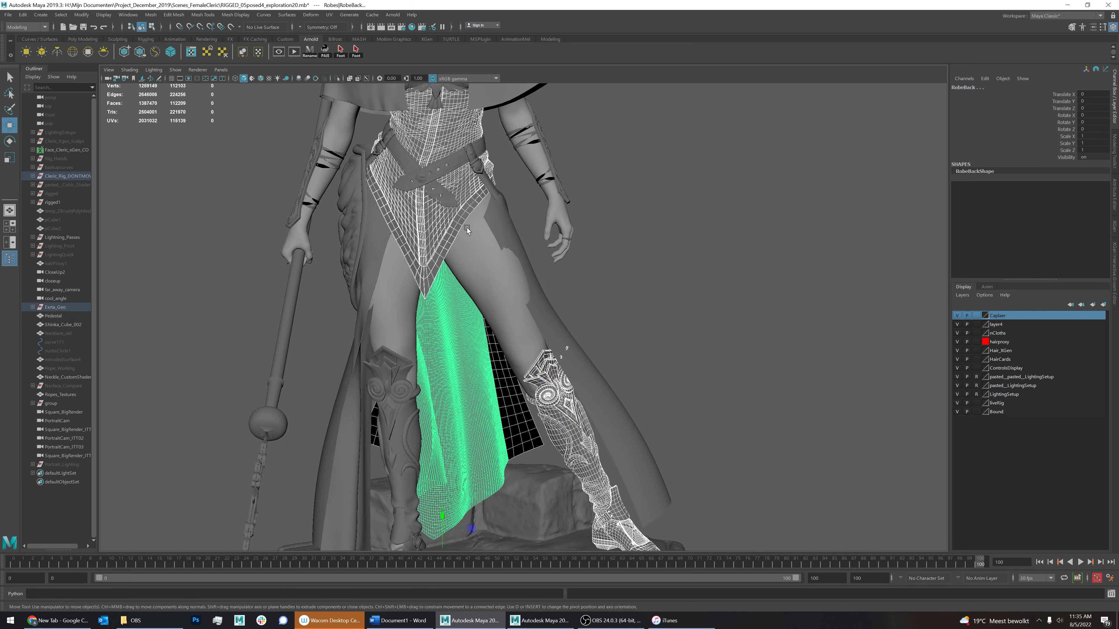
key("ctrl+z")
left_click(438, 272, "shift")
mouse_move(508, 252)
left_mouse_down("alt")
mouse_move(465, 258)
mouse_move(450, 298)
mouse_move(438, 276)
mouse_move(516, 231)
left_mouse_up("alt")
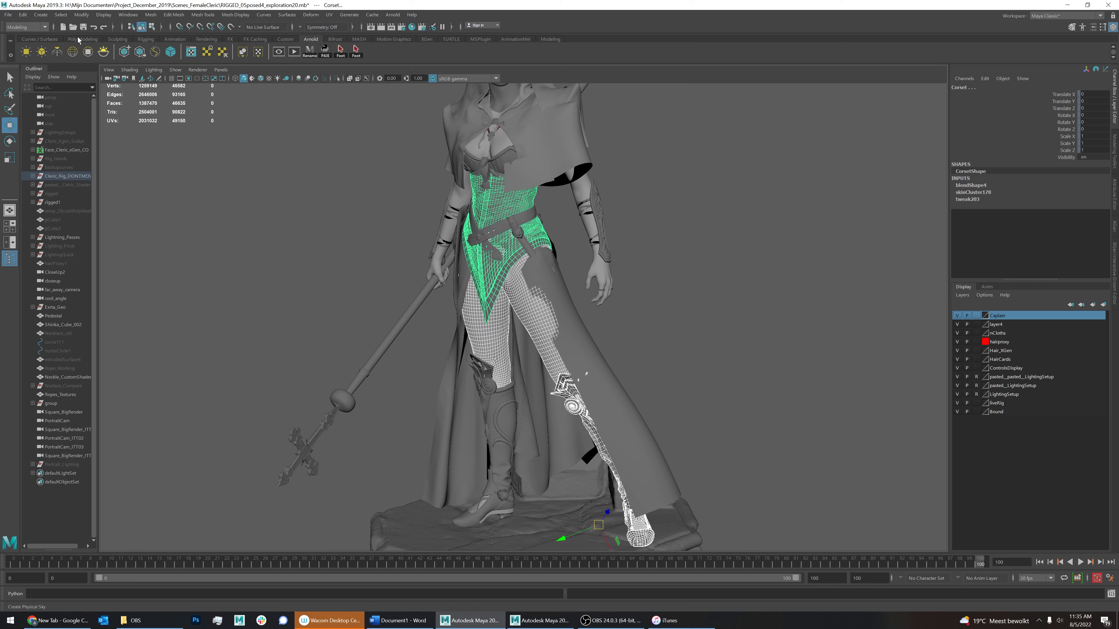
Export the selected leg, boot and corset meshes as Avatar.obj into a new project folder called MarvelousRedo
left_click(8, 14)
left_click(27, 125)
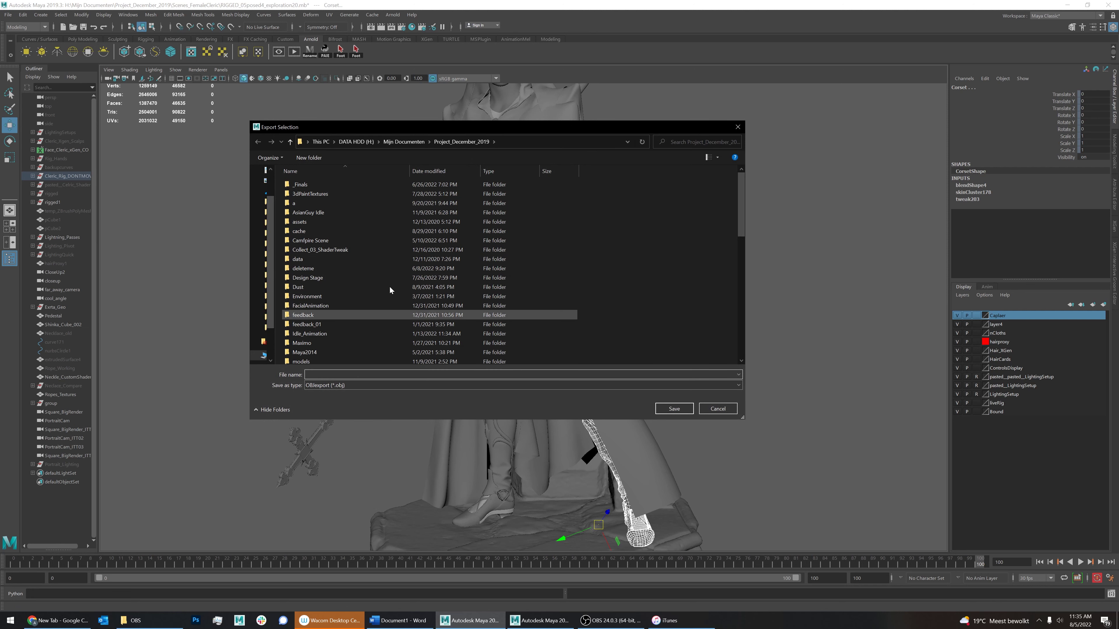
left_click(325, 158)
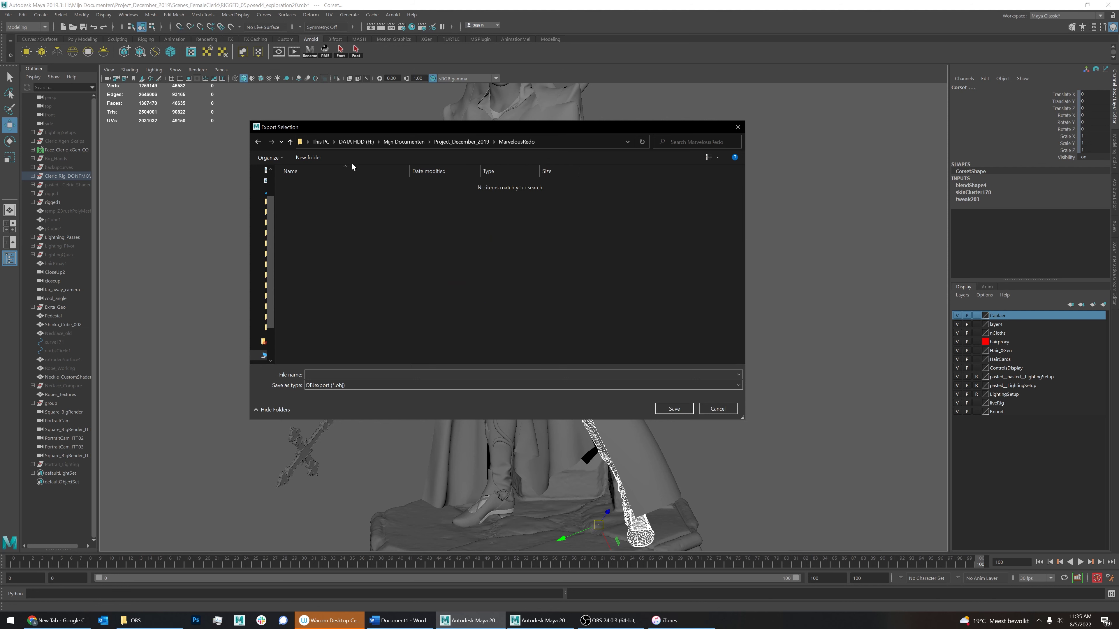
left_click(402, 376)
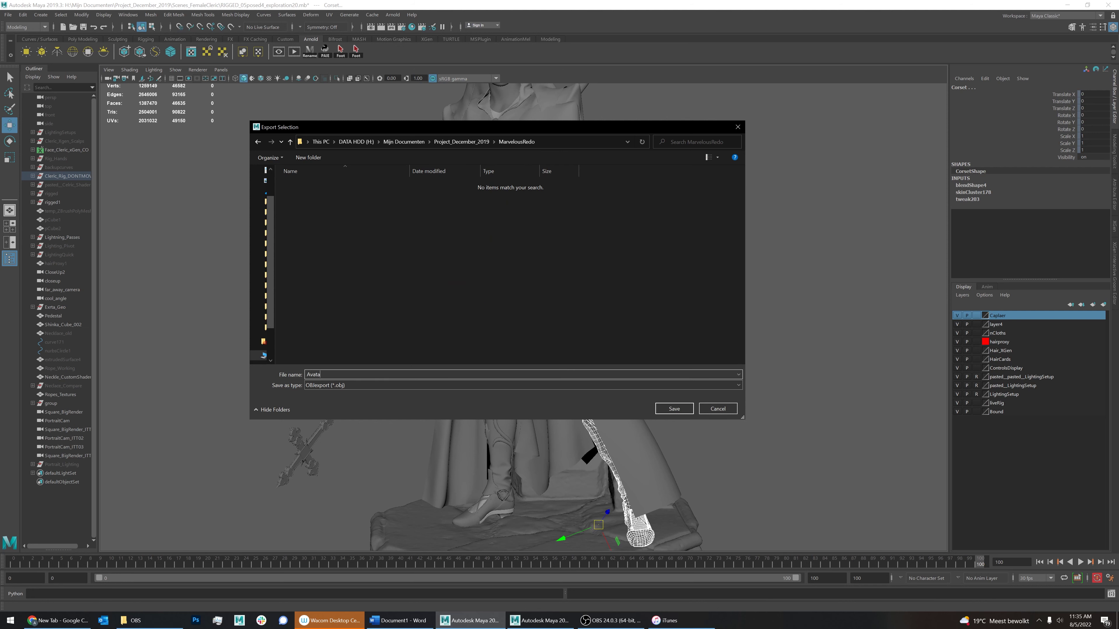
key("Return")
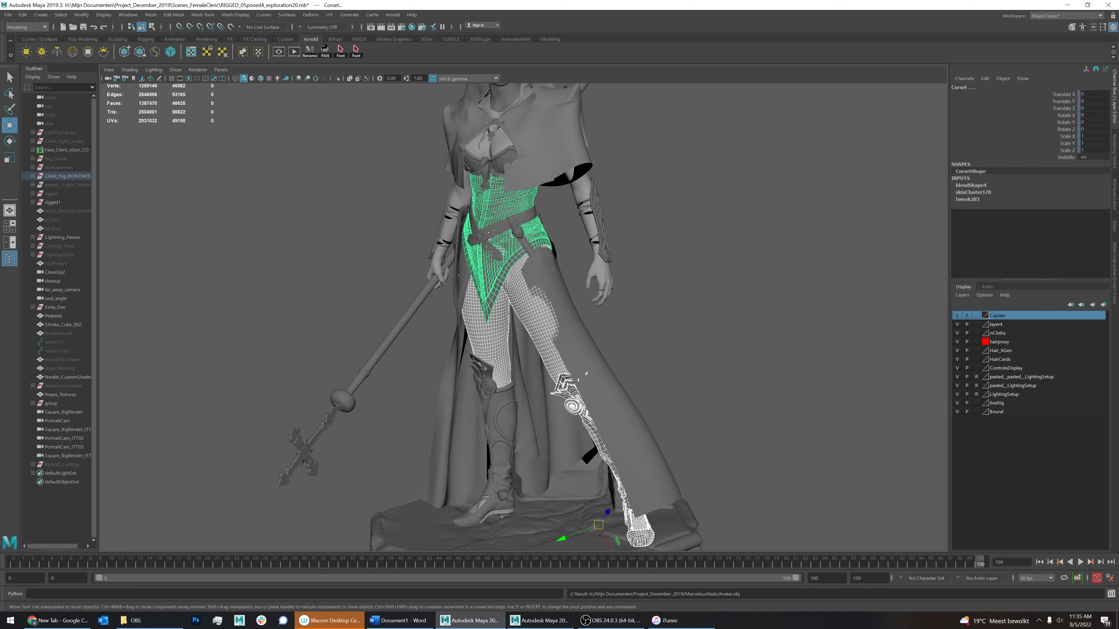
Duplicate the left leg robe and move the copy beside the character
left_click(614, 421)
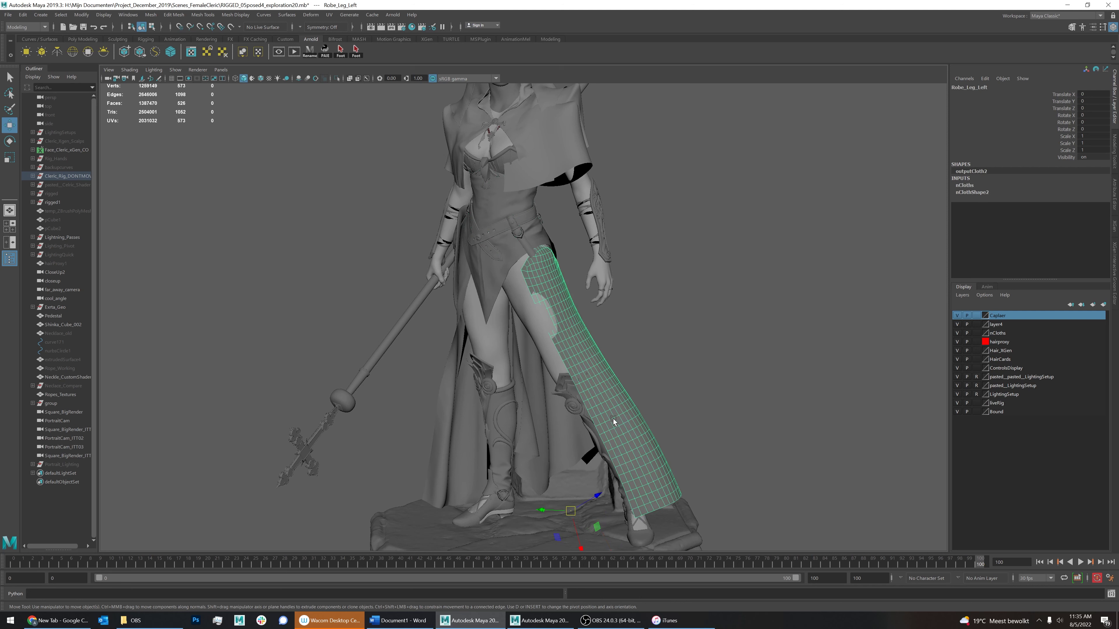
left_click(8, 15)
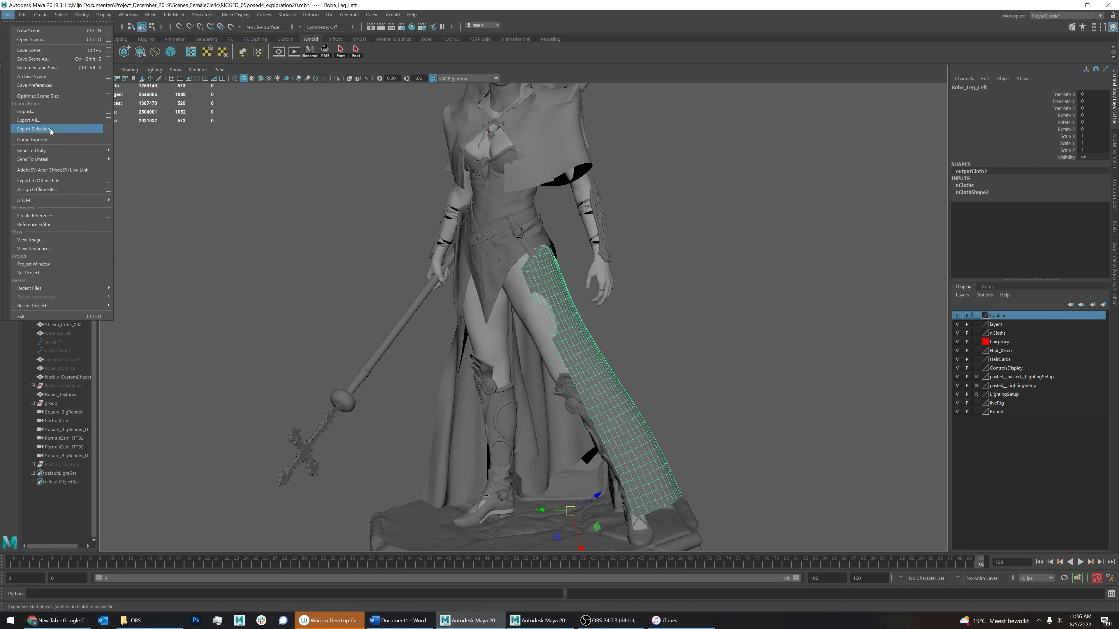
left_click(668, 380)
left_click(621, 390)
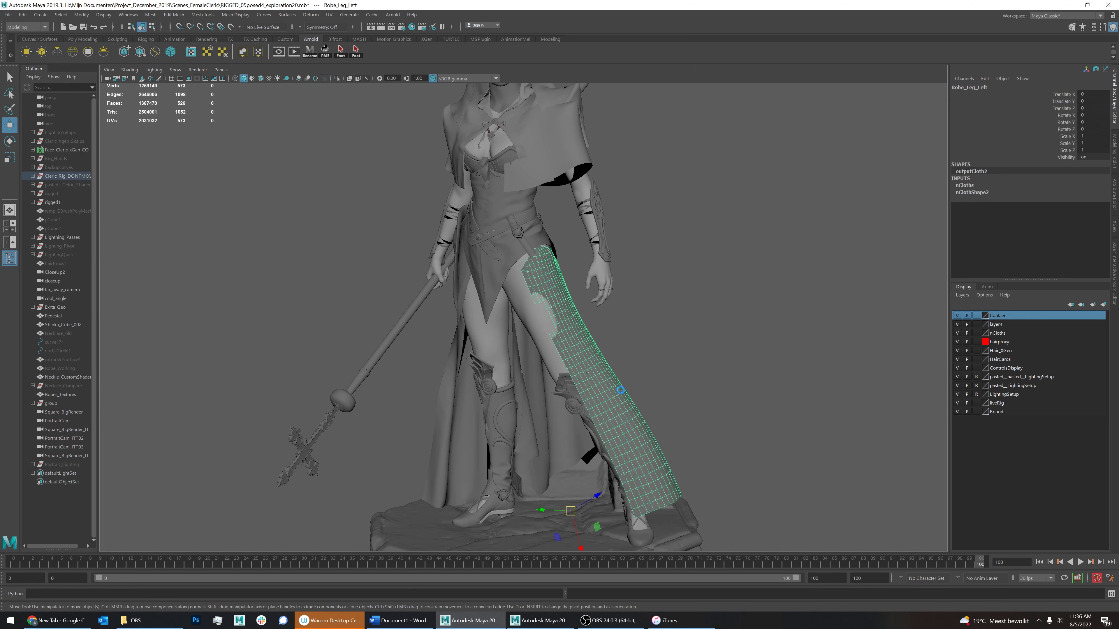
key("ctrl+d")
middle_click_drag(572, 461, 679, 387)
Smooth-preview the left leg robe still on the cleric and convert its smooth mesh preview to polygons
left_click(574, 336)
key("3")
left_click(60, 14)
mouse_move(79, 16)
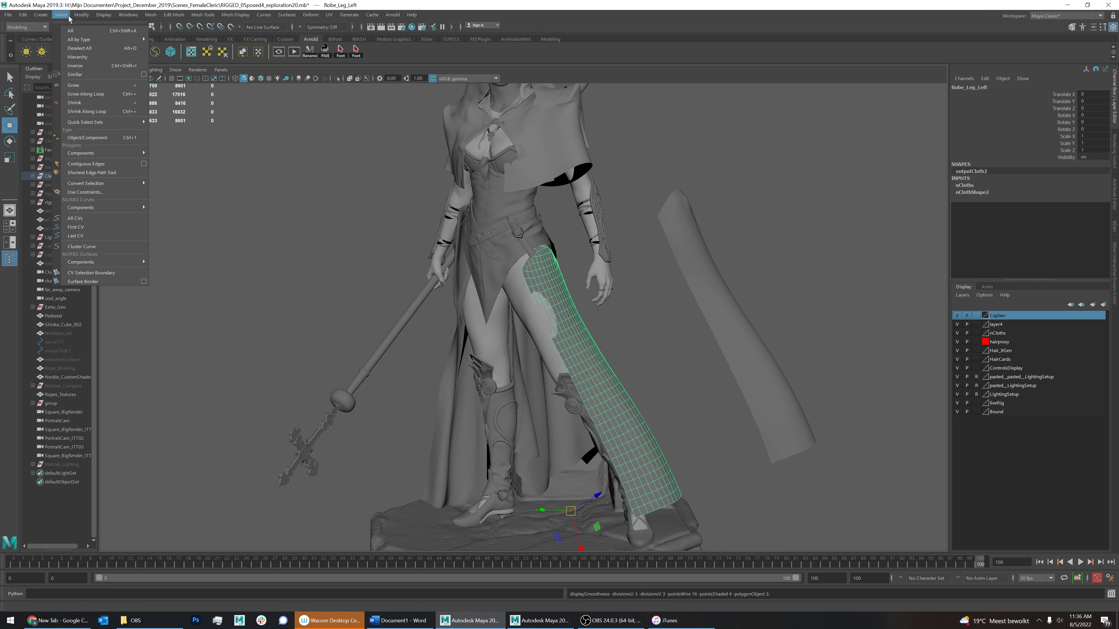
mouse_move(162, 136)
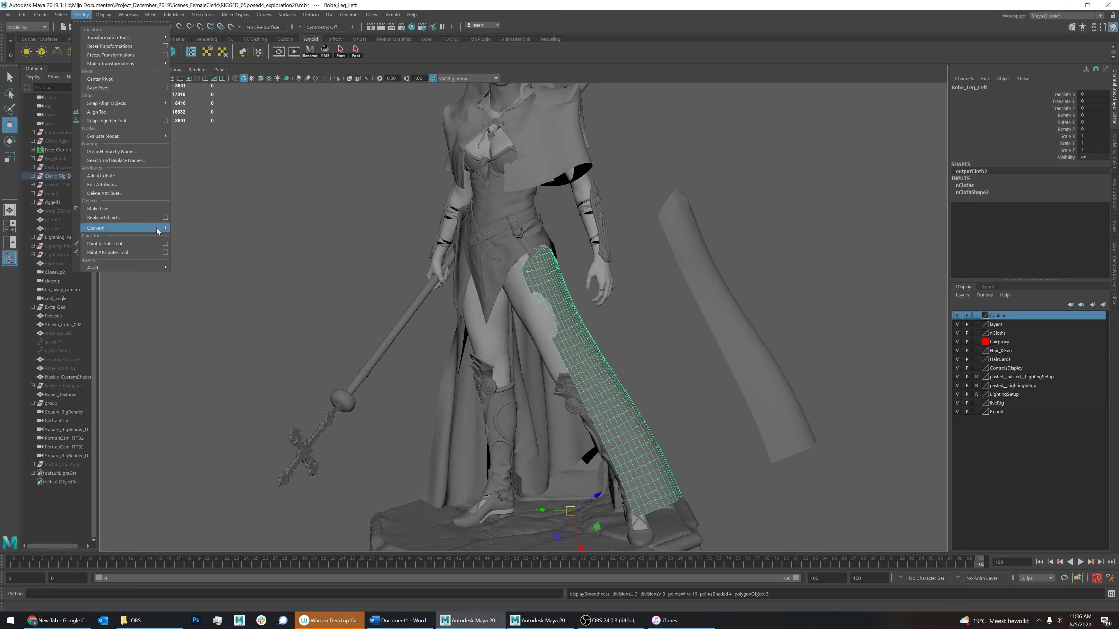
mouse_move(162, 228)
left_click(221, 263)
key("F8")
Turn off Smooth UVs in the leg robe's polySmoothFace settings and deselect the robe
left_click(987, 192)
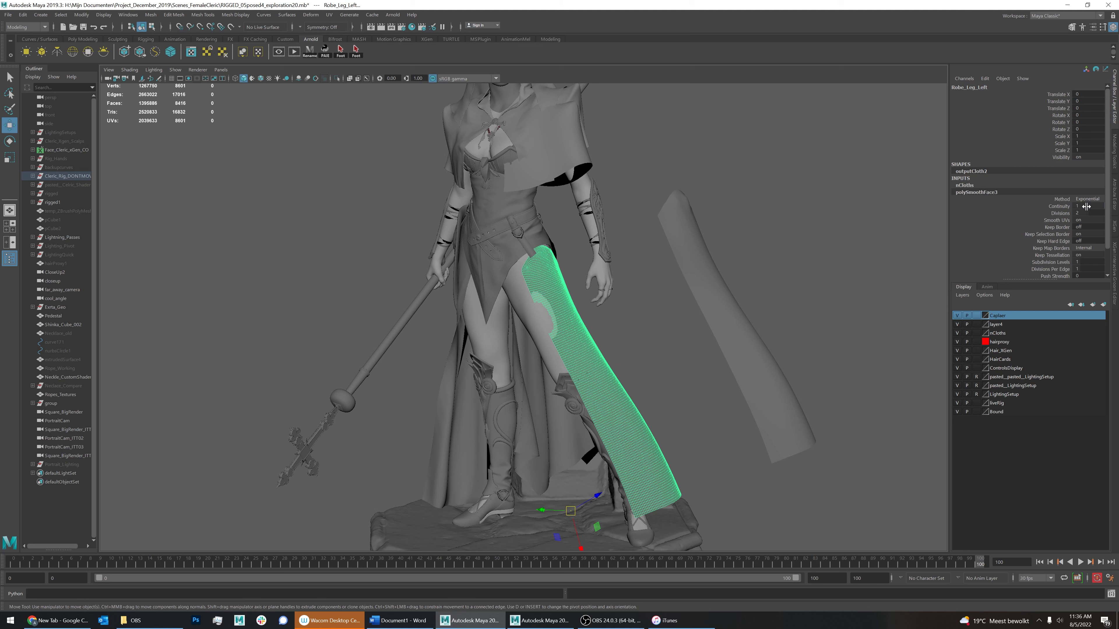
left_click(1084, 220)
type("0")
key("Return")
left_click(647, 379)
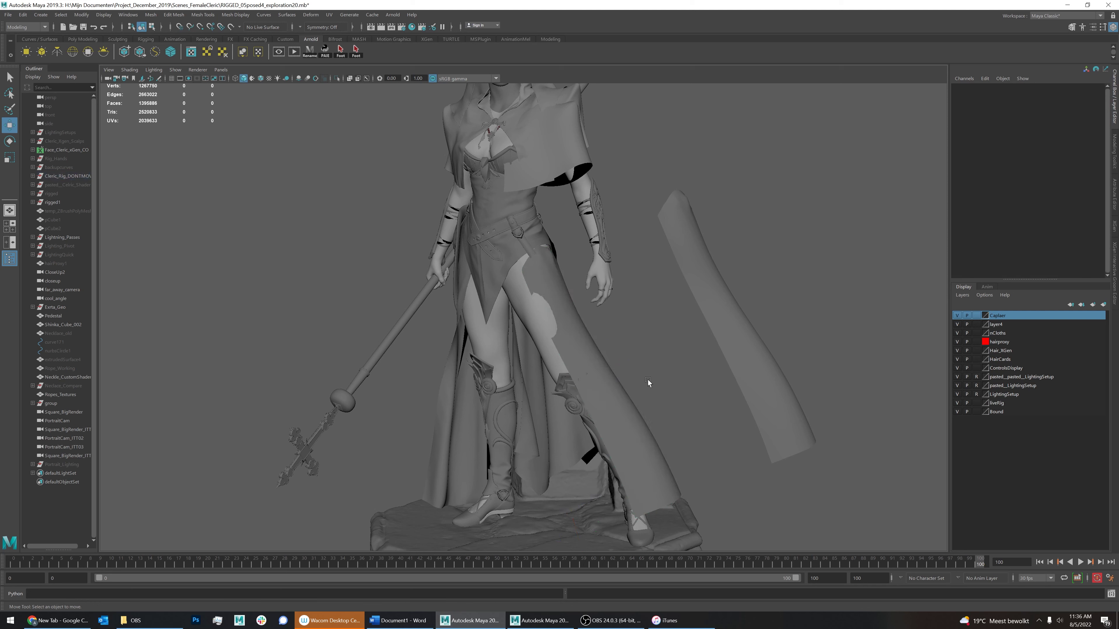
Export the smoothed left leg robe as SimMesh.obj into the MarvelousRedo folder and clear the selection
left_click(440, 414)
left_click(616, 396)
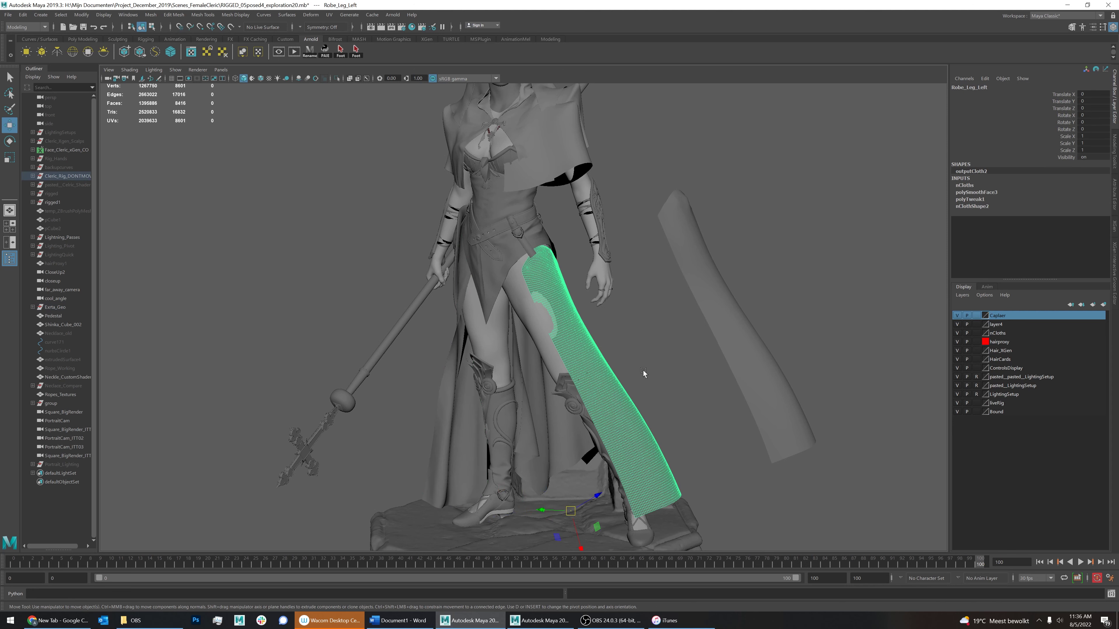
left_click(643, 374)
left_click(625, 386)
left_click(8, 15)
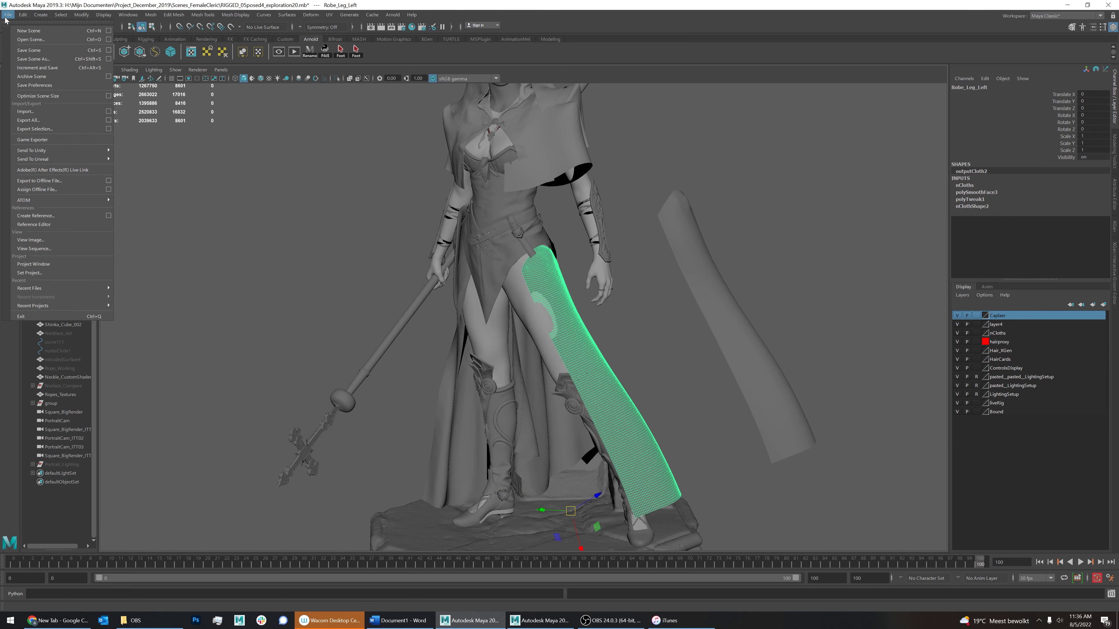
left_click(35, 129)
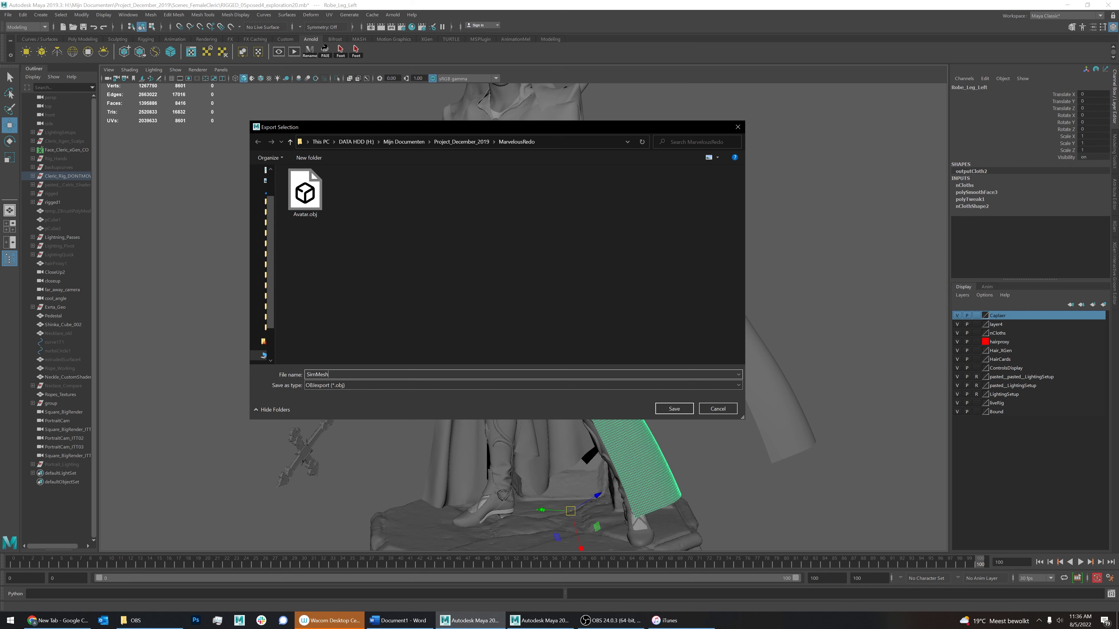
key("Return")
left_click(662, 372)
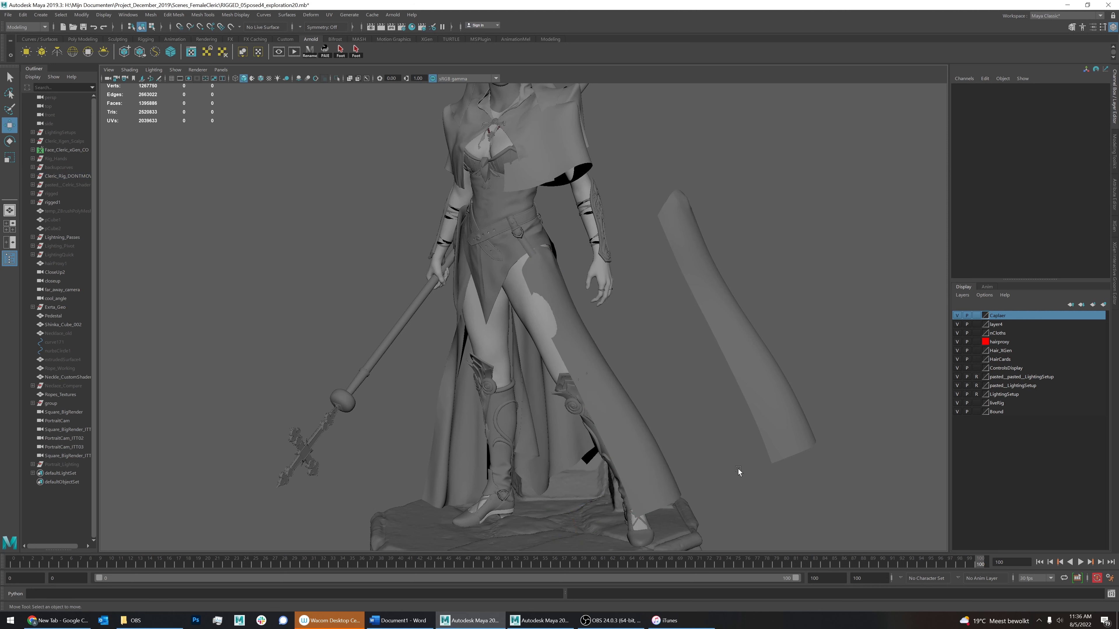
Launch Marvelous Designer
key("super")
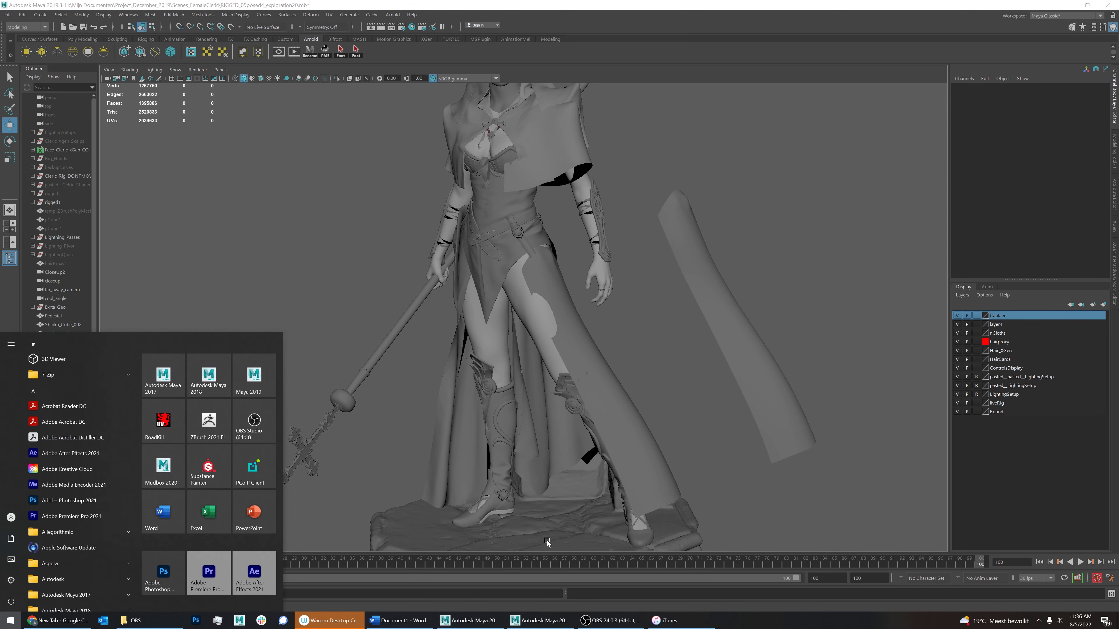
type("mar")
key("Return")
Add Avatar.obj to the scene as an avatar at cm (DAZ Studio) scale
left_click(19, 8)
mouse_move(33, 25)
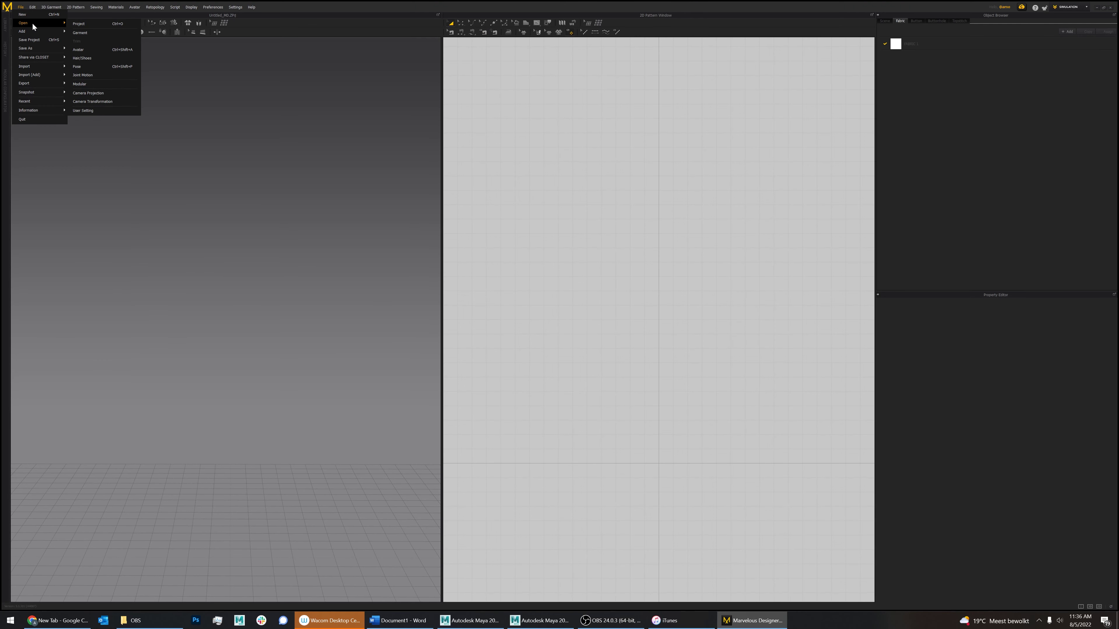
mouse_move(61, 76)
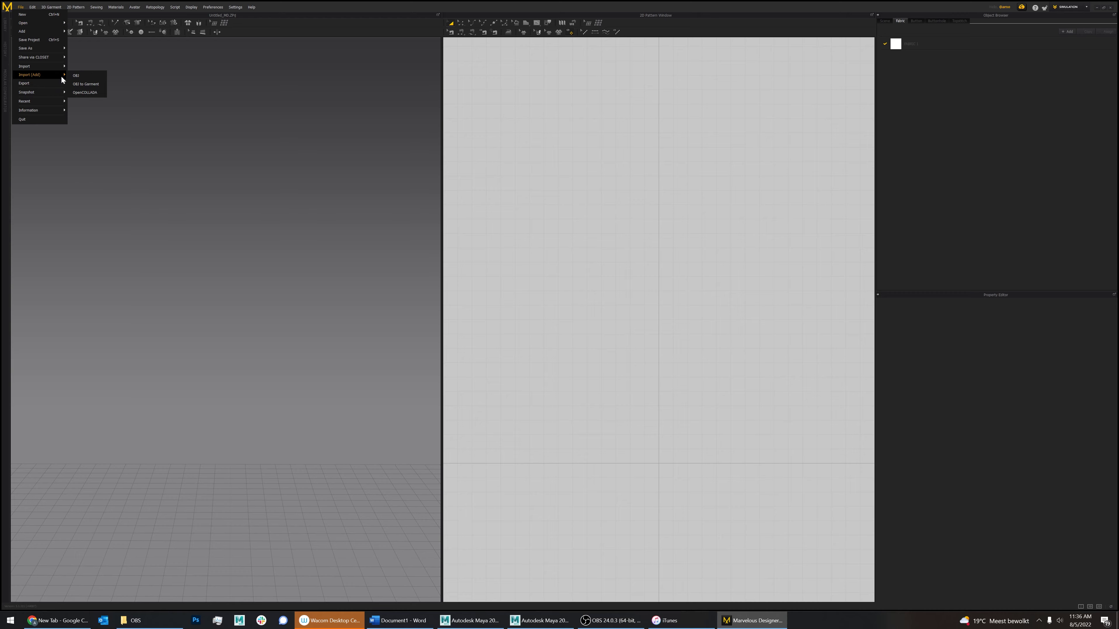
left_click(77, 75)
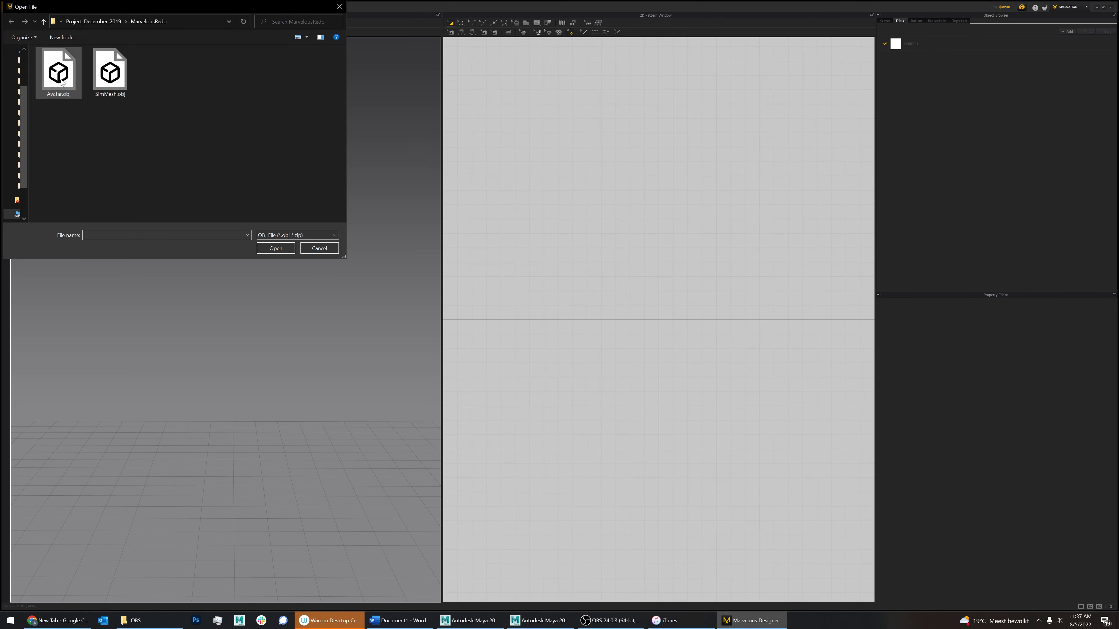
double_click(61, 81)
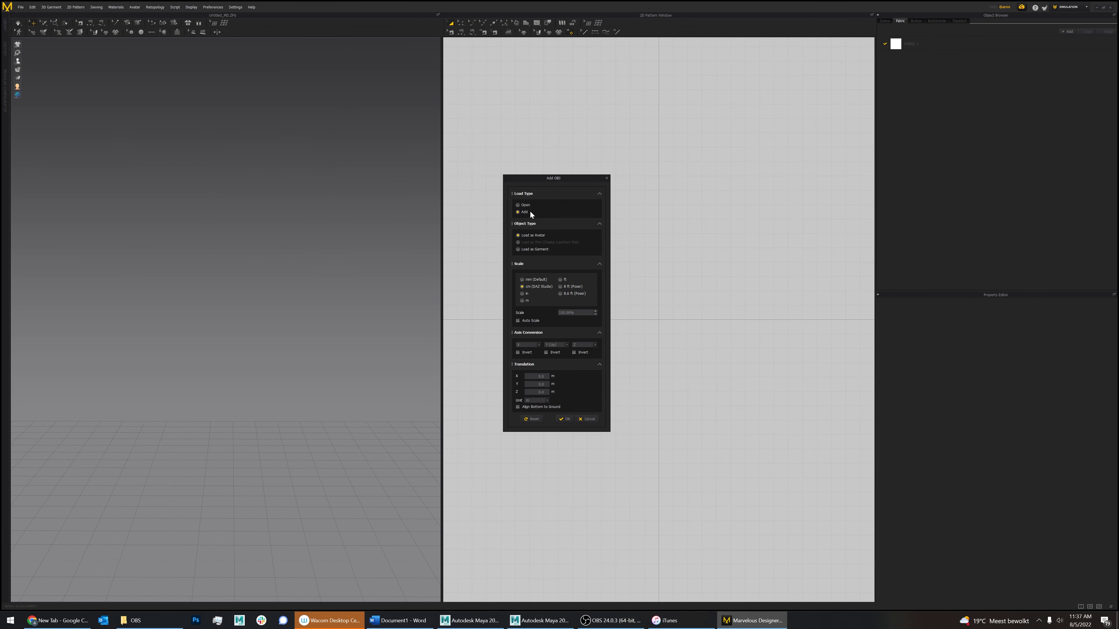
left_click(566, 419)
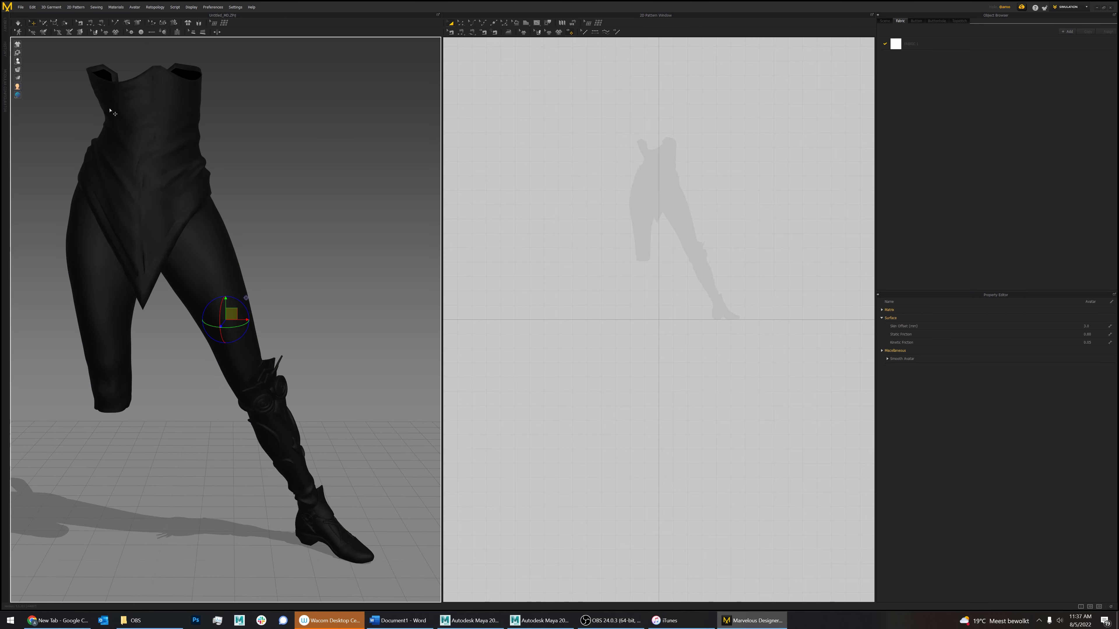
Add SimMesh.obj to the scene as a garment at cm (DAZ Studio) scale
left_click(20, 8)
mouse_move(43, 75)
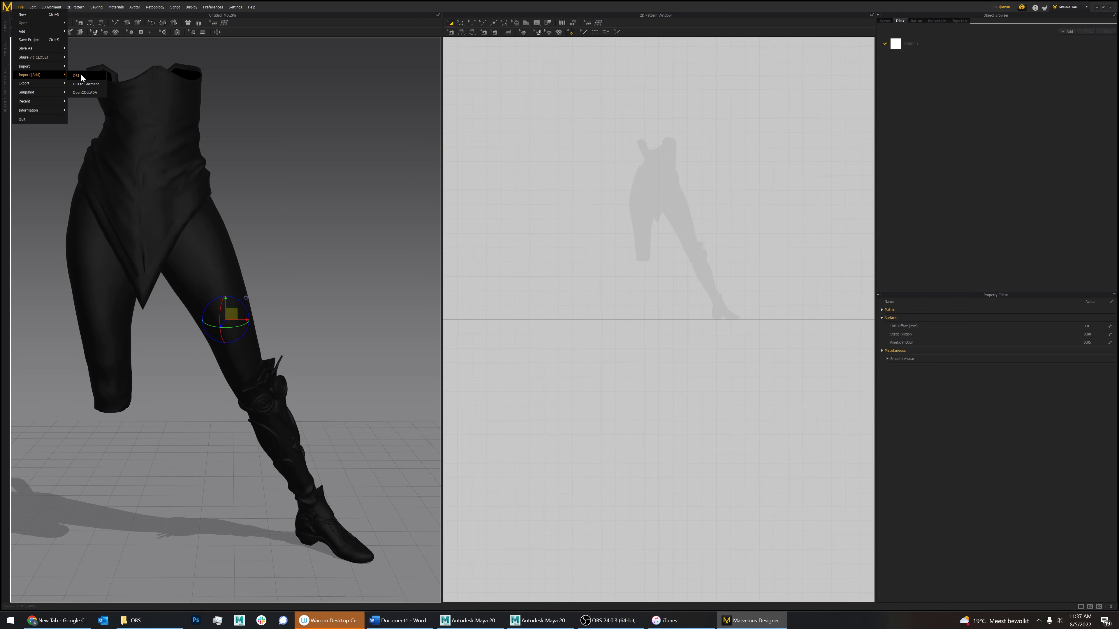
left_click(84, 83)
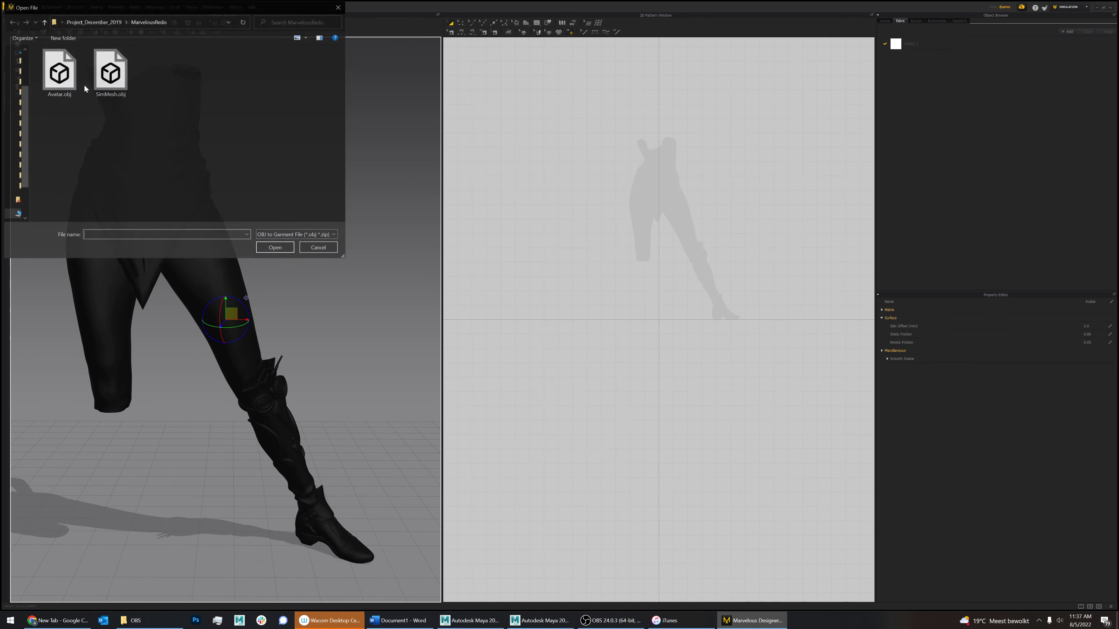
double_click(124, 86)
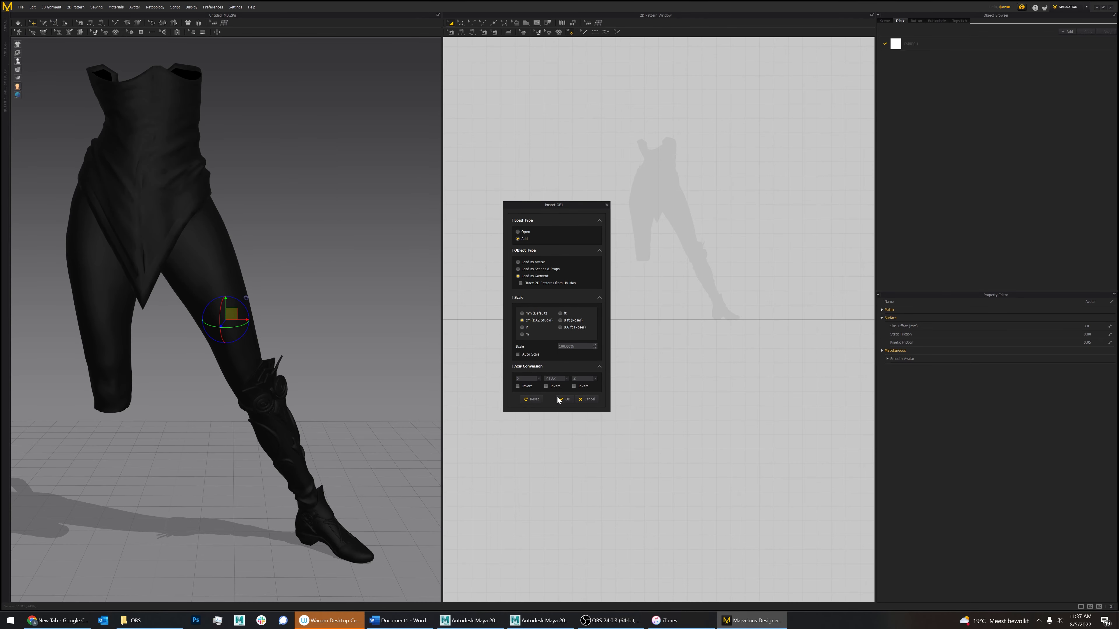
left_click(562, 400)
left_click(350, 258)
right_click_drag(350, 258, 325, 305)
middle_click_drag(325, 305, 343, 339)
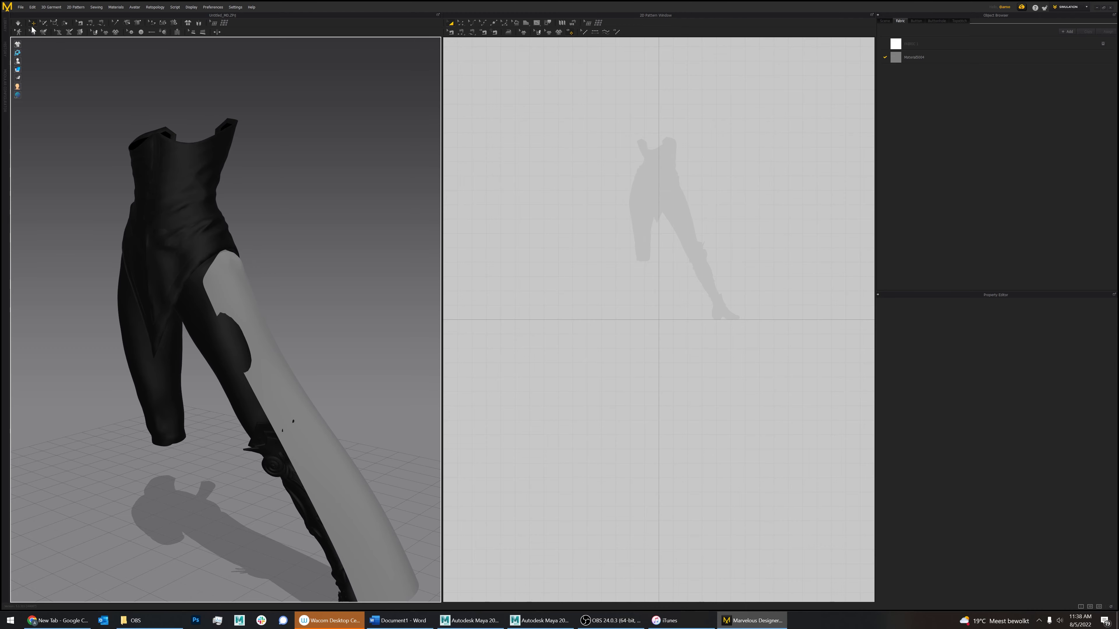
Lasso-pin the upper edge of the leg robe along the hip, then return to the selection tool
left_click(53, 23)
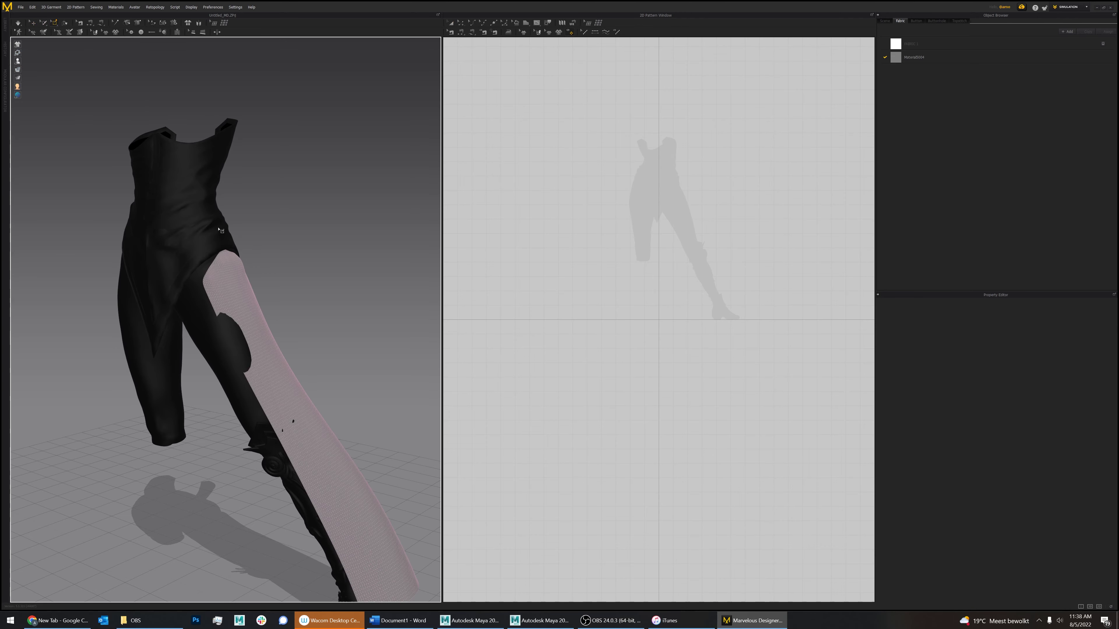
scroll(187, 241, "up", 10)
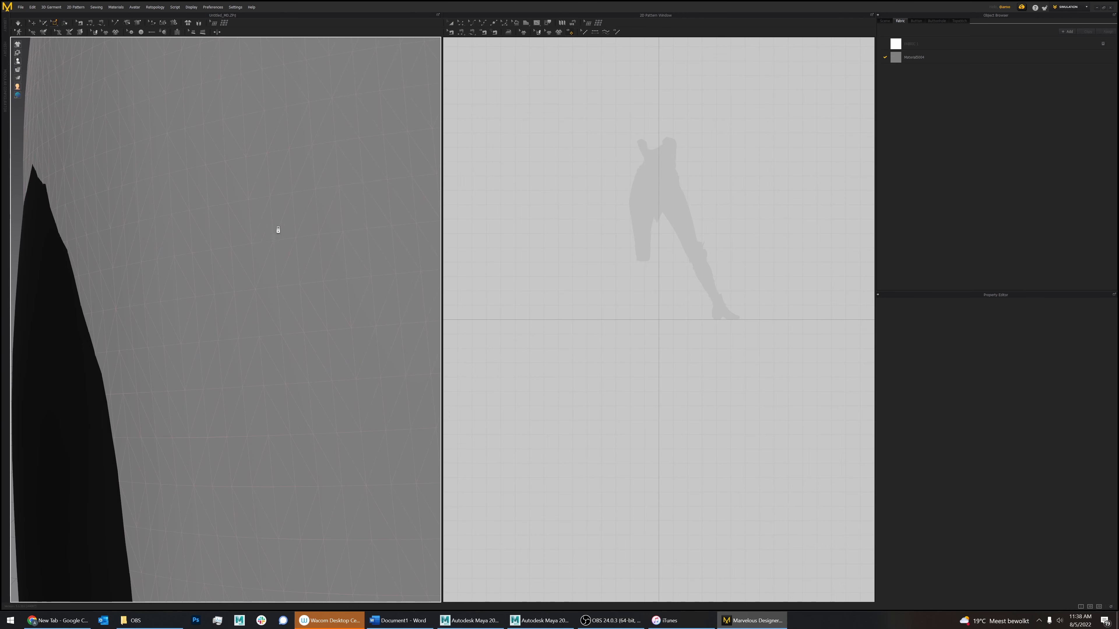
scroll(202, 189, "down", 5)
scroll(203, 187, "down", 3)
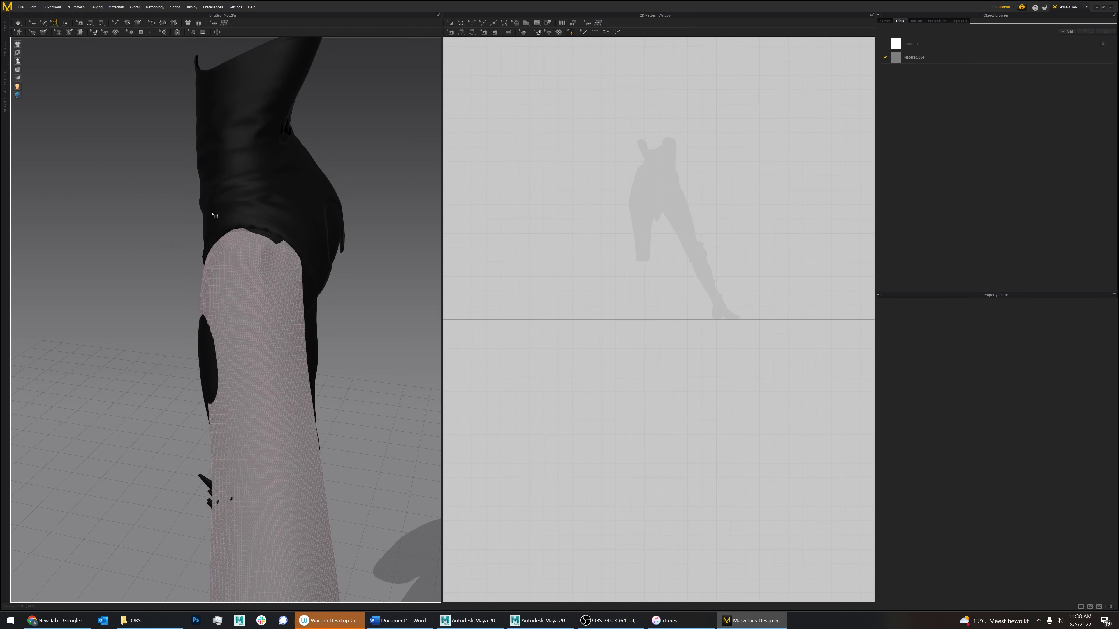
left_click(54, 24)
left_click(65, 41)
scroll(176, 246, "up", 1)
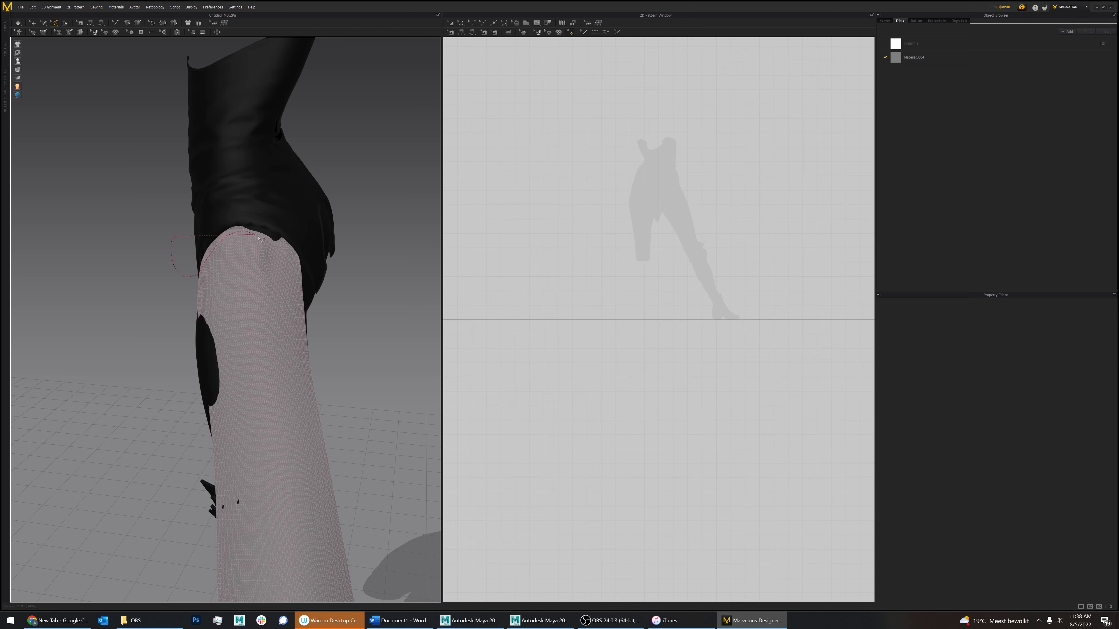
left_click_drag(236, 179, 168, 283)
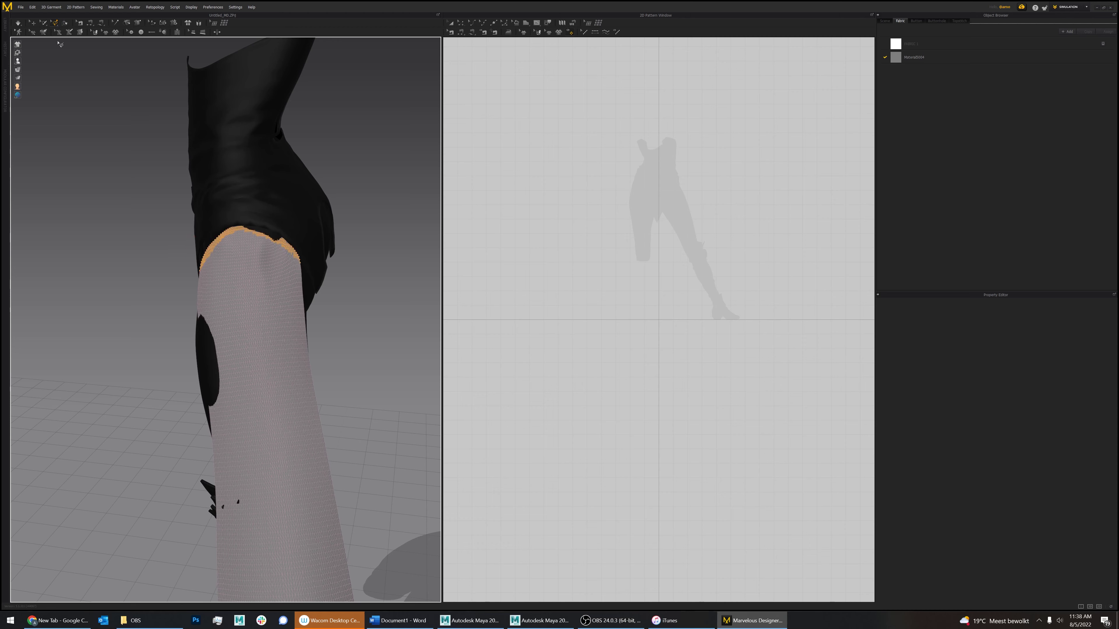
left_click(32, 23)
Choose a different preset in the simulation properties
scroll(237, 300, "down", 6)
right_click_drag(238, 300, 272, 300)
scroll(308, 342, "up", 4)
left_click(205, 7)
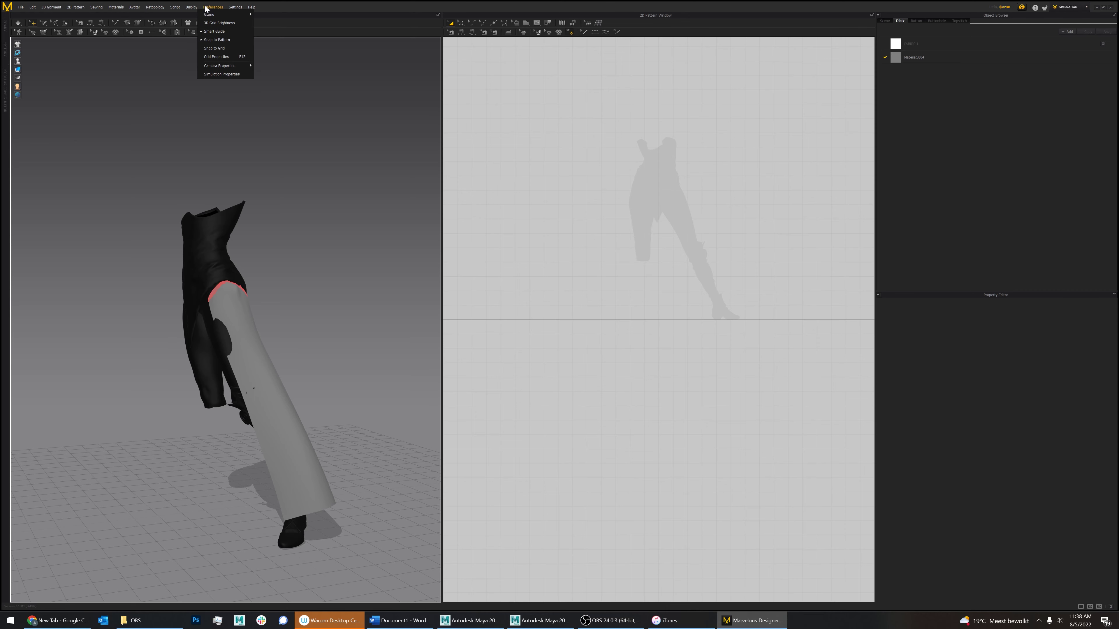
left_click(232, 74)
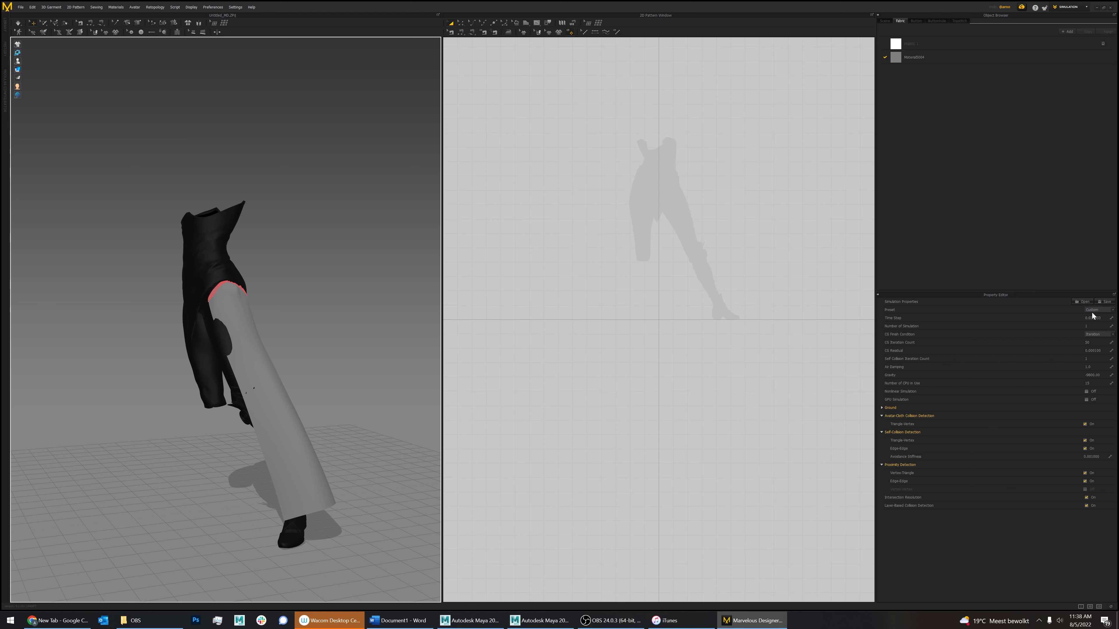
left_click(1094, 310)
left_click(1087, 292)
left_click(366, 249)
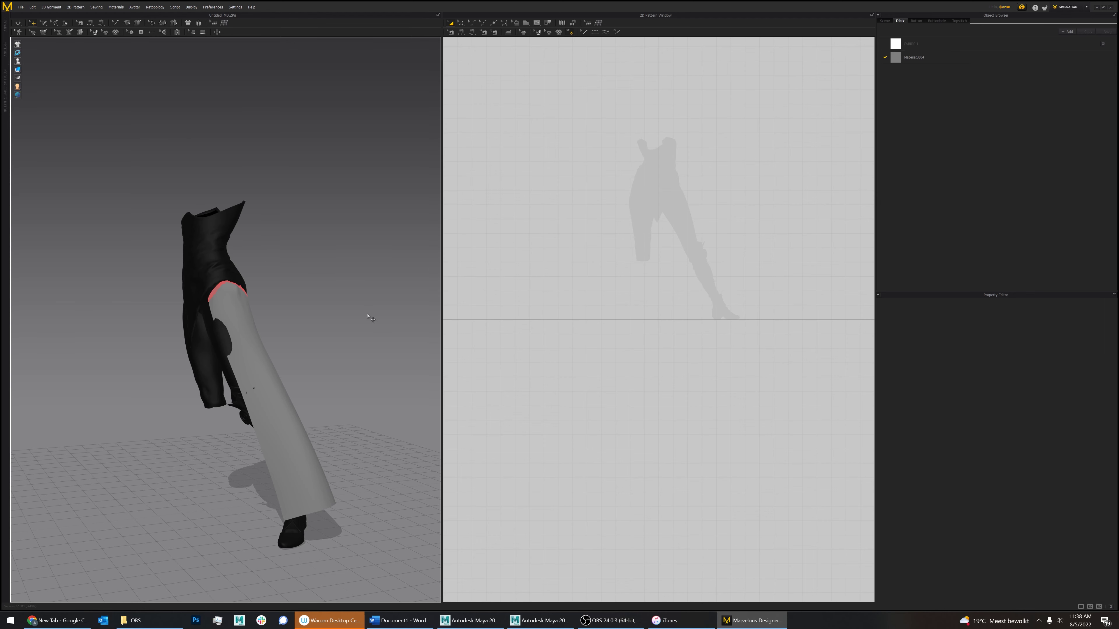
scroll(331, 293, "up", 6)
scroll(334, 292, "down", 8)
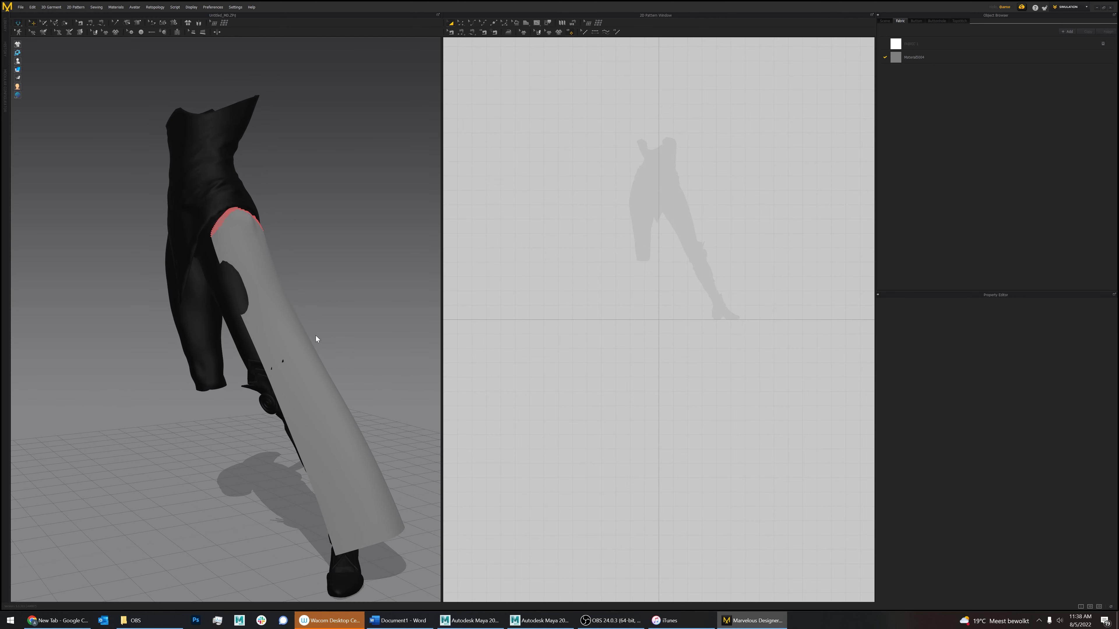
right_click_drag(322, 416, 220, 403)
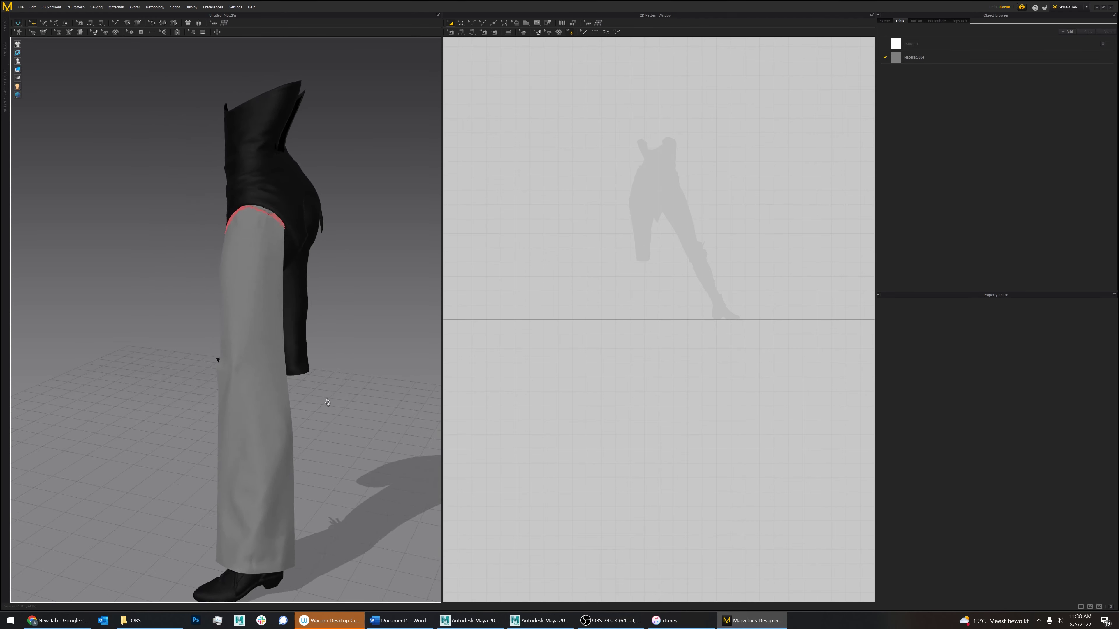
Pull the simulating leg robe toward the leg around knee height, working from behind and beside the avatar
scroll(335, 411, "down", 3)
right_click_drag(335, 411, 299, 425)
left_click_drag(257, 413, 338, 385)
right_click_drag(344, 379, 287, 387)
left_click_drag(307, 353, 302, 417)
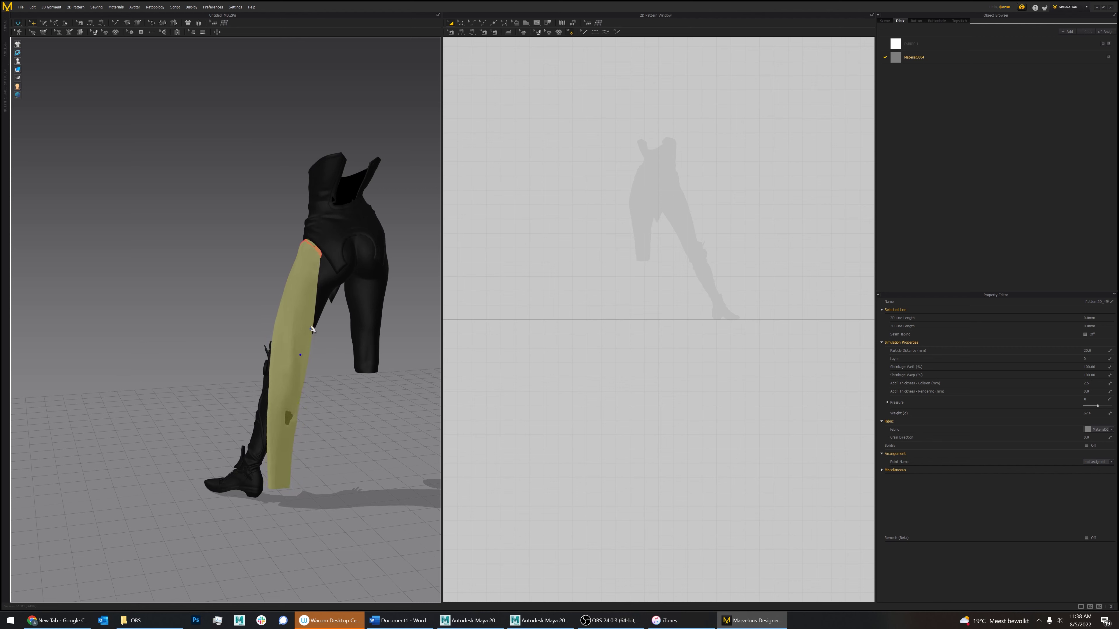
left_click_drag(278, 357, 283, 359)
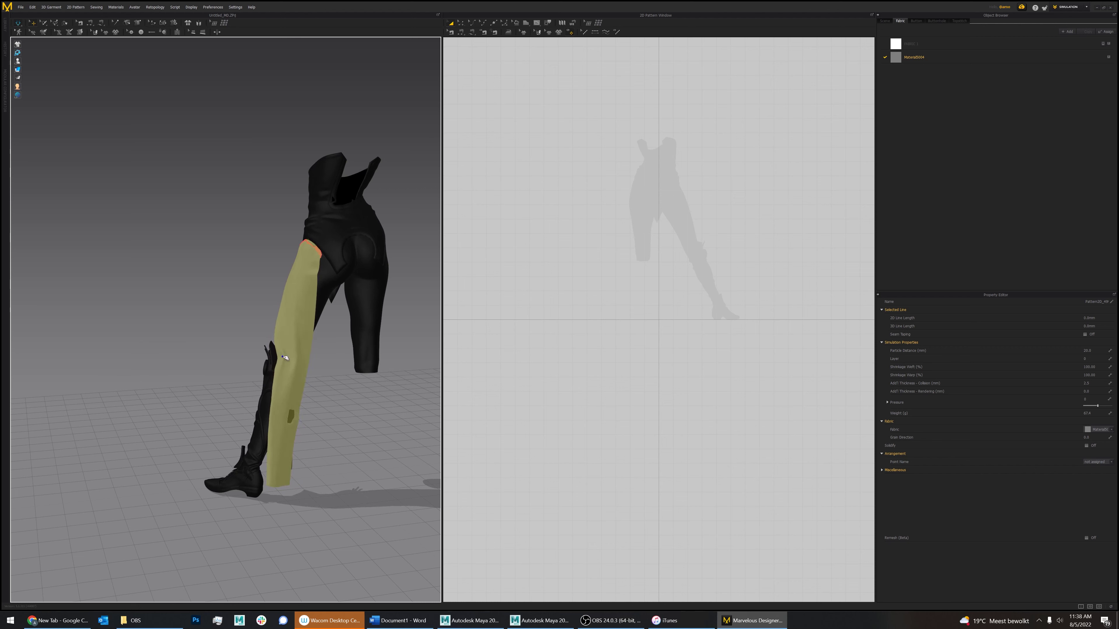
left_click(333, 439)
Tug the robe from the front and outer side of the leg so it drapes around the thigh and knee
right_click_drag(329, 426, 446, 456)
left_click(262, 402)
left_click(324, 400)
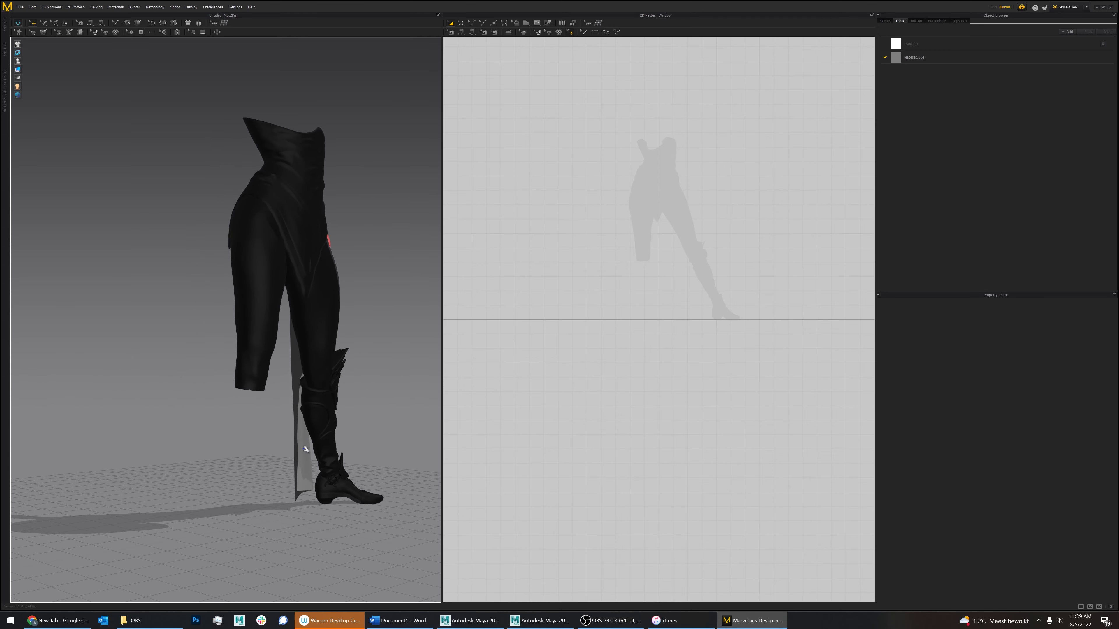
right_click_drag(351, 388, 419, 385)
left_click_drag(318, 383, 305, 360)
right_click_drag(358, 375, 404, 417)
left_click(399, 409)
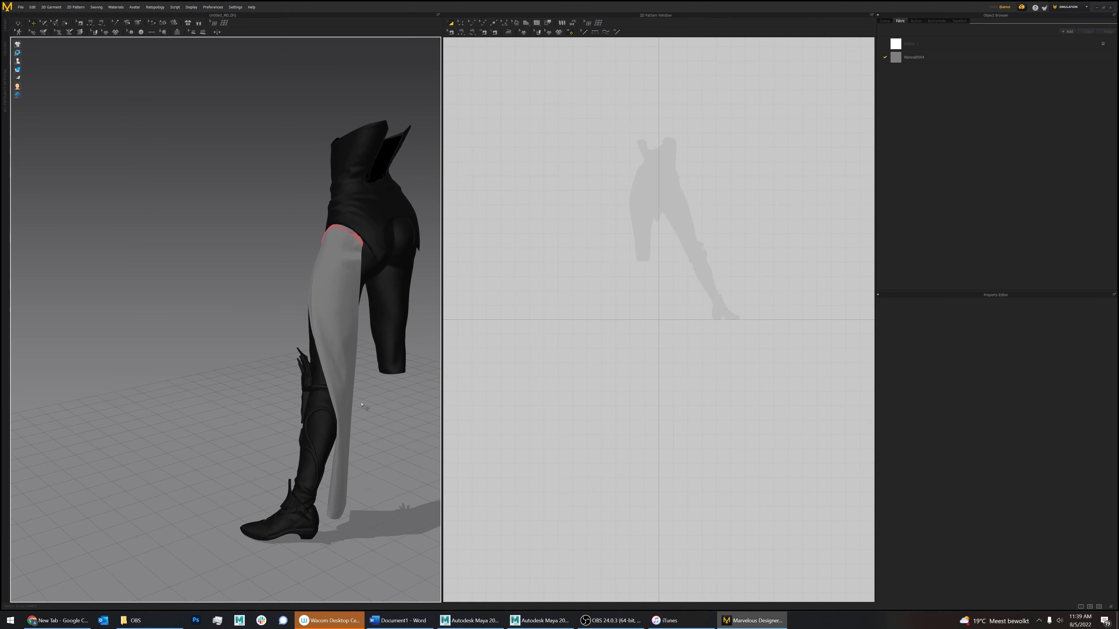
right_click_drag(285, 437, 248, 362)
Switch to Maya and unhide the L_ThighPlate mesh under the pelvis hierarchy of the cleric rig
left_click(471, 621)
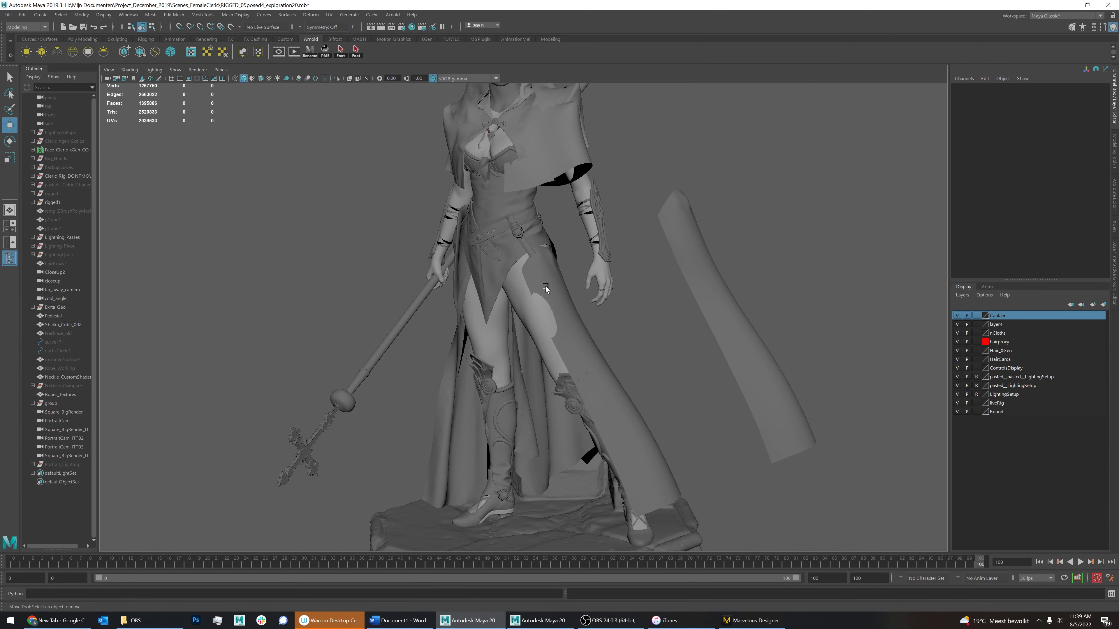
left_click(461, 253)
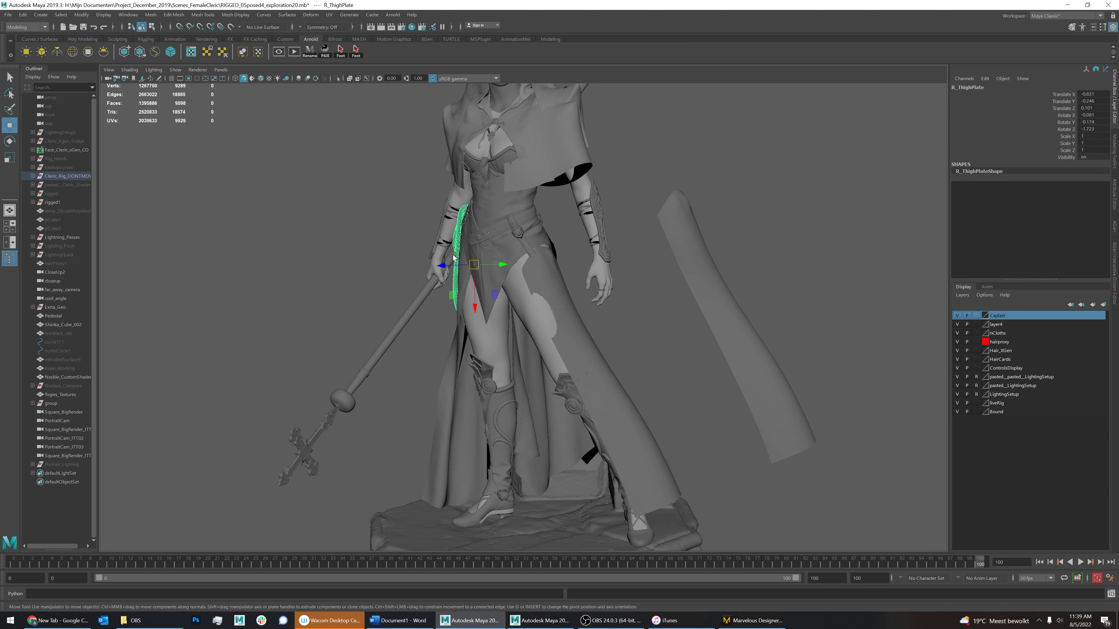
right_click(64, 178)
left_click(94, 200)
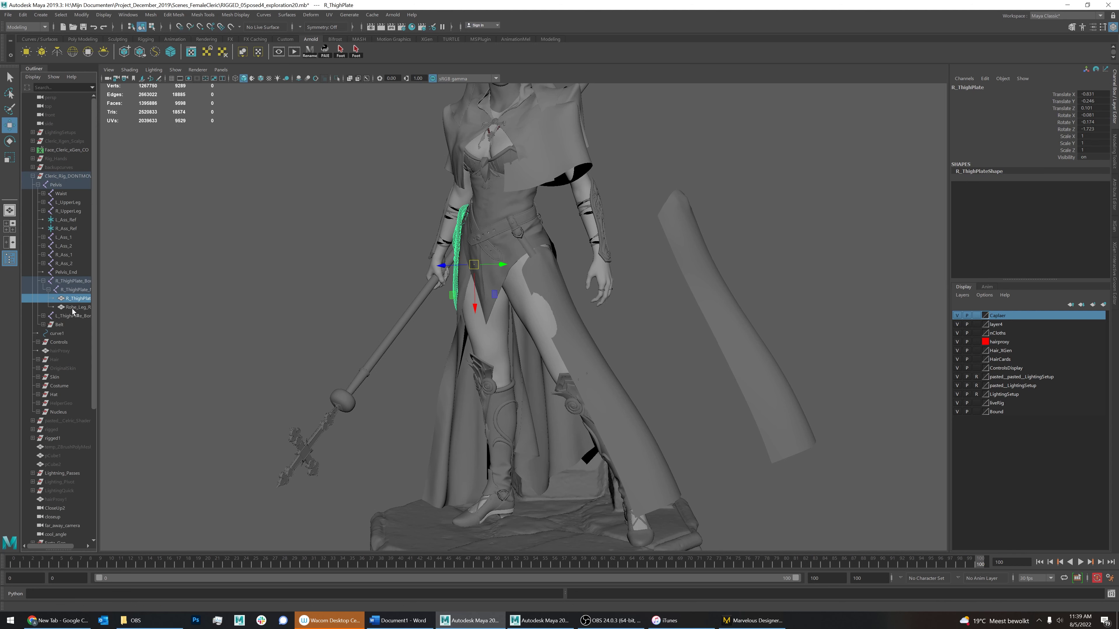
left_click(43, 316)
left_click(48, 324)
left_click(80, 342)
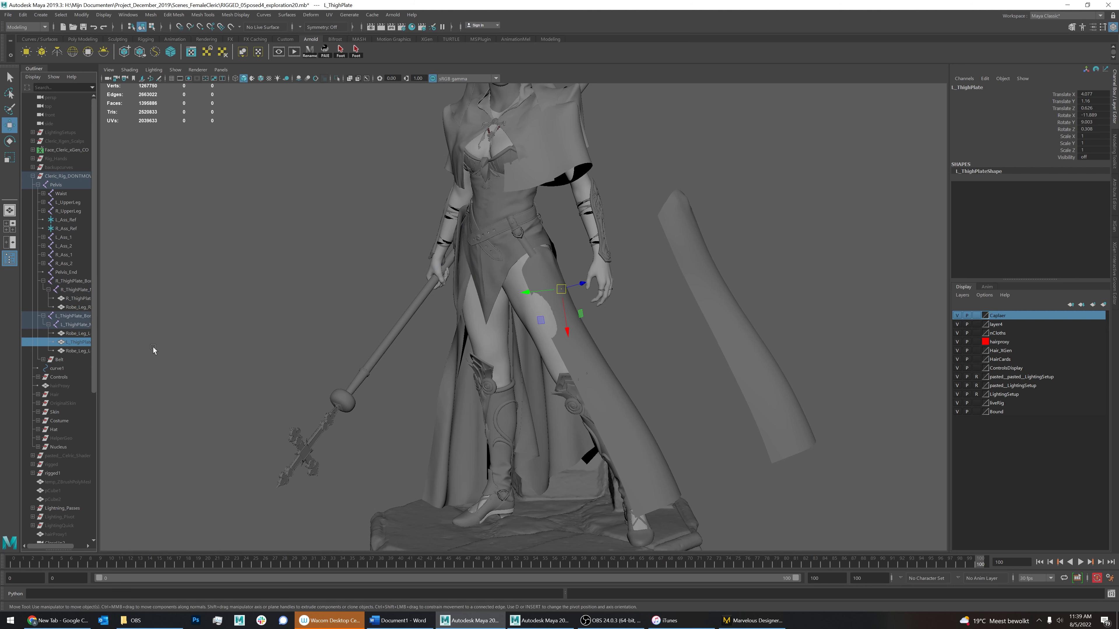
key("shift+h")
key("ctrl+h")
key("shift+h")
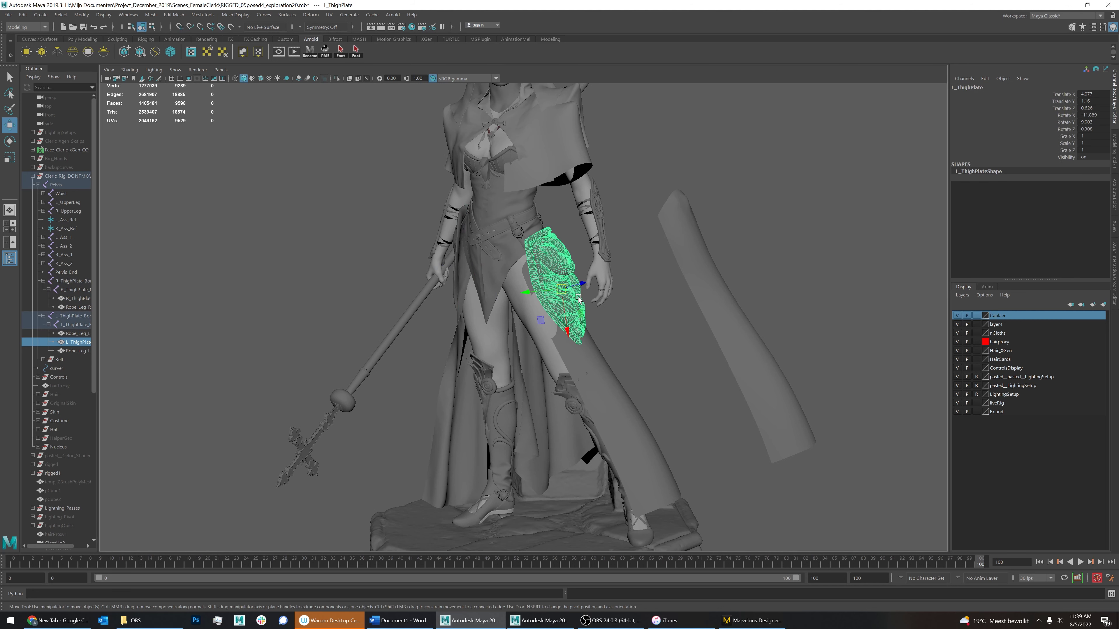
Export the selected left thigh plate as an OBJ named ThighPad in the MarvelousRedo folder
left_click(9, 16)
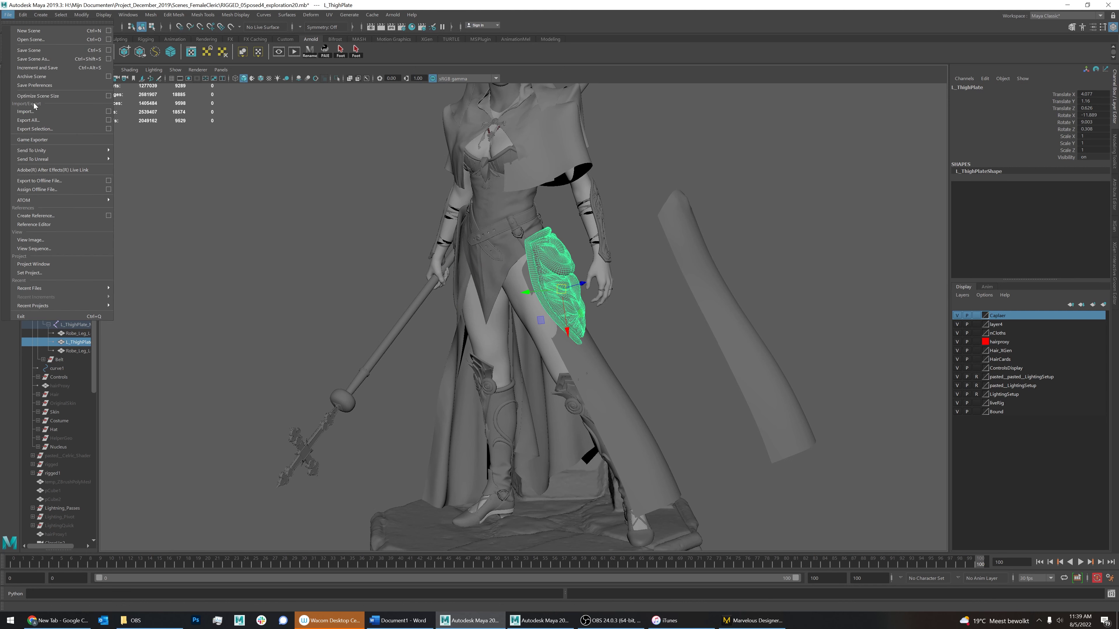
left_click(57, 130)
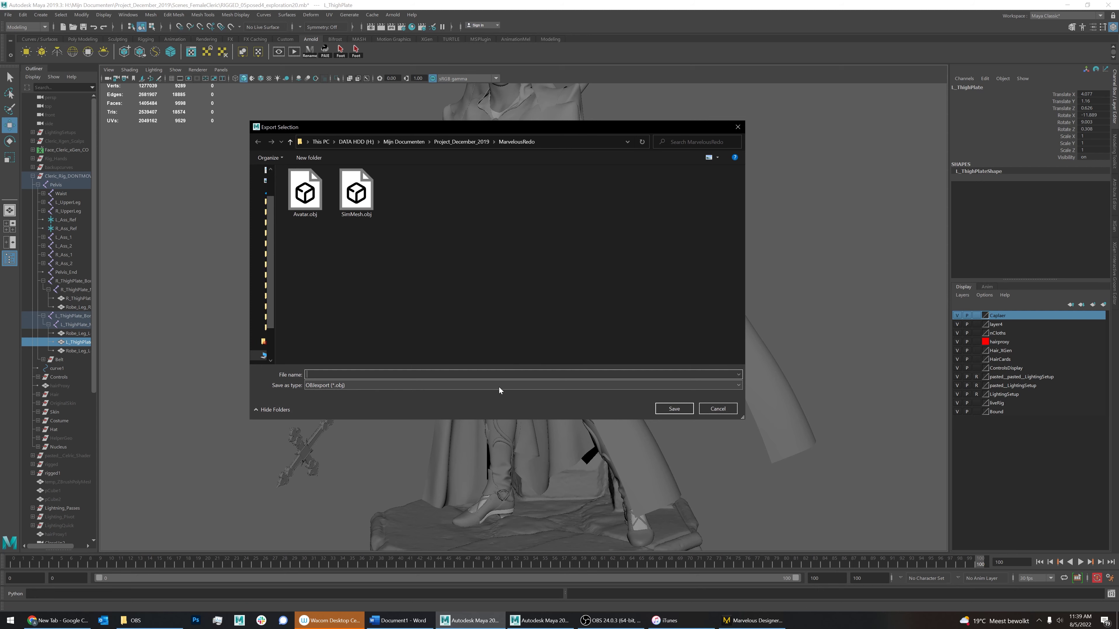
type("ThighPad")
key("Return")
Switch to Marvelous Designer and add ThighPad.obj to the scene as an avatar at cm (DAZ Studio) scale
left_click(751, 621)
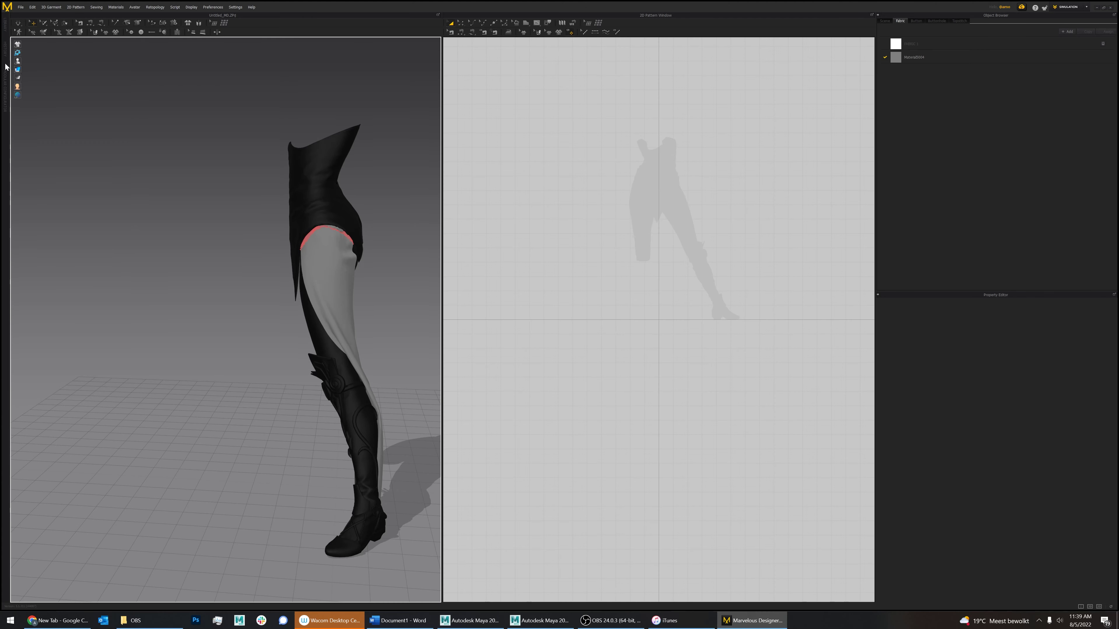
left_click(21, 7)
mouse_move(36, 74)
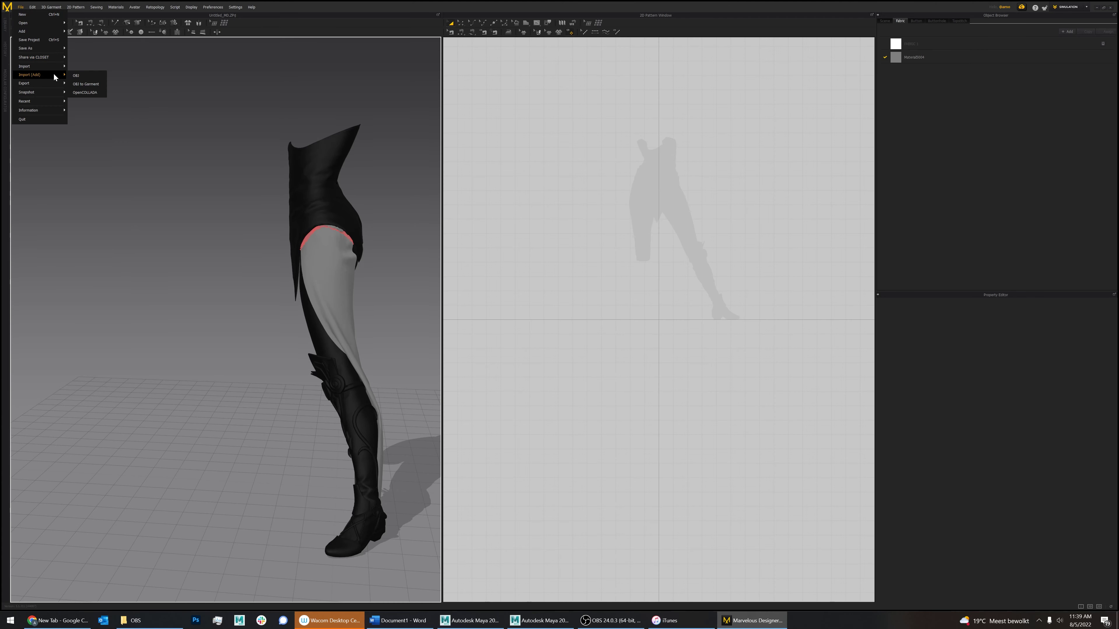
left_click(99, 84)
double_click(162, 75)
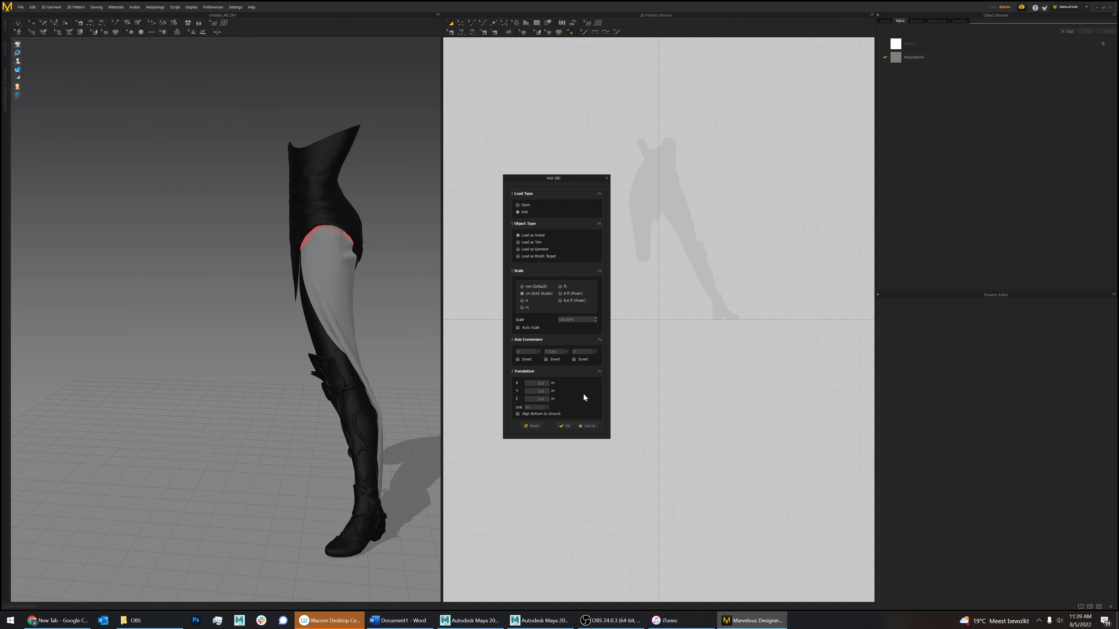
left_click(565, 427)
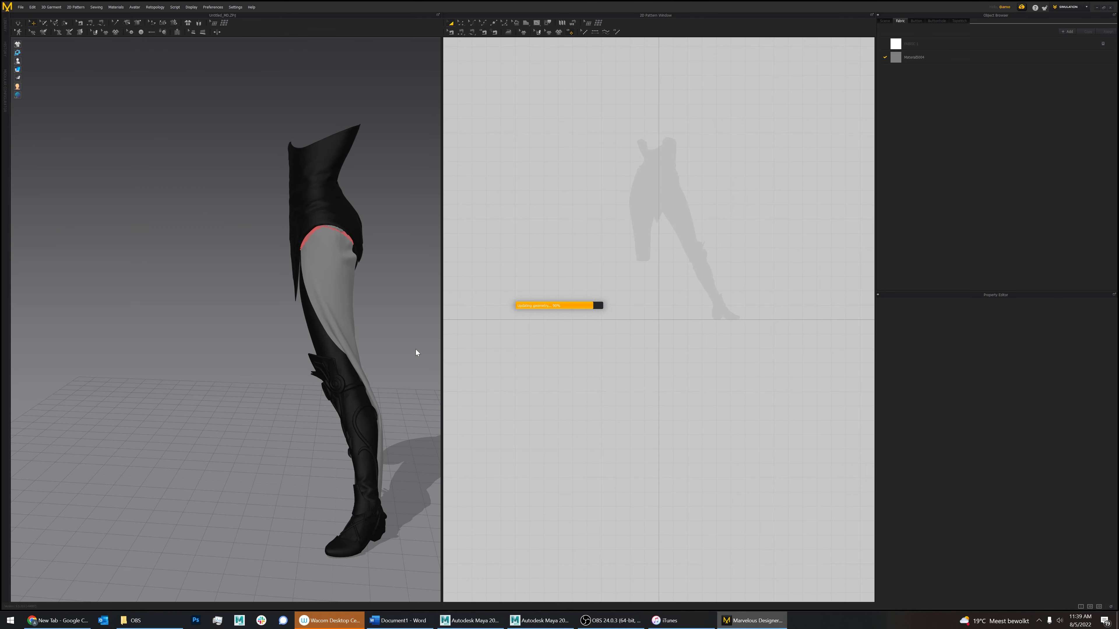
Pull the robe cloth below the thigh plate from behind so it settles against the plate and leg
right_click_drag(398, 296, 331, 295)
right_click_drag(397, 247, 336, 317)
right_click_drag(358, 361, 326, 463)
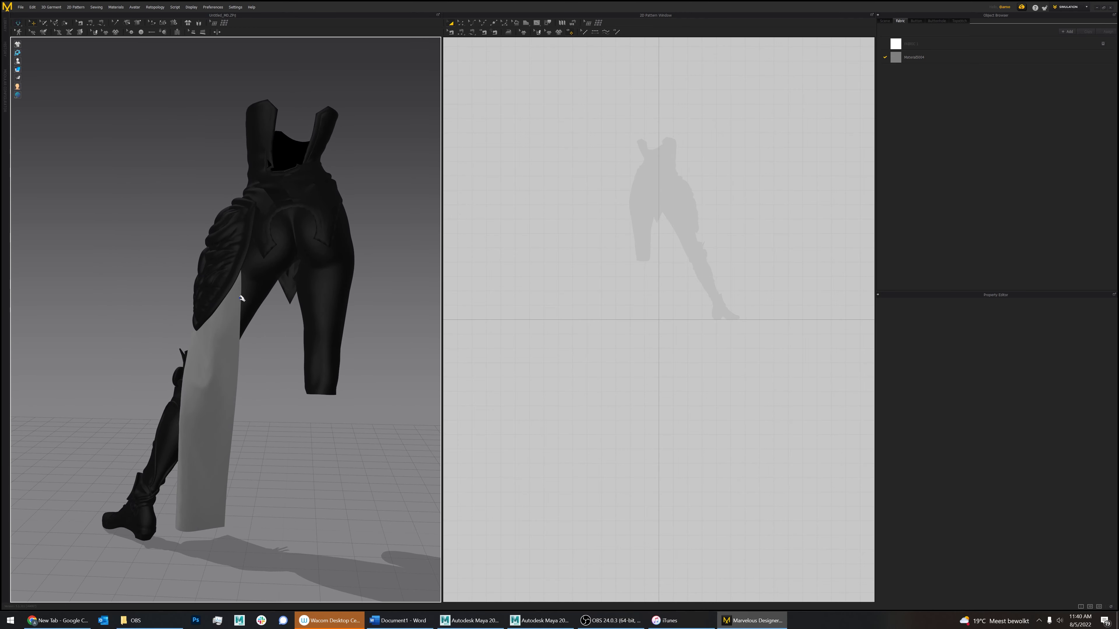
left_click(212, 323)
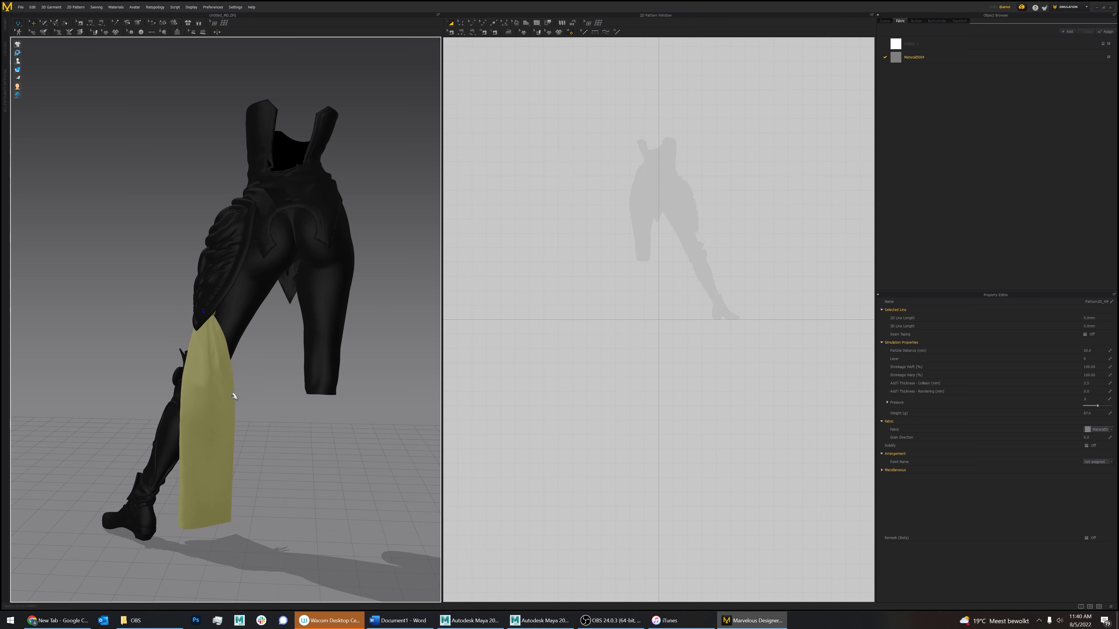
left_click(281, 447)
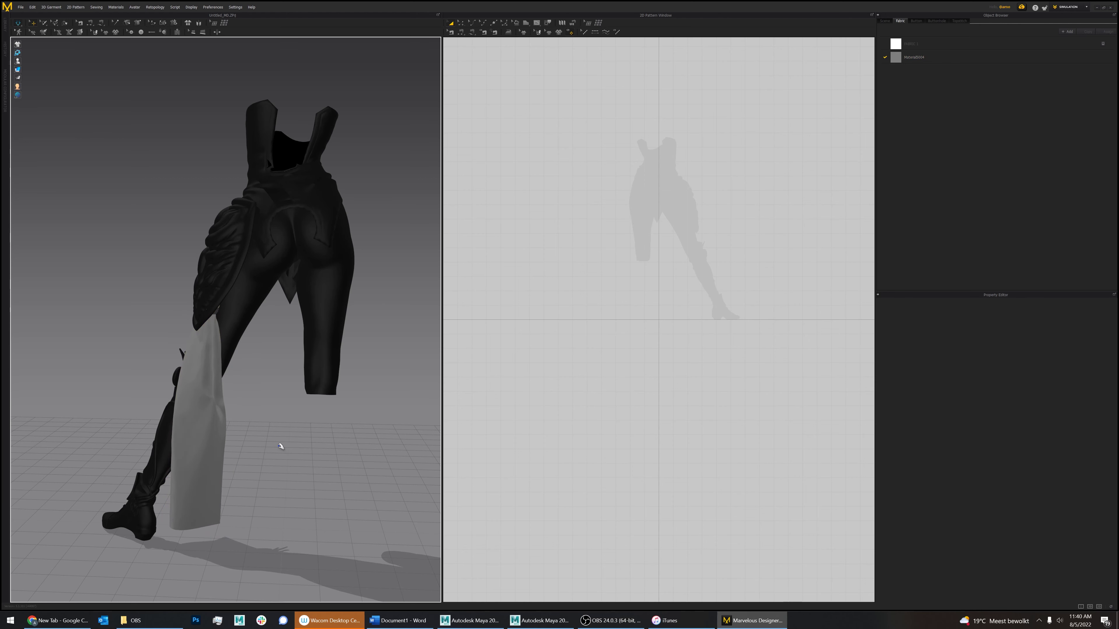
left_click(209, 417)
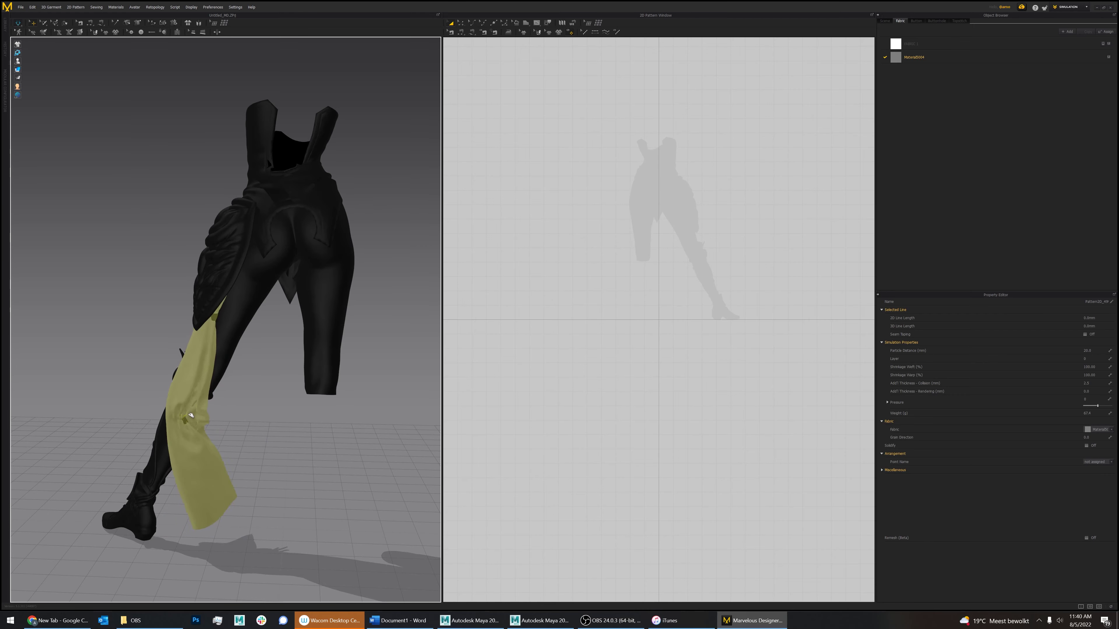
left_click(259, 420)
mouse_move(273, 415)
right_mouse_down()
mouse_move(209, 412)
mouse_move(384, 410)
mouse_move(269, 411)
right_mouse_up()
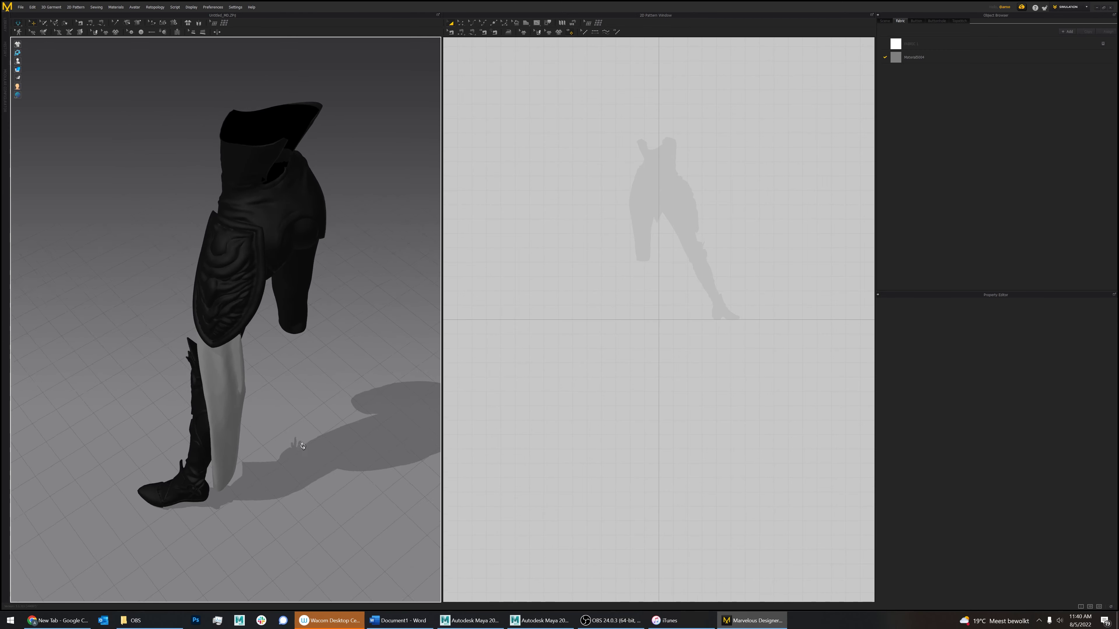
Tug the robe's front edge beneath the thigh plate along the upper thigh and let the cloth settle
right_click_drag(303, 446, 106, 422)
left_click(231, 305)
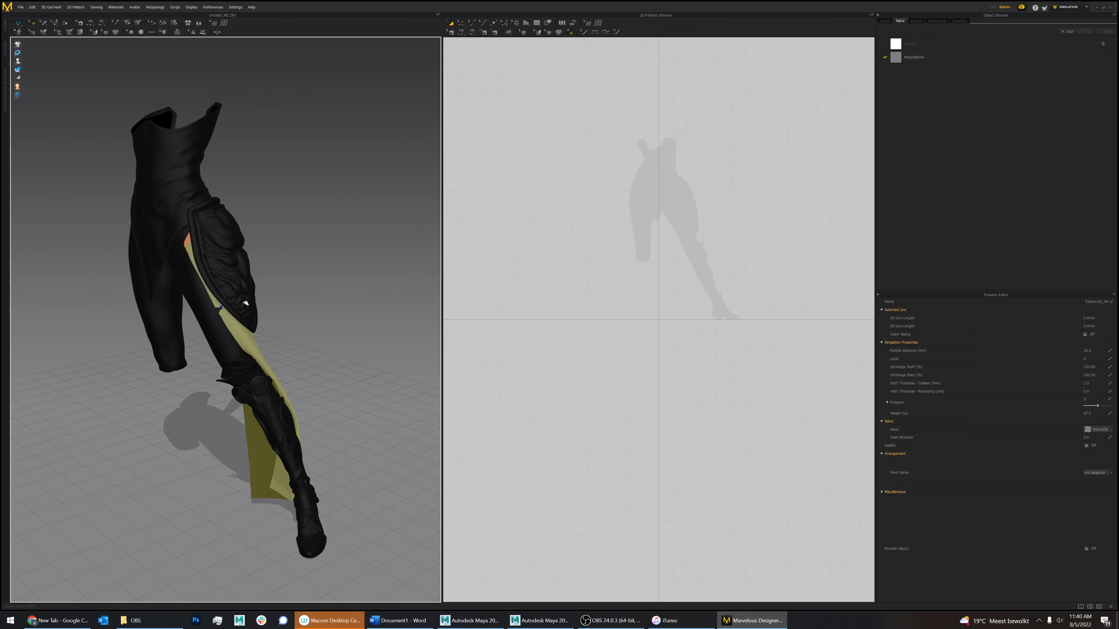
left_click(370, 353)
mouse_move(369, 352)
right_mouse_down()
mouse_move(346, 368)
mouse_move(319, 363)
mouse_move(384, 358)
right_mouse_up()
left_click(208, 257)
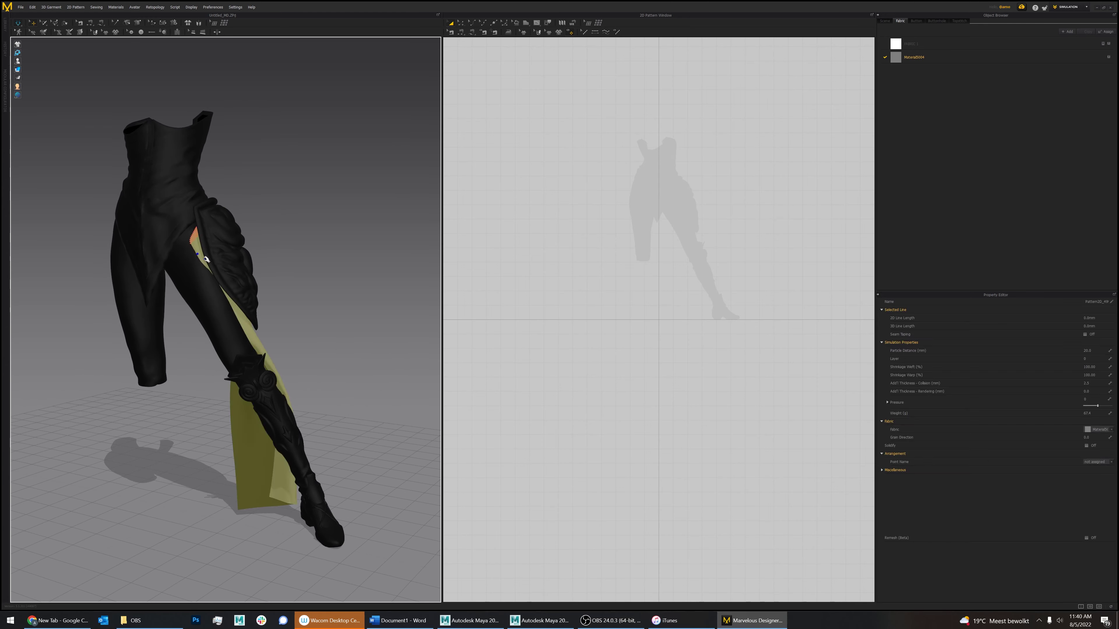
left_click(407, 327)
right_click_drag(408, 327, 230, 329)
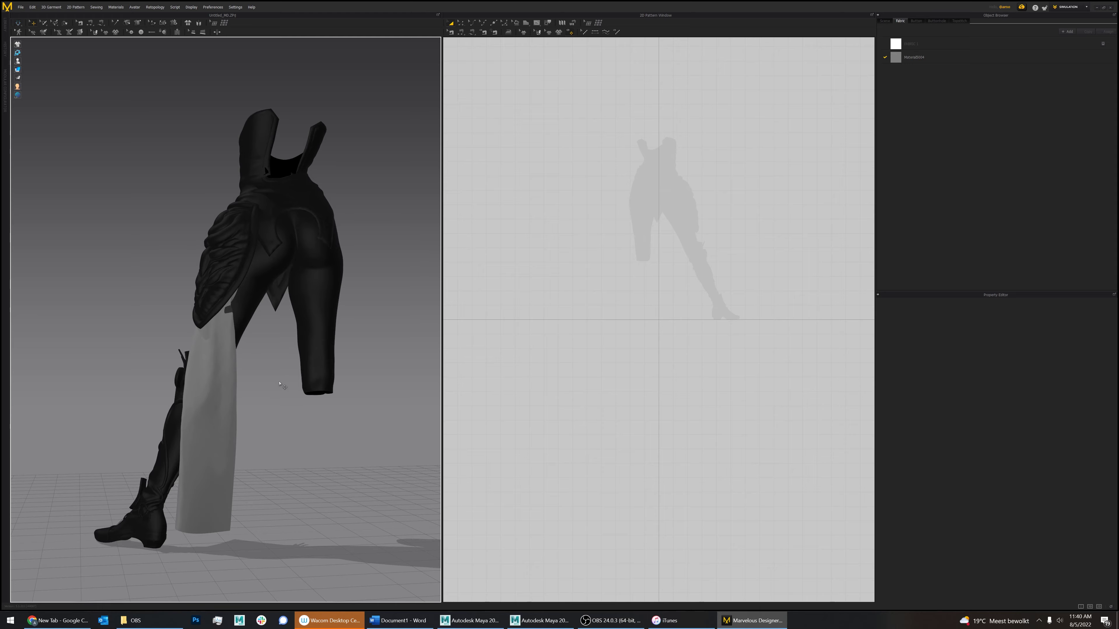
right_click_drag(296, 428, 44, 446)
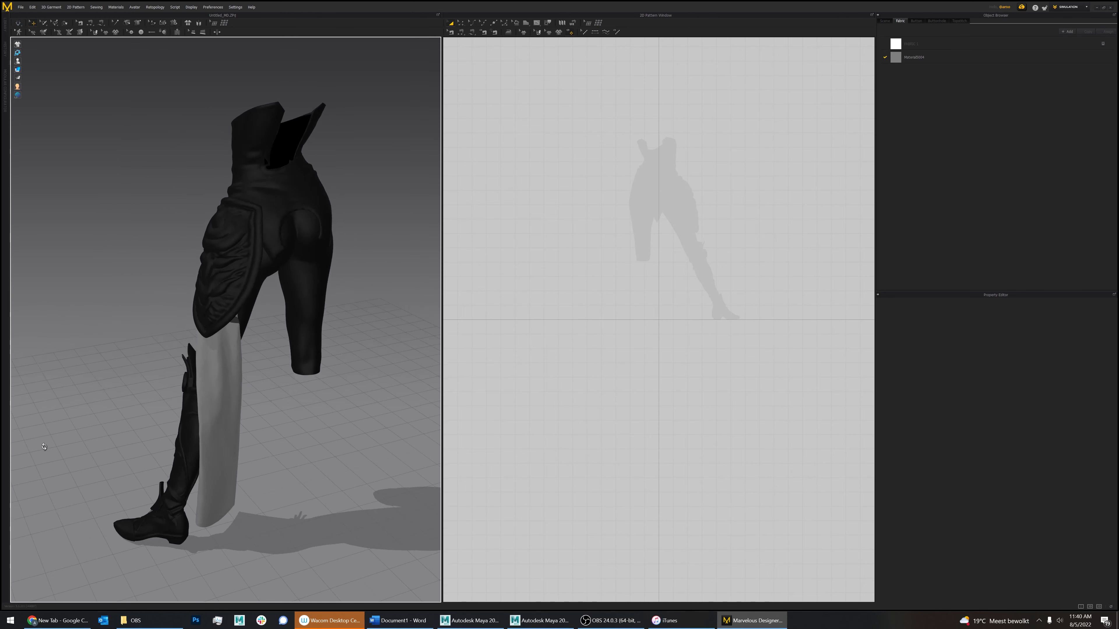
Export the simulated robe pattern as OBJ file Export01, as a single thin object at cm (DAZ Studio) scale
left_click(21, 7)
mouse_move(52, 84)
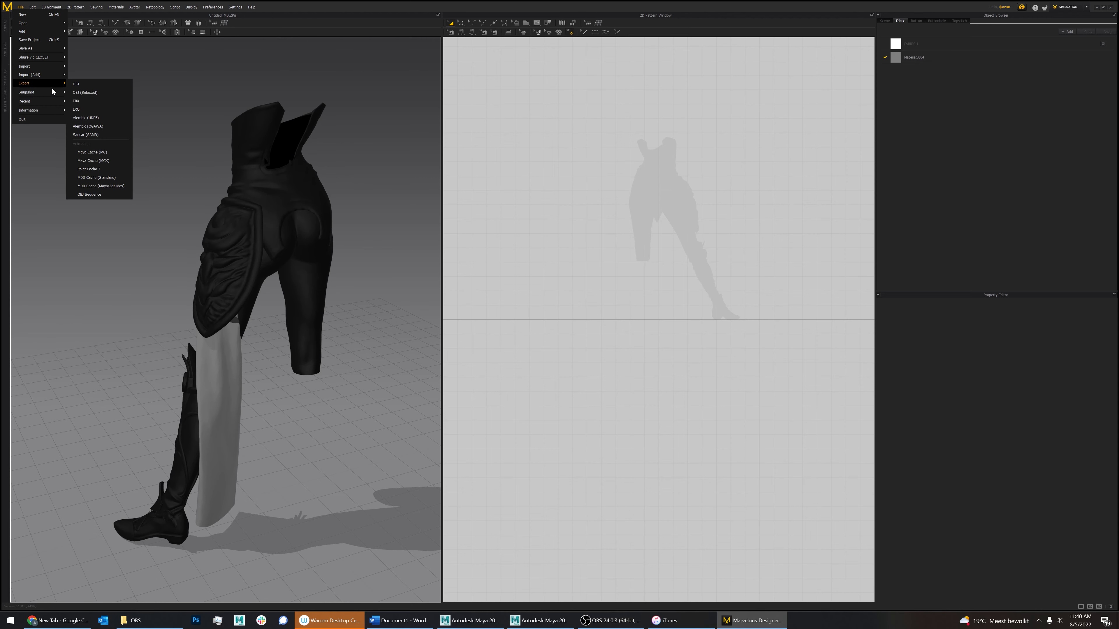
left_click(91, 86)
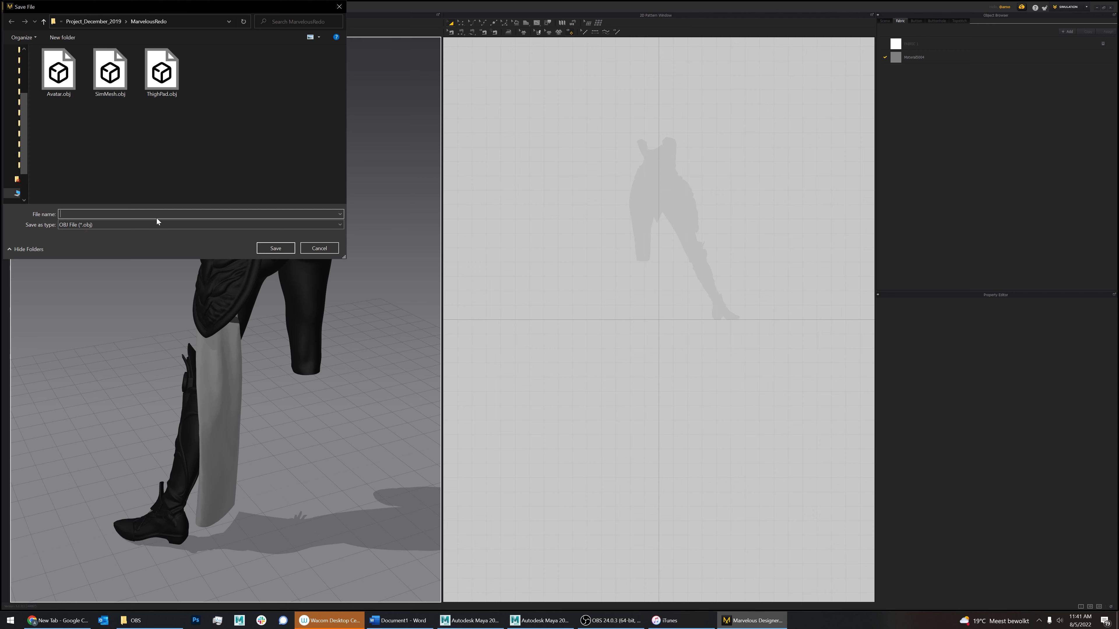
type("Export01")
key("Return")
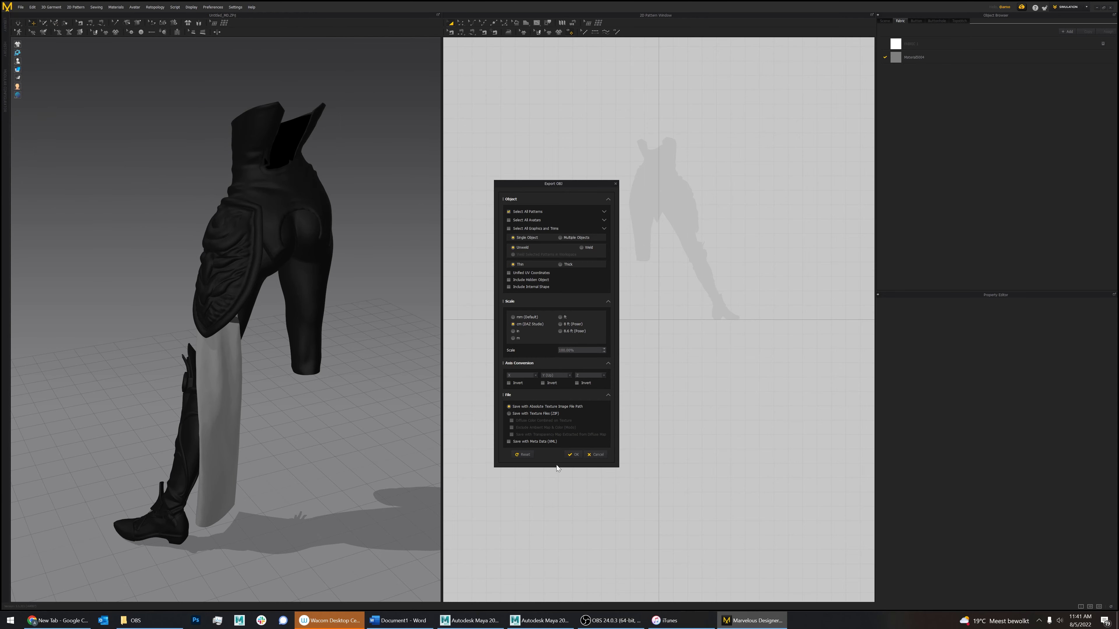
left_click(575, 454)
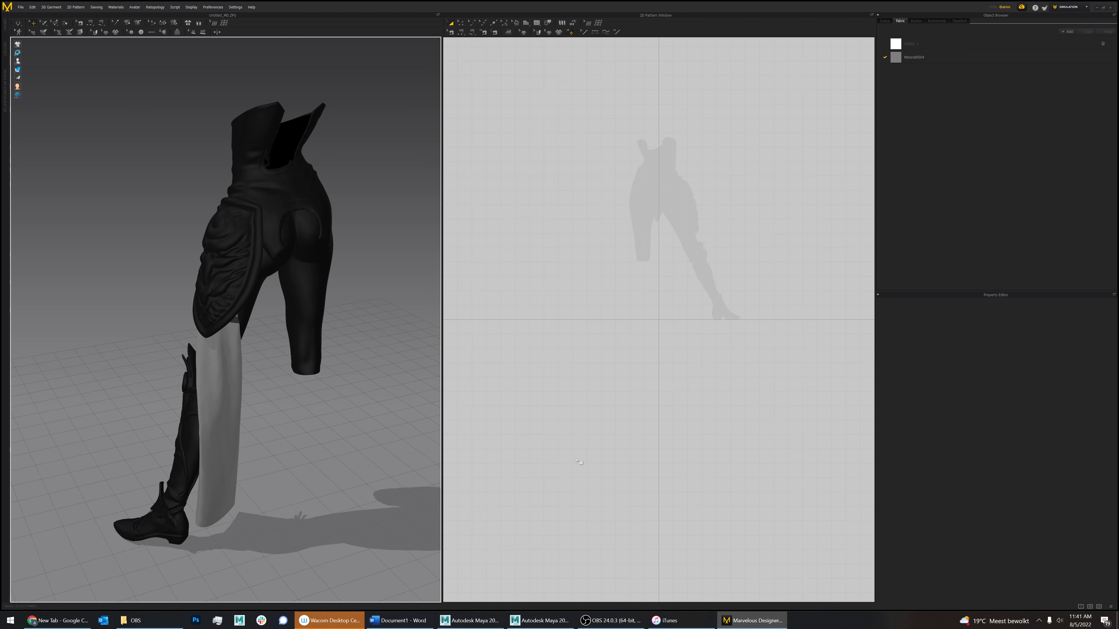
Switch to Maya and import Export01.obj from the MarvelousRedo folder into the cleric scene
left_click(485, 621)
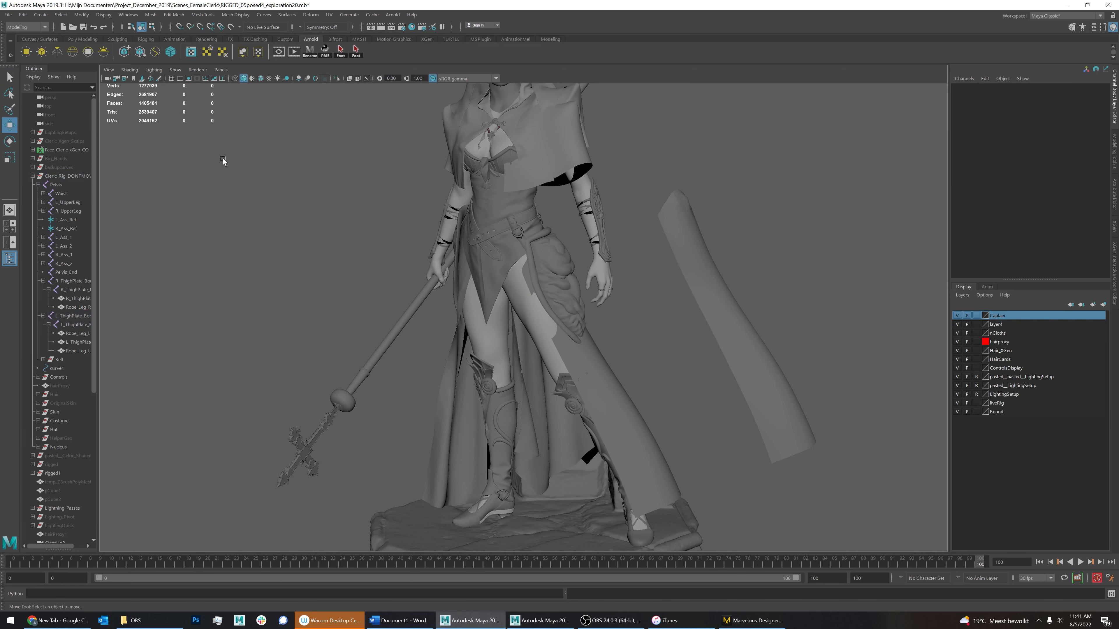
left_click(8, 15)
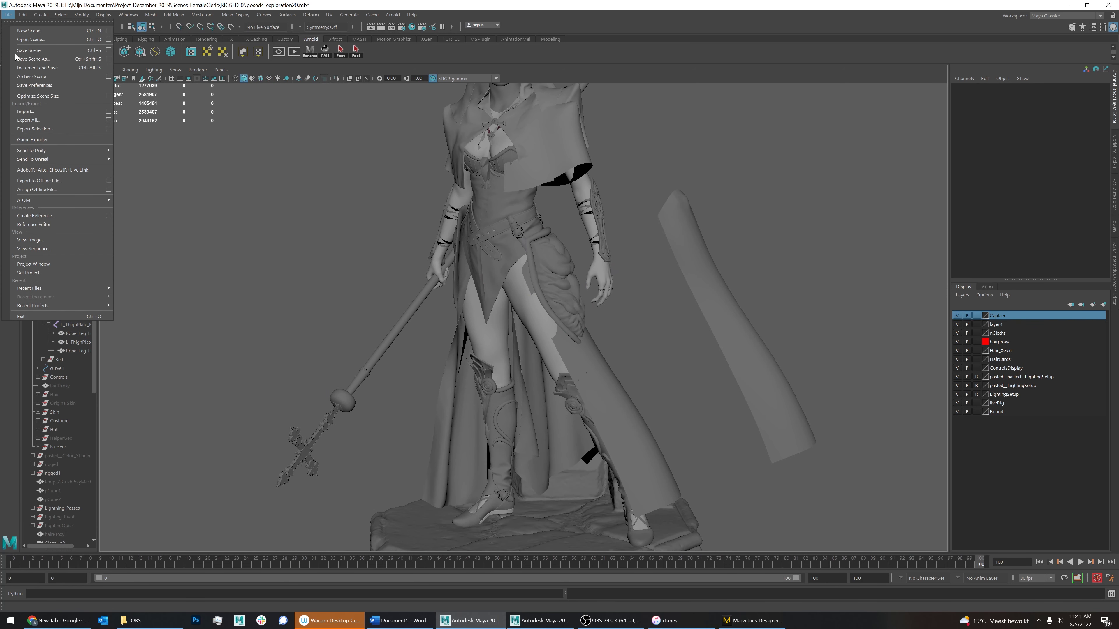
left_click(30, 116)
double_click(332, 342)
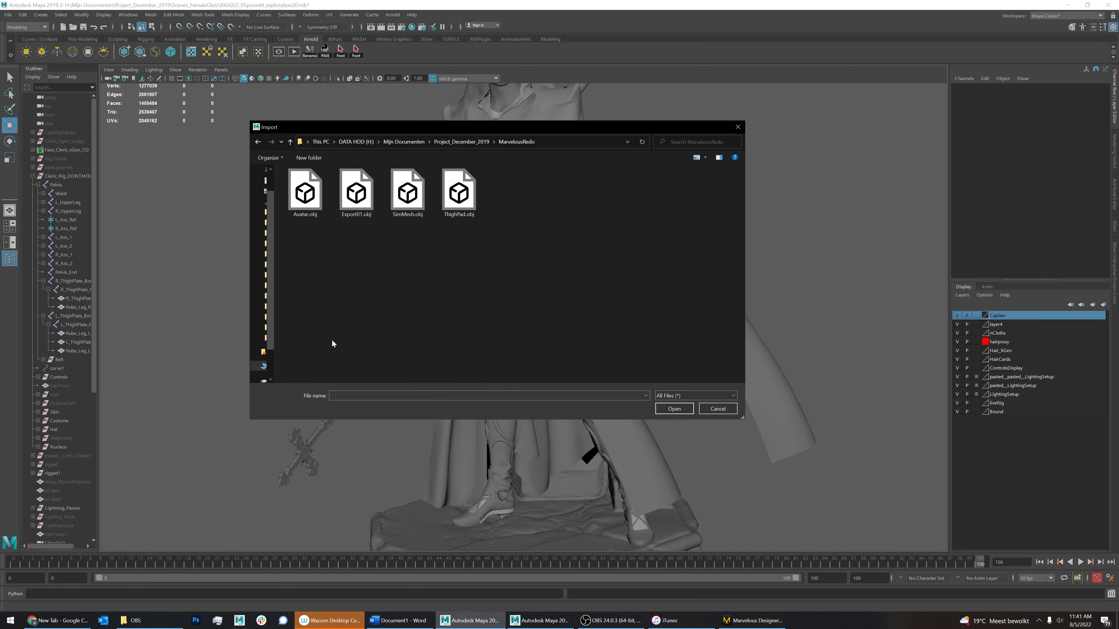
double_click(356, 193)
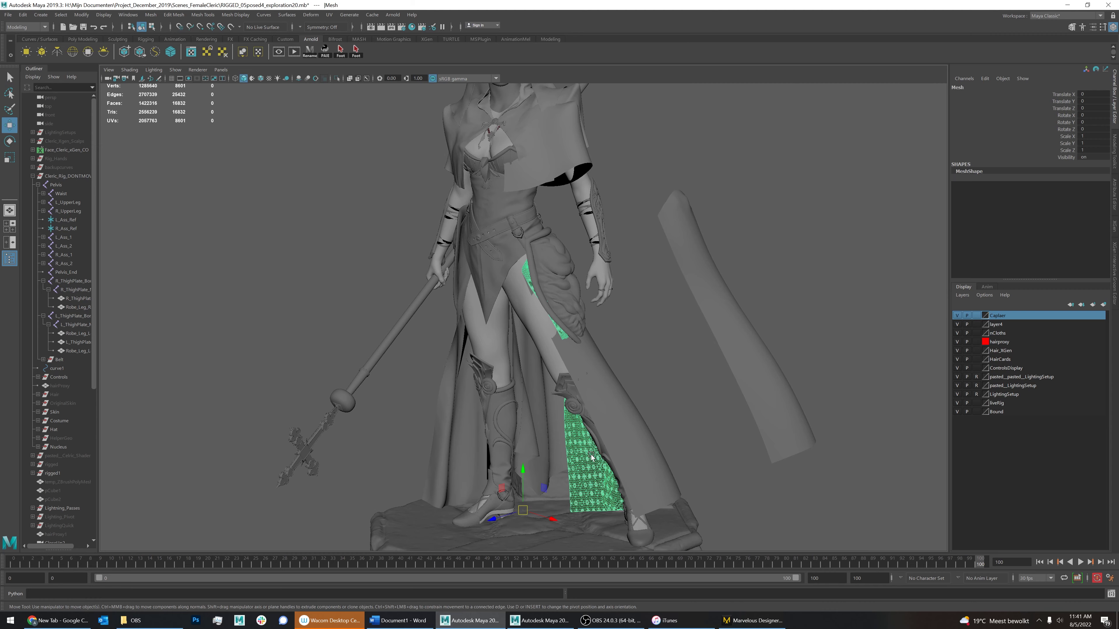
Move the imported robe mesh beside the character, then duplicate the original left leg robe and place the copy farther out
middle_click_drag(589, 454, 674, 432)
left_click(593, 383)
key("ctrl+d")
middle_click_drag(657, 375, 824, 300)
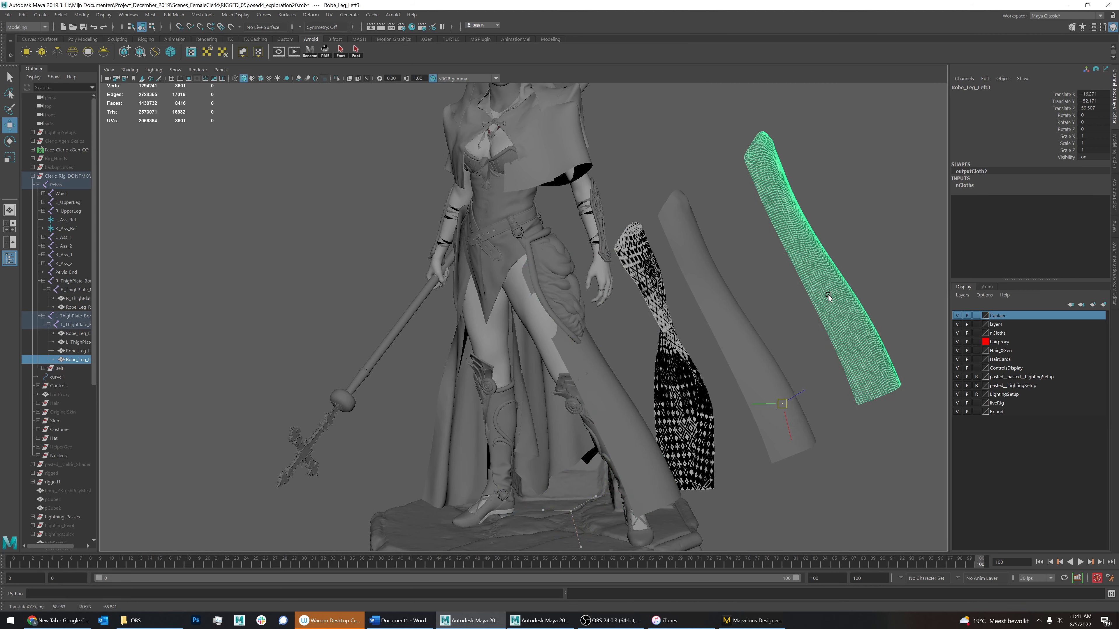
Open the UV Editor and compare the UV layouts of the imported robe mesh and the duplicated leg robe
left_click(714, 211)
left_click(329, 14)
left_click(337, 26)
left_click(659, 295)
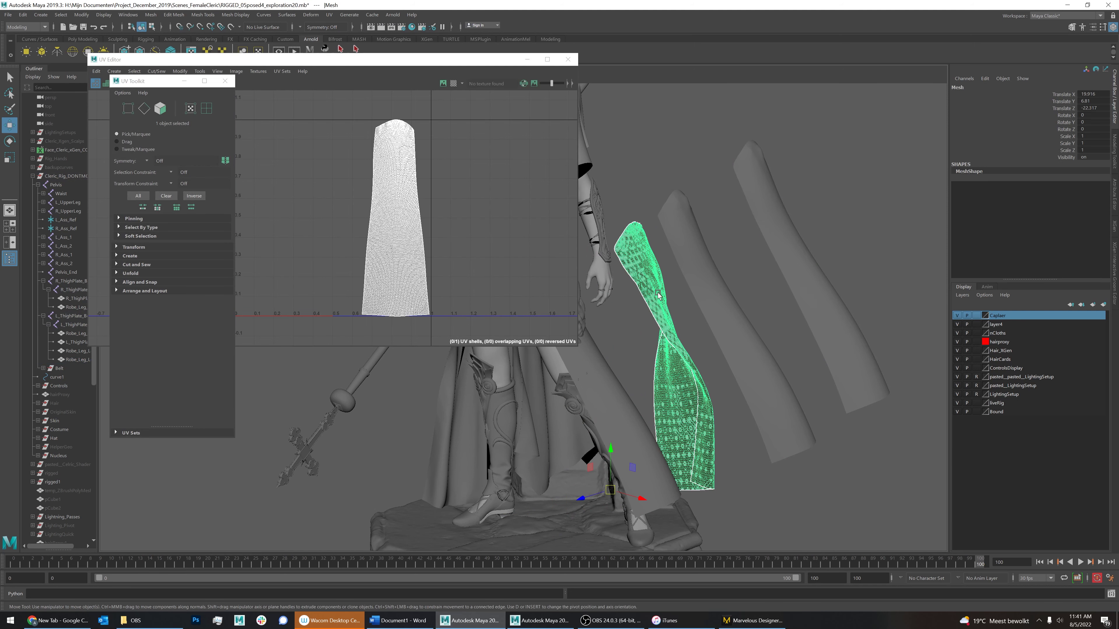
left_click(782, 238)
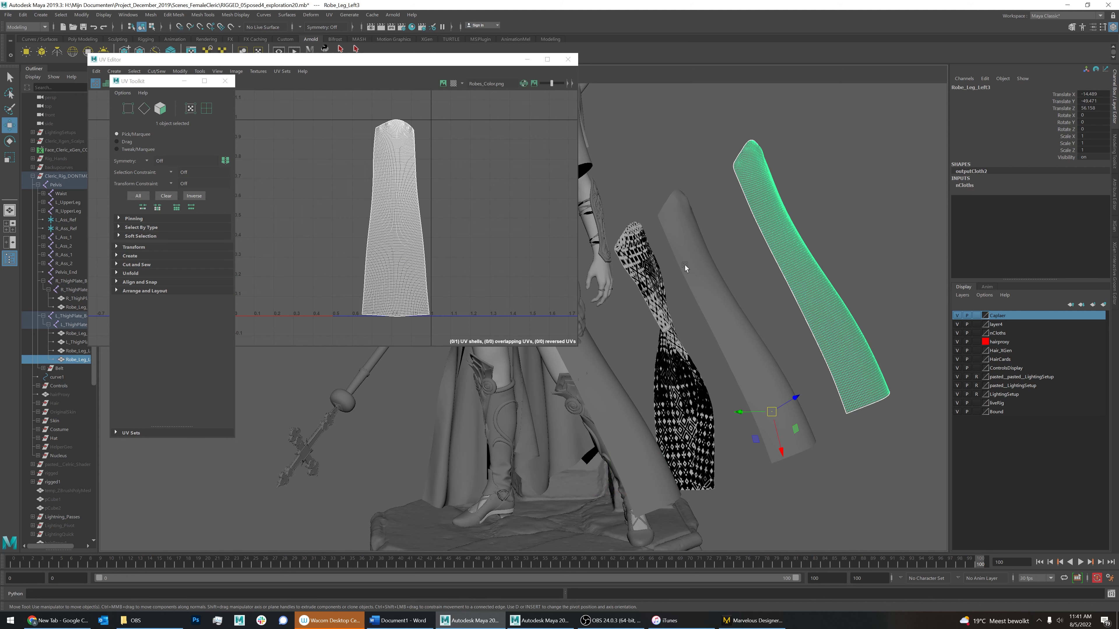
Open the Transfer Attributes options and select the imported robe mesh together with the farther leg robe duplicate
left_click(616, 148)
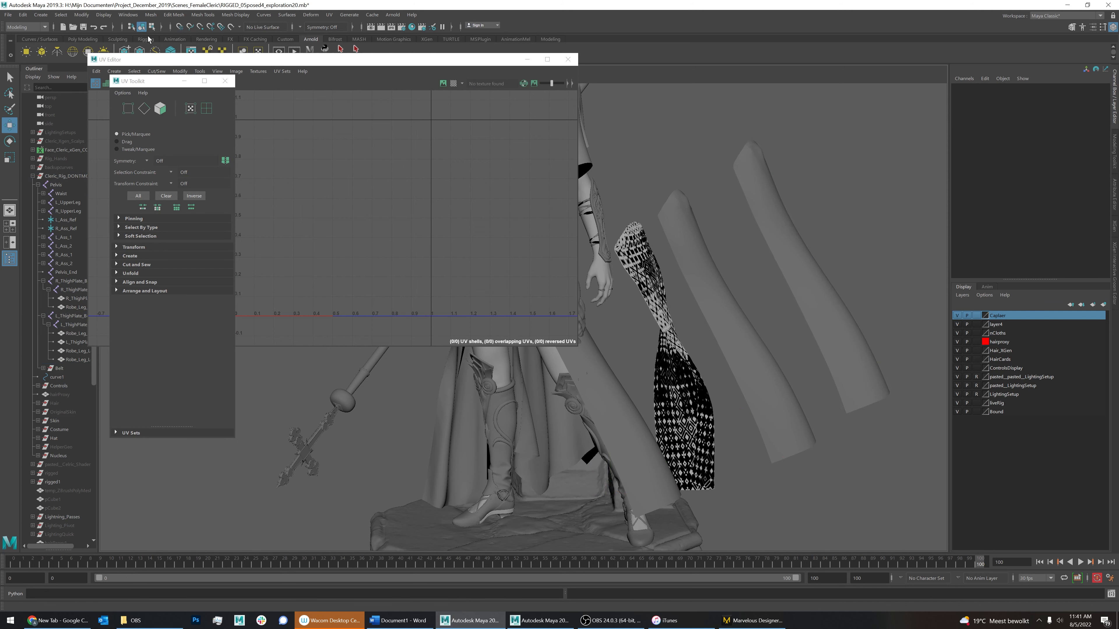
left_click(154, 15)
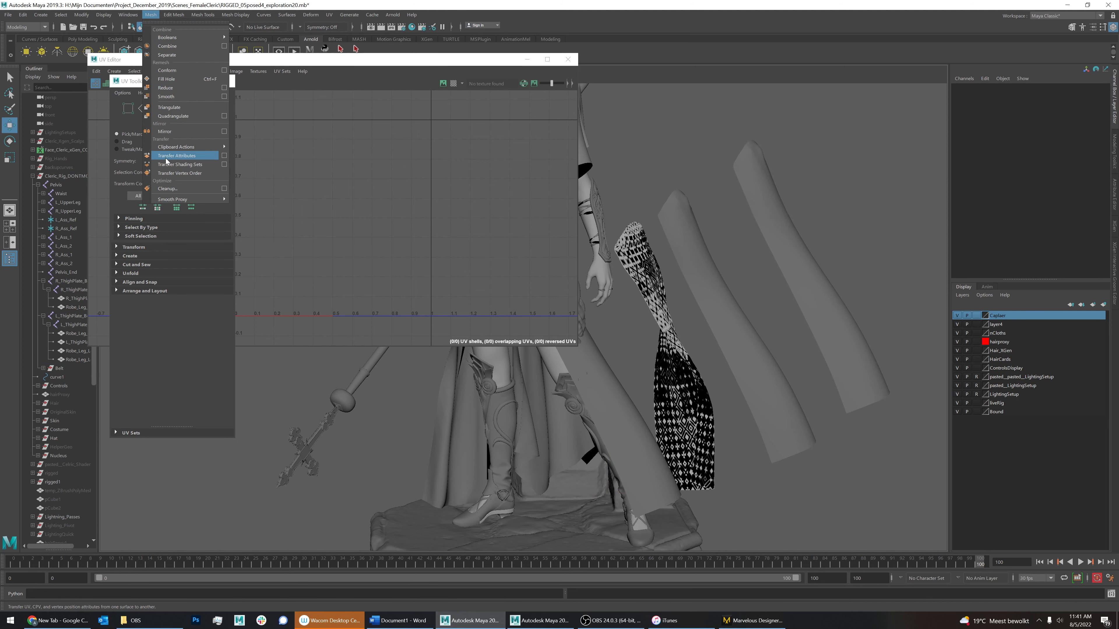
left_click(224, 155)
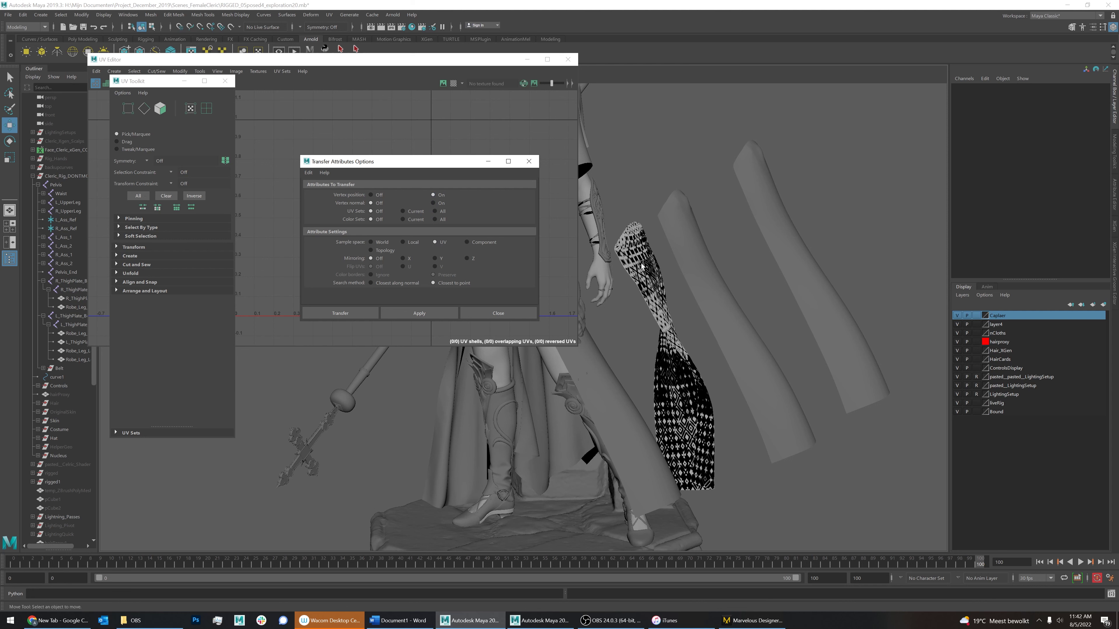
left_click(648, 271)
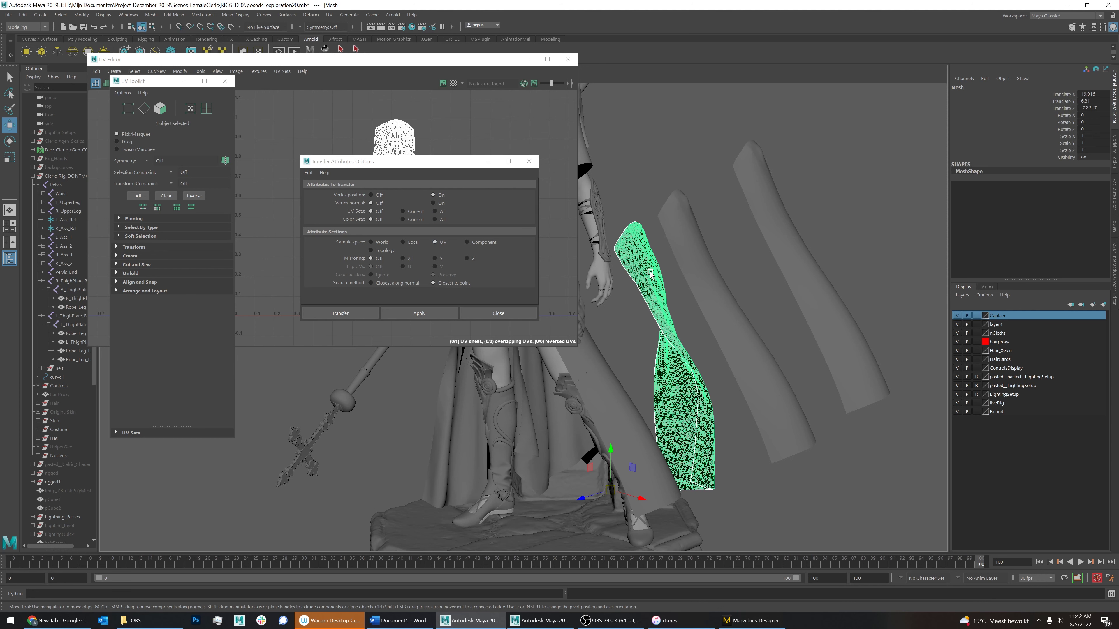
left_click(702, 279)
left_click(792, 256)
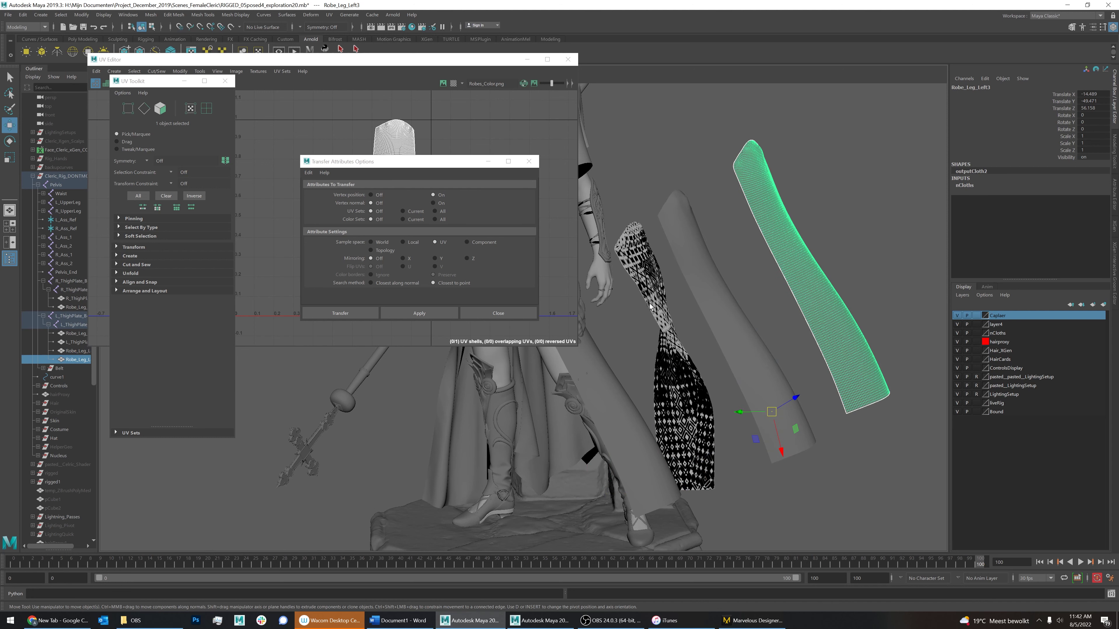
left_click(655, 304)
left_click(804, 252, "shift")
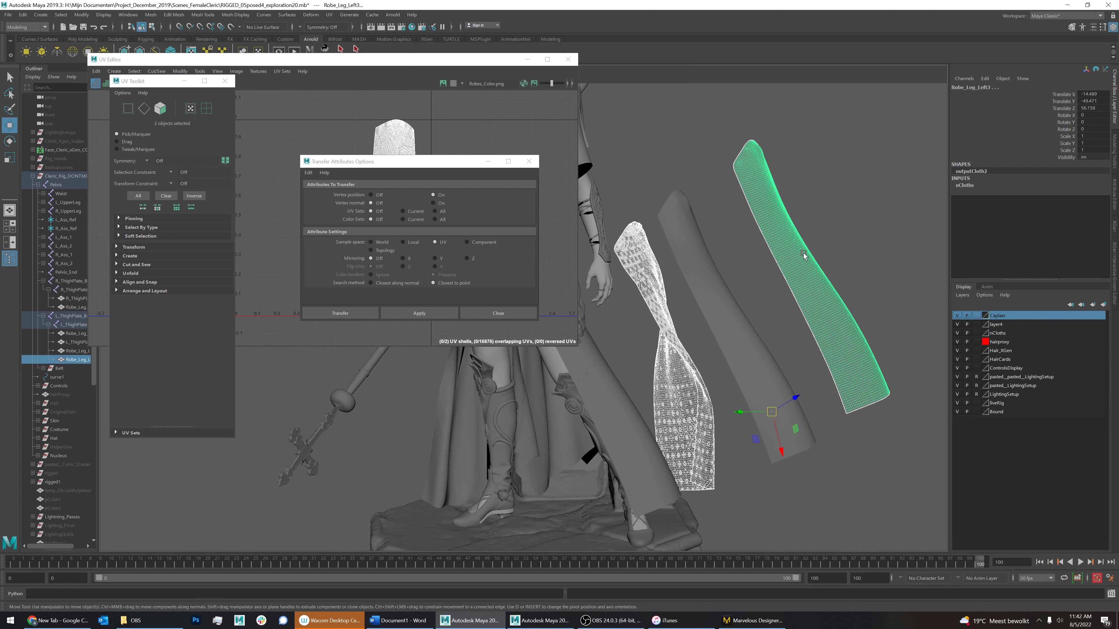
Try transferring the imported robe's vertex positions in UV space onto the original left leg robe worn by the character, undoing the attempt
left_click(657, 301)
left_click(583, 367, "shift")
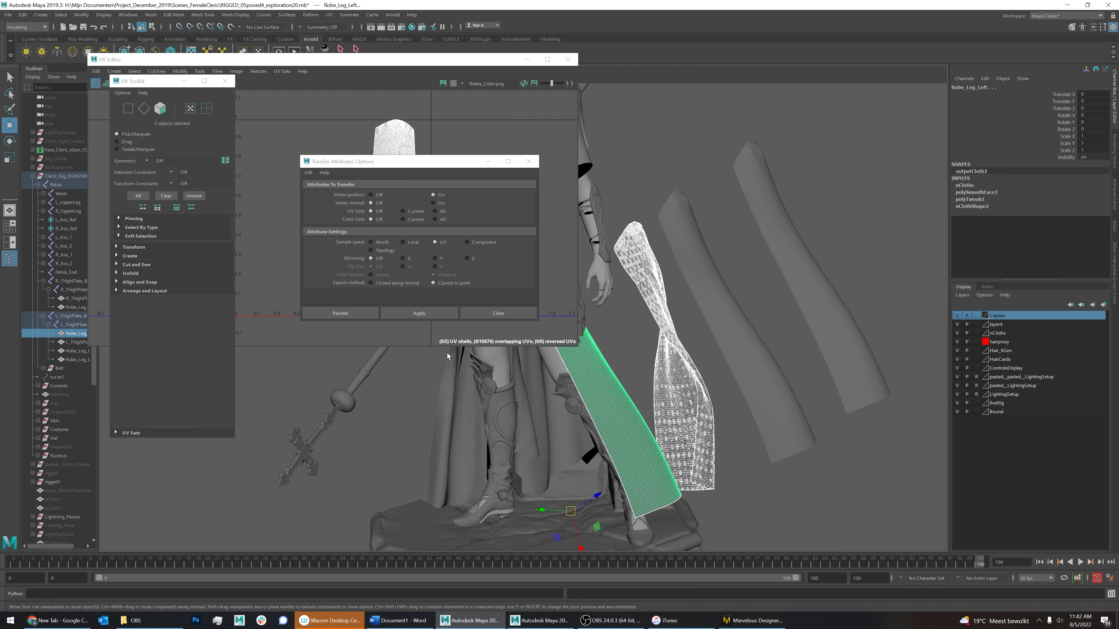
left_click(423, 314)
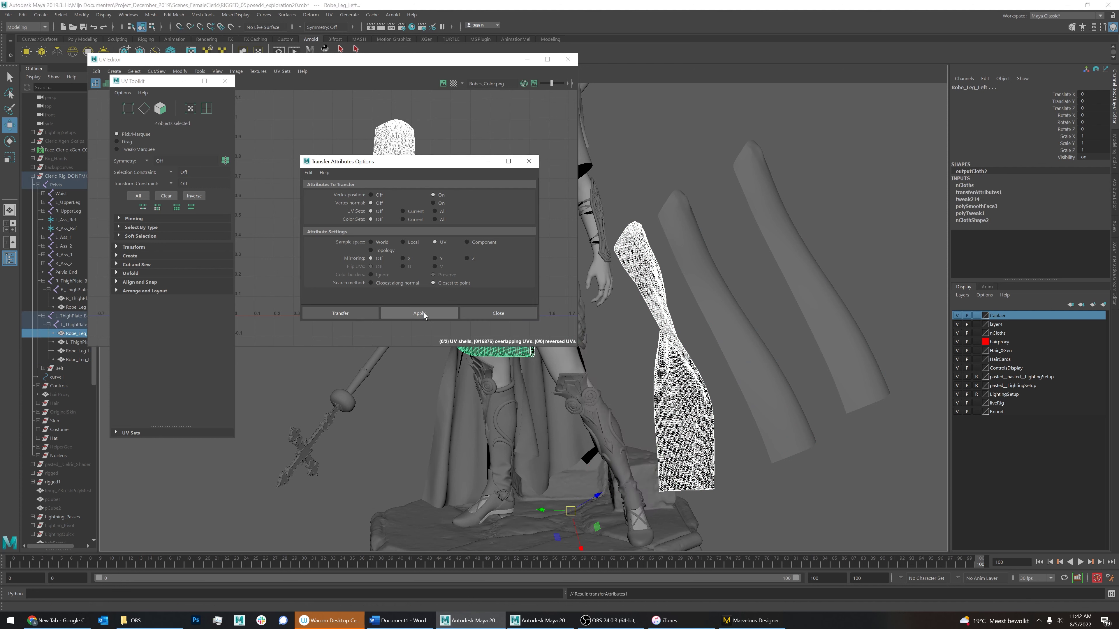
key("ctrl+z")
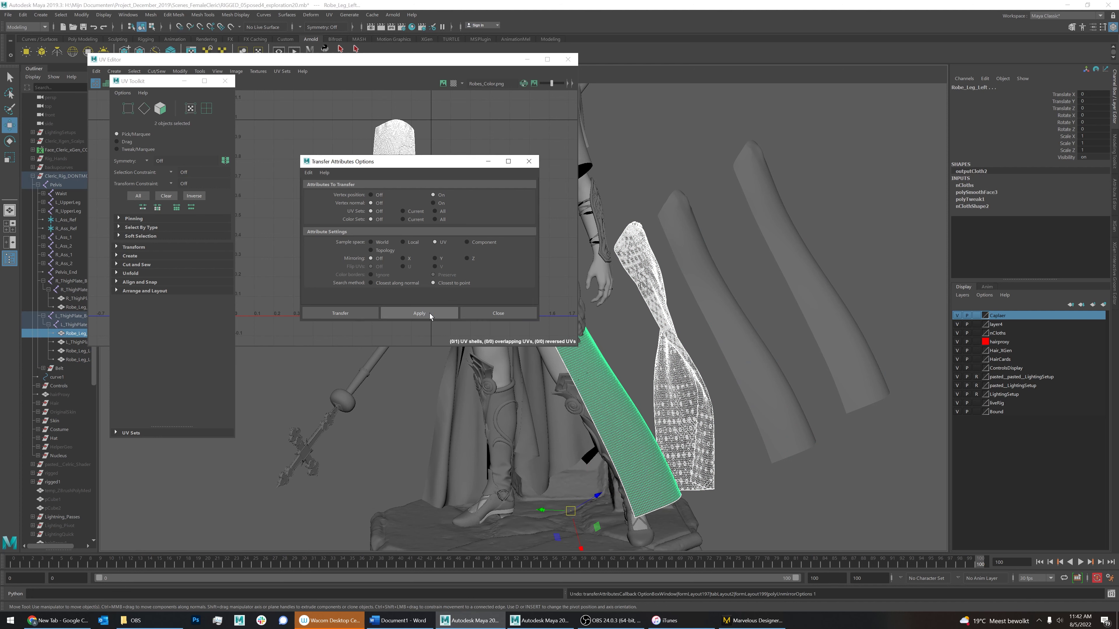
left_click(595, 365)
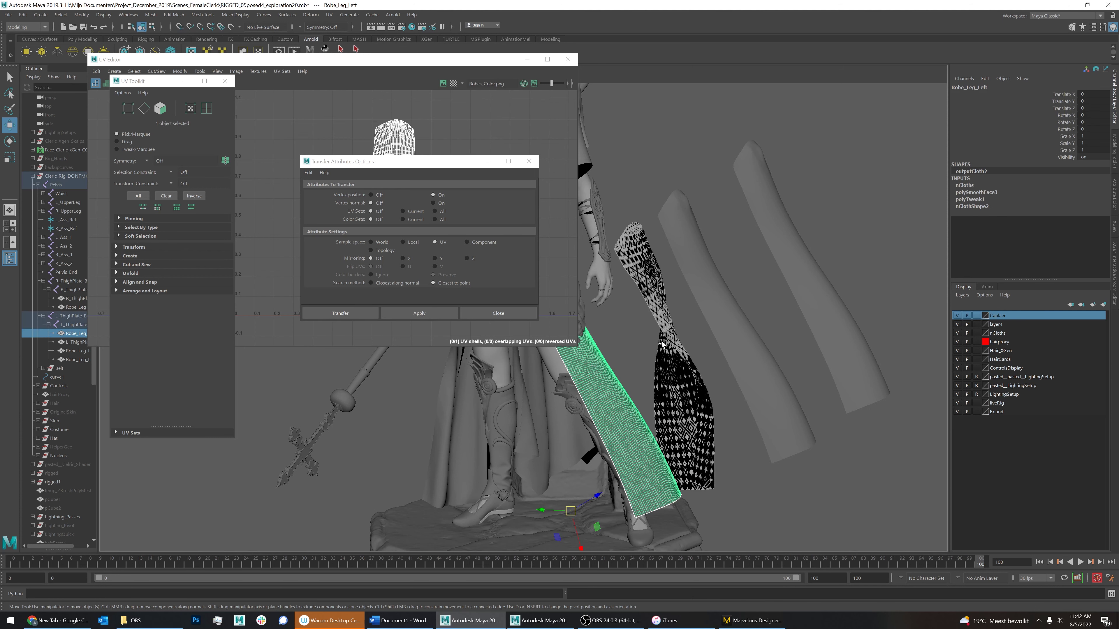
left_click(671, 331)
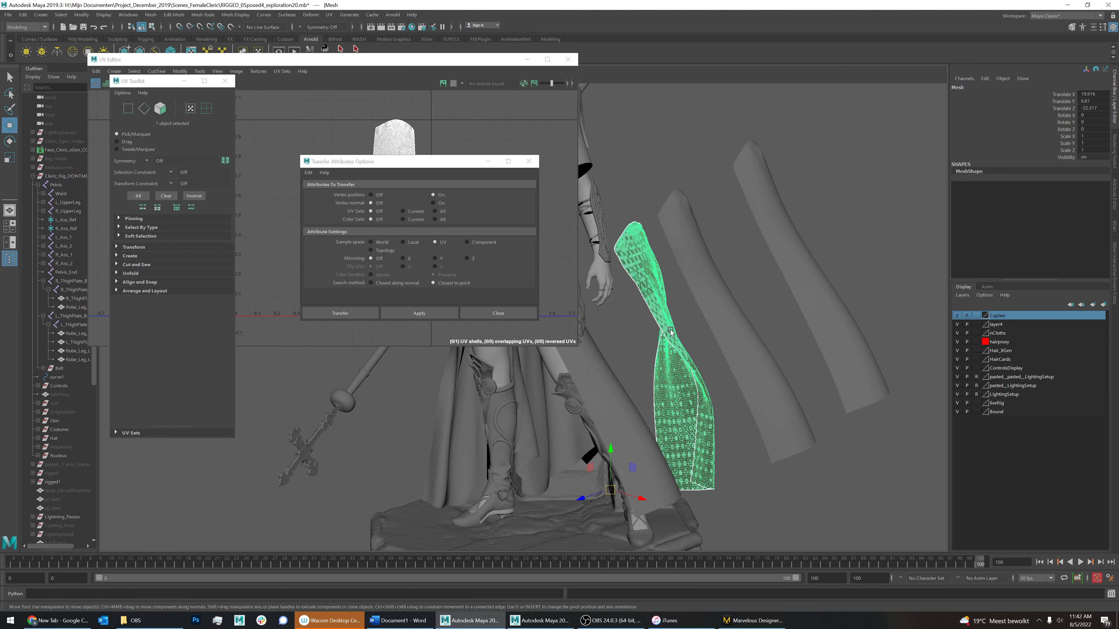
left_click(593, 361, "shift")
left_click(419, 313)
left_click_drag(616, 331, 725, 386, "alt")
Hide the original left leg robe and import SimMesh.obj from the MarvelousRedo folder
left_click(678, 397)
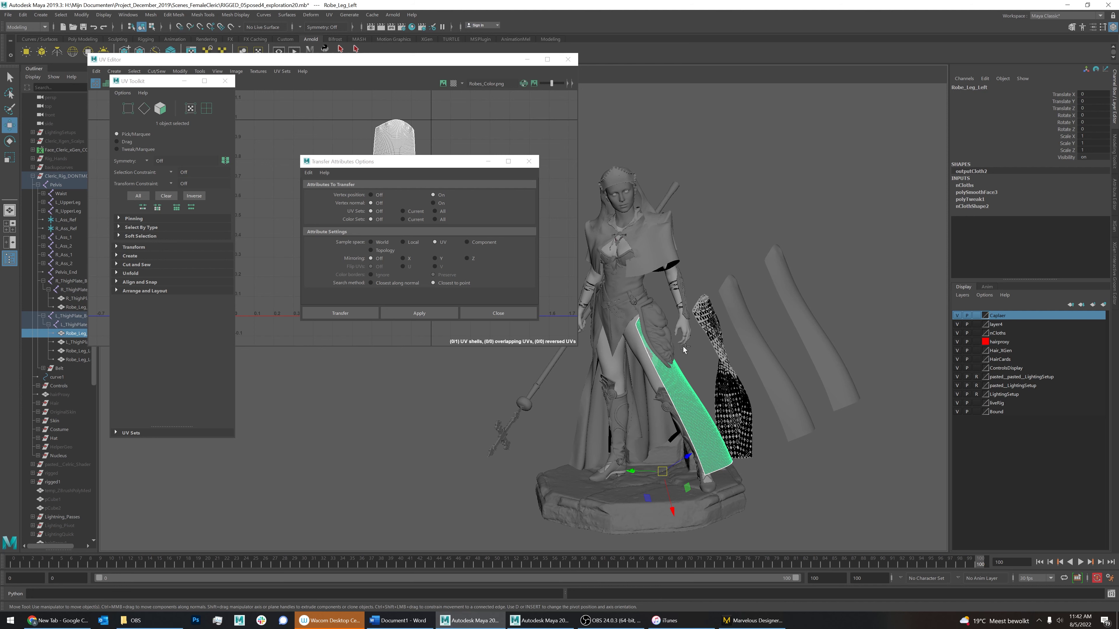
key("ctrl+h")
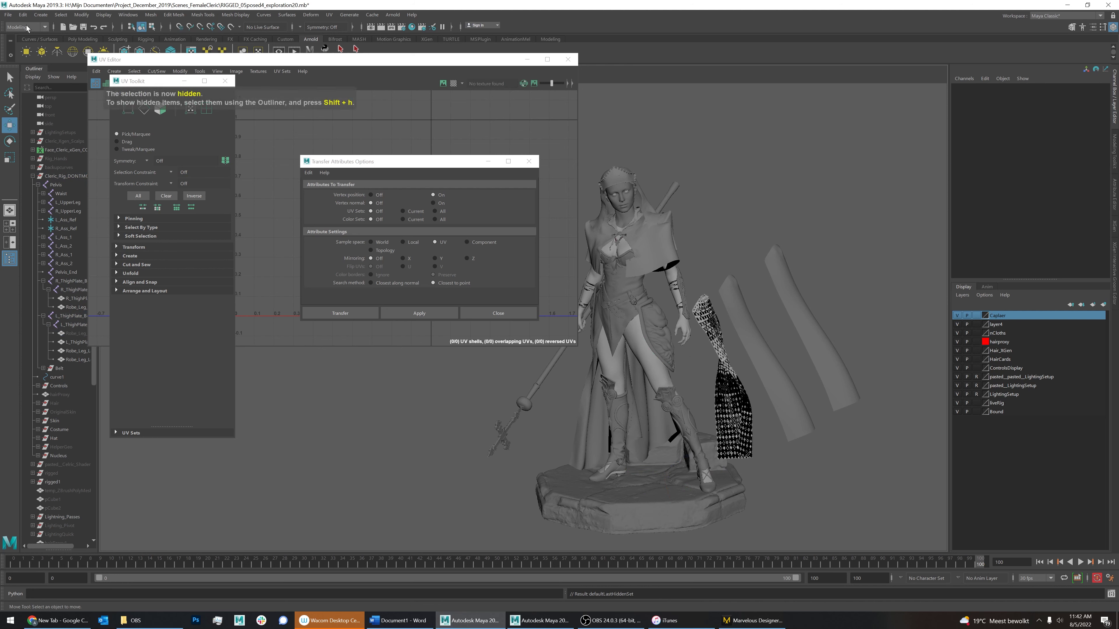
left_click(7, 15)
left_click(20, 109)
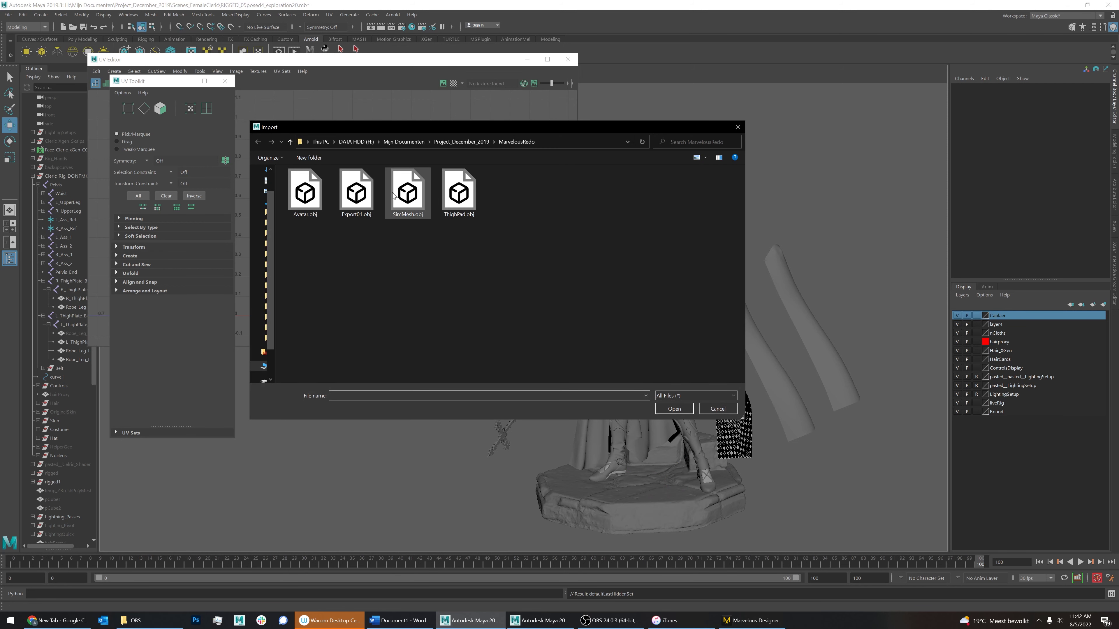
left_click(471, 184)
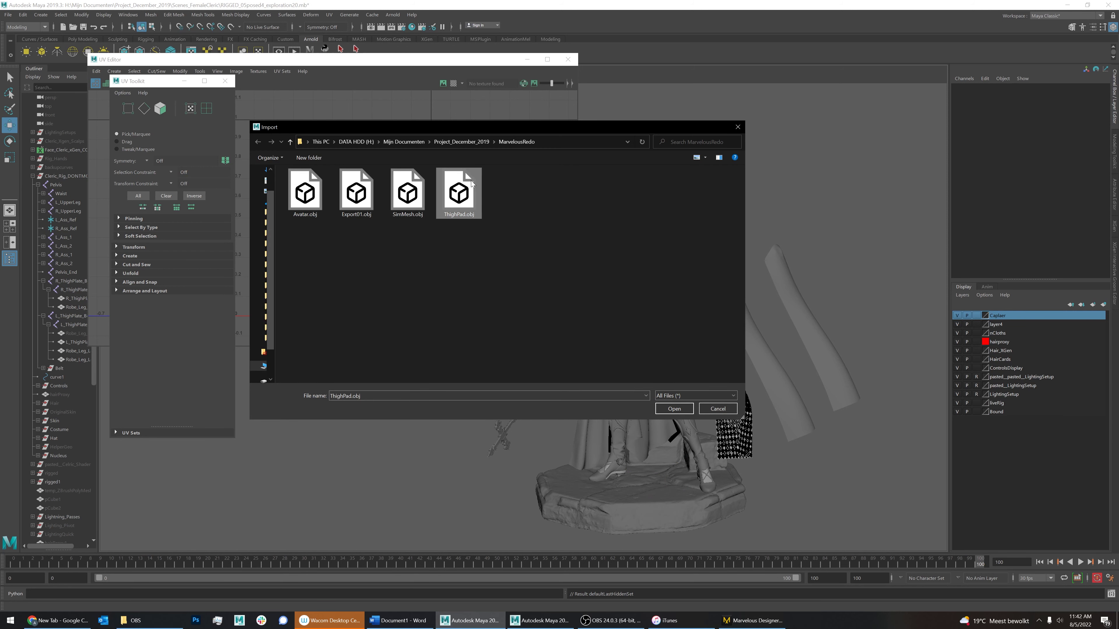
double_click(408, 193)
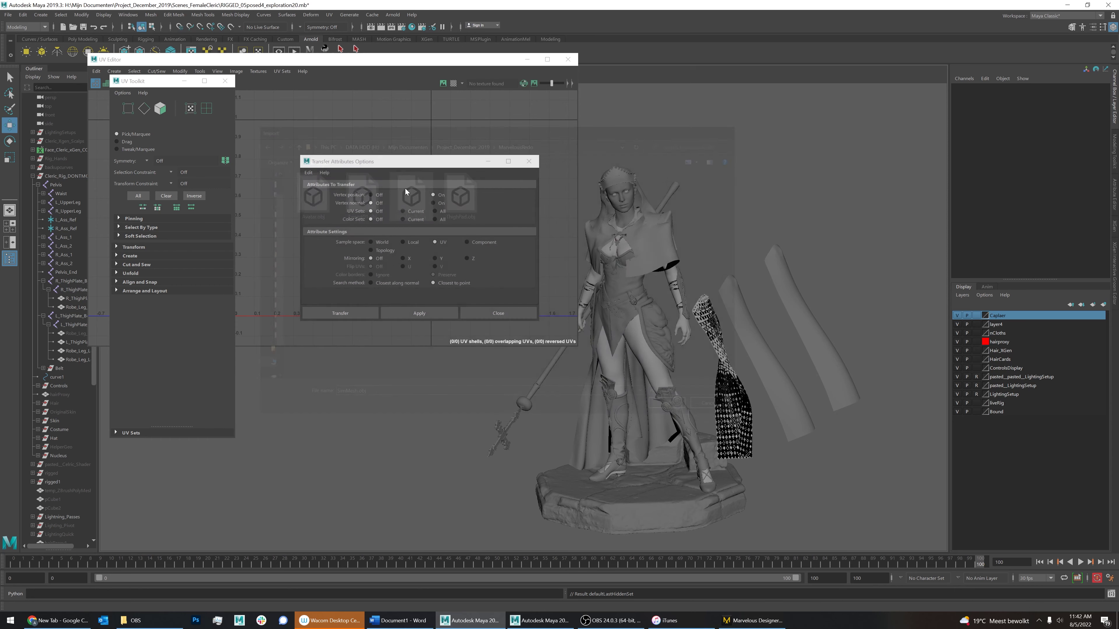
Transfer the vertex positions of the simulated Marvelous Designer robe onto the imported SimMesh robe, sampling in UV space
left_click(720, 348)
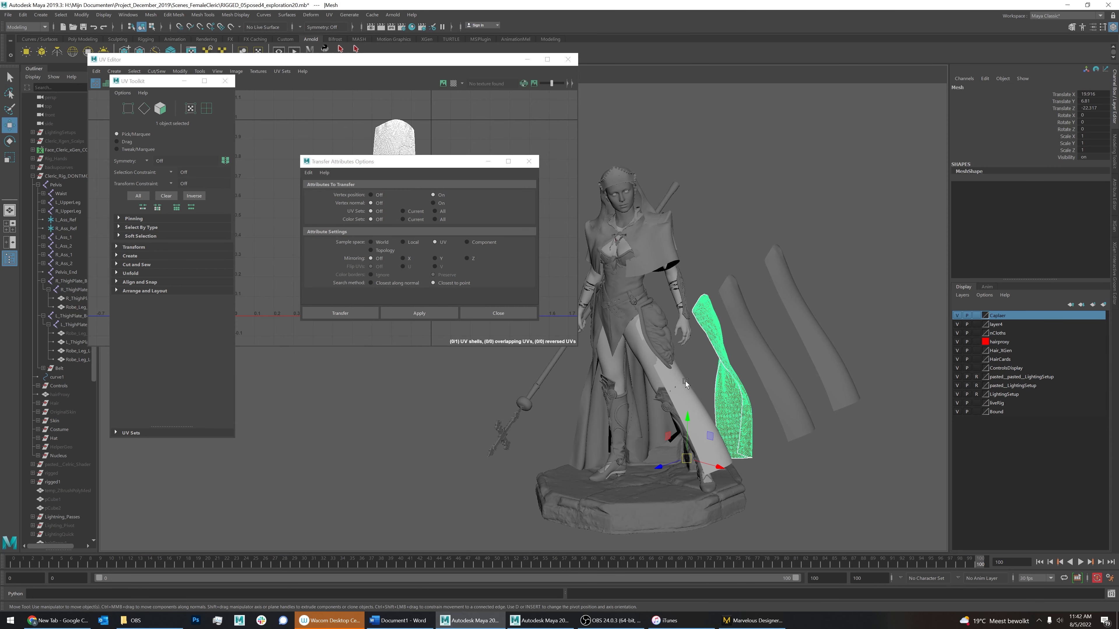
left_click(685, 381, "shift")
left_click(425, 316)
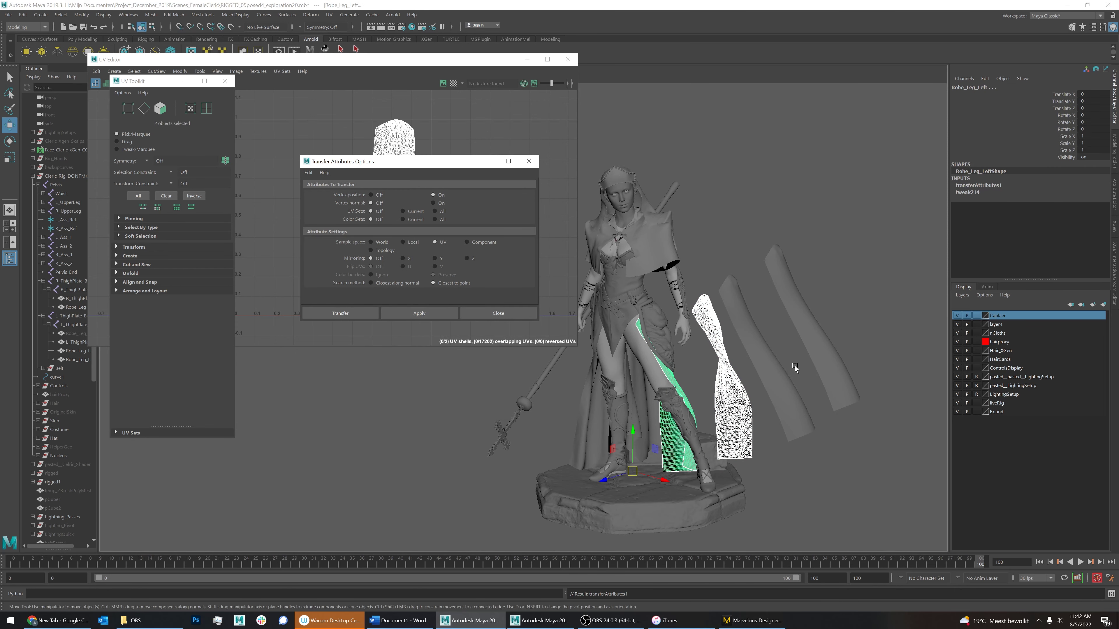
left_click(722, 407)
scroll(722, 408, "up", 2)
scroll(722, 407, "up", 2)
Export only the reshaped left leg robe as OBJ file SculptPass01 to the MarvelousRedo folder
left_click(718, 417)
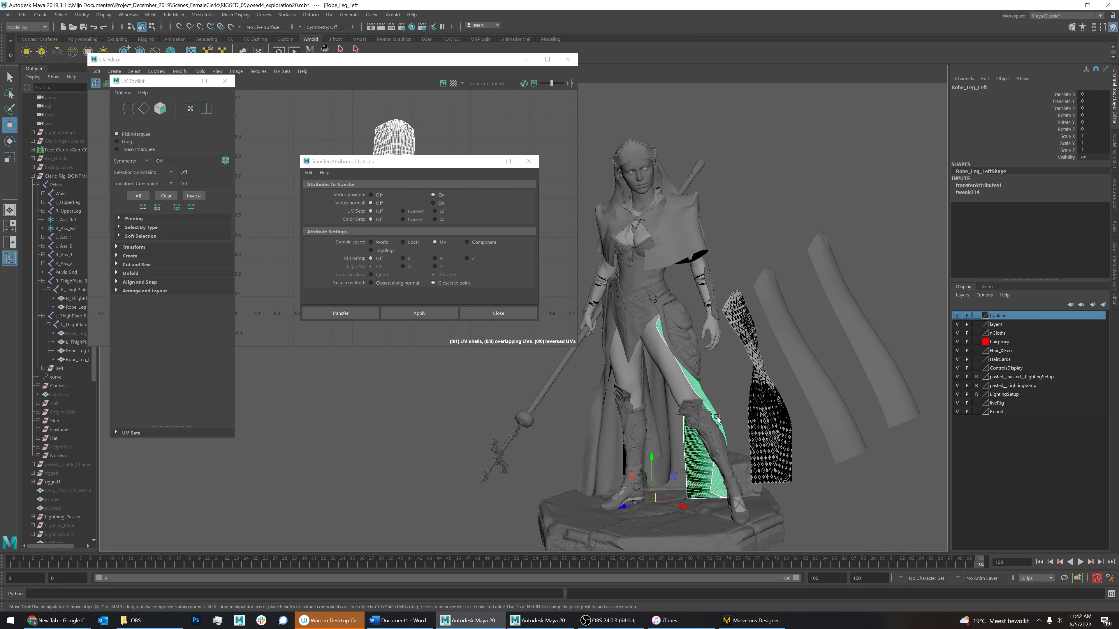
left_click(8, 15)
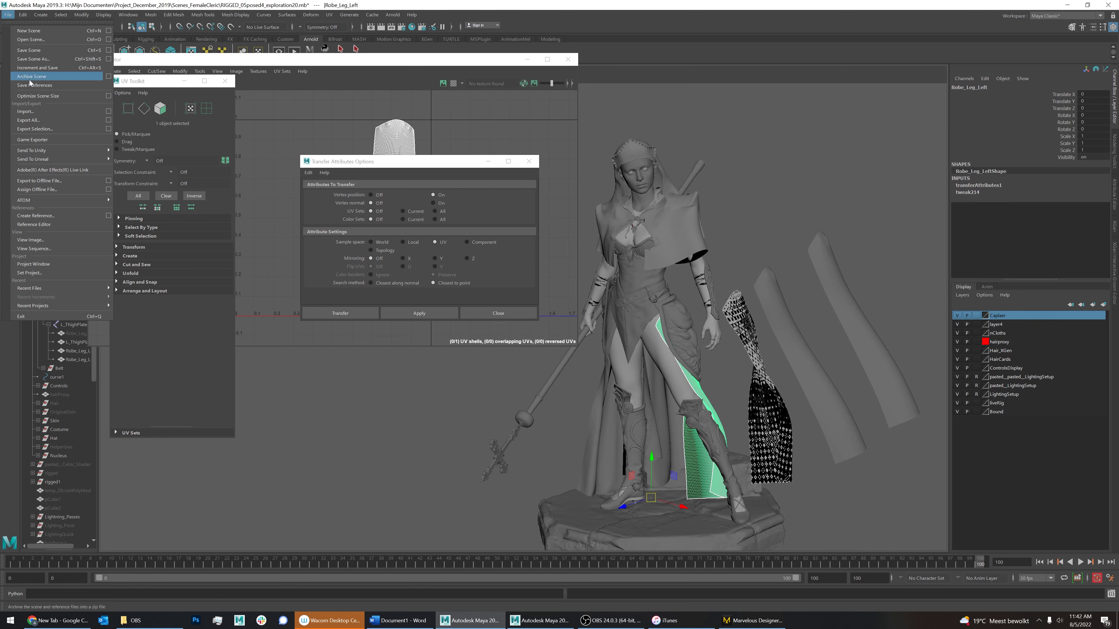
left_click(49, 132)
type("SculptPass01")
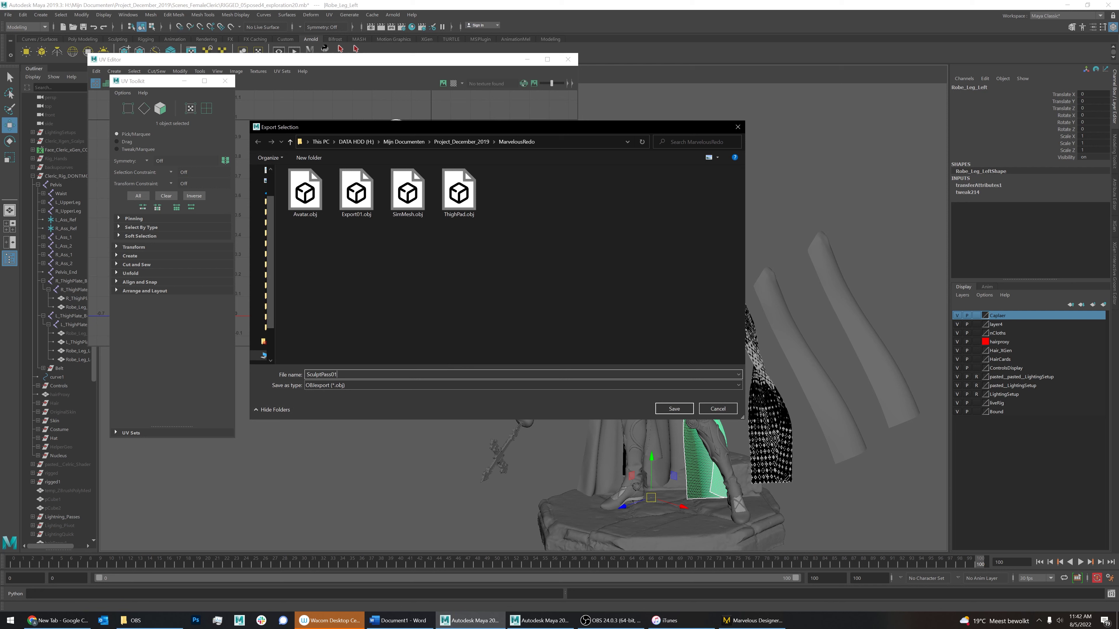
key("Return")
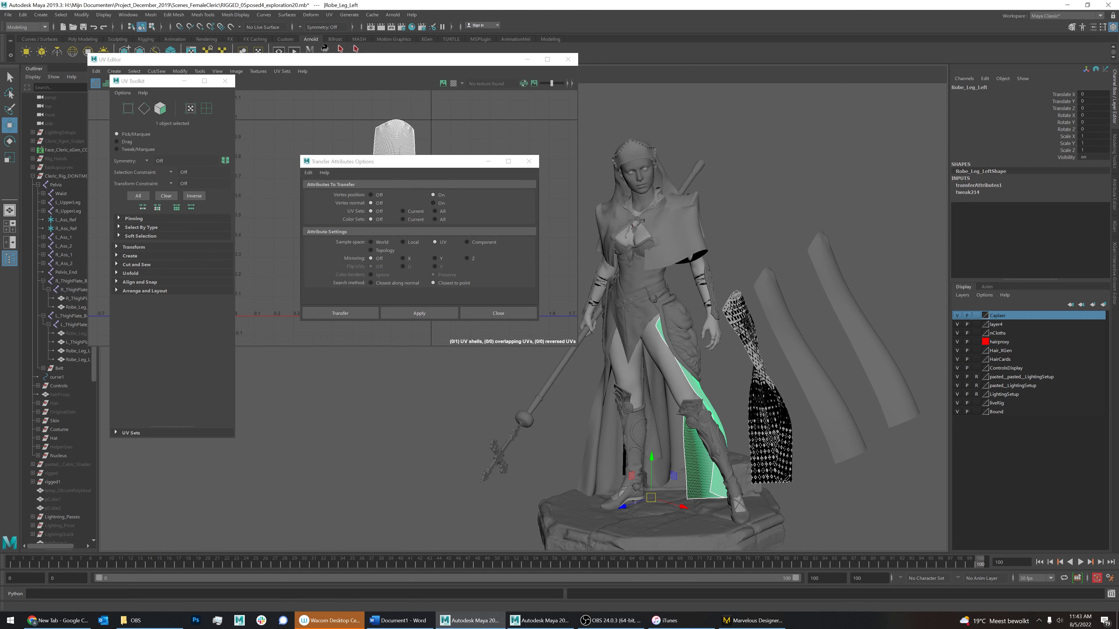
left_click(826, 500)
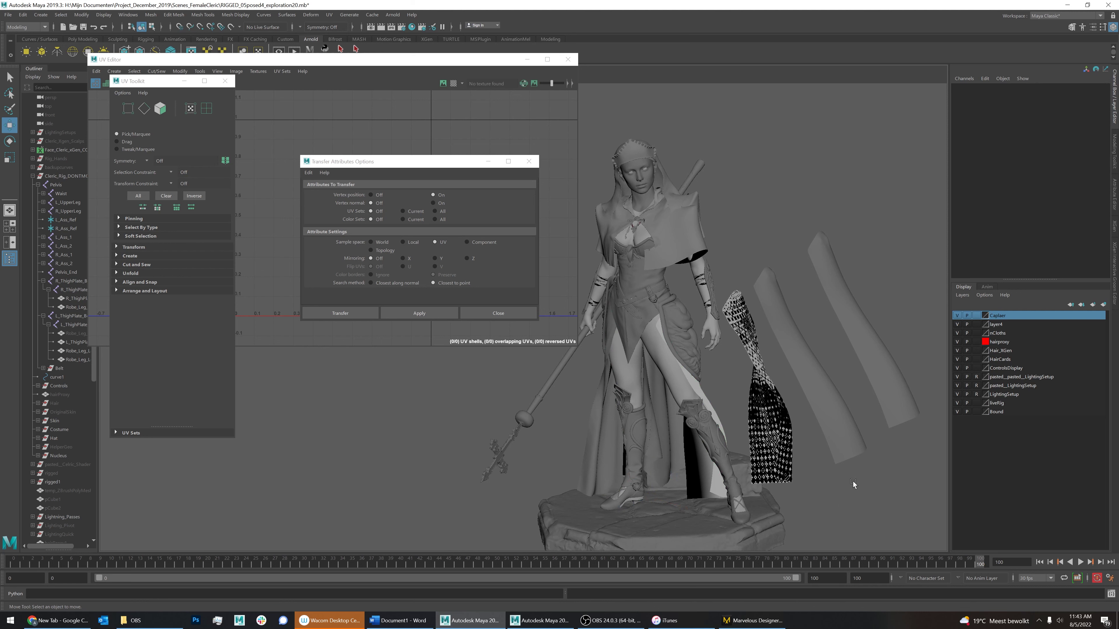
Launch ZBrush and dismiss its Home Page
left_click(10, 621)
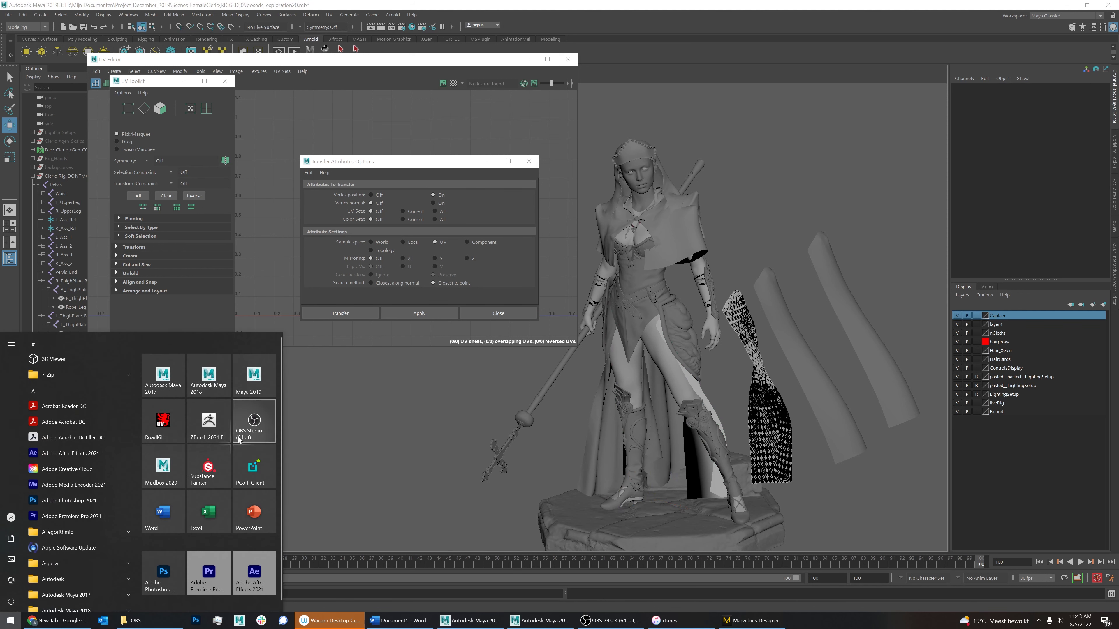
type("z")
left_click(136, 380)
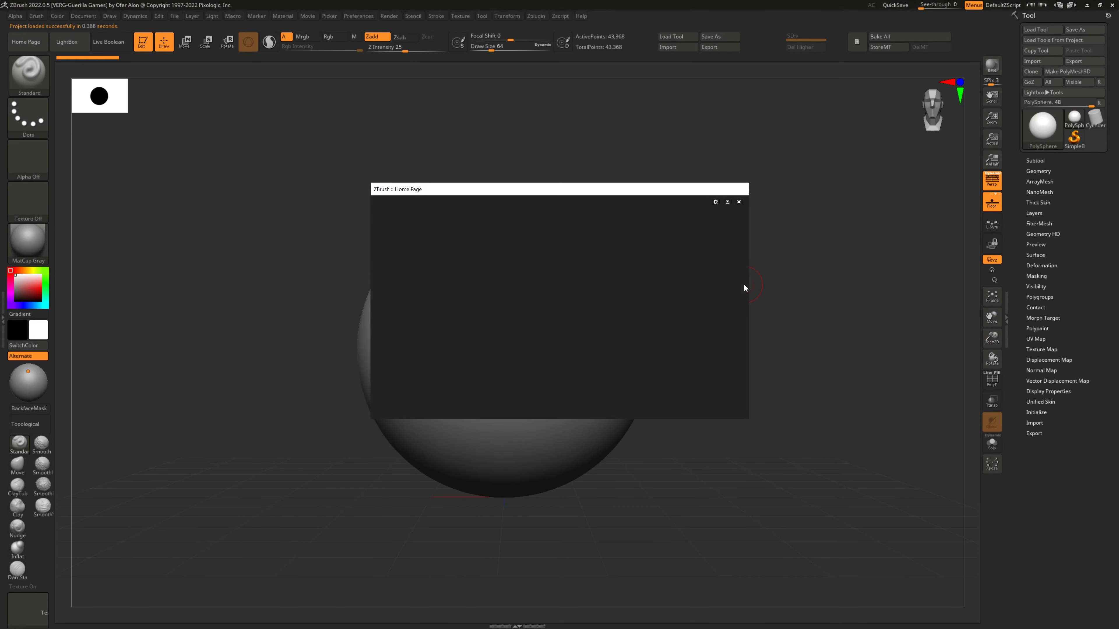
left_click(744, 285)
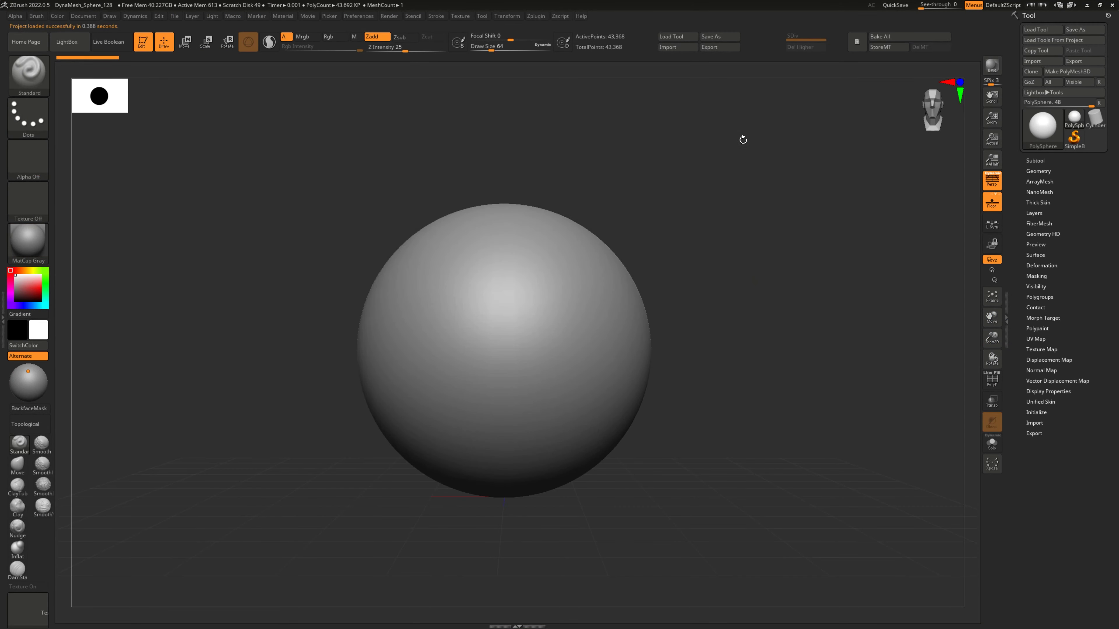
Import the Avatar OBJ as a tool, splitting its nonstandard polygons into quads and triangles
left_click(676, 48)
double_click(58, 73)
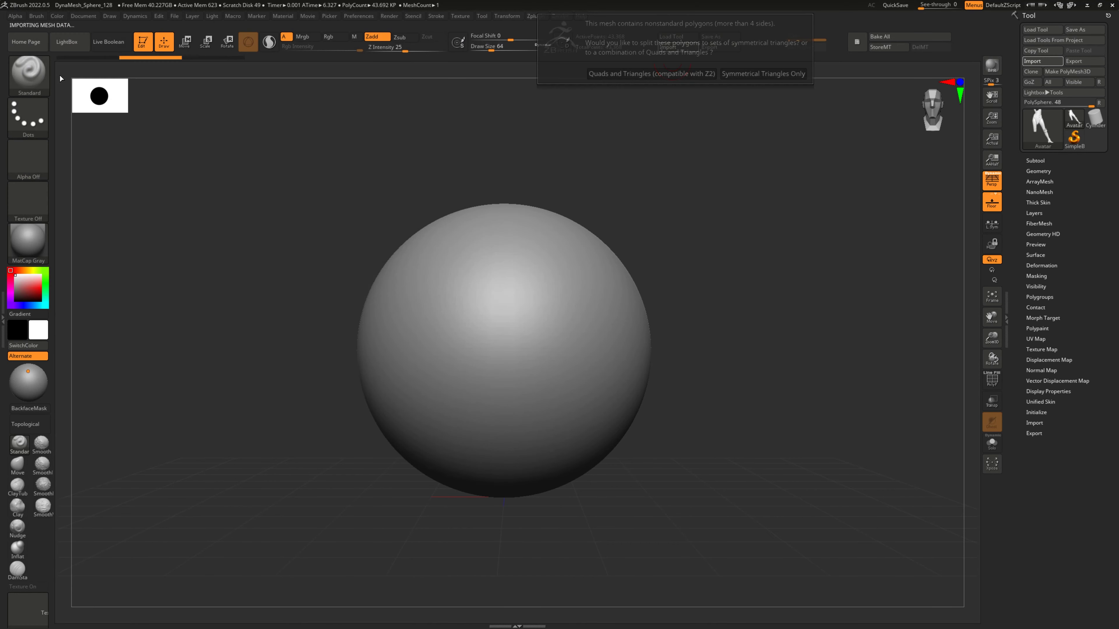
left_click(692, 73)
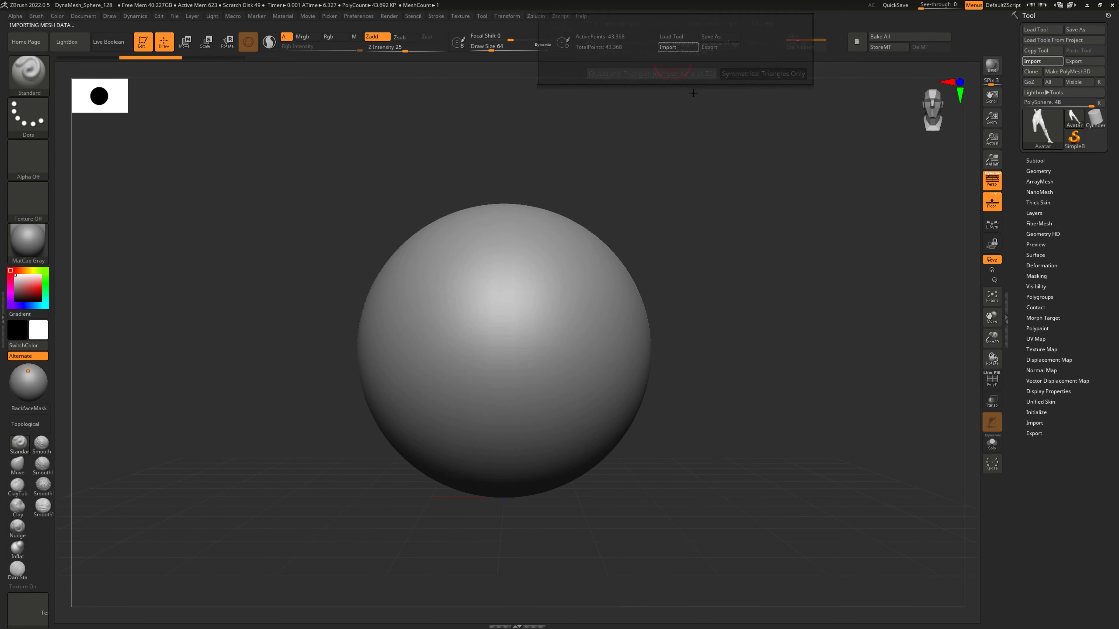
Append a PolyMesh3D subtool below the avatar and replace it with the imported SculptPass01 robe
left_click(1035, 160)
left_click(1068, 493)
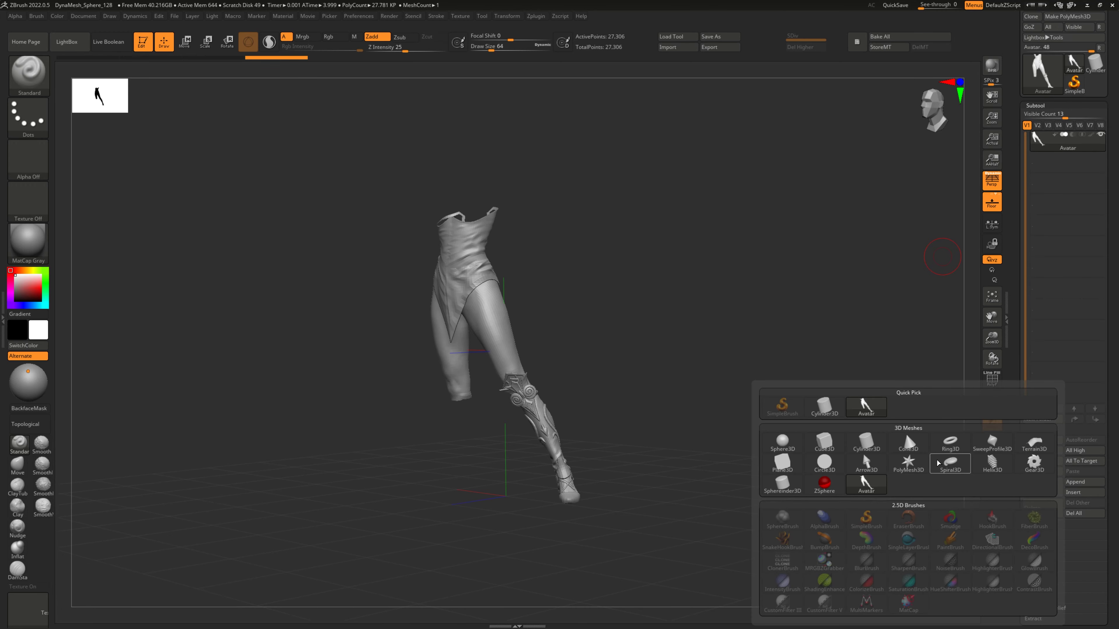
left_click(908, 463)
left_click(674, 46)
double_click(161, 77)
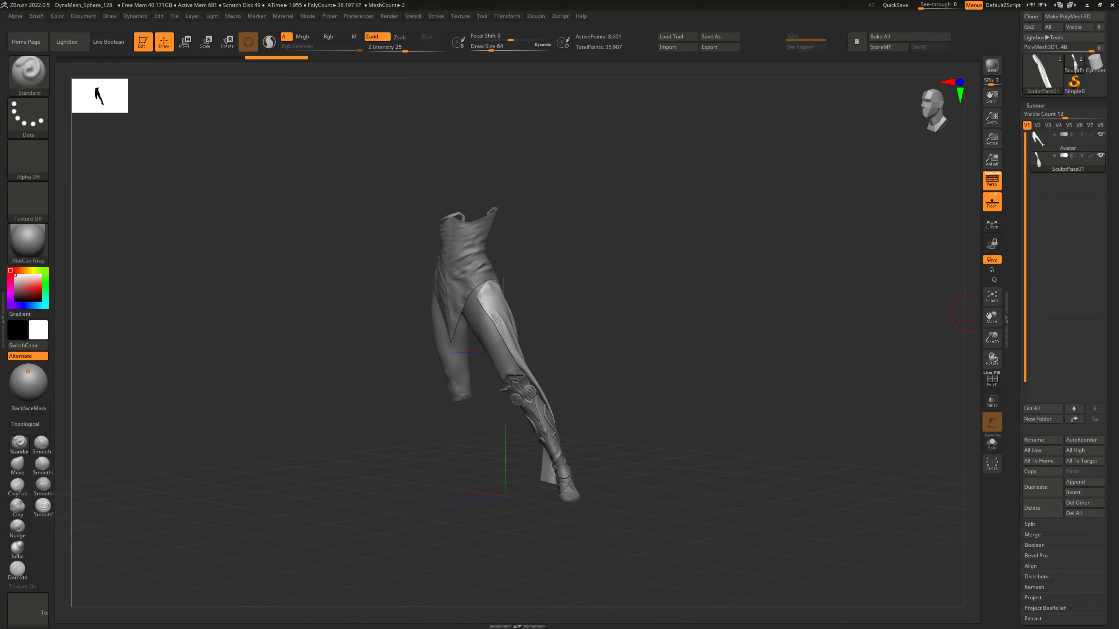
Smooth out the bumpy patches along the robe's front edge on the upper thigh, using a draw size of about 25
mouse_move(520, 307)
right_mouse_down("ctrl")
mouse_move(519, 344)
mouse_move(485, 342)
mouse_move(527, 304)
right_mouse_up("ctrl")
key("s")
left_click_drag(494, 301, 485, 301)
key("shift")
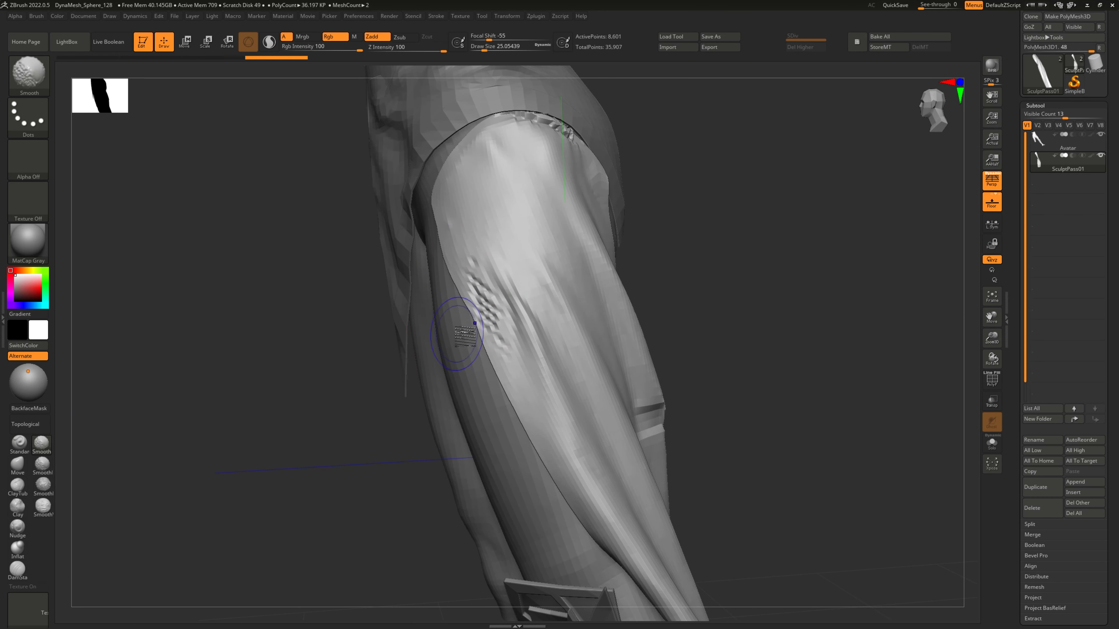
mouse_move(470, 326)
left_mouse_down("shift")
mouse_move(474, 272)
mouse_move(522, 374)
left_mouse_up("shift")
left_click_drag(450, 185, 494, 322, "shift")
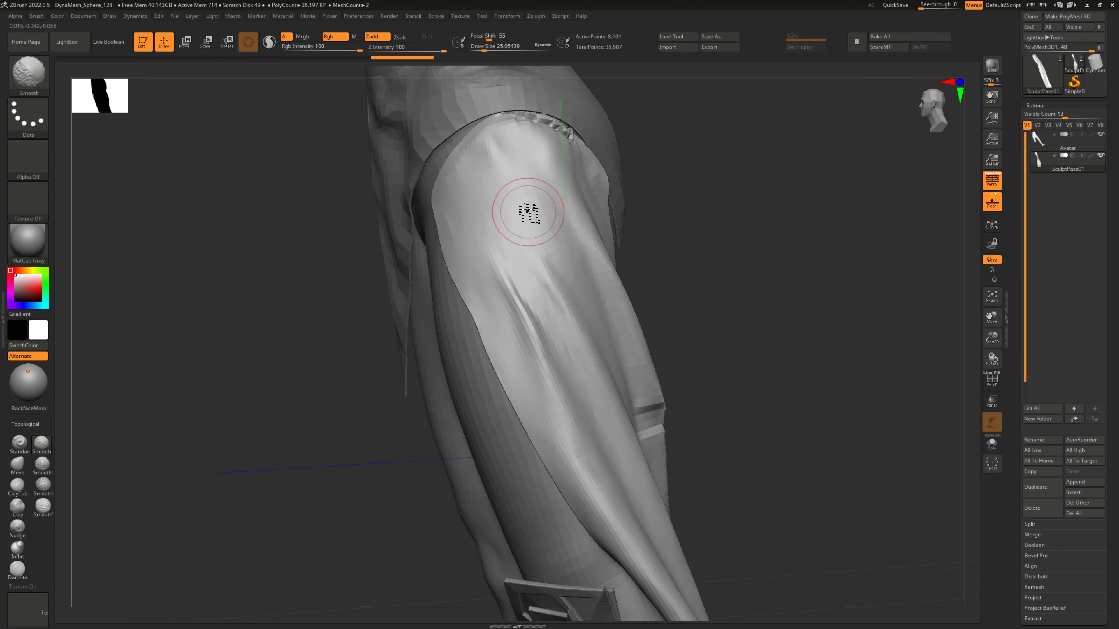
Try smoothing the jagged upper rim of the robe around the hip, and undo the stroke
right_click_drag(524, 210, 561, 148)
mouse_move(563, 149)
left_mouse_down("shift")
mouse_move(526, 105)
mouse_move(620, 153)
left_mouse_up("shift")
right_click_drag(610, 182, 606, 192)
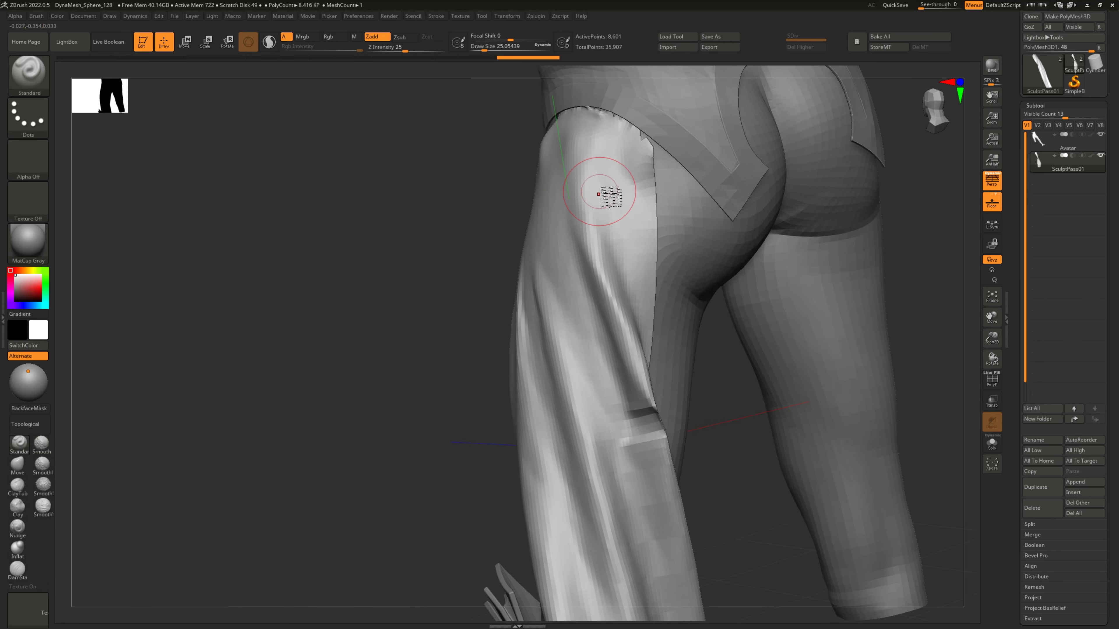
key("ctrl+z")
right_click_drag(601, 155, 661, 223)
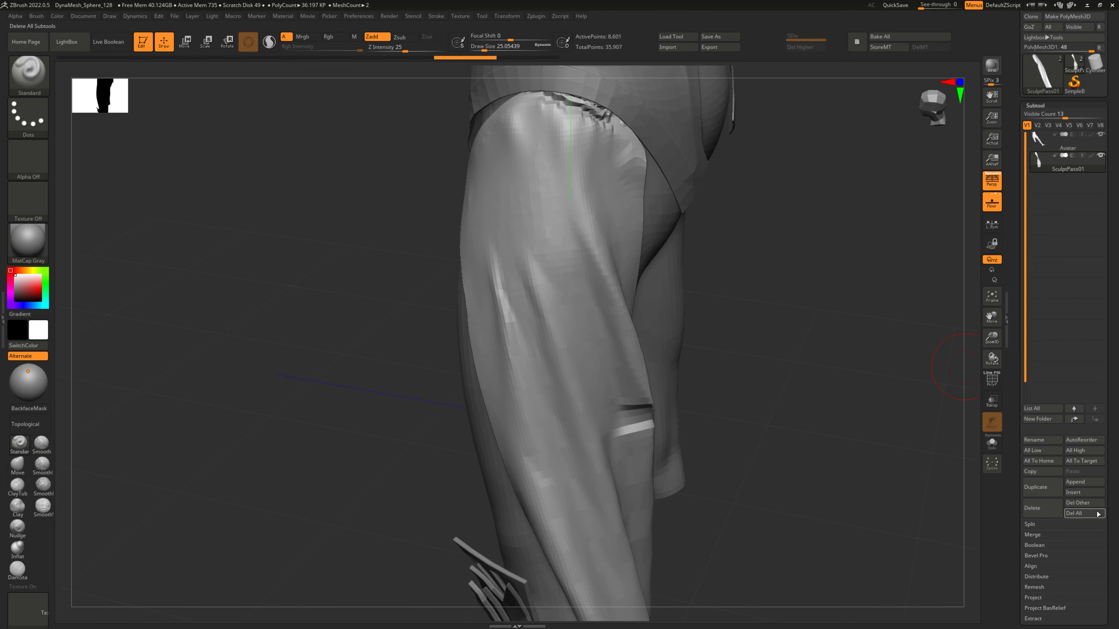
Mask the robe by feature using borders, groups and creases, and smooth the jagged upper rim and the folds below it
left_click_drag(1115, 537, 1089, 385)
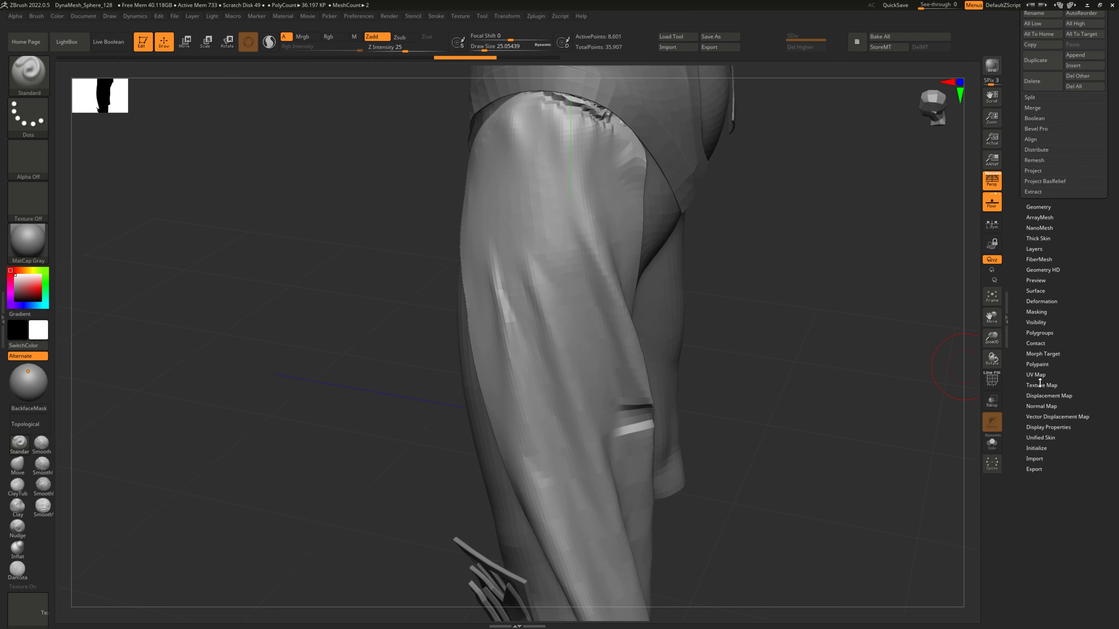
left_click(1037, 311)
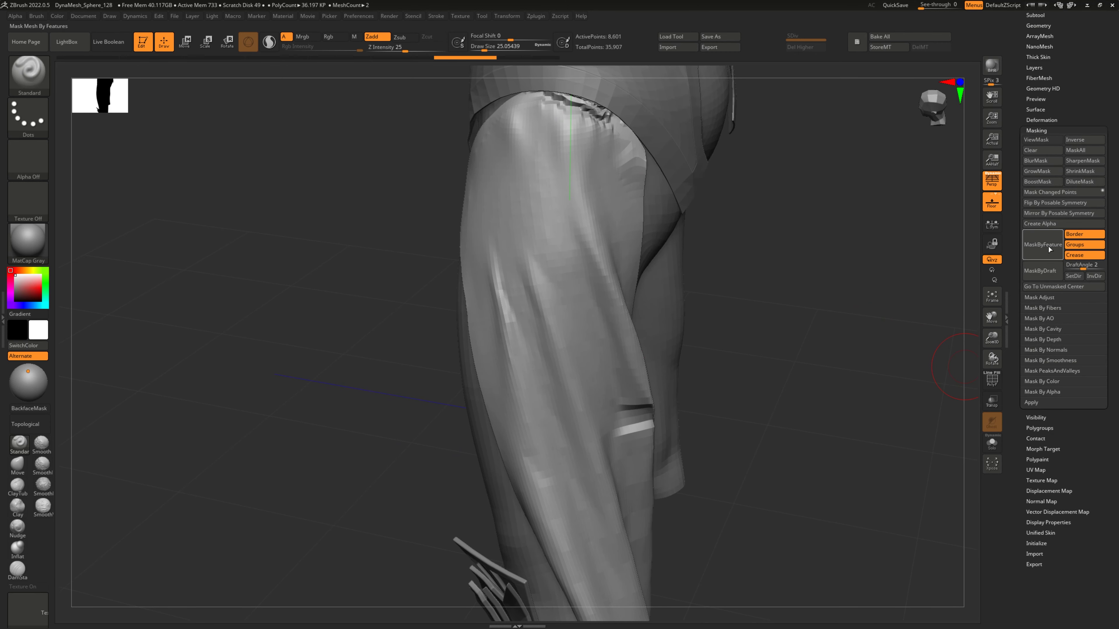
key("shift")
mouse_move(589, 131)
left_mouse_down("shift")
mouse_move(594, 115)
mouse_move(577, 109)
left_mouse_up("shift")
mouse_move(654, 237)
right_mouse_down()
mouse_move(612, 335)
mouse_move(602, 265)
mouse_move(612, 303)
right_mouse_up()
mouse_move(612, 303)
left_mouse_down("shift")
mouse_move(612, 292)
mouse_move(626, 320)
left_mouse_up("shift")
mouse_move(626, 320)
right_mouse_down()
mouse_move(594, 343)
mouse_move(614, 329)
mouse_move(581, 331)
mouse_move(665, 326)
right_mouse_up()
Load the SmoothDirectional brush from the Smooth brush library as the active smoothing brush
key("ctrl")
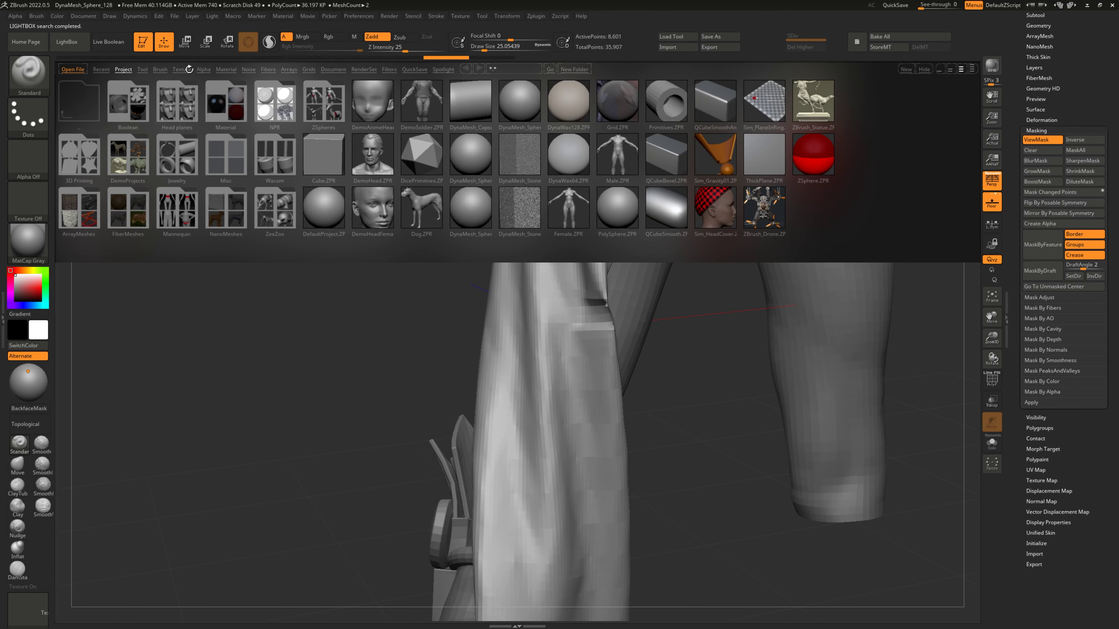
left_click(159, 69)
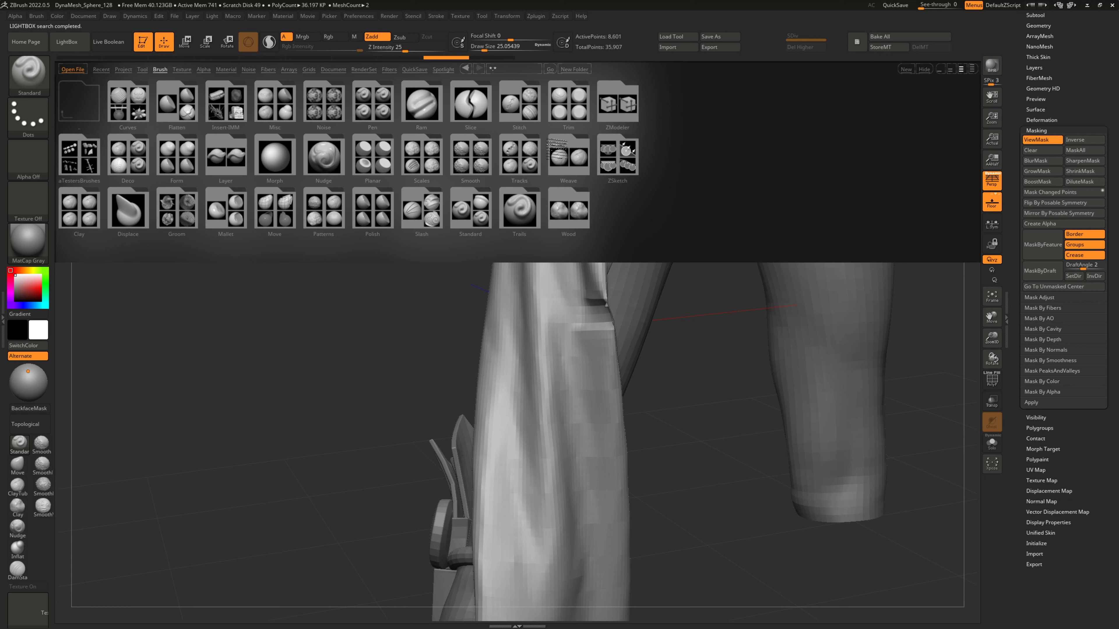
double_click(487, 181)
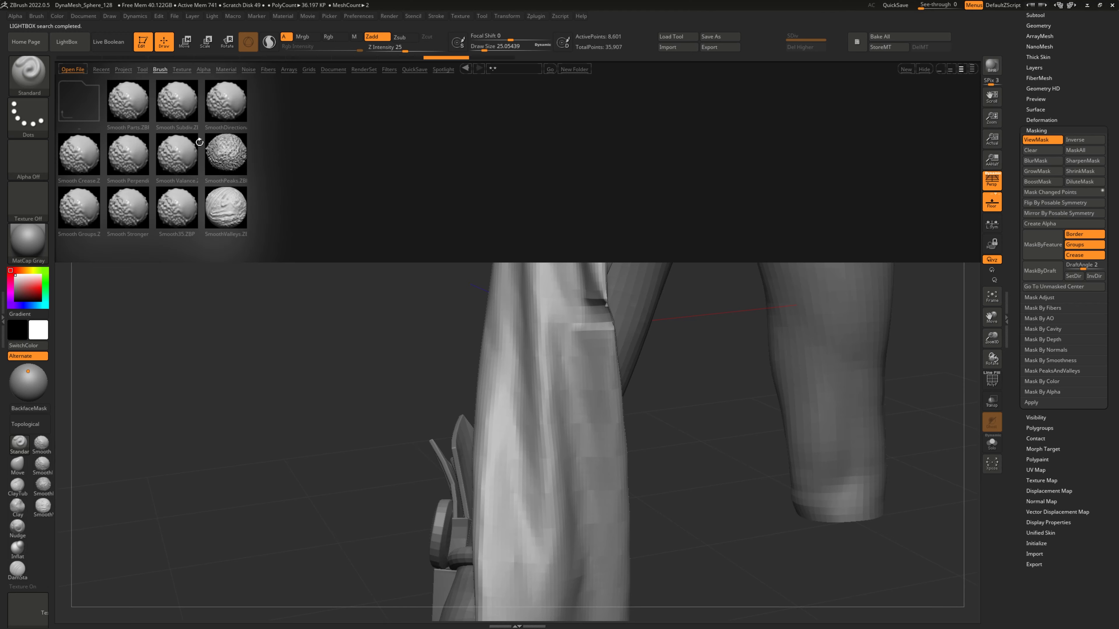
double_click(225, 106)
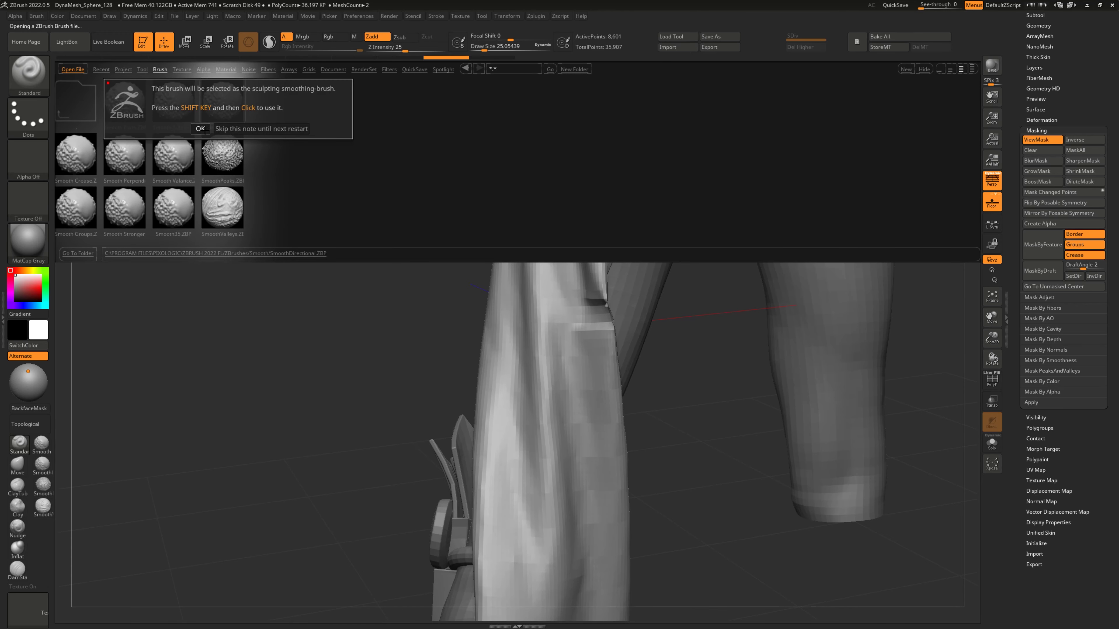
Smooth the robe's narrow rear edge along the twisted fold behind the thigh
mouse_move(595, 350)
left_mouse_down("shift")
mouse_move(604, 339)
mouse_move(602, 388)
left_mouse_up("shift")
right_click_drag(601, 388, 577, 305)
left_click_drag(575, 270, 589, 390, "shift")
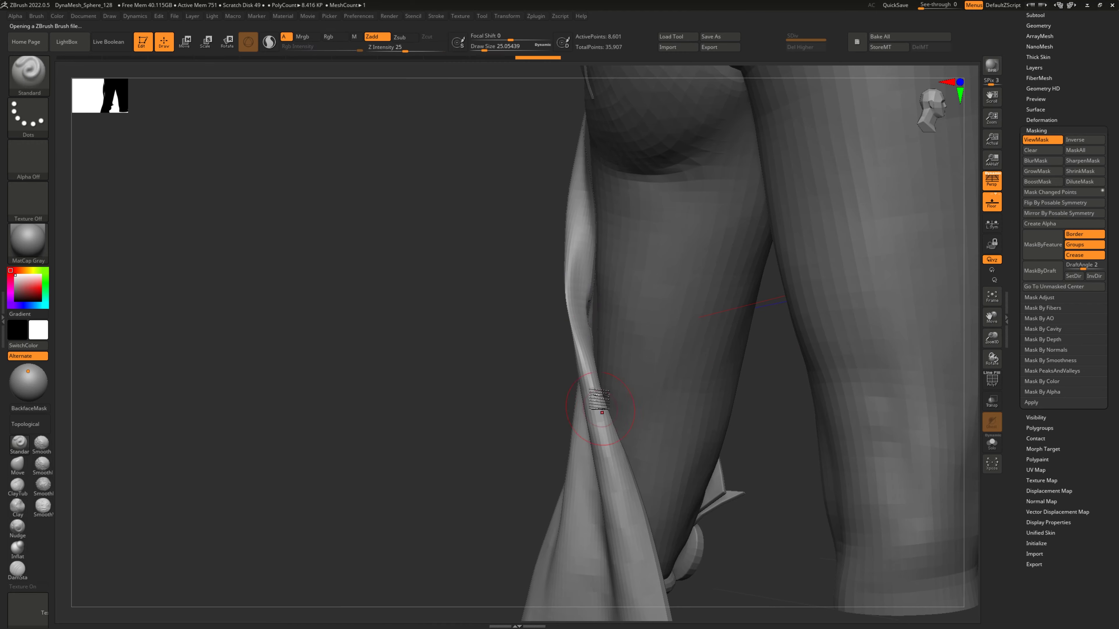
Thicken the pinched fold on the robe's rear edge with the Inflat brush at intensity 10, and smooth it out
left_click(11, 555)
right_click_drag(560, 307, 570, 306)
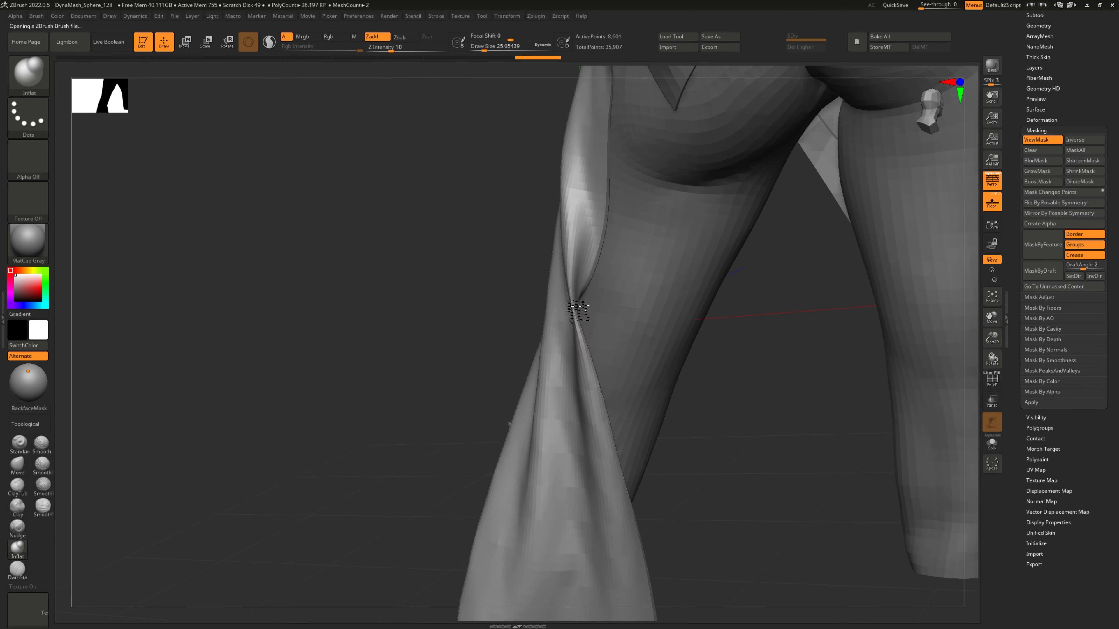
left_click_drag(577, 304, 586, 346)
left_click_drag(574, 271, 580, 346)
right_click_drag(581, 346, 592, 332)
left_click_drag(592, 291, 611, 367, "shift")
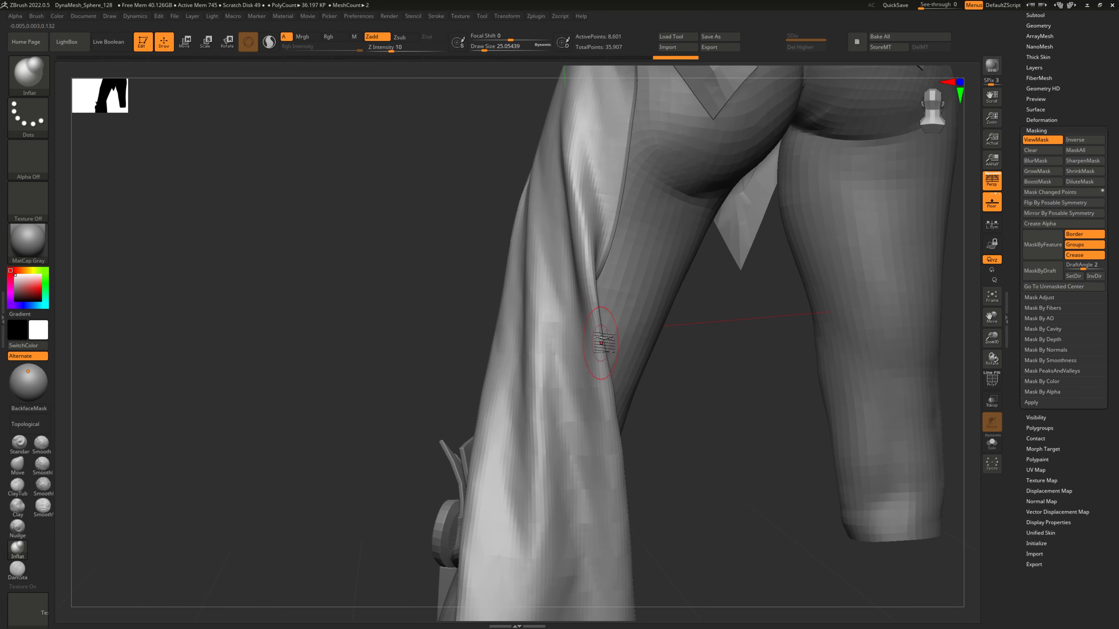
key("shift")
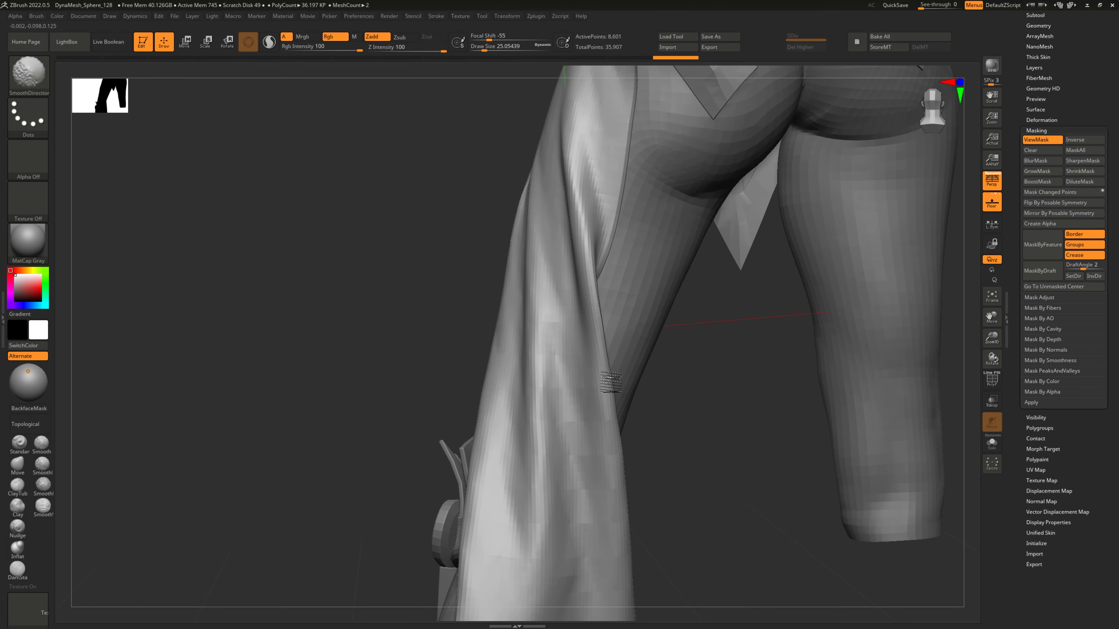
Smooth the folds down the back of the robe, using a draw size of about 177 on the lower part, and clear the mask
mouse_move(609, 377)
right_mouse_down("ctrl")
mouse_move(549, 265)
mouse_move(587, 282)
mouse_move(549, 290)
mouse_move(637, 304)
mouse_move(596, 321)
mouse_move(639, 313)
mouse_move(543, 347)
right_mouse_up("ctrl")
key("shift")
right_click_drag(570, 261, 648, 265)
left_click_drag(557, 187, 565, 162, "shift")
right_click_drag(620, 275, 575, 259)
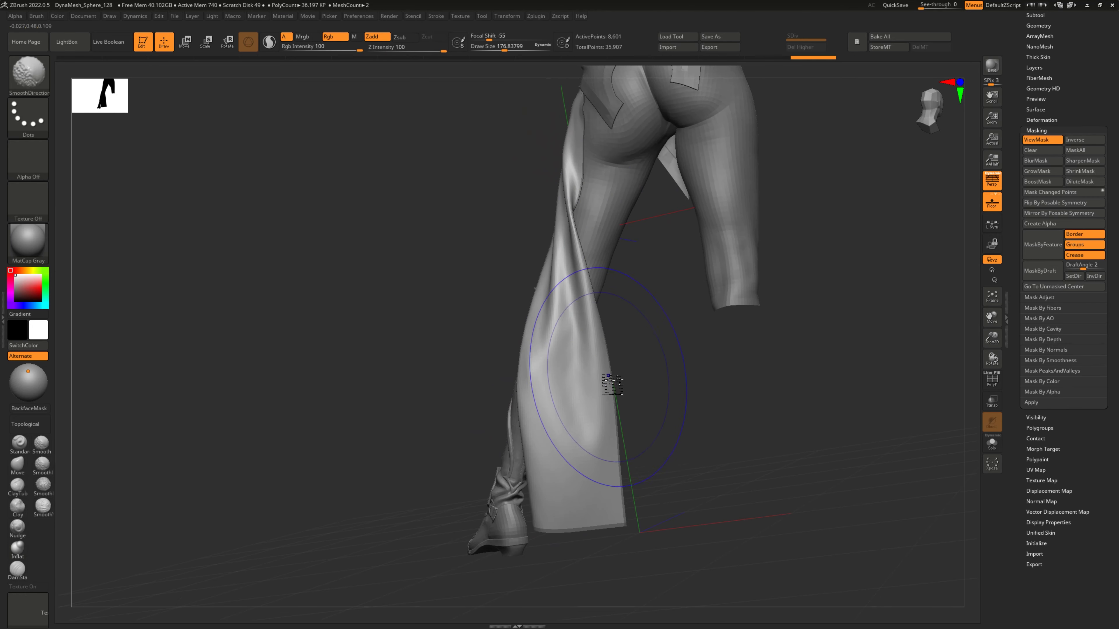
right_click_drag(609, 387, 705, 370, "shift")
left_click_drag(721, 409, 804, 450, "ctrl")
Add a new sculpting layer to the robe
left_click_drag(1069, 77, 1068, 97)
left_click(1041, 87)
left_click(1029, 215)
Sculpt soft folds down to the robe's hem with the Standard brush at a draw size of about 44, and smooth them
mouse_move(595, 406)
right_mouse_down()
mouse_move(571, 402)
mouse_move(577, 387)
right_mouse_up()
key("b")
key("s")
key("t")
key("s")
left_click_drag(572, 380, 549, 380)
mouse_move(535, 401)
right_mouse_down()
mouse_move(547, 419)
mouse_move(590, 398)
right_mouse_up()
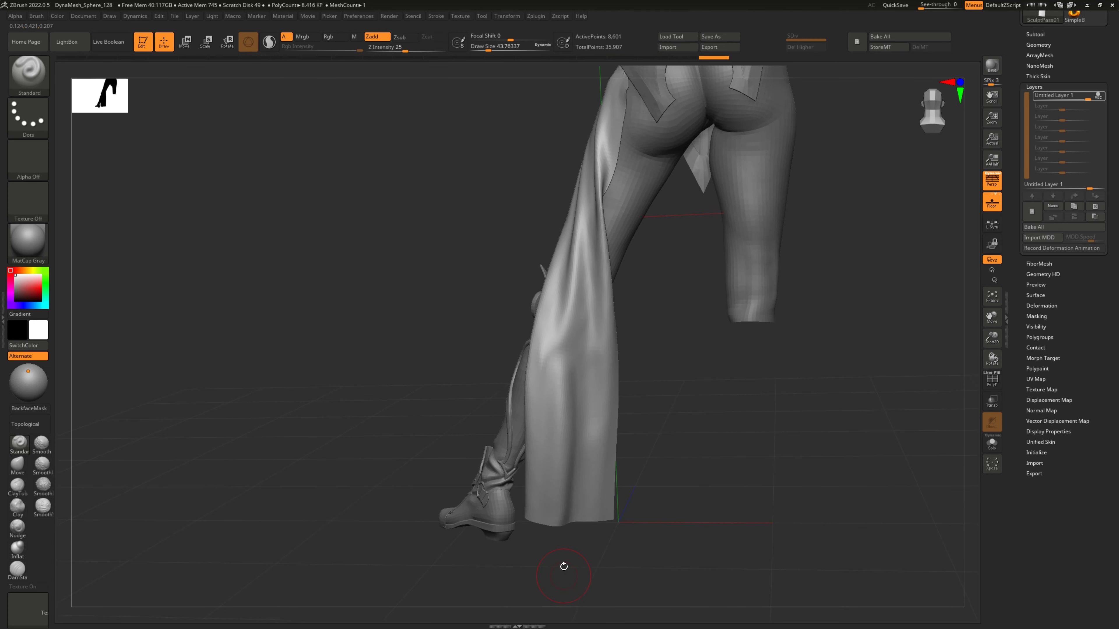
right_click_drag(587, 532, 607, 361)
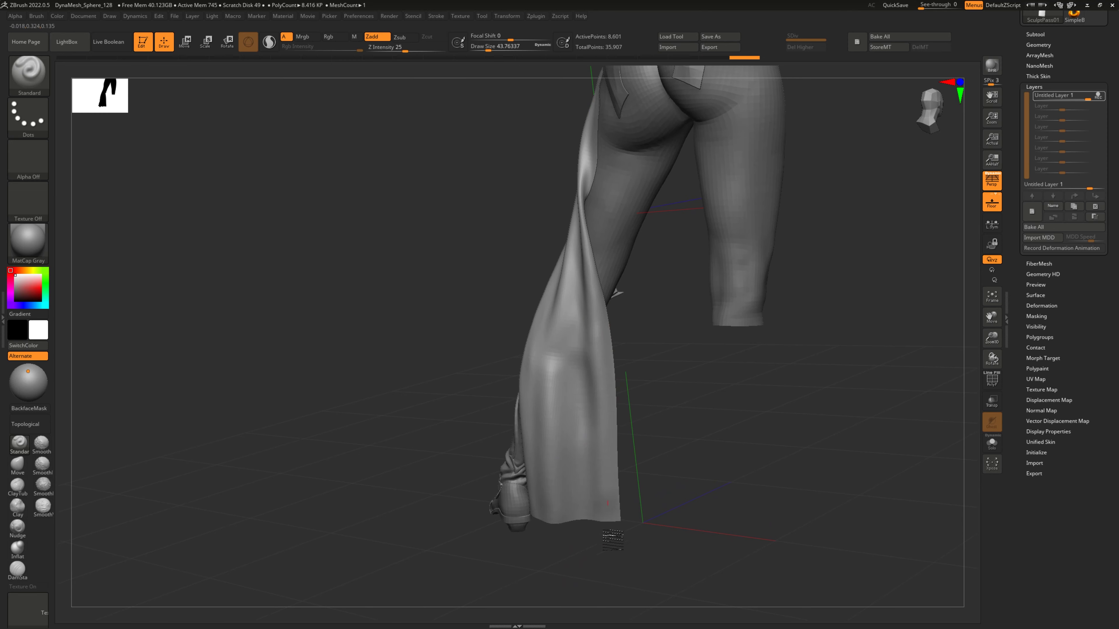
key("shift")
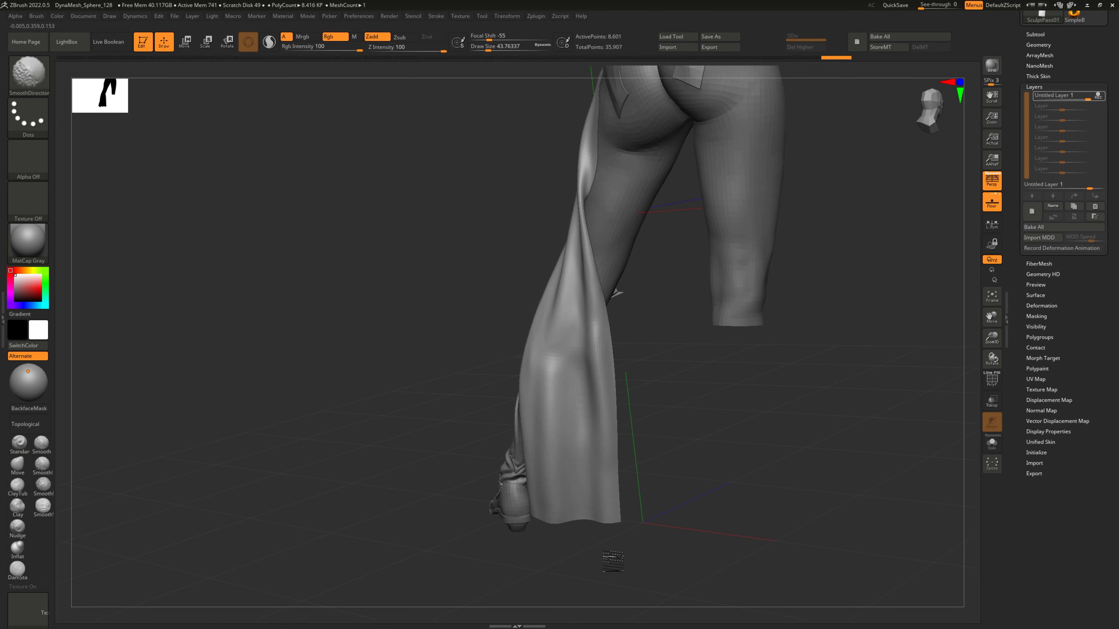
right_click_drag(577, 397, 561, 375)
key("shift")
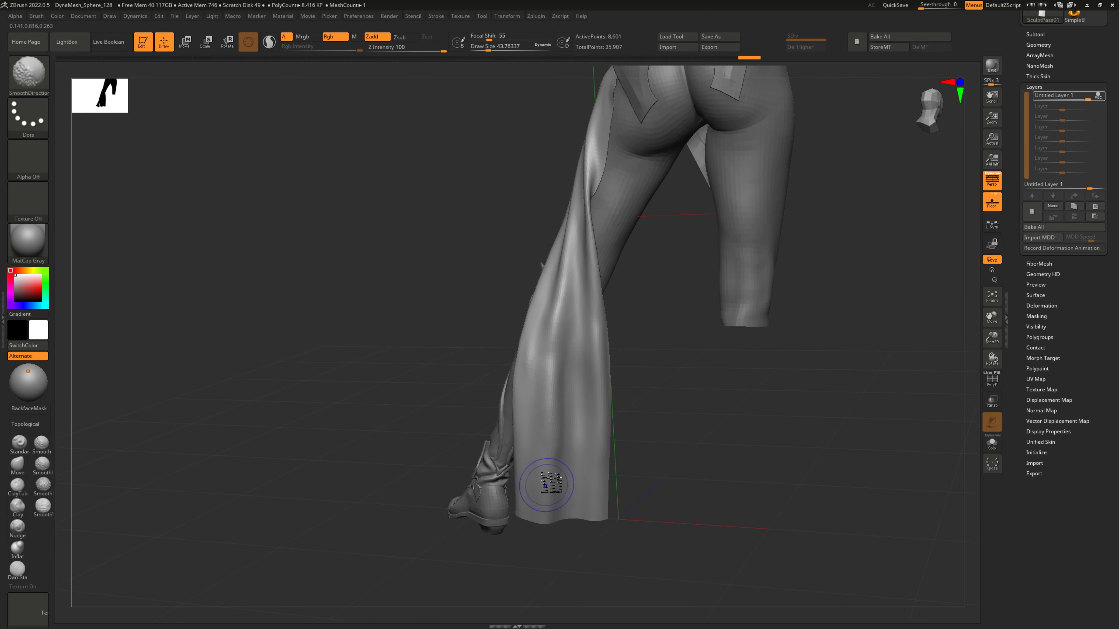
mouse_move(577, 508)
right_mouse_down("ctrl")
mouse_move(568, 383)
mouse_move(612, 396)
mouse_move(621, 441)
mouse_move(587, 411)
mouse_move(579, 371)
mouse_move(565, 369)
mouse_move(577, 397)
mouse_move(629, 386)
mouse_move(629, 370)
mouse_move(624, 404)
right_mouse_up("ctrl")
Pull the robe's front upper corner up against the tunic's edge with the Move brush at intensity 51
mouse_move(535, 355)
right_mouse_down("alt")
mouse_move(546, 365)
mouse_move(507, 348)
right_mouse_up("alt")
key("b")
key("m")
key("v")
key("s")
left_click_drag(495, 341, 488, 337)
mouse_move(485, 339)
right_mouse_down()
mouse_move(465, 326)
mouse_move(470, 339)
right_mouse_up()
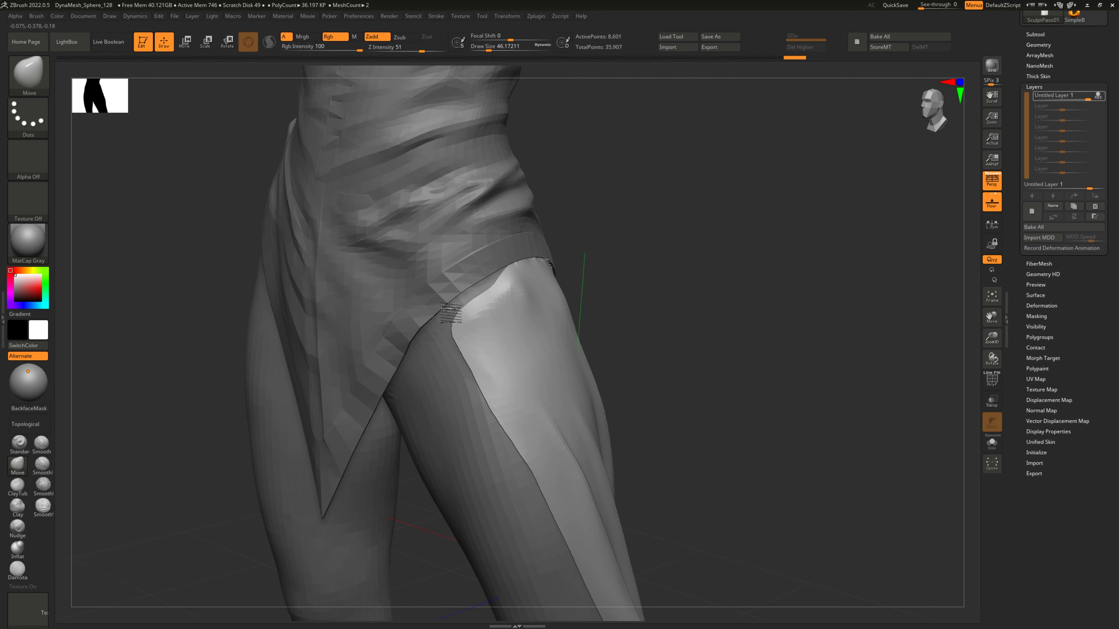
left_click_drag(453, 314, 460, 300)
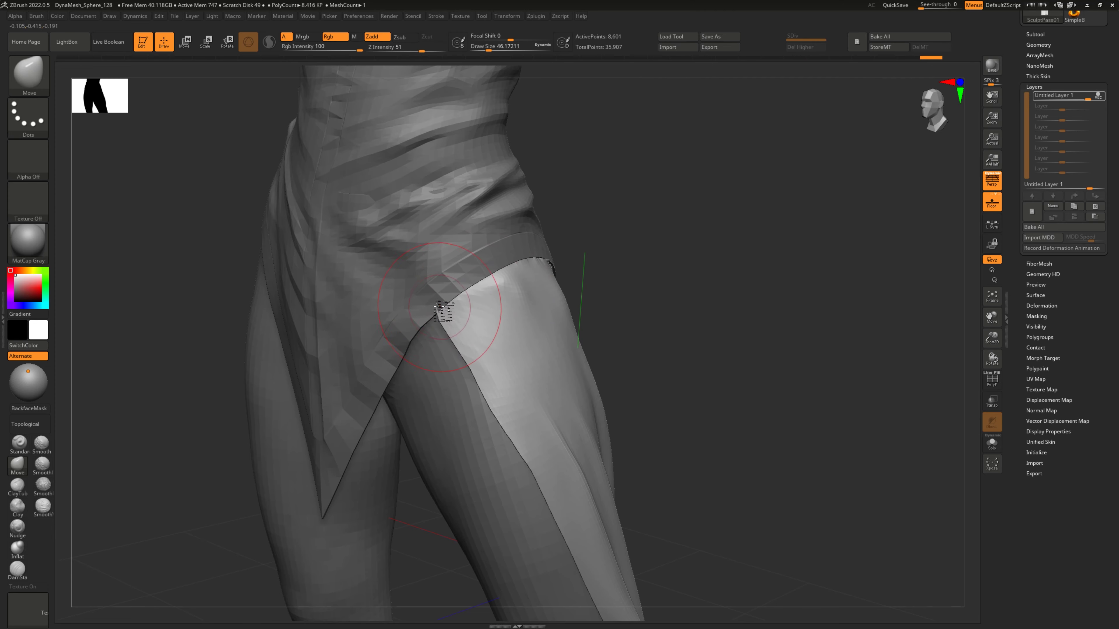
left_click_drag(440, 307, 444, 321)
left_click_drag(461, 331, 448, 315)
Turn on double-sided display for the robe mesh
mouse_move(448, 316)
right_mouse_down()
mouse_move(571, 260)
mouse_move(630, 316)
mouse_move(620, 250)
mouse_move(640, 288)
mouse_move(687, 302)
right_mouse_up()
right_click_drag(824, 380, 839, 309)
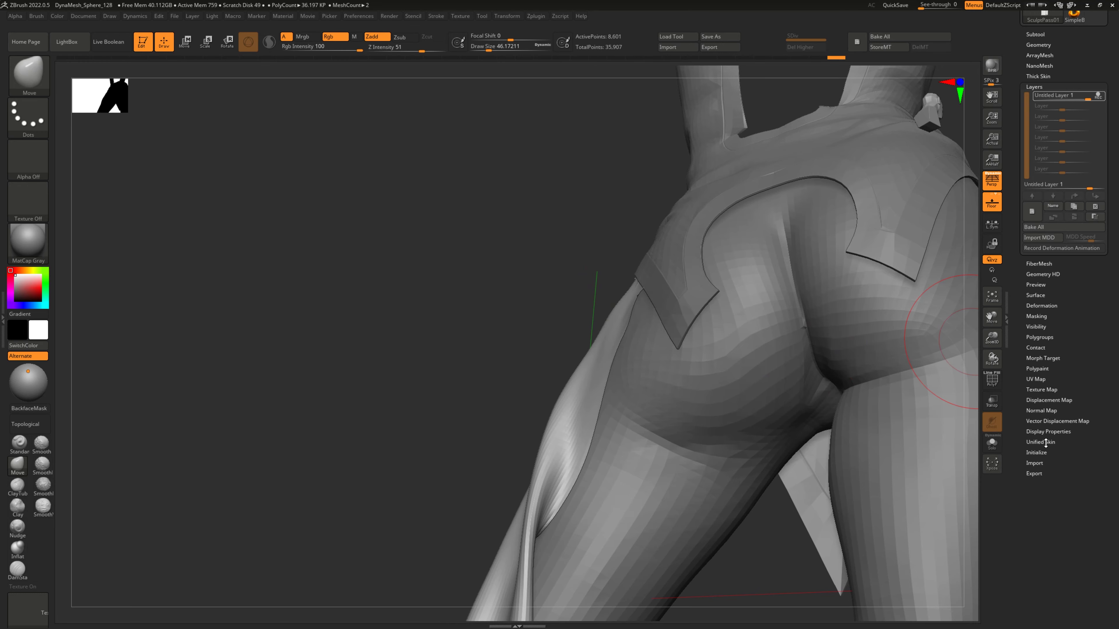
left_click(1050, 432)
left_click(1039, 294)
right_click_drag(691, 364, 638, 309)
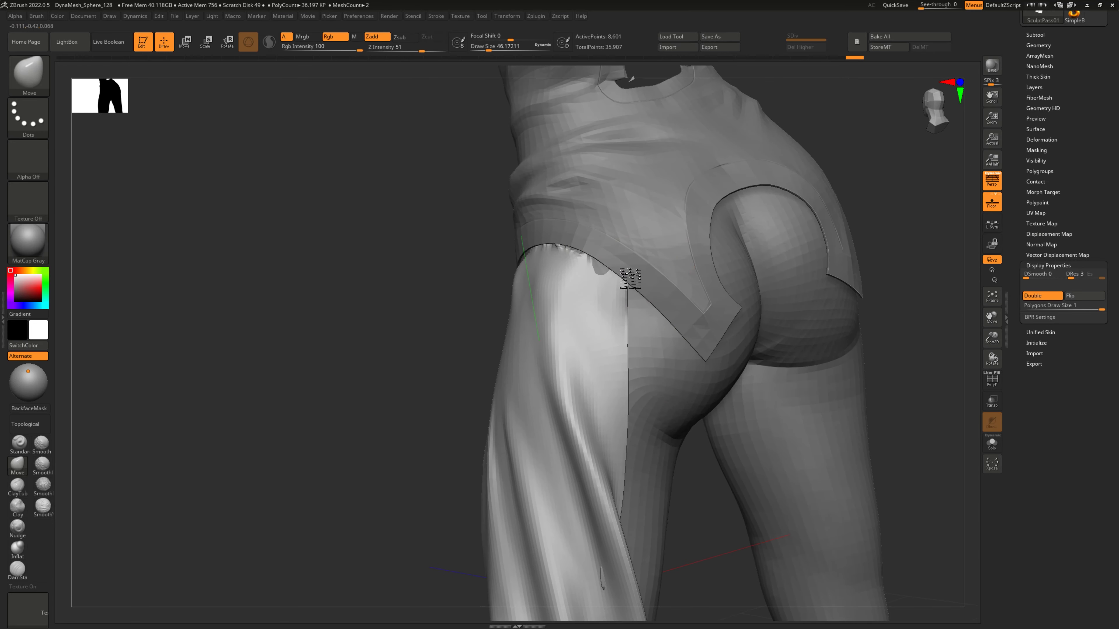
Nudge the robe's upper rim against the tunic's edge with the Move brush, undo the last adjustment, and set the draw size to about 25
key("s")
left_click_drag(598, 266, 589, 267)
left_click_drag(604, 283, 605, 268)
mouse_move(604, 269)
right_mouse_down("ctrl")
mouse_move(552, 267)
mouse_move(582, 276)
mouse_move(565, 325)
mouse_move(529, 326)
right_mouse_up("ctrl")
key("s")
left_click_drag(529, 326, 532, 326)
mouse_move(532, 326)
right_mouse_down()
mouse_move(565, 327)
mouse_move(533, 308)
mouse_move(540, 320)
right_mouse_up()
key("ctrl+z")
key("s")
left_click_drag(532, 308, 530, 308)
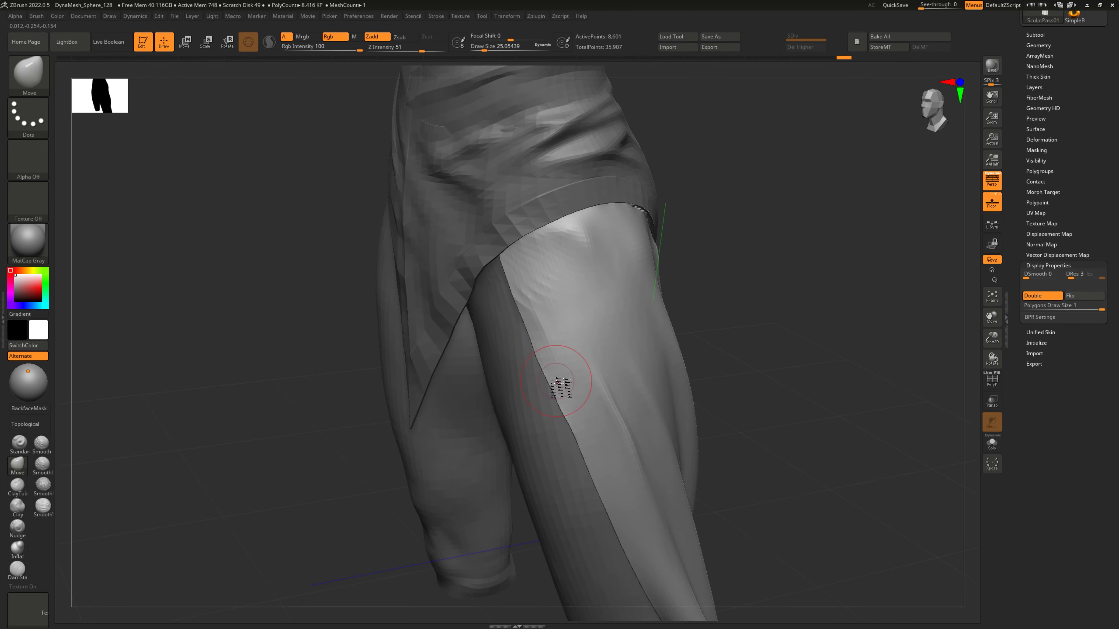
Smooth the robe's fold behind the thigh along its direction with the SmoothDirectional brush
mouse_move(557, 383)
right_mouse_down("ctrl")
mouse_move(607, 430)
mouse_move(562, 289)
mouse_move(639, 350)
mouse_move(548, 312)
mouse_move(572, 325)
right_mouse_up("ctrl")
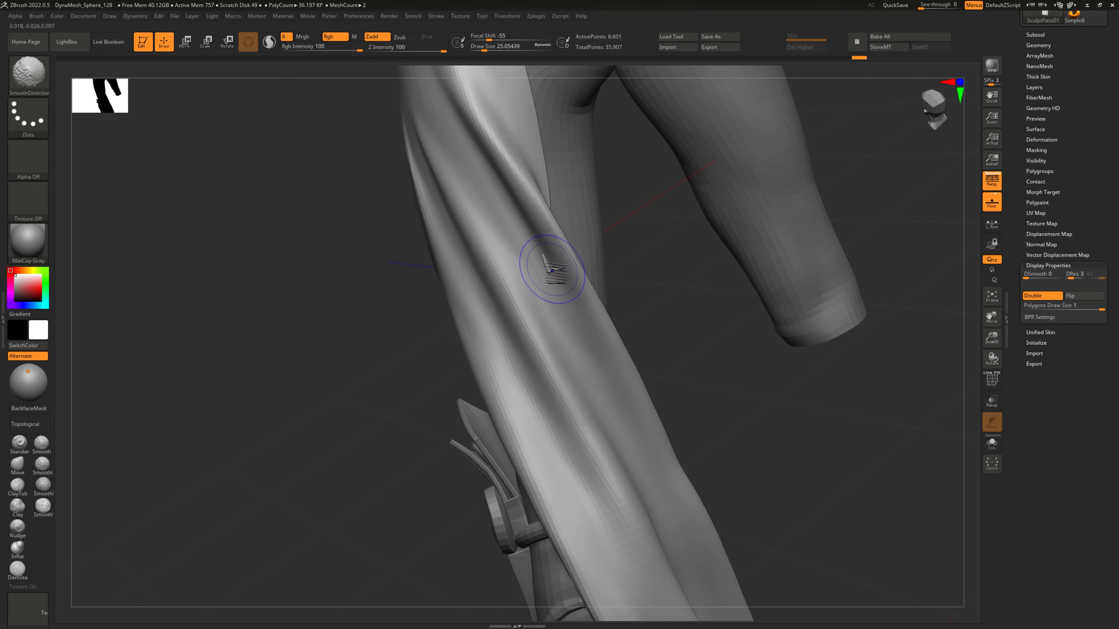
left_click_drag(547, 265, 546, 269, "shift")
mouse_move(550, 287)
right_mouse_down()
mouse_move(499, 305)
mouse_move(542, 271)
mouse_move(604, 262)
mouse_move(552, 257)
mouse_move(608, 324)
right_mouse_up()
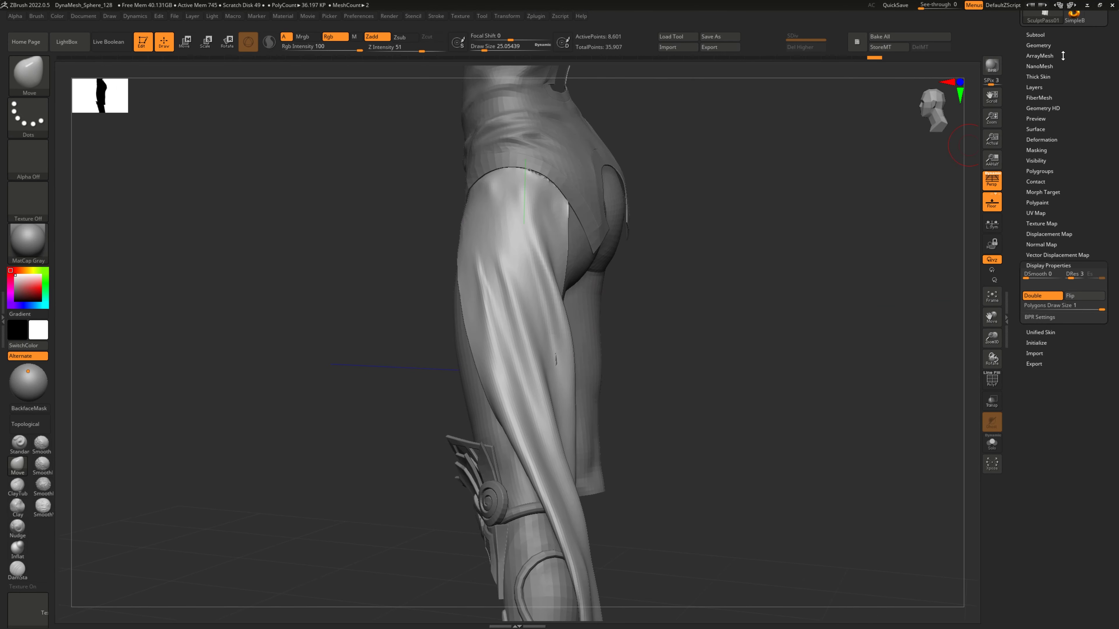
Append a PolyMesh3D subtool and replace it with the imported ThighPad.obj
left_click(1036, 34)
left_click(1068, 410)
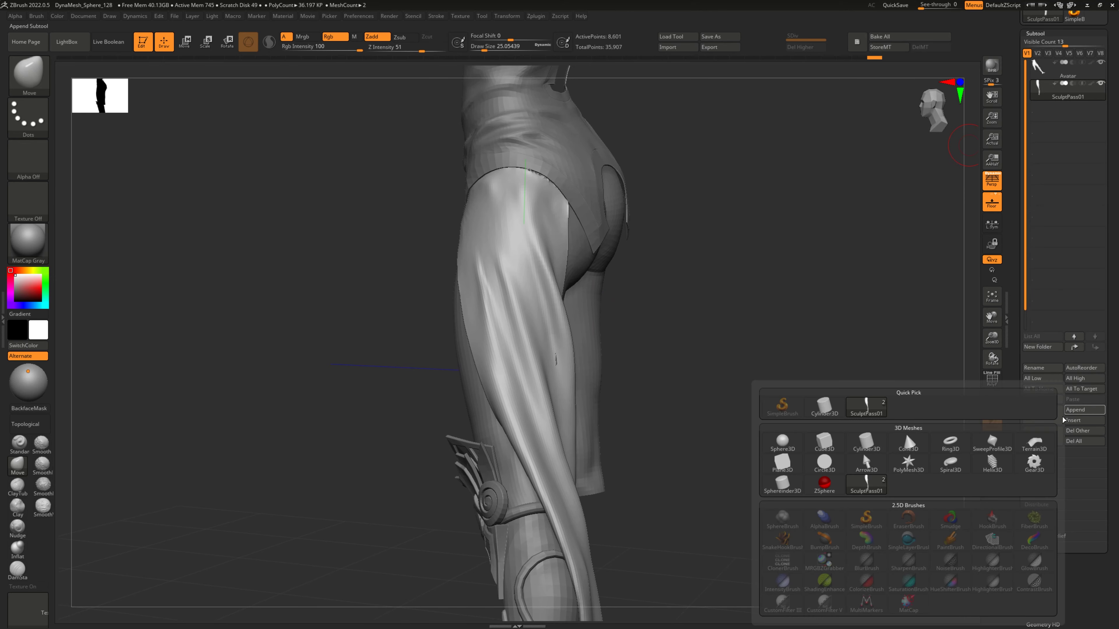
left_click(908, 464)
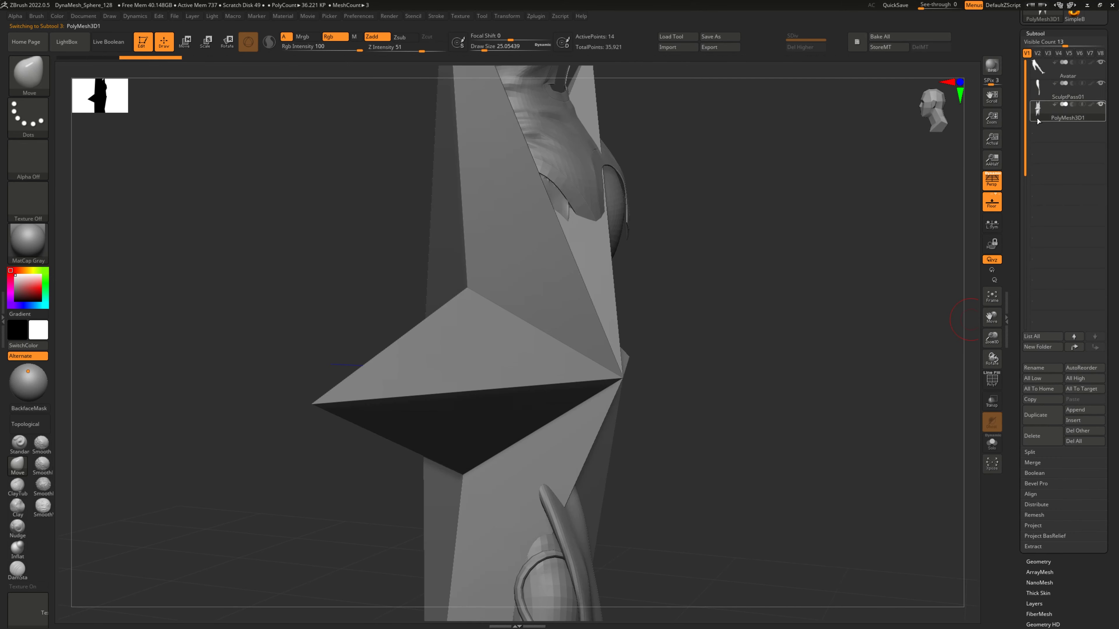
left_click(678, 47)
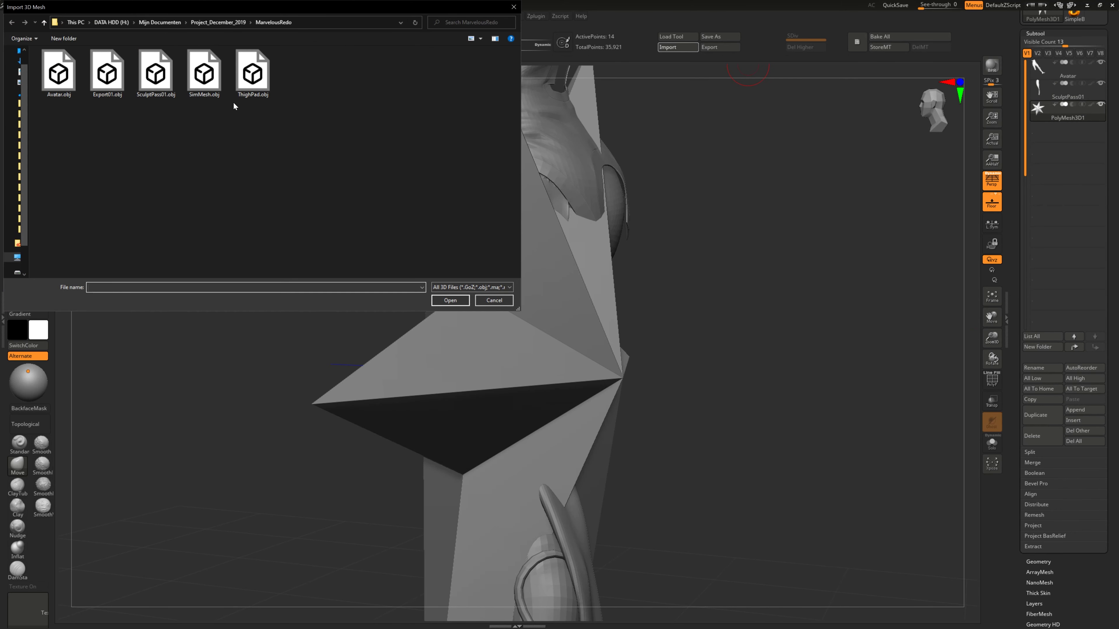
left_click(255, 84)
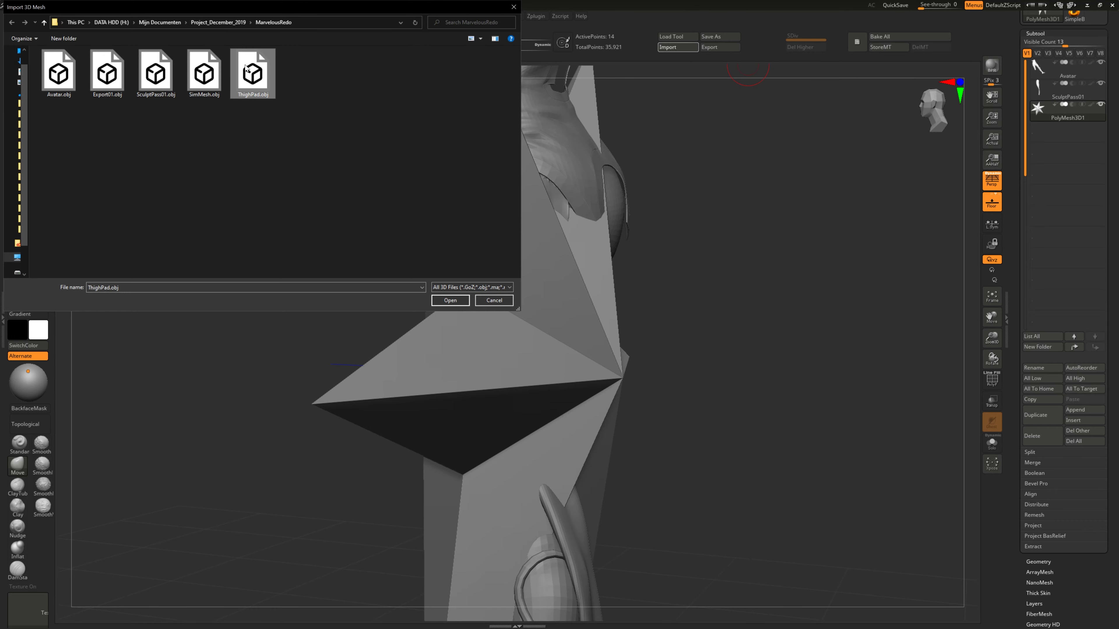
double_click(261, 75)
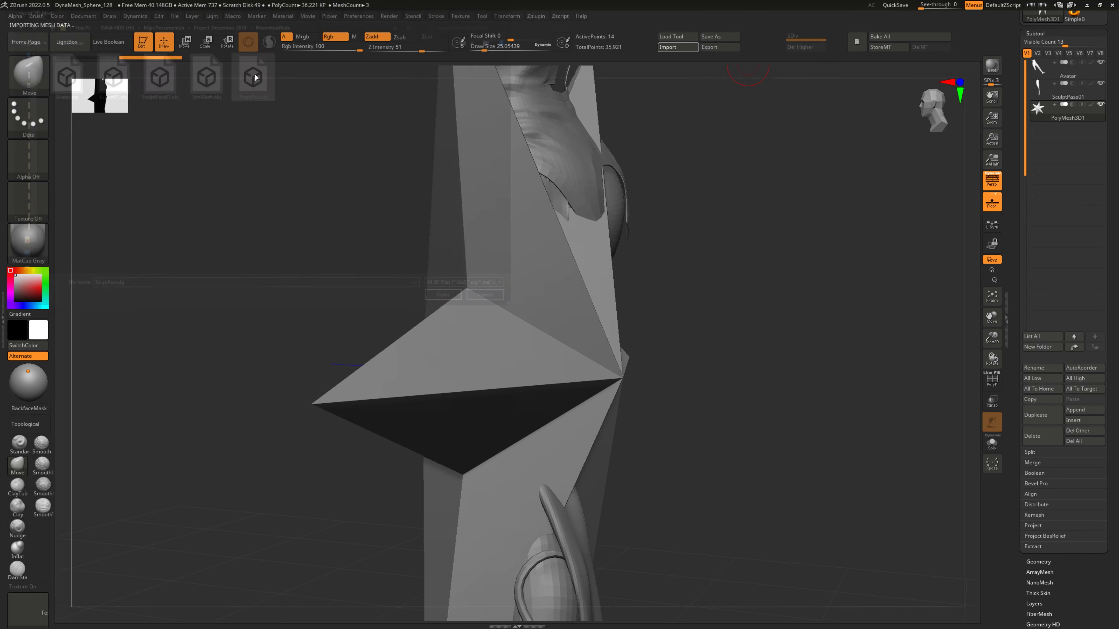
left_click_drag(499, 275, 633, 237)
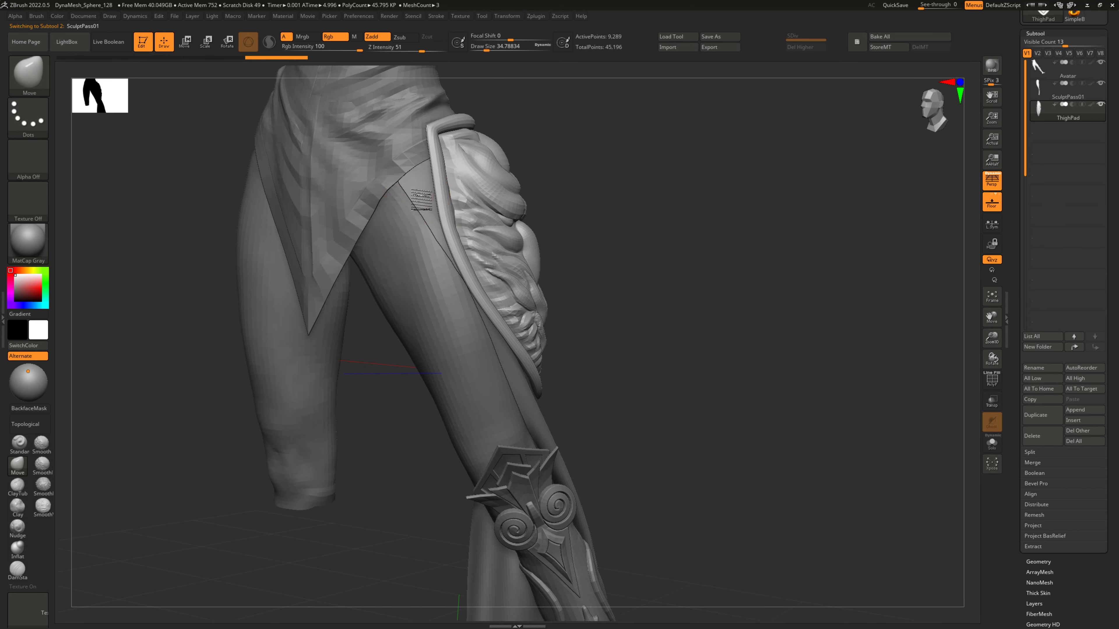
Select the SculptPass01 robe subtool and isolate a small patch of polygons on it around the twisted fold
left_click(417, 194, "alt")
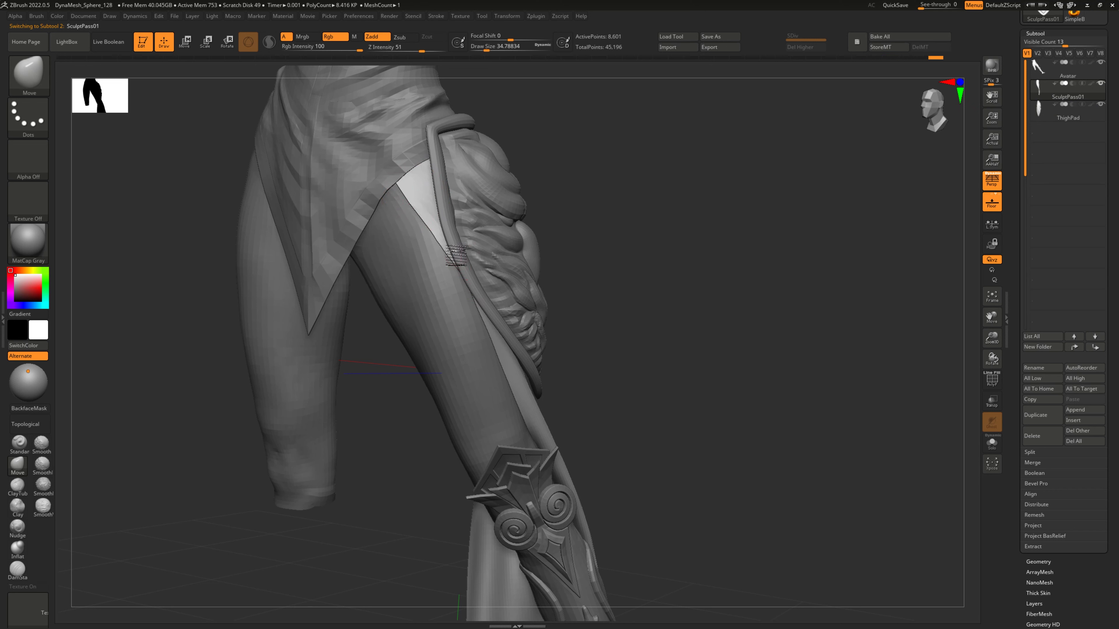
right_click_drag(485, 306, 541, 378, "ctrl")
left_click_drag(570, 294, 517, 437, "ctrl+shift")
key("space")
Try adjusting the crumpled edge vertices of the isolated patch with the Move brush at a draw size of about 1.3, and undo the change
key("shift+s")
right_click_drag(546, 378, 532, 344)
left_click_drag(514, 345, 516, 344)
right_click_drag(515, 344, 521, 340)
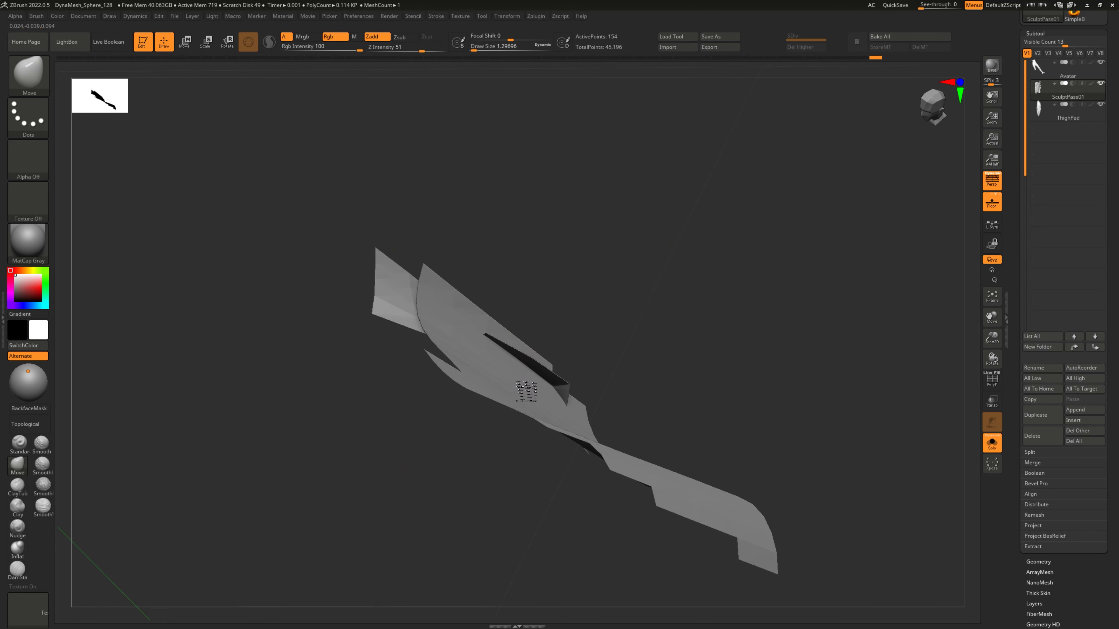
right_click_drag(522, 361, 551, 469)
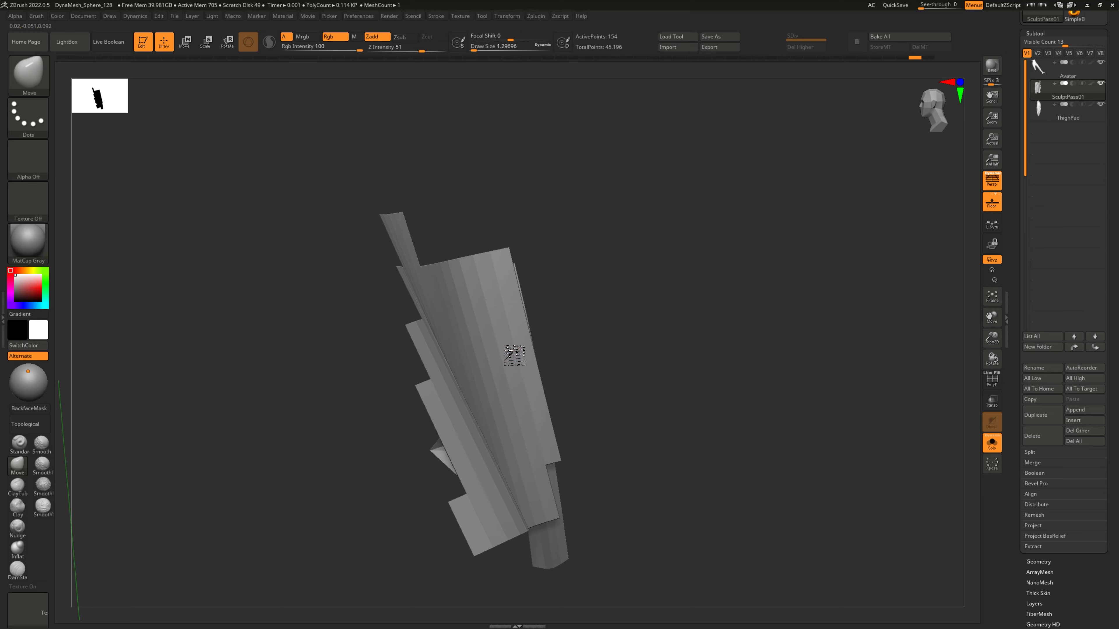
mouse_move(377, 416)
left_mouse_down()
mouse_move(605, 425)
mouse_move(534, 428)
left_mouse_up()
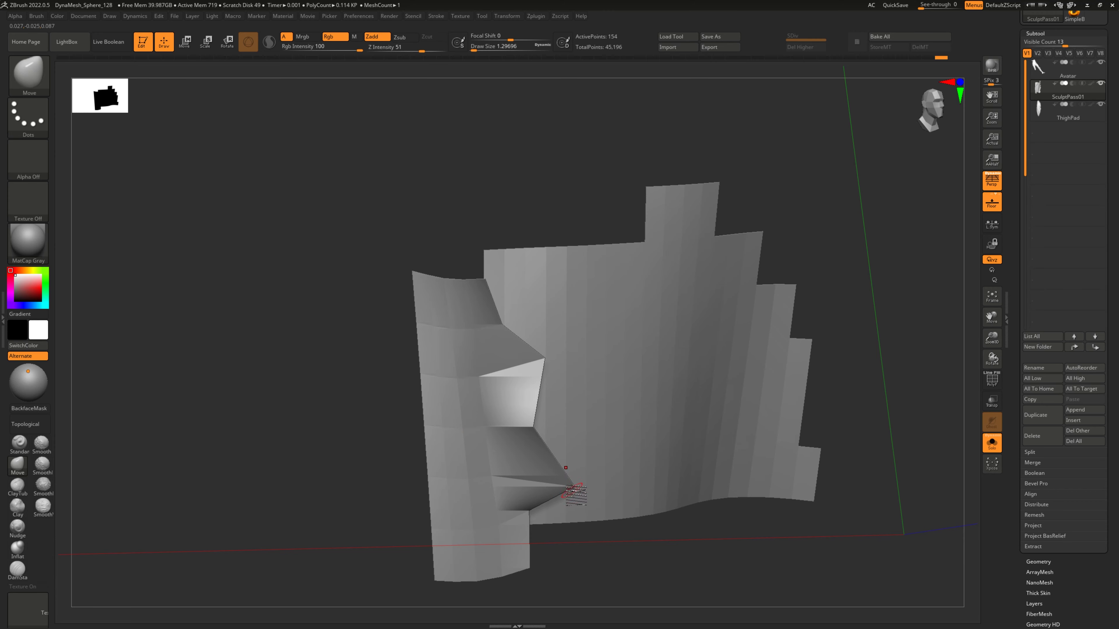
key("ctrl+z")
Narrow the visible part of the robe down to the strip containing the crumpled edge vertices
mouse_move(557, 413)
right_mouse_down("ctrl")
mouse_move(512, 373)
mouse_move(497, 388)
right_mouse_up("ctrl")
key("ctrl+shift")
left_click_drag(495, 304, 589, 540, "ctrl+shift")
right_click_drag(568, 459, 649, 287, "ctrl")
mouse_move(648, 242)
left_mouse_down("ctrl+alt+shift")
mouse_move(559, 414)
mouse_move(603, 504)
left_mouse_up("ctrl+alt+shift")
mouse_move(597, 494)
right_mouse_down()
mouse_move(627, 452)
mouse_move(597, 426)
right_mouse_up()
Pull the strip's crumpled vertices back into line with the Move brush at a draw size of about 1.8, undoing misplaced strokes
key("s")
mouse_move(608, 421)
left_mouse_down("shift")
mouse_move(600, 408)
mouse_move(532, 422)
left_mouse_up("shift")
key("ctrl+z")
key("s")
mouse_move(597, 451)
left_mouse_down()
mouse_move(557, 467)
mouse_move(592, 449)
left_mouse_up()
key("ctrl+z")
key("s")
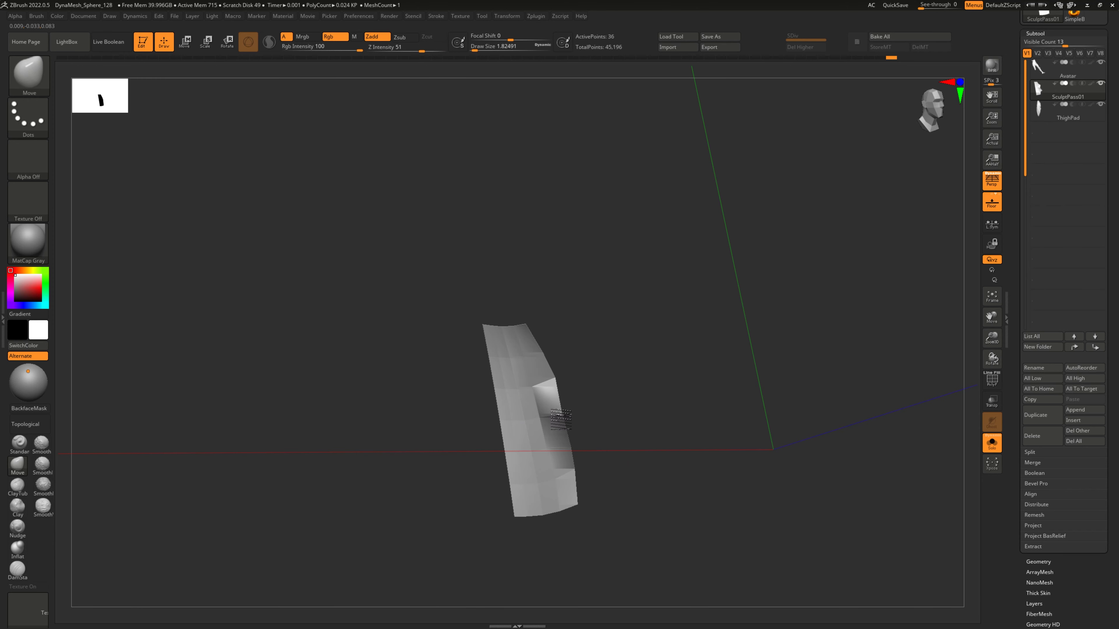
left_click_drag(562, 419, 668, 418)
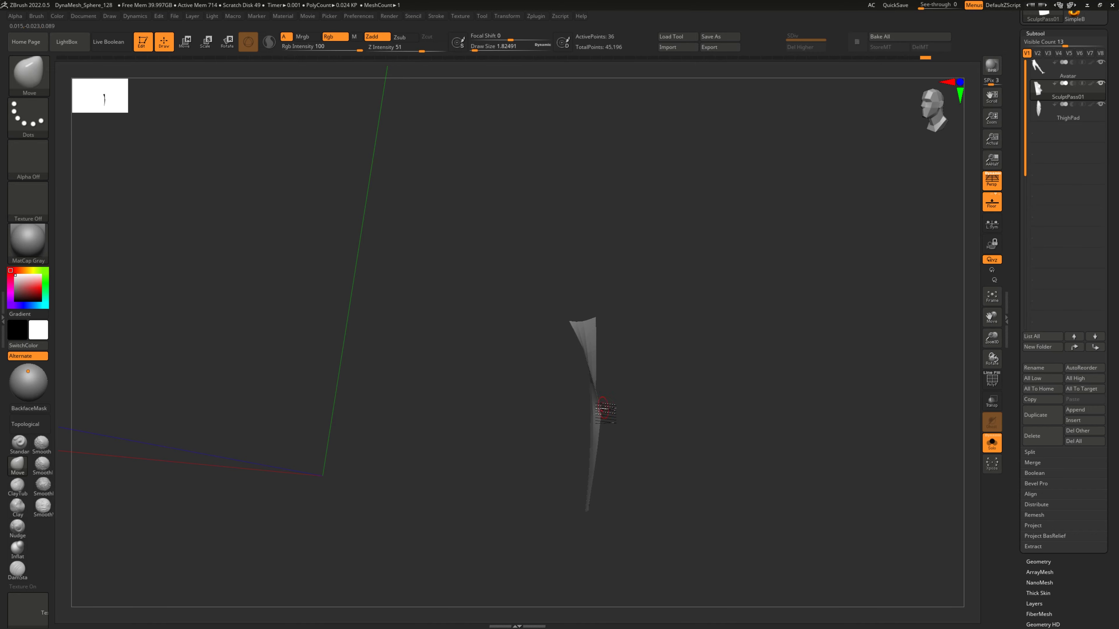
Show the whole robe mesh again and set the Move brush's draw size to about 12 at the repaired edge
left_click(660, 404, "ctrl+shift")
left_click_drag(659, 405, 506, 344)
key("s")
left_click_drag(329, 357, 345, 345)
key("s")
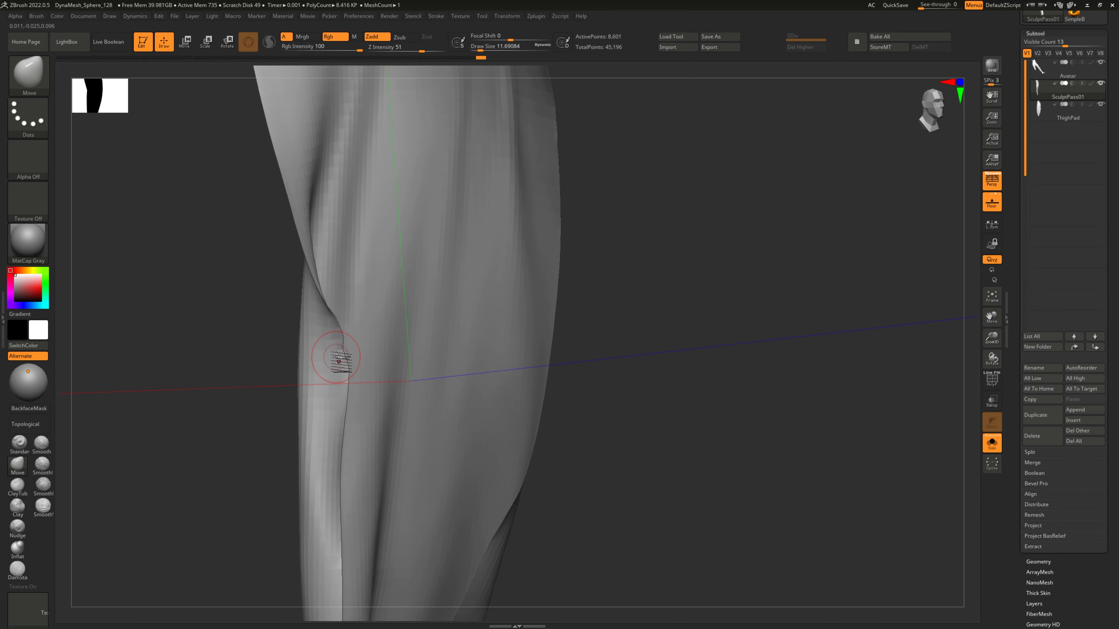
Refine the repaired robe edge with the Move brush at a draw size of about 8.4
right_click_drag(338, 361, 345, 351, "ctrl")
key("s")
left_click_drag(344, 351, 347, 351)
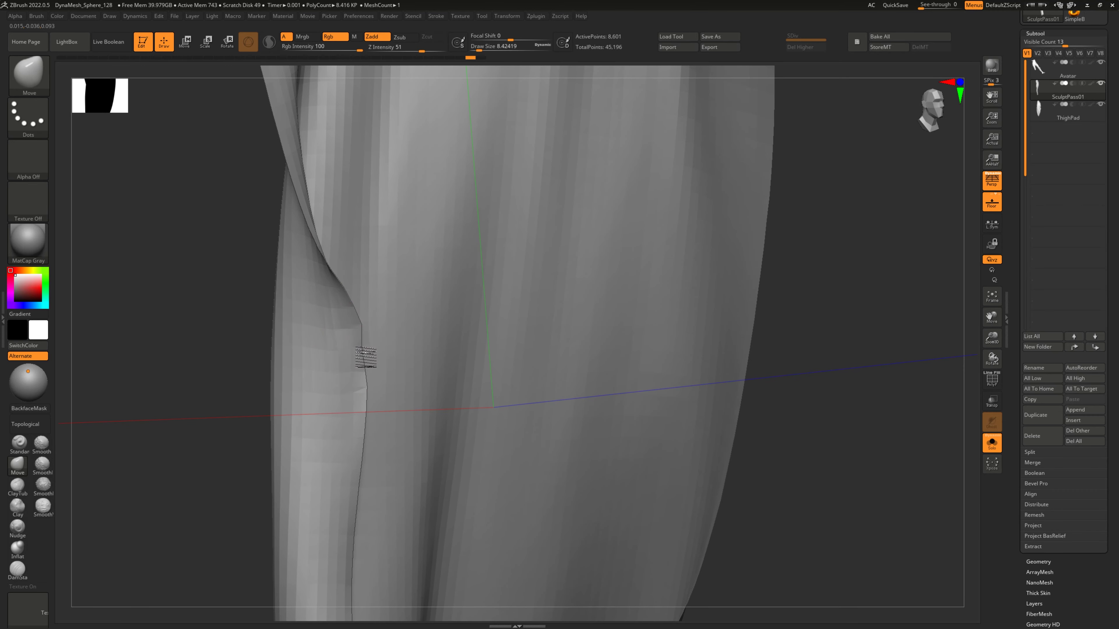
right_click_drag(351, 307, 227, 313, "ctrl")
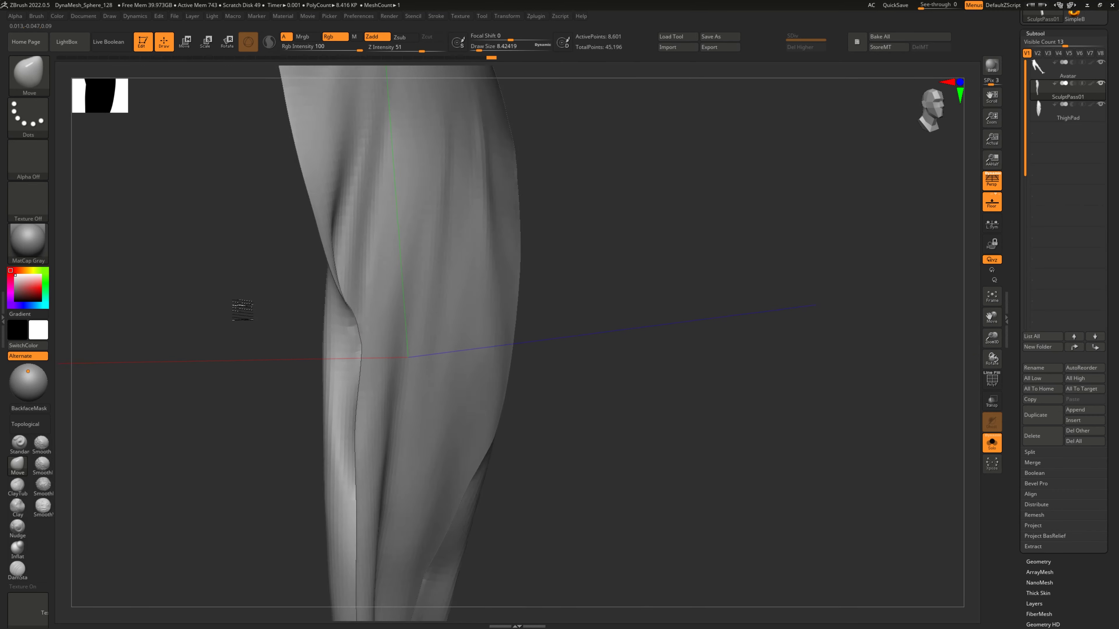
right_click_drag(417, 320, 442, 267)
mouse_move(442, 266)
left_mouse_down()
mouse_move(430, 231)
mouse_move(435, 265)
left_mouse_up()
Build up the folds on the back of the robe with the Standard brush at draw sizes of about 29 and 22
key("b")
key("s")
key("t")
right_click_drag(436, 266, 409, 285)
key("s")
left_click_drag(408, 285, 410, 285)
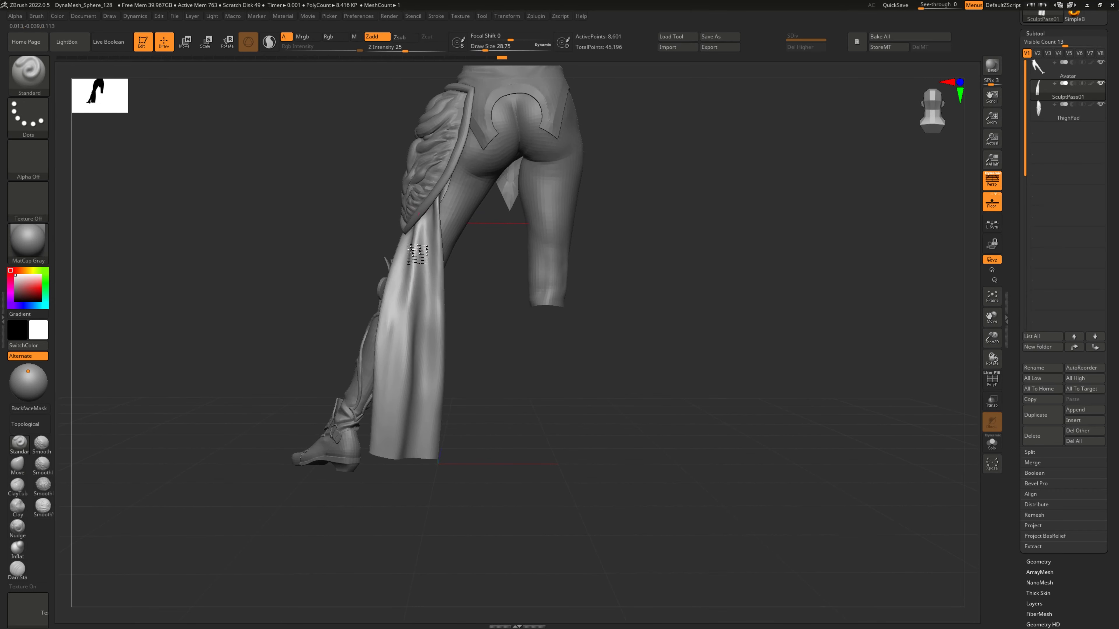
left_click_drag(428, 295, 396, 229)
right_click_drag(403, 400, 383, 330)
key("s")
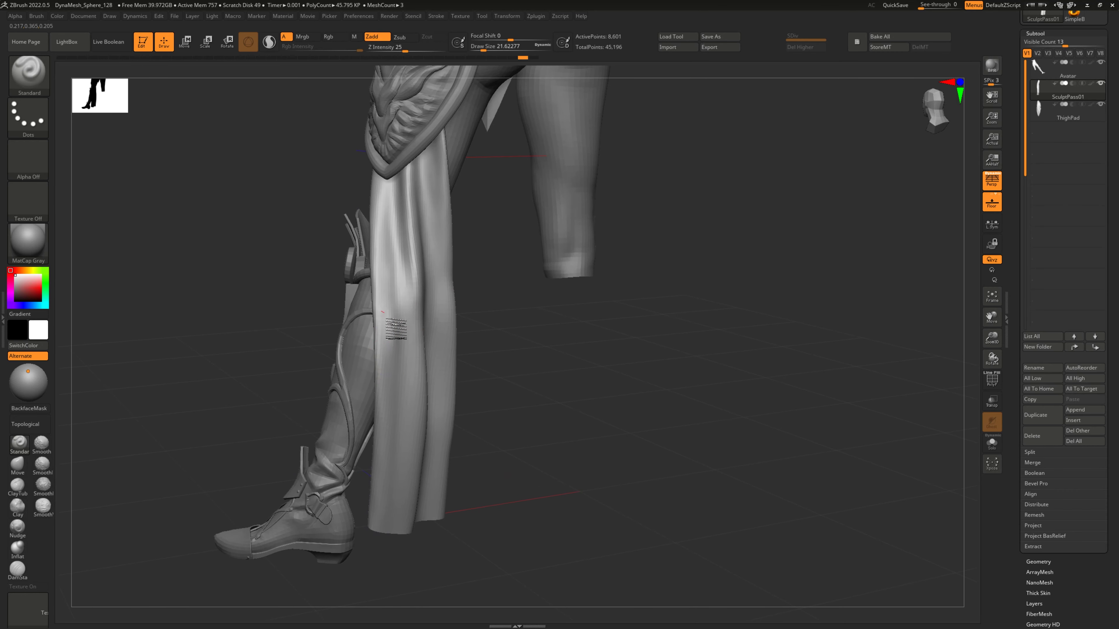
mouse_move(380, 274)
right_mouse_down("ctrl")
mouse_move(393, 303)
mouse_move(344, 475)
mouse_move(388, 382)
right_mouse_up("ctrl")
Reshape the lower back of the robe with the Move brush at a draw size of about 120
mouse_move(392, 504)
right_mouse_down()
mouse_move(430, 478)
mouse_move(427, 310)
right_mouse_up()
mouse_move(427, 310)
left_mouse_down()
mouse_move(425, 325)
mouse_move(440, 283)
mouse_move(440, 307)
mouse_move(462, 328)
left_mouse_up()
key("b")
key("m")
key("v")
key("s")
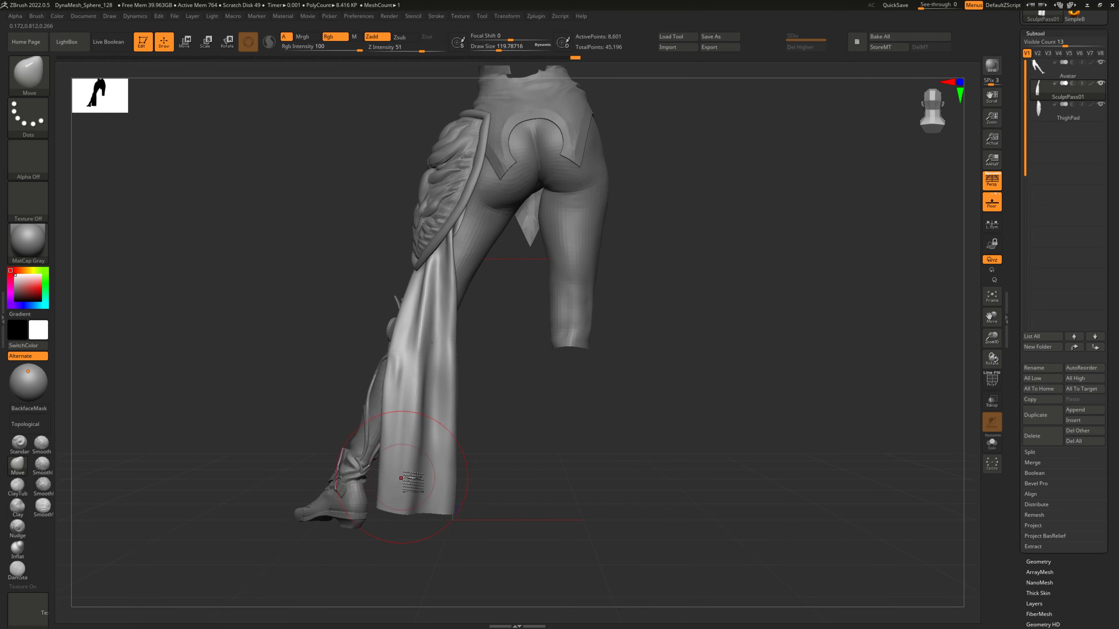
left_click_drag(416, 483, 366, 441)
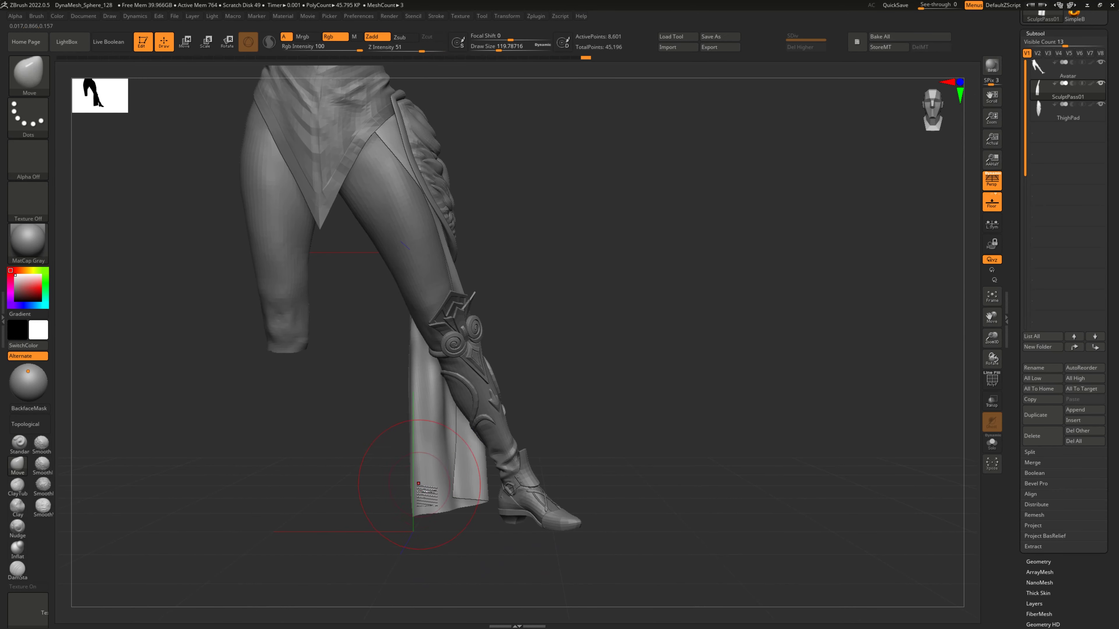
Widen the robe's lower hem behind the boot with the Move brush, finishing at a draw size of about 145
key("s")
left_click_drag(421, 491, 404, 508)
key("s")
left_click_drag(419, 425, 409, 425)
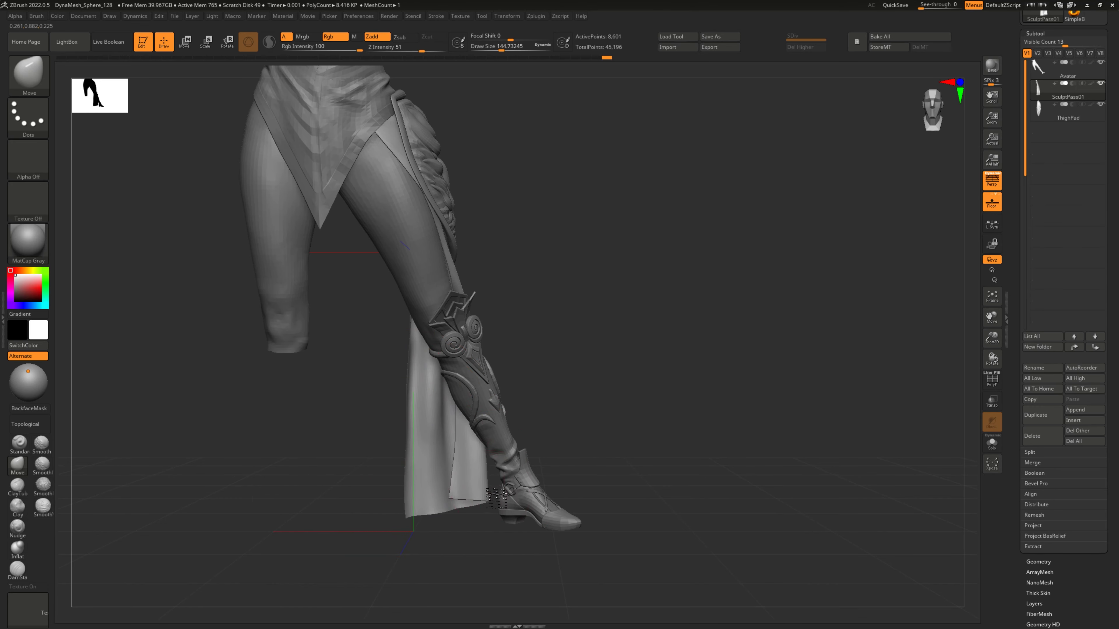
left_click_drag(498, 499, 479, 443)
mouse_move(617, 419)
left_mouse_down("shift")
mouse_move(473, 415)
mouse_move(478, 432)
mouse_move(561, 283)
mouse_move(662, 455)
left_mouse_up("shift")
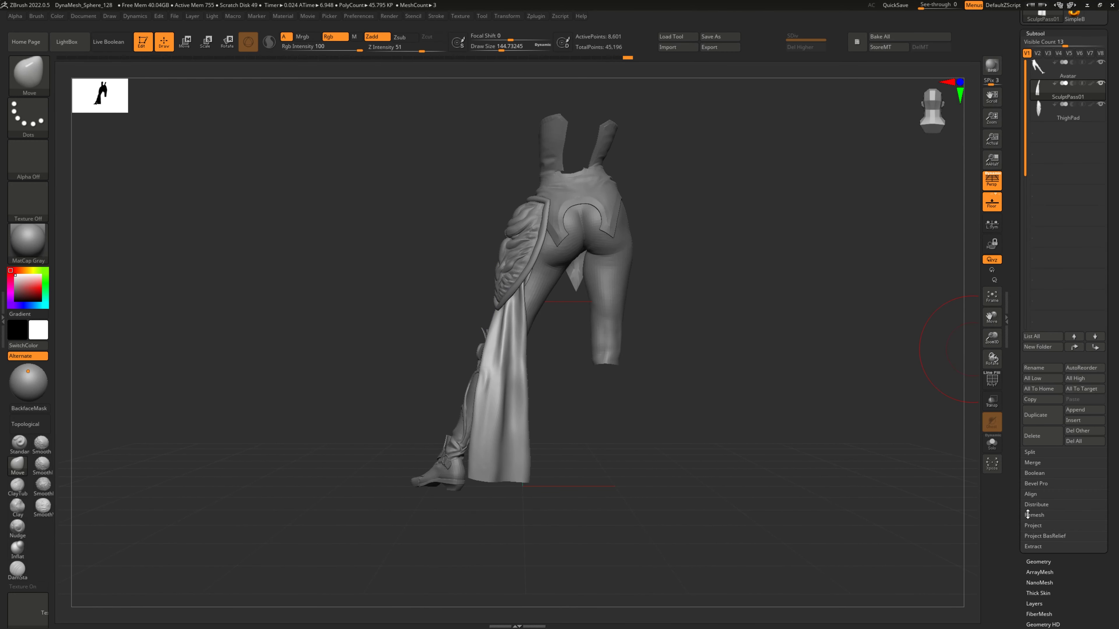
Subdivide the robe mesh once with Divide
left_click(1033, 562)
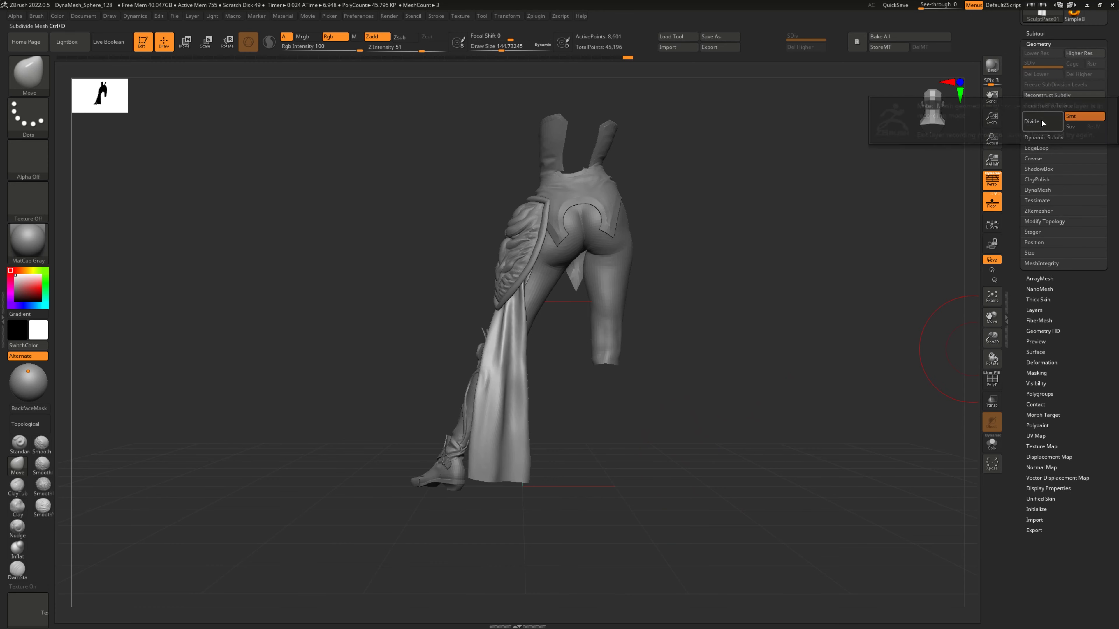
left_click(1041, 310)
left_click(1043, 228)
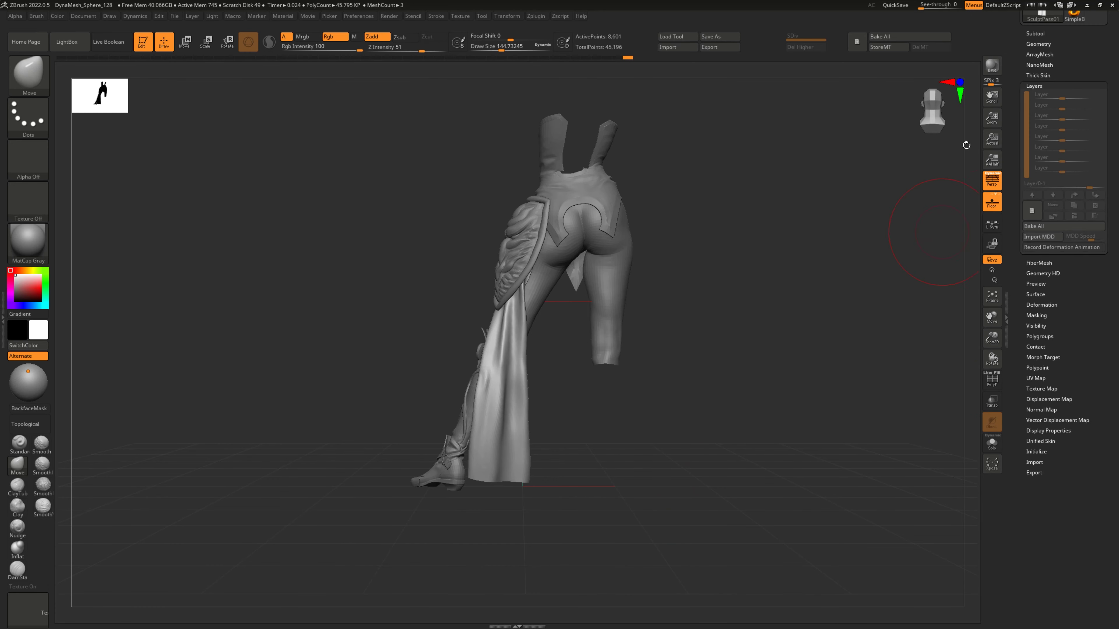
left_click(1053, 44)
left_click(1035, 126)
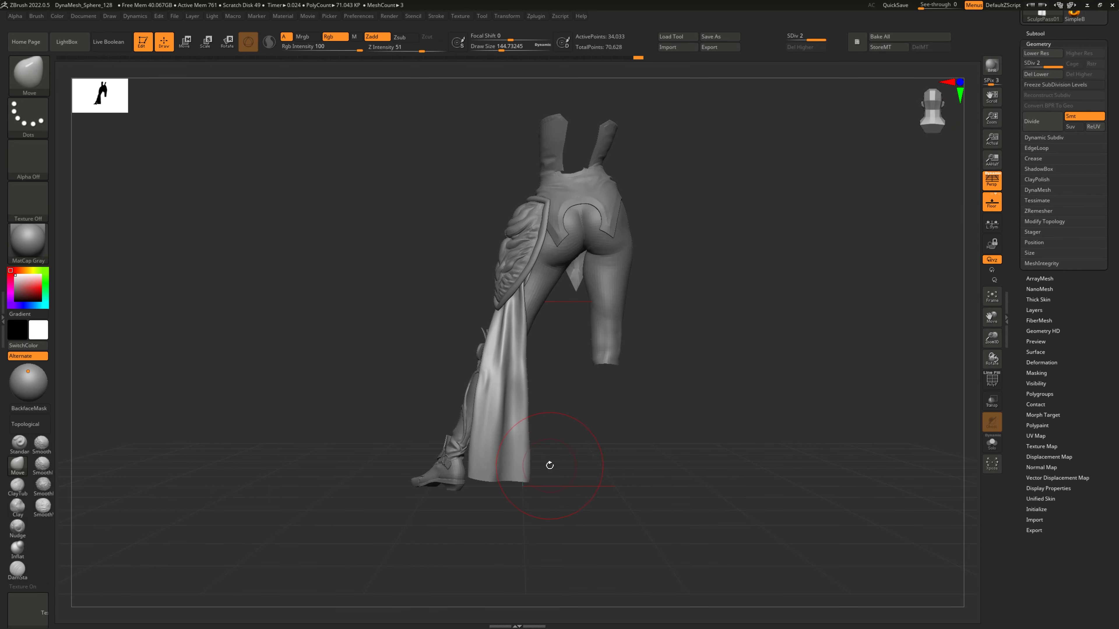
Export the subdivided robe as SimMesh02.obj into the MarvelousRedo folder
right_click_drag(550, 464, 664, 181, "ctrl")
left_click_drag(664, 181, 672, 197, "alt")
left_click_drag(684, 289, 692, 369)
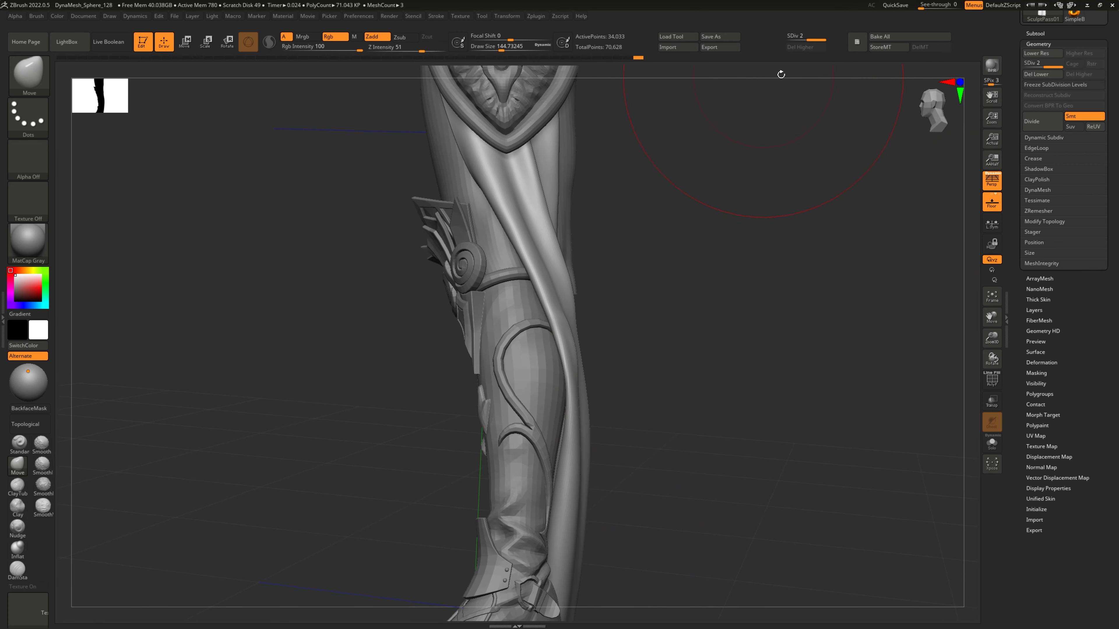
left_click(722, 50)
key("Return")
key("Return")
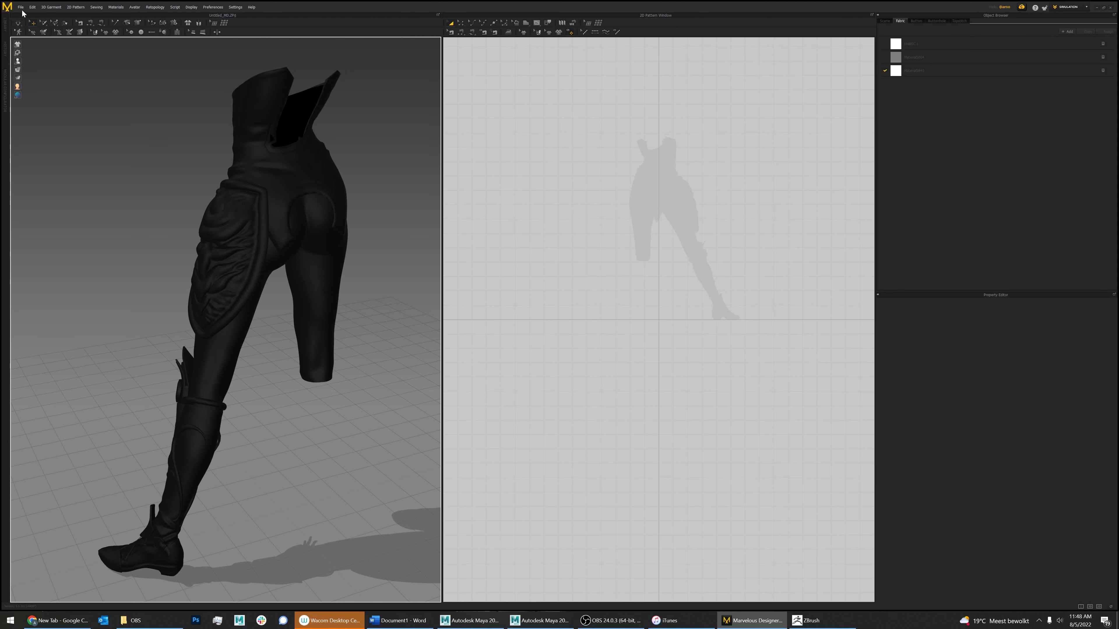
Switch to Marvelous Designer and import SimMesh02.obj as an added garment with the scale set to cm (DAZ Studio)
left_click(21, 7)
mouse_move(51, 70)
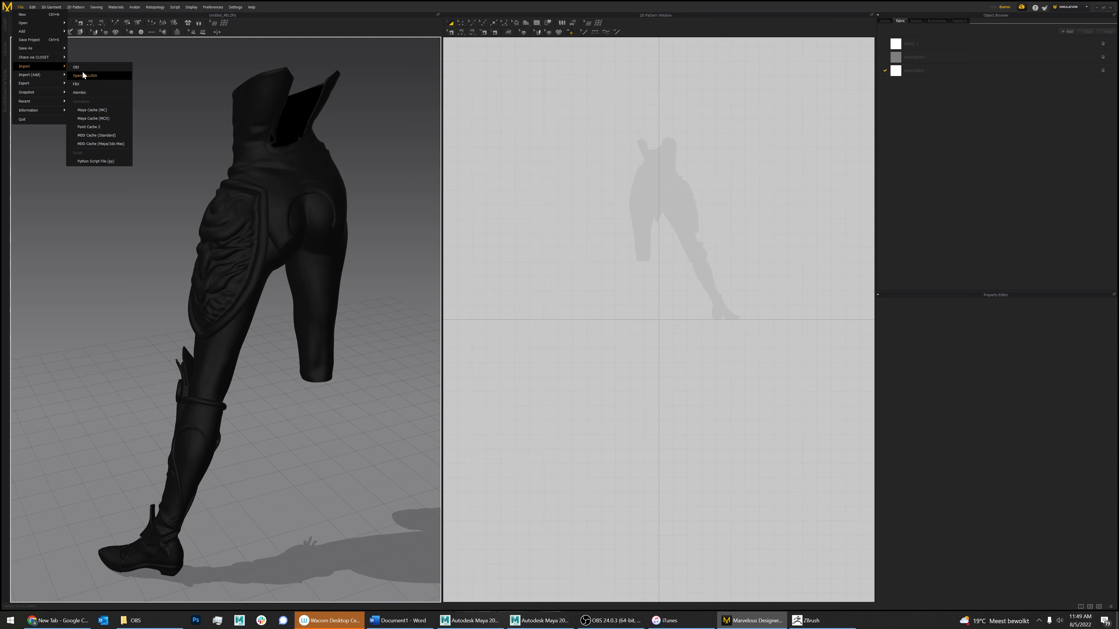
left_click(77, 84)
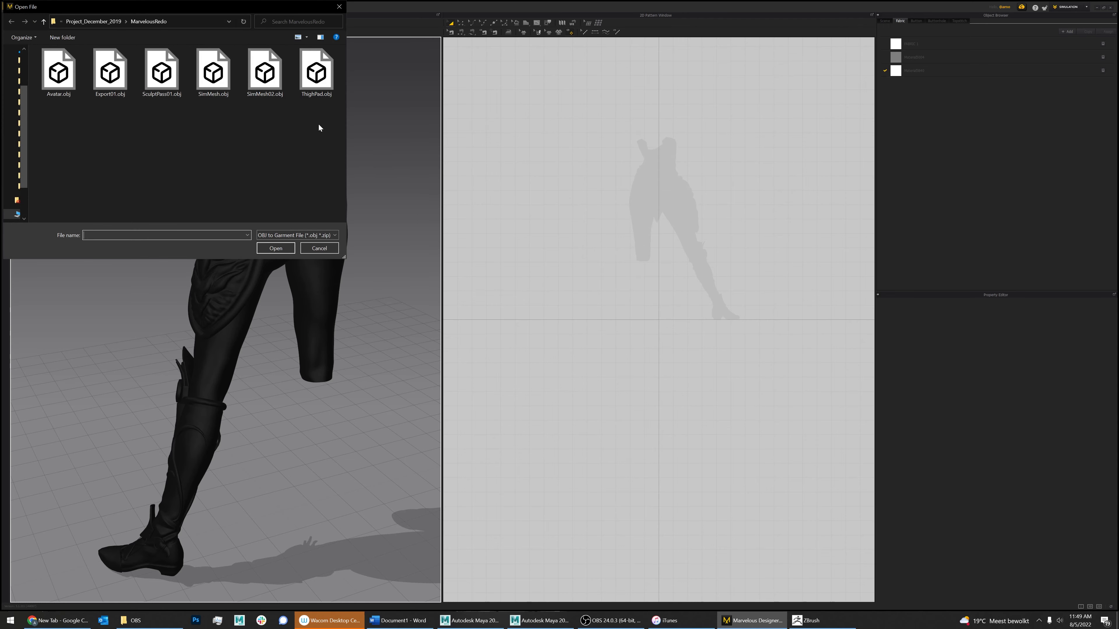
double_click(265, 75)
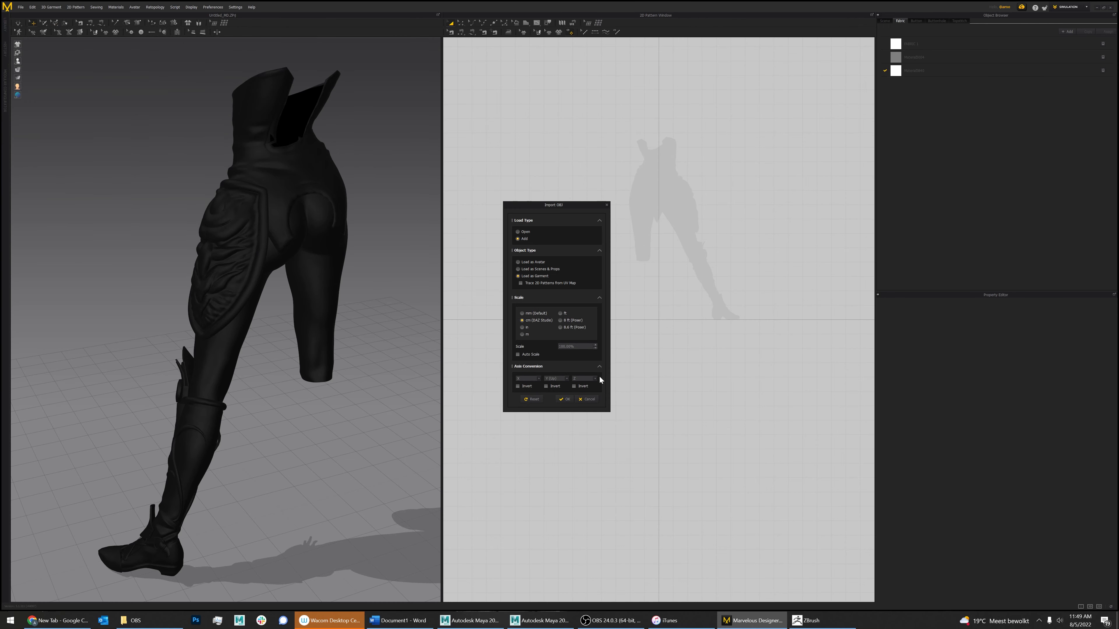
left_click(566, 399)
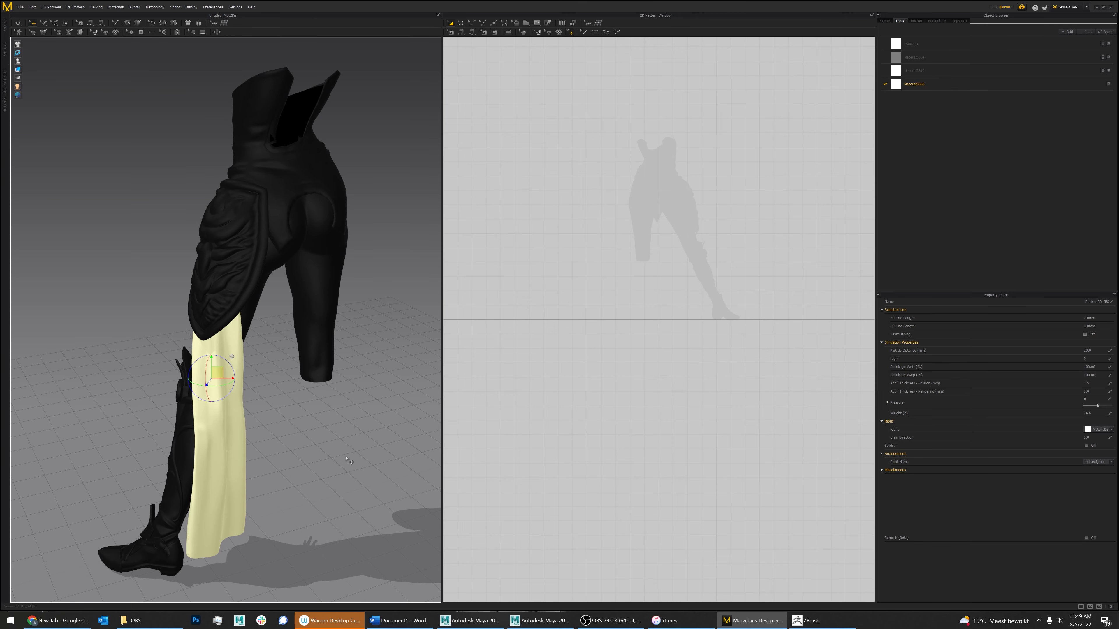
Simulate the robe and tug its lower hem and front edge around the booted leg
right_click_drag(347, 457, 337, 431)
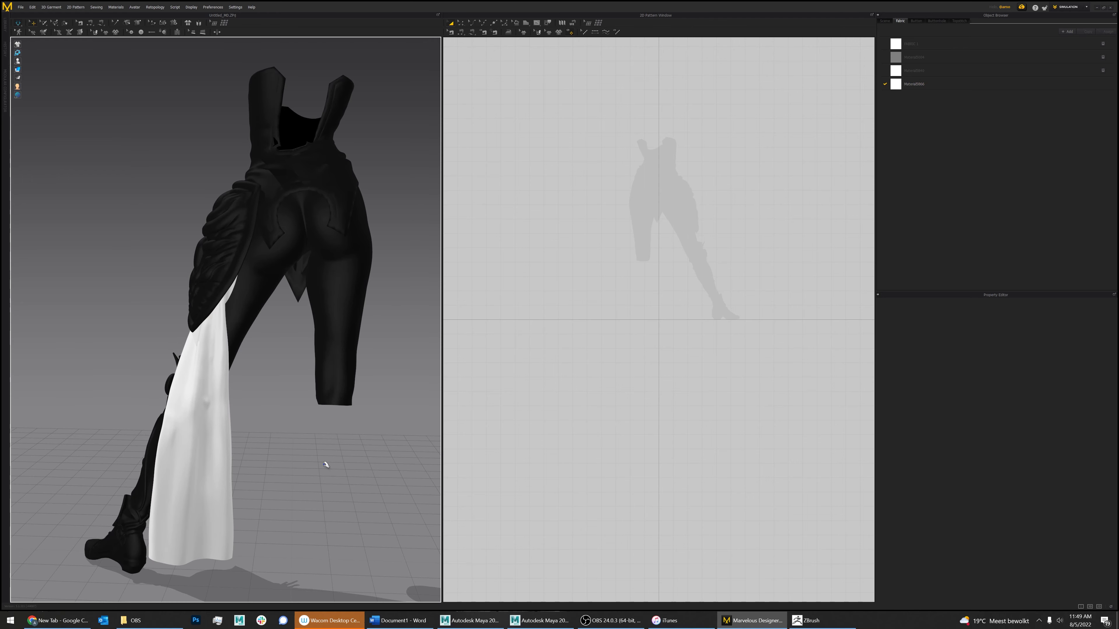
right_click_drag(326, 466, 480, 449)
left_click(230, 540)
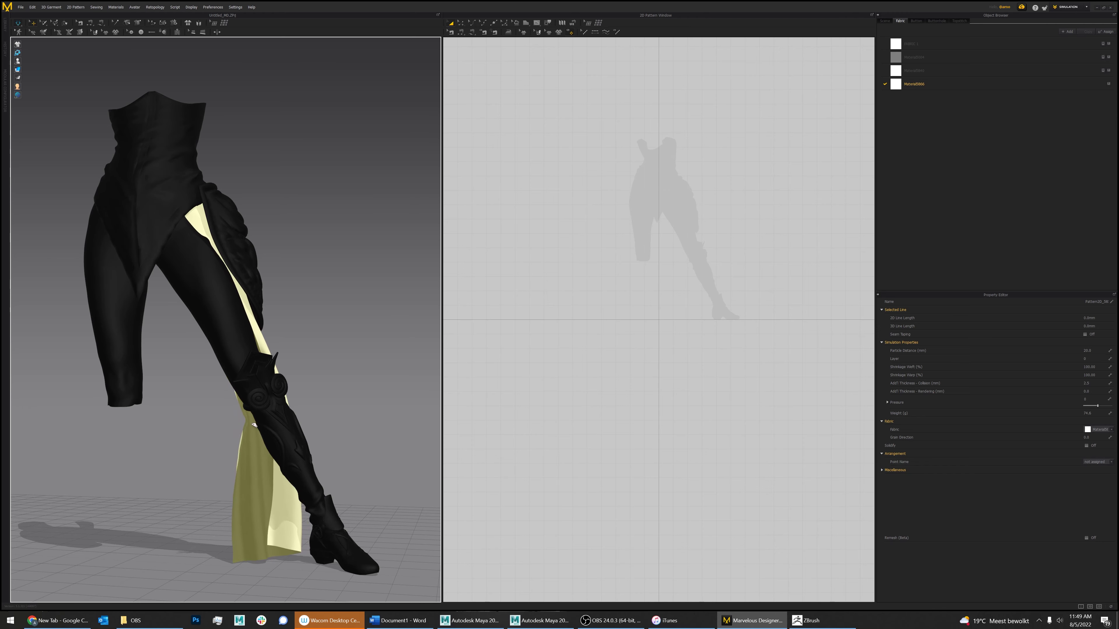
left_click(310, 500)
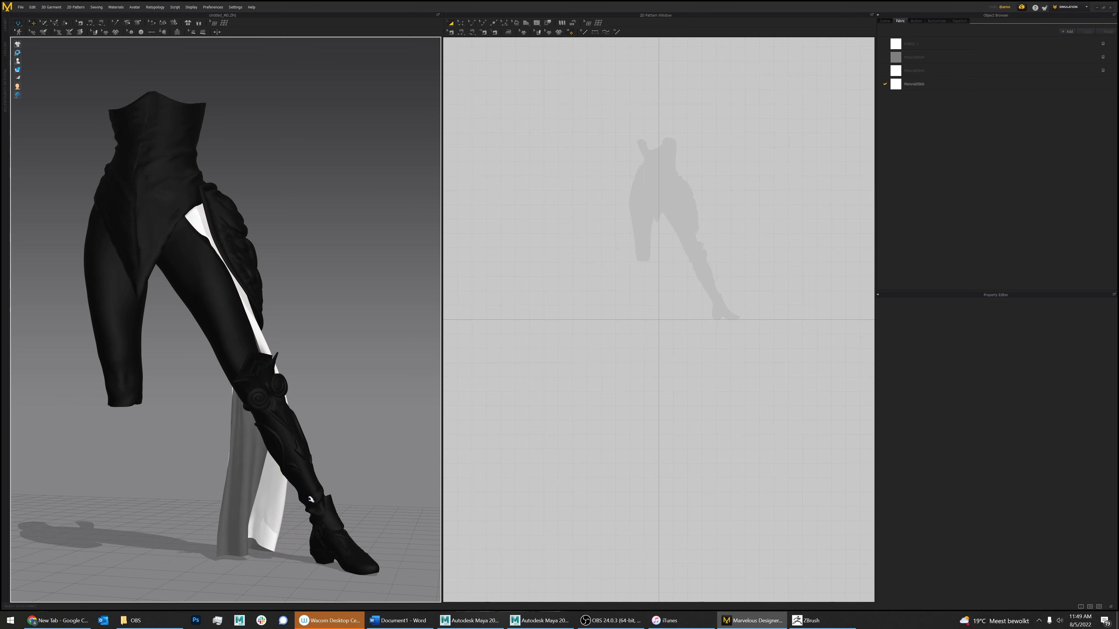
left_click(284, 478)
left_click(369, 400)
right_click_drag(369, 400, 223, 419)
Tug the robe's outer back surface below the thigh pad during simulation to settle the folds
left_click(192, 417)
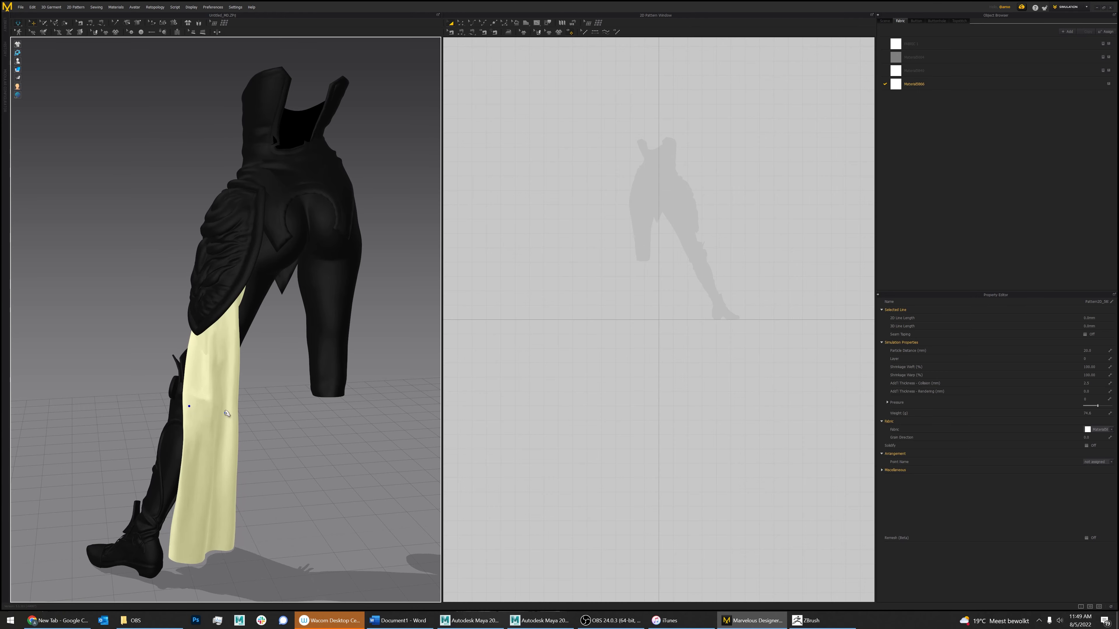
left_click(273, 399)
right_click_drag(352, 399, 253, 338)
left_click(253, 338)
left_click(282, 416)
right_click_drag(263, 411, 286, 392)
left_click(253, 338)
left_click(292, 422)
Adjust the robe's upper front edge at the hip and its back below the thigh pad
middle_click_drag(292, 405, 286, 298)
right_click_drag(290, 343, 346, 403)
right_click_drag(266, 439, 245, 171)
left_click(217, 151)
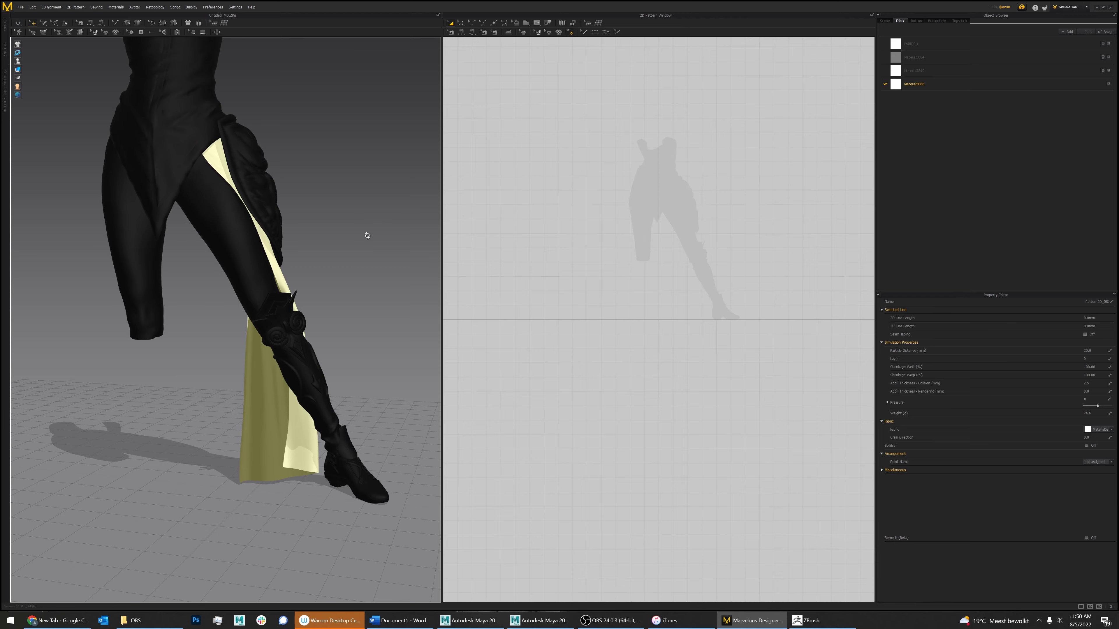
right_click_drag(364, 236, 229, 228)
left_click(222, 322)
scroll(223, 322, "down", 5)
right_click_drag(222, 322, 271, 325)
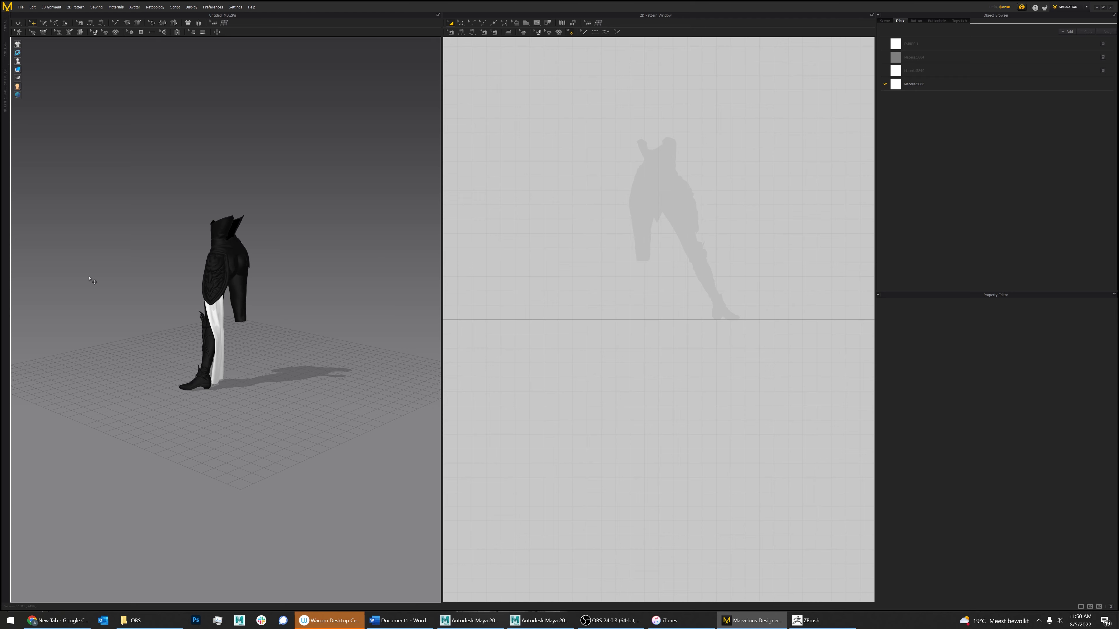
Export the simulated robe as Export02.obj, as a single unwelded, thin object at cm (DAZ Studio) scale
left_click(21, 7)
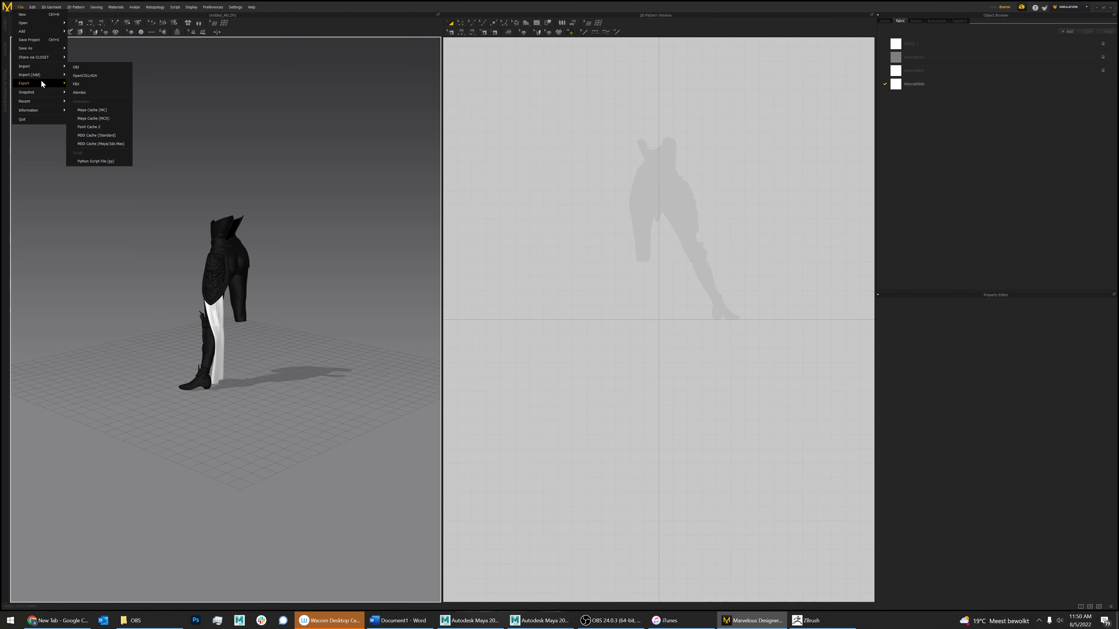
mouse_move(35, 83)
left_click(82, 93)
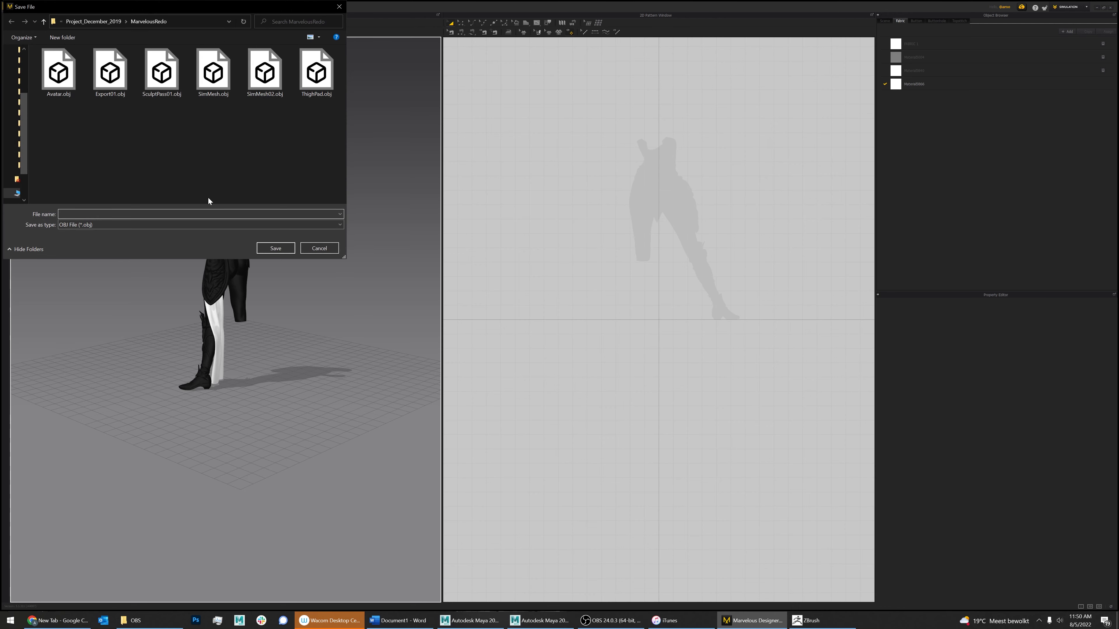
left_click(109, 75)
left_click(90, 214)
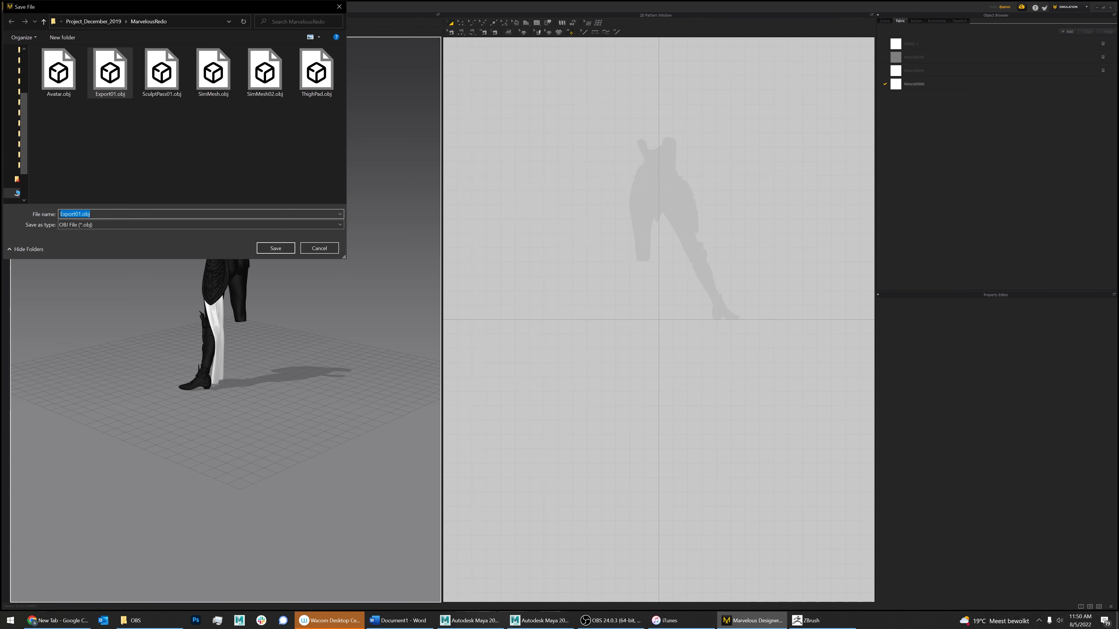
key("Return")
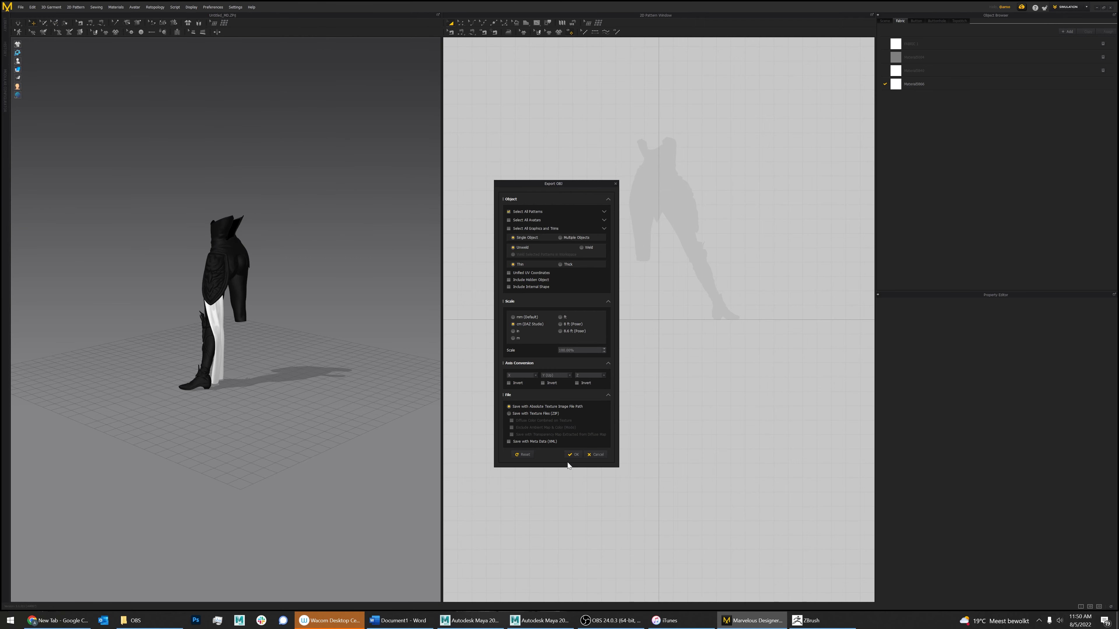
left_click(573, 455)
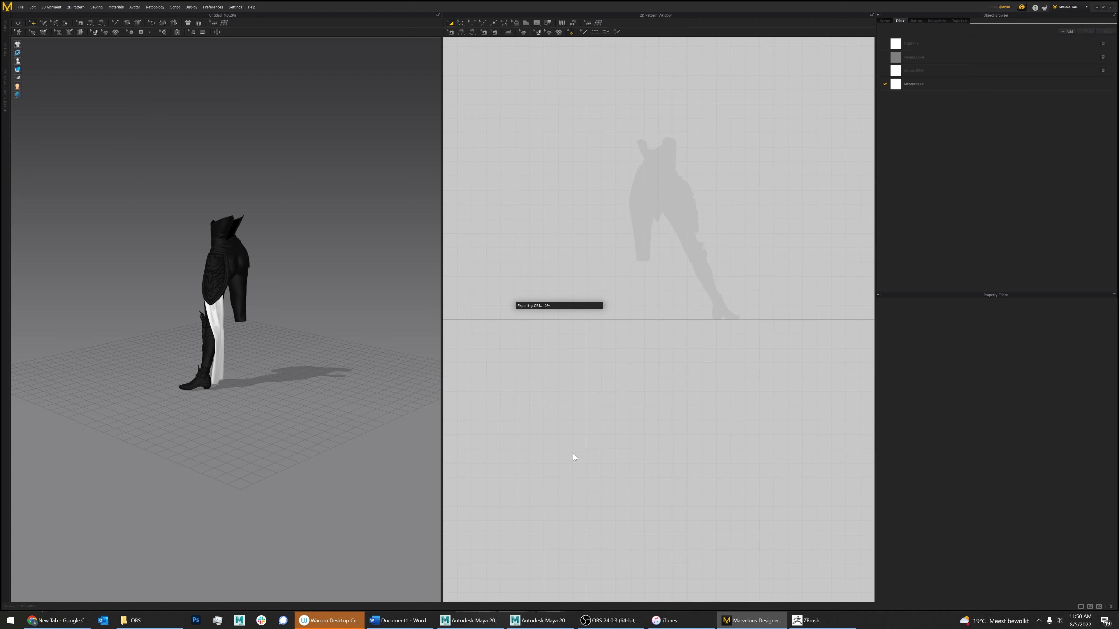
Switch to Maya and move the left leg robe together with the three loose robe meshes up and away from the character
left_click(444, 621)
left_click(699, 385)
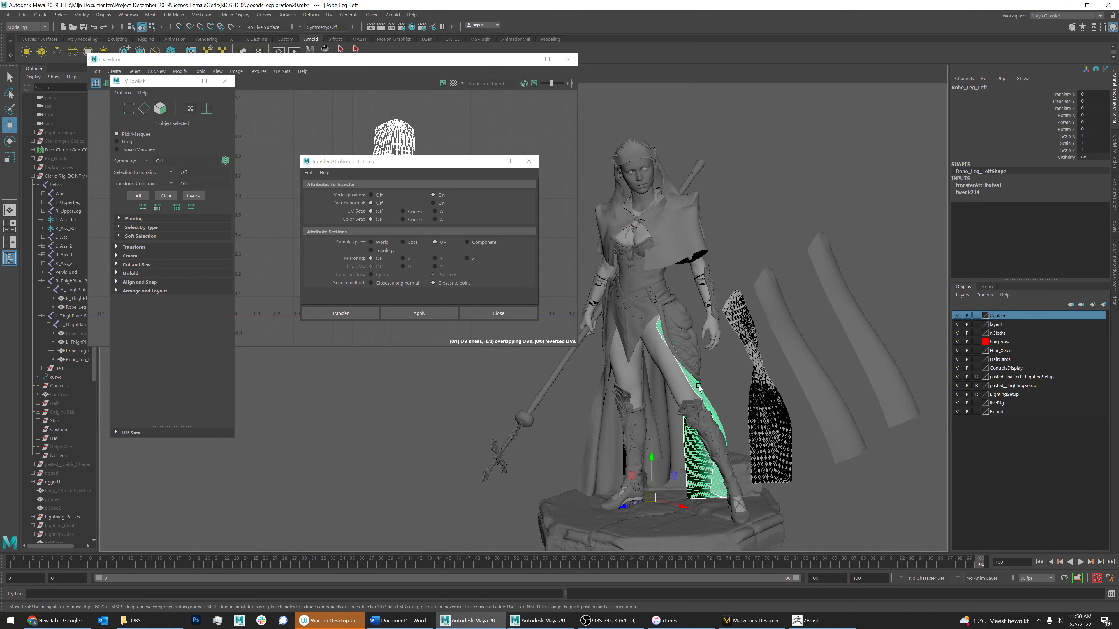
left_click(762, 399, "shift")
left_click(818, 367, "shift")
left_click(858, 326, "shift")
middle_click_drag(716, 500, 798, 302)
left_click(798, 302)
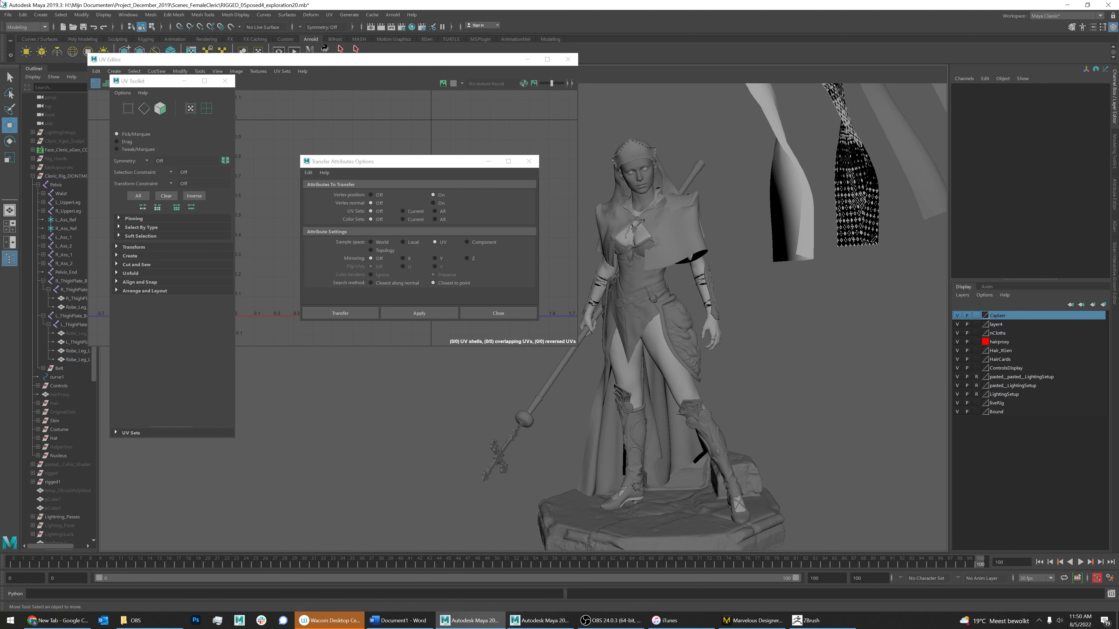
Import SimMesh02.obj from the MarvelousRedo folder into the scene
left_click(12, 13)
left_click(40, 113)
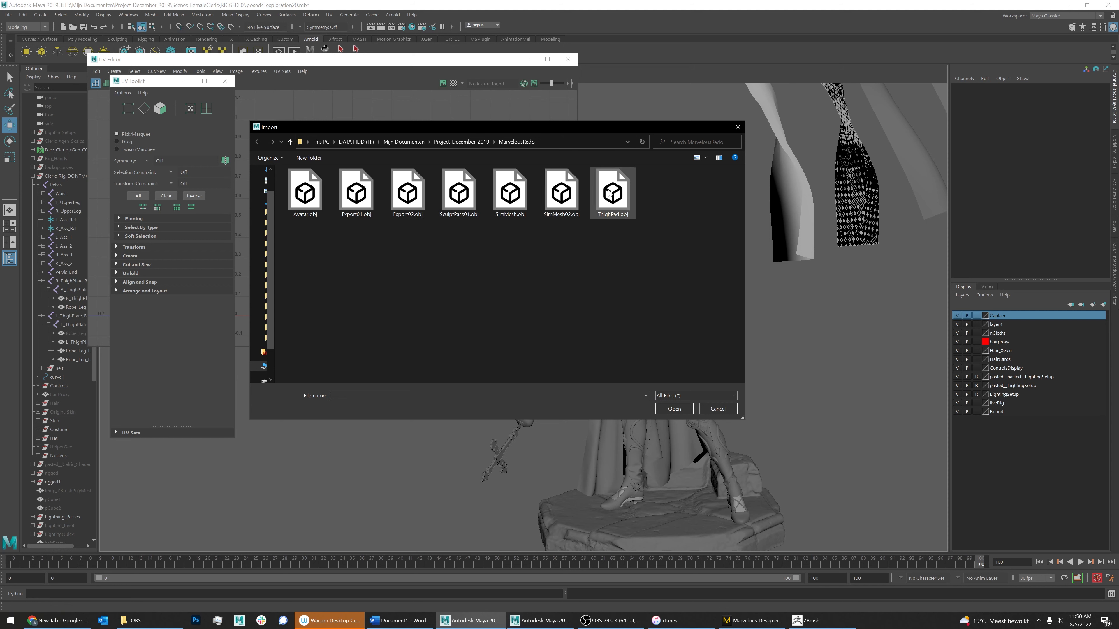
double_click(566, 197)
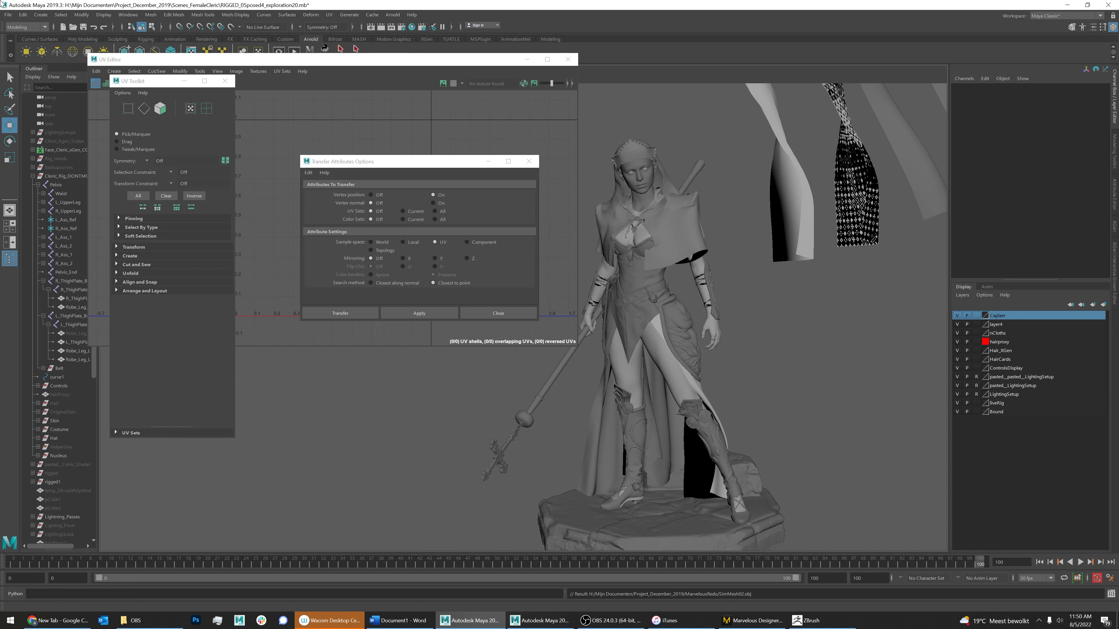
Import Export02.obj from the MarvelousRedo folder and move its mesh out beside the character's leg
left_click(8, 15)
left_click(26, 119)
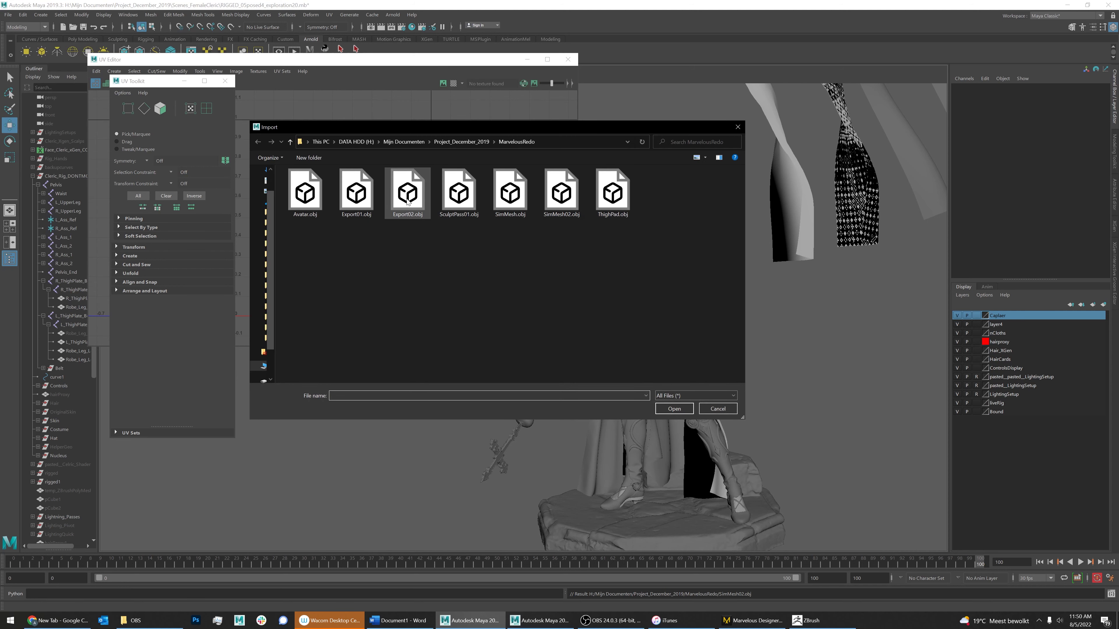
double_click(407, 194)
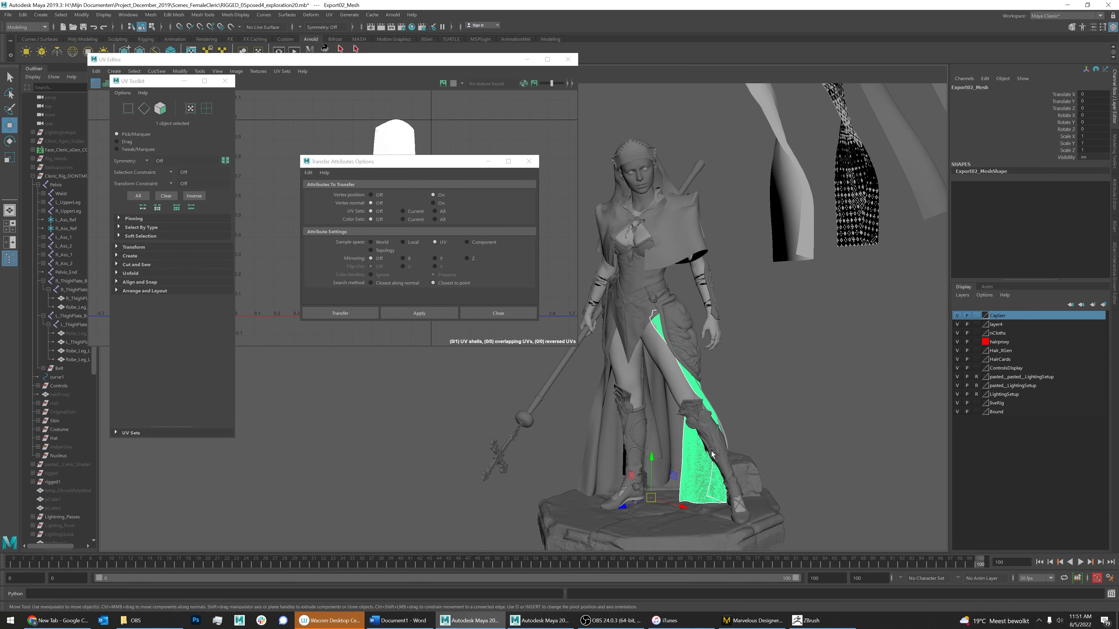
left_click_drag(704, 452, 812, 447)
left_click(773, 416)
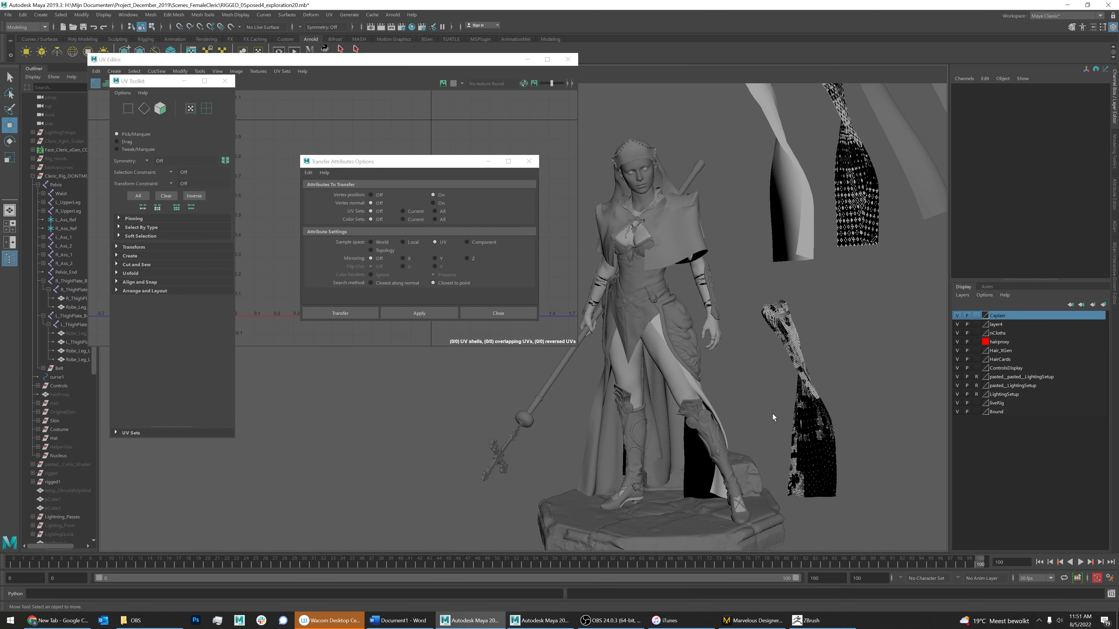
Transfer the vertex positions from the Export02 robe mesh to the SimMesh02 left leg robe, sampling in UV space
left_click(803, 419)
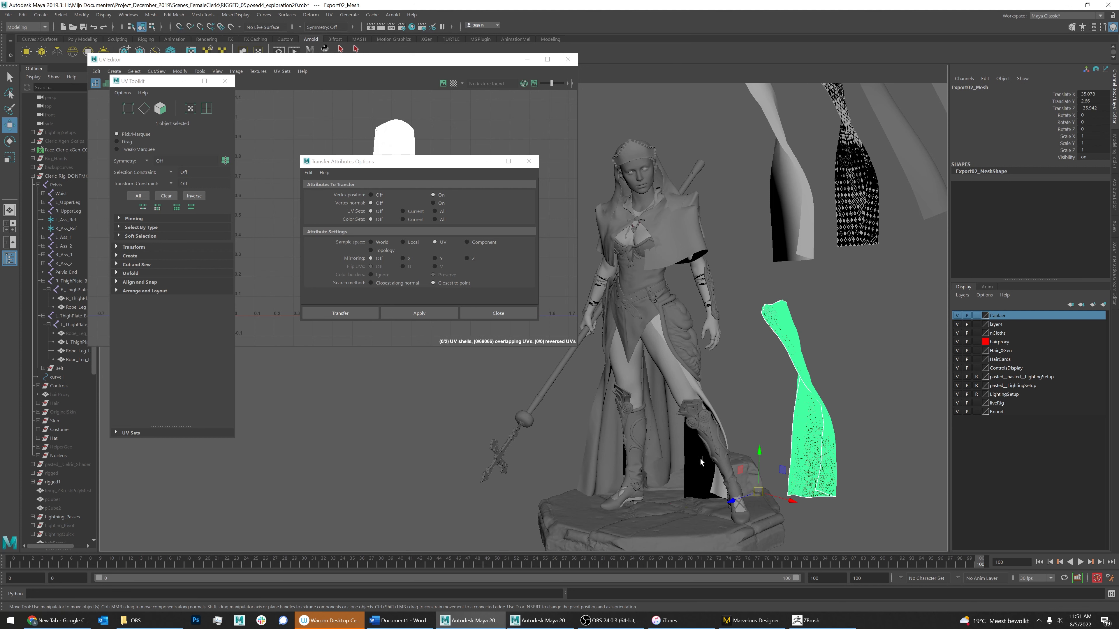
left_click(700, 460, "shift")
left_click(400, 314)
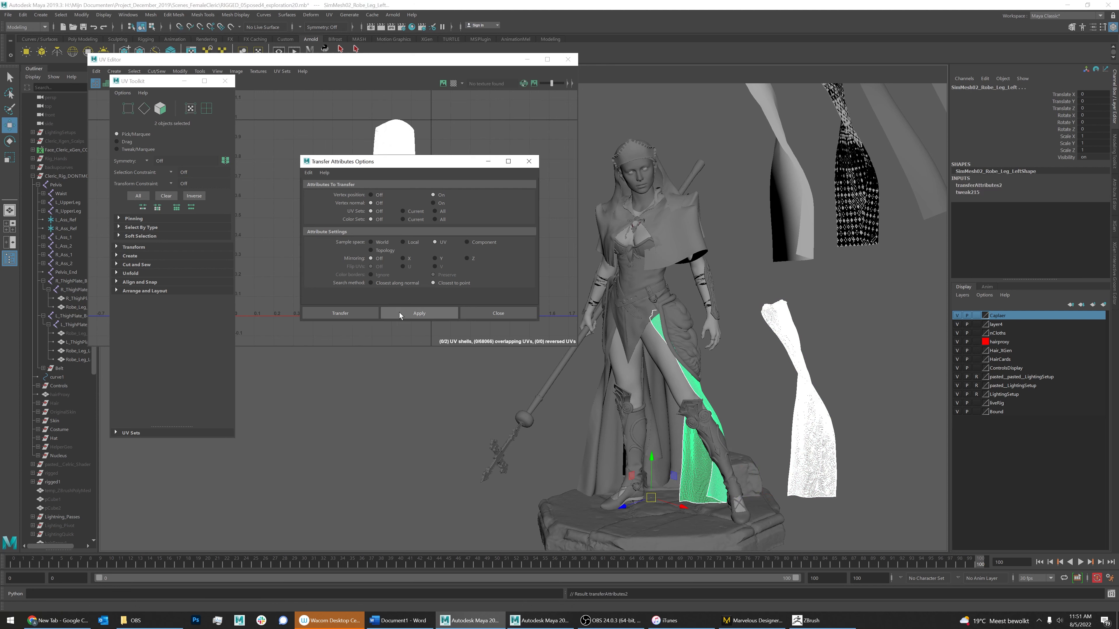
left_click(759, 378)
Export the updated left leg robe as Export03.obj into the MarvelousRedo folder
left_click(698, 476)
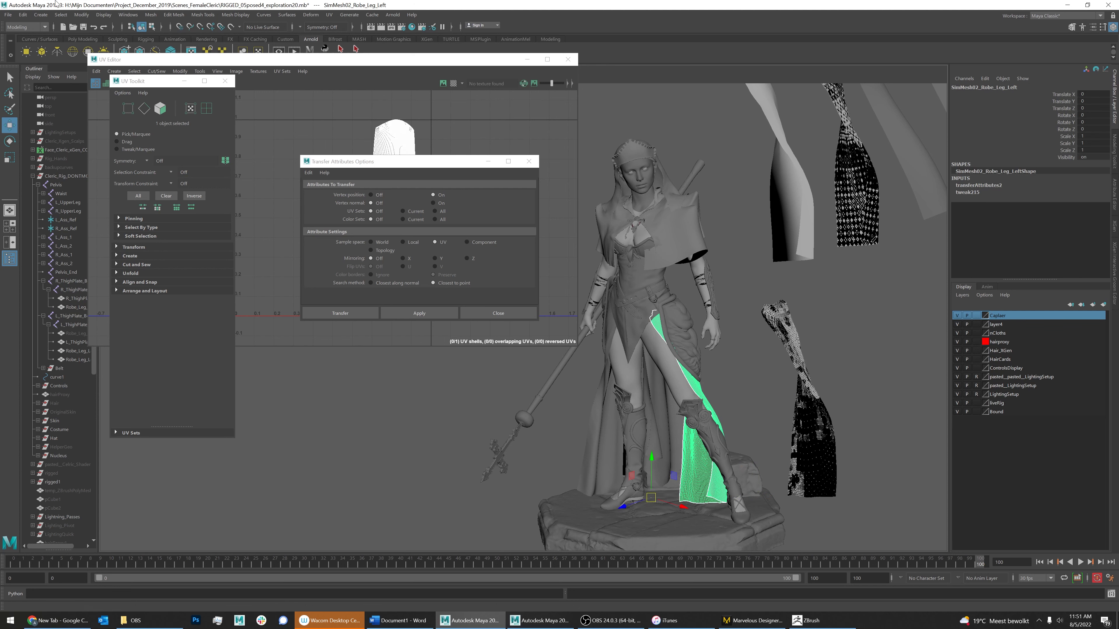
left_click(8, 14)
left_click(44, 133)
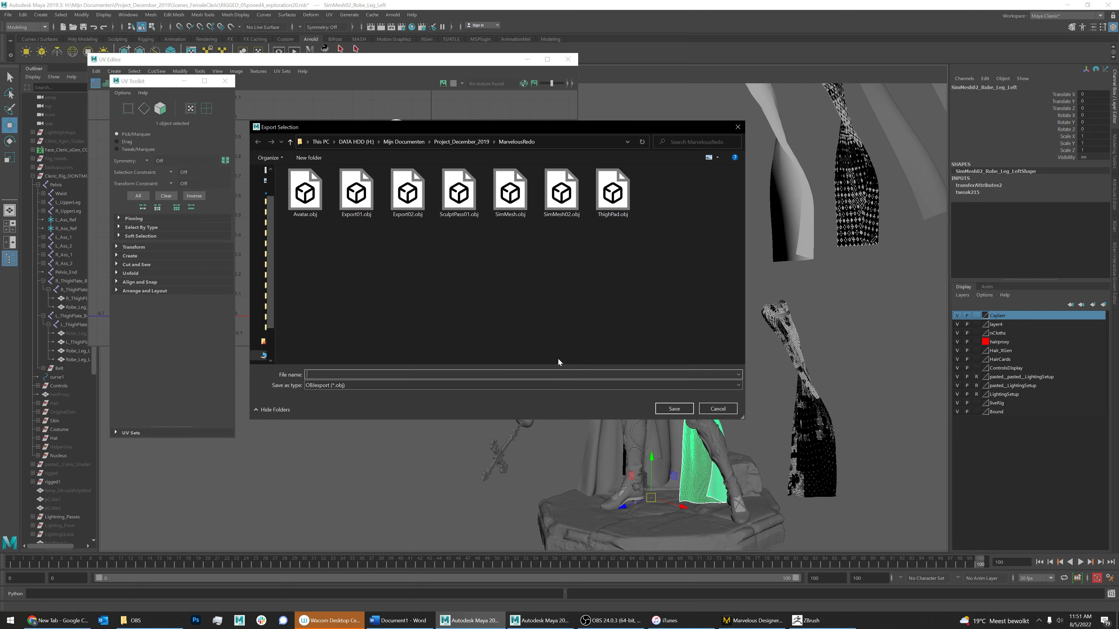
left_click(406, 198)
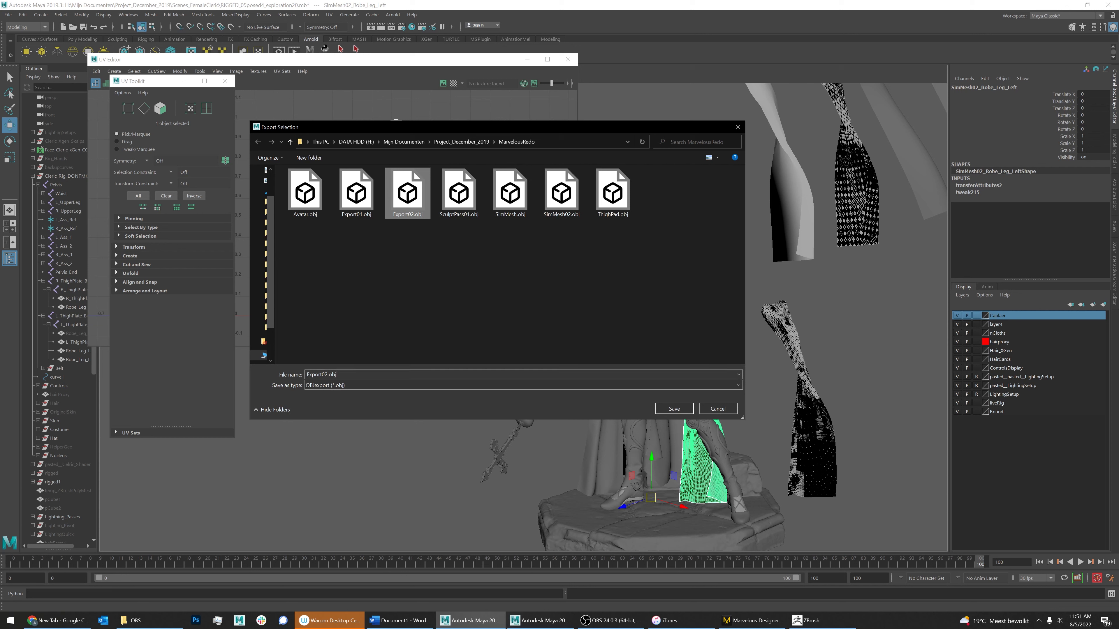
double_click(344, 374)
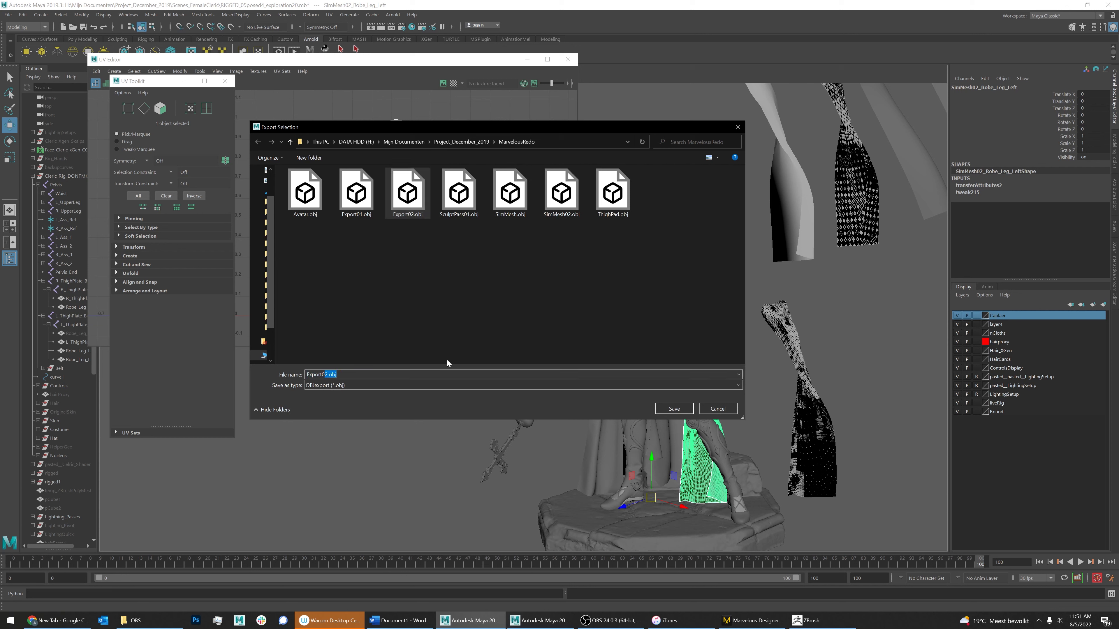
key("Return")
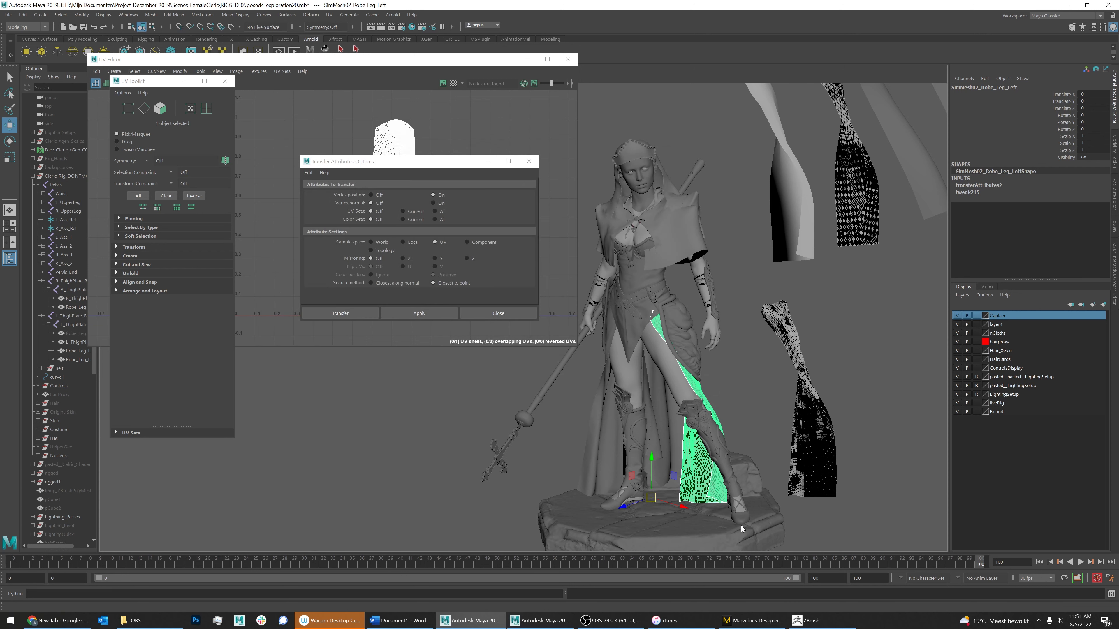
Switch to ZBrush, add a sculpt layer to the robe and import Export03.obj into it
left_click(804, 621)
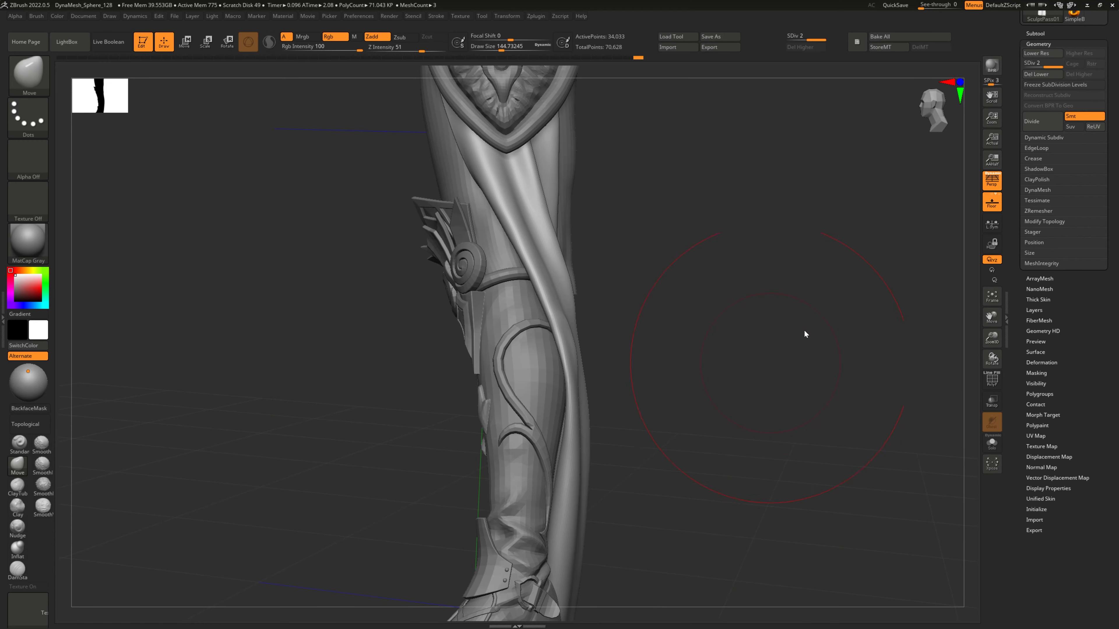
left_click(1033, 310)
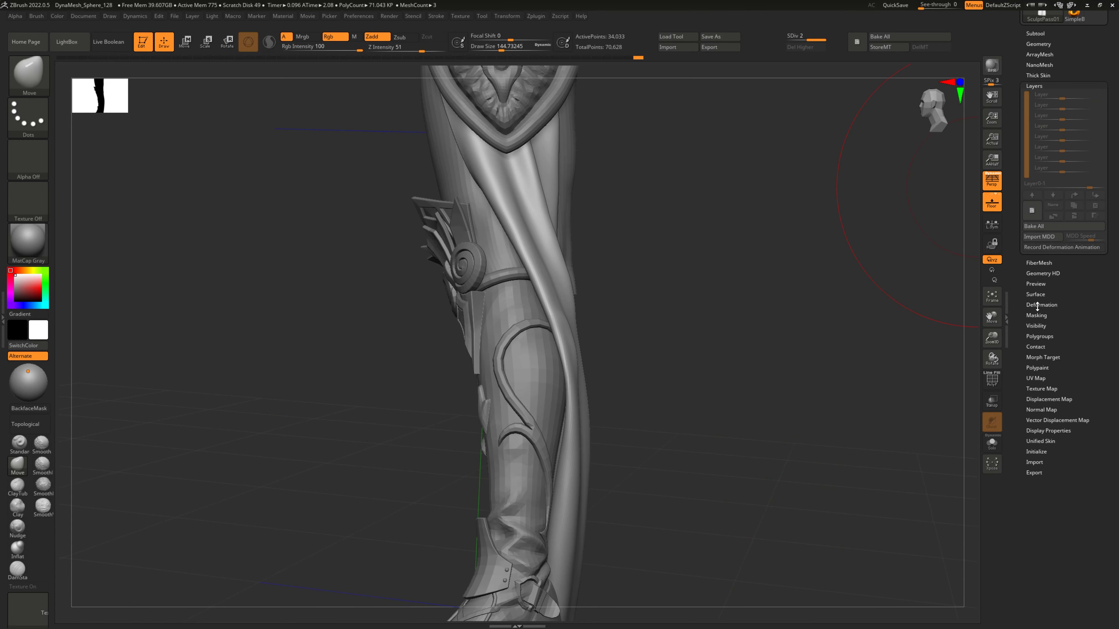
left_click(1039, 211)
left_click(671, 49)
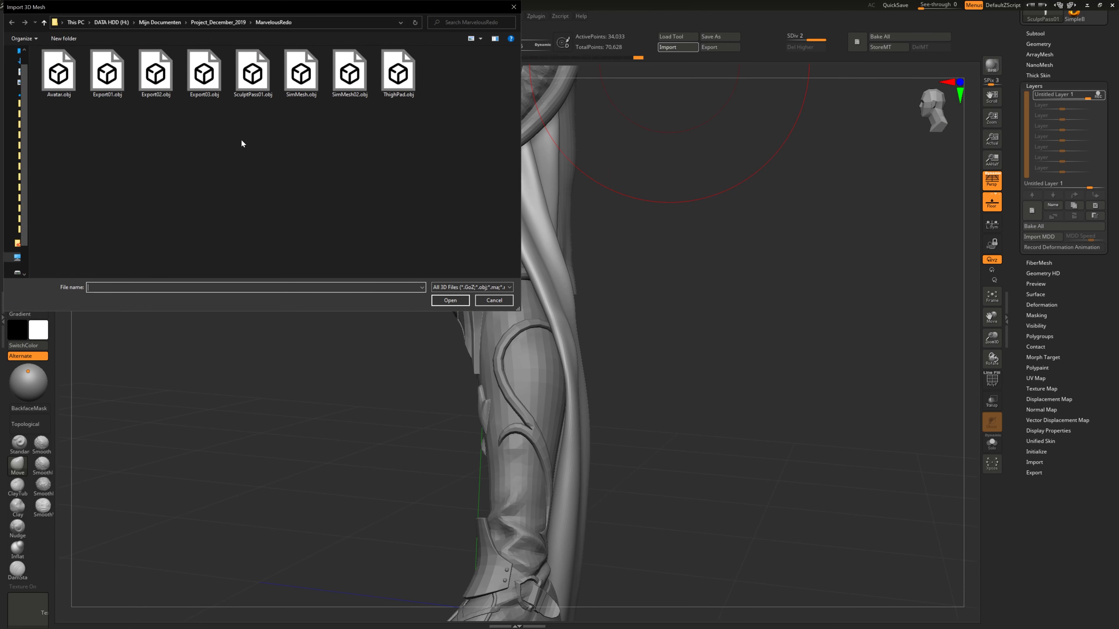
double_click(207, 88)
Set the brush size to about 83, end recording on the robe's first layer and add a second sculpt layer
left_click_drag(778, 321, 783, 397)
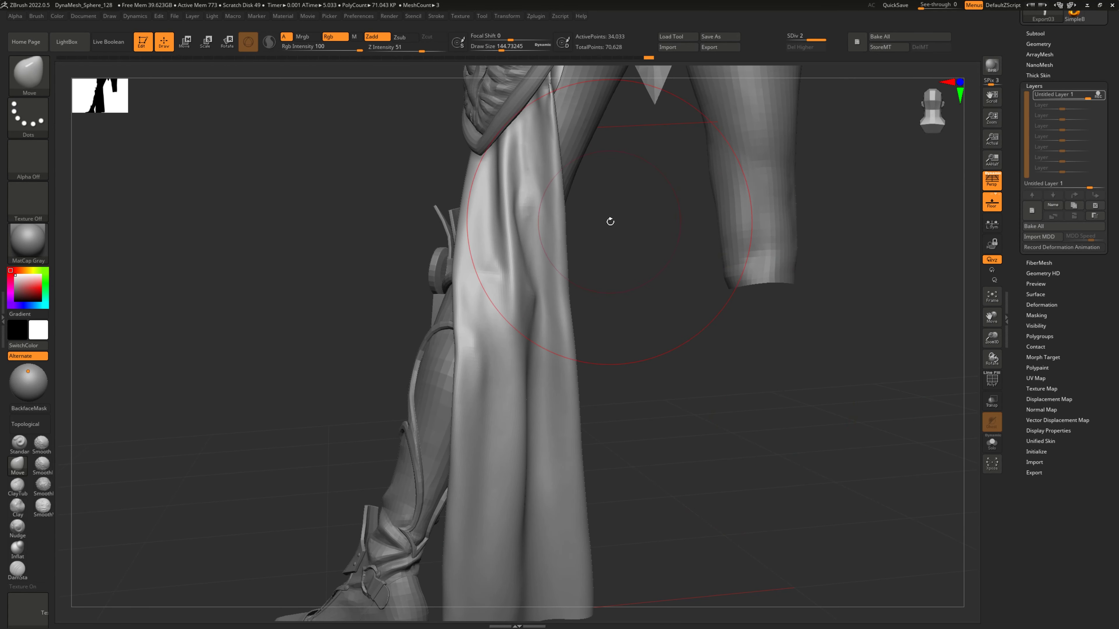
right_click_drag(610, 223, 555, 414, "ctrl")
right_click_drag(551, 273, 563, 241, "ctrl")
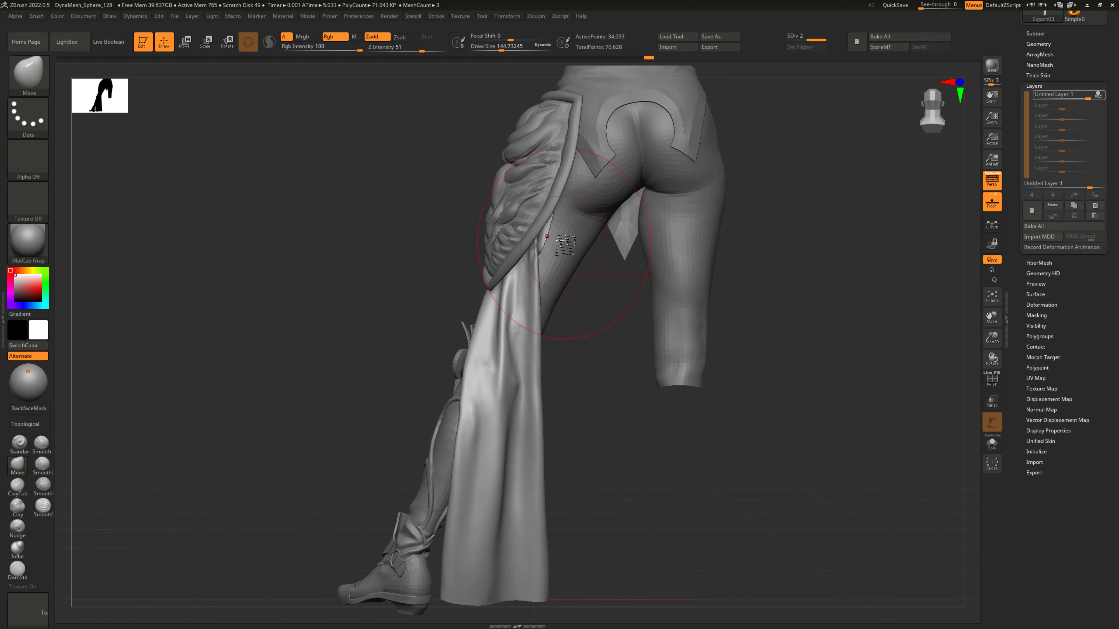
key("s")
left_click_drag(547, 245, 537, 245)
key("shift+s")
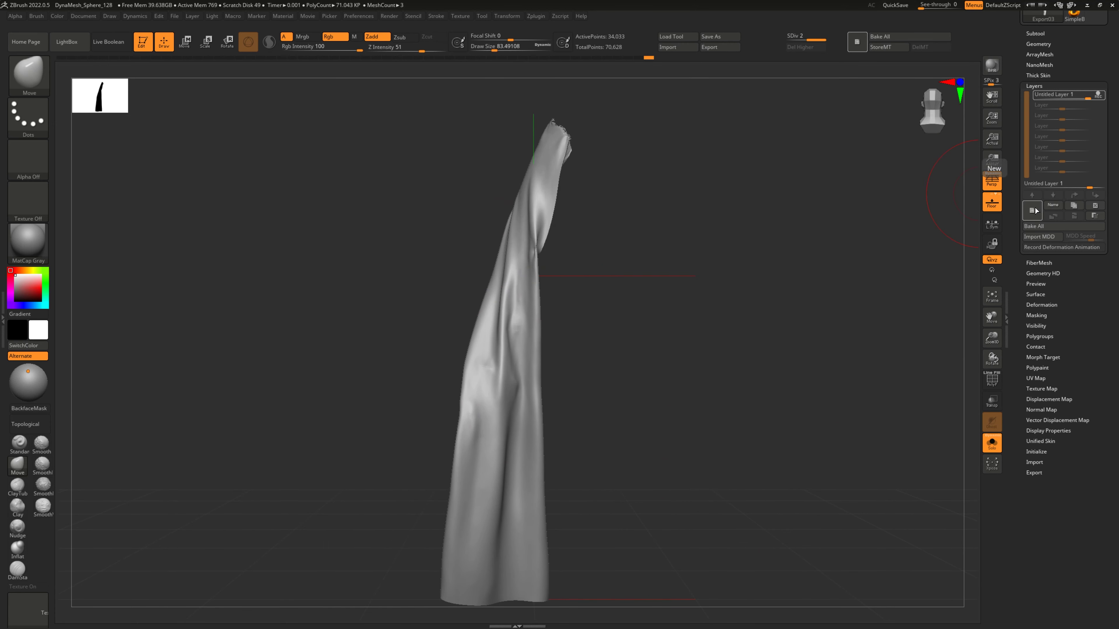
left_click(1098, 95)
left_click(1101, 94)
left_click(1101, 94)
left_click(1032, 211)
key("ctrl+shift+s")
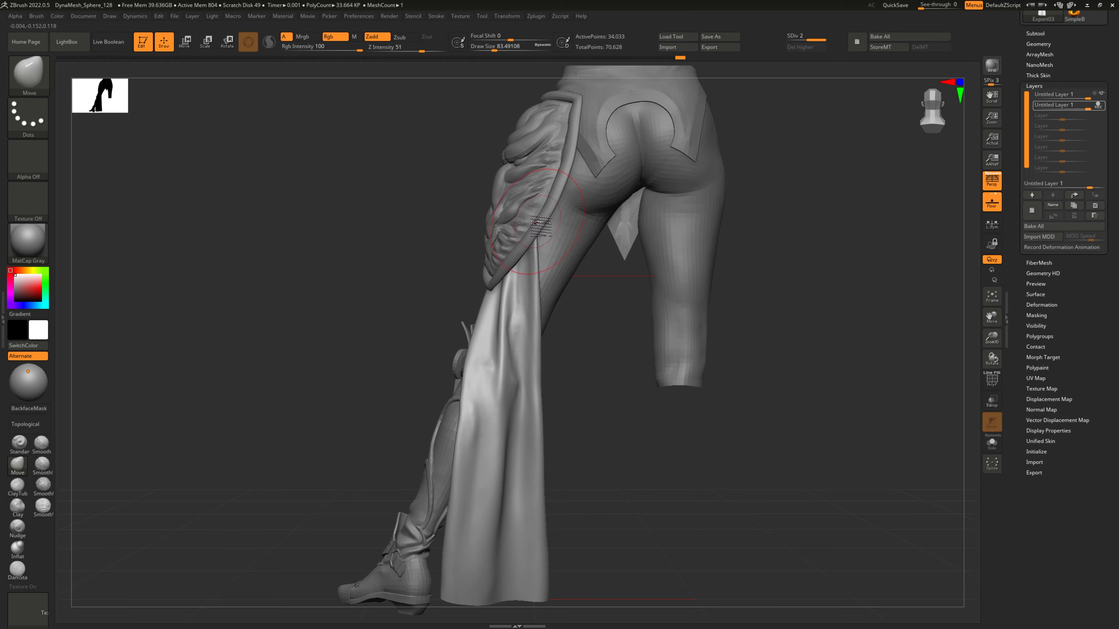
Reduce the brush size to about 33 and smooth the upper part of the isolated robe
mouse_move(536, 219)
right_mouse_down()
mouse_move(512, 225)
mouse_move(538, 220)
mouse_move(549, 195)
mouse_move(586, 196)
mouse_move(572, 216)
mouse_move(513, 220)
mouse_move(543, 250)
mouse_move(548, 243)
right_mouse_up()
right_click_drag(548, 242, 562, 250, "ctrl")
key("s")
left_click_drag(562, 246, 545, 275)
right_click_drag(545, 276, 461, 249)
key("shift+s")
left_click_drag(460, 249, 458, 181, "shift")
right_click_drag(458, 176, 457, 213)
key("shift")
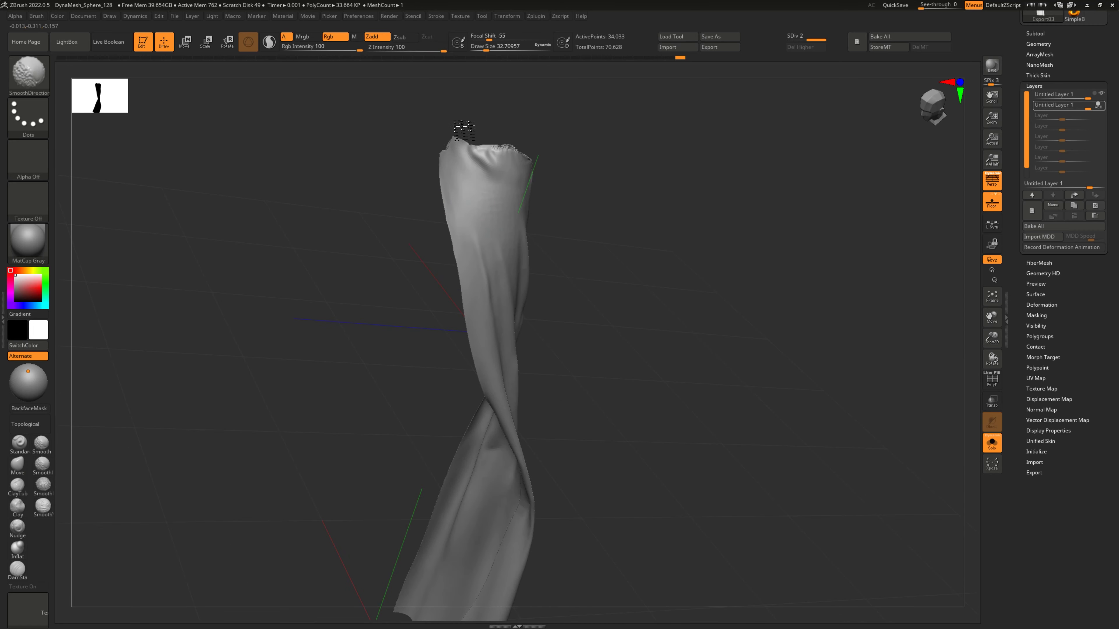
Work over the robe's folds with directional smoothing and the Inflat brush around the pinched fold behind the thigh
right_click_drag(579, 160, 463, 160)
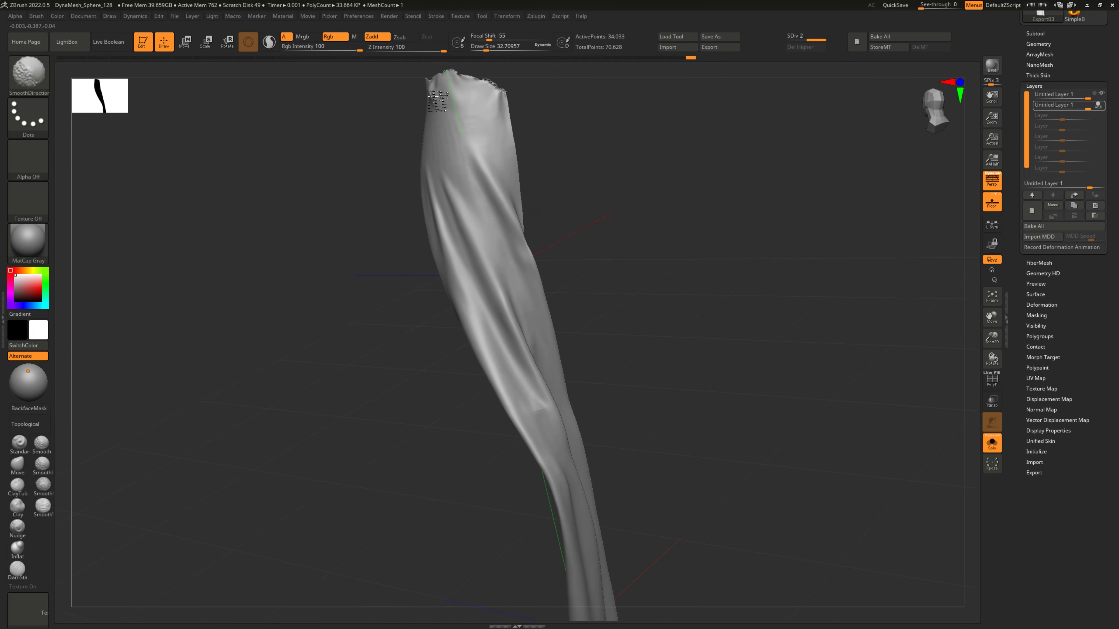
mouse_move(494, 195)
right_mouse_down()
mouse_move(487, 247)
mouse_move(462, 216)
right_mouse_up()
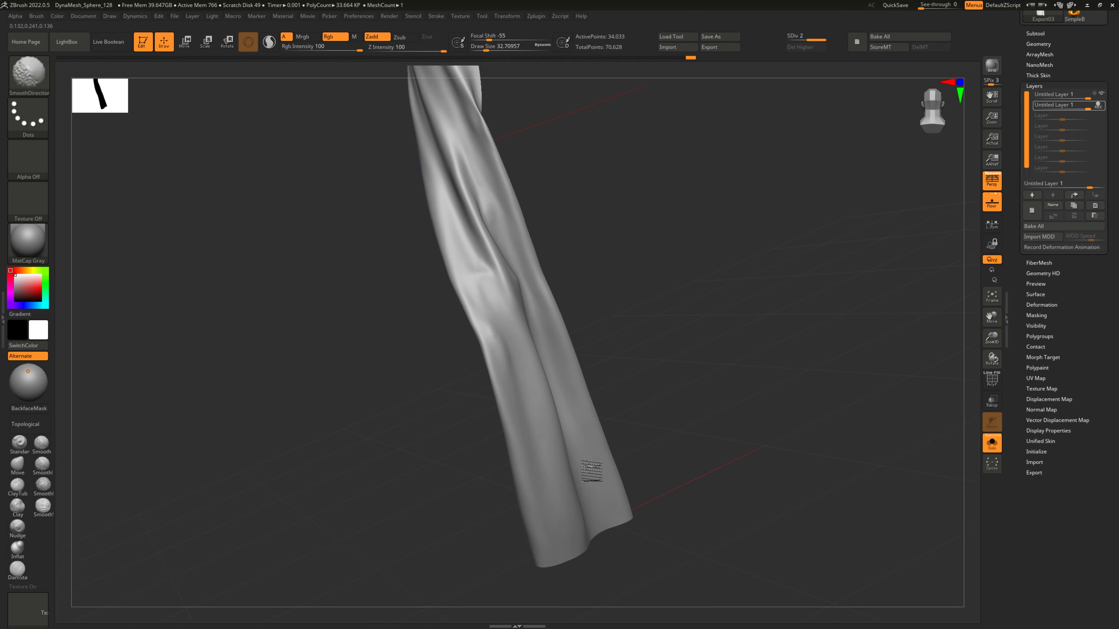
mouse_move(592, 467)
right_mouse_down()
mouse_move(579, 472)
mouse_move(509, 271)
right_mouse_up()
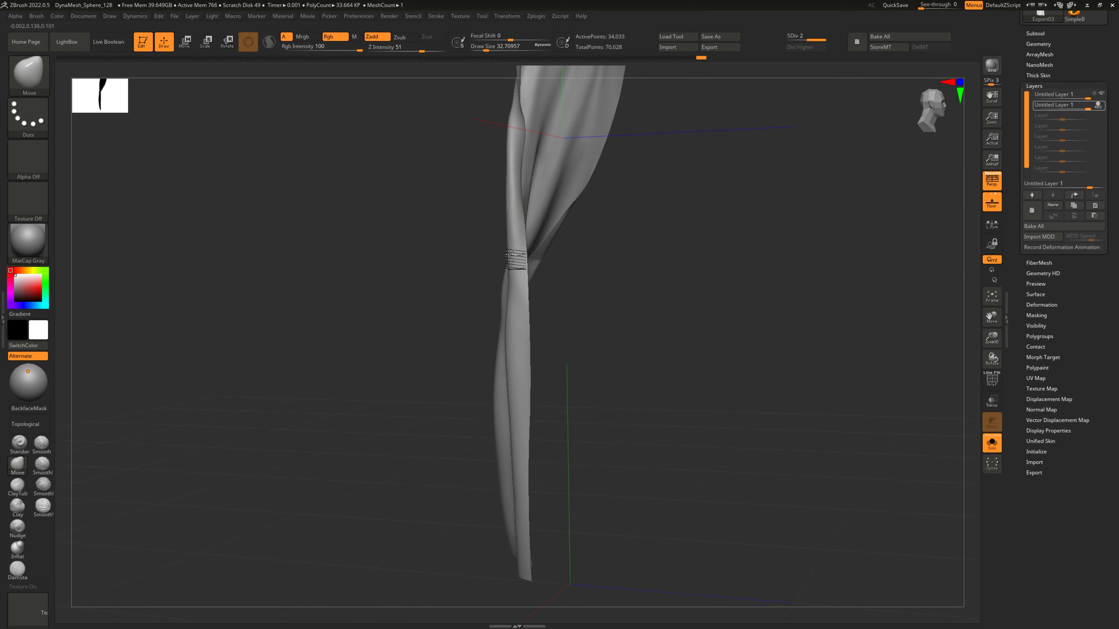
right_click_drag(512, 280, 512, 382, "alt")
right_click_drag(484, 208, 562, 208)
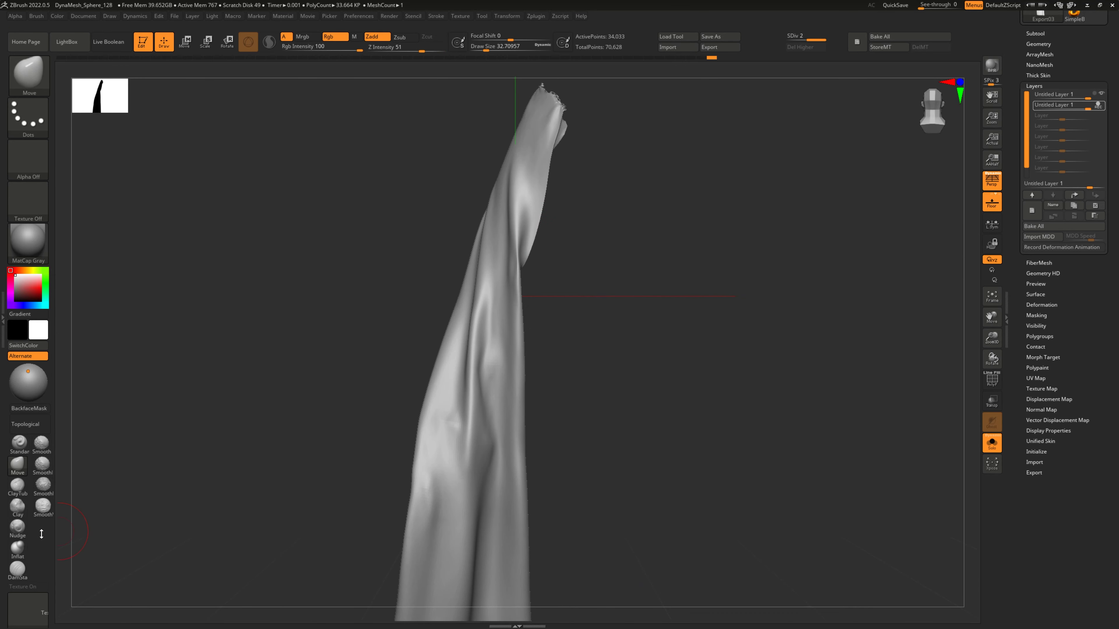
left_click(18, 547)
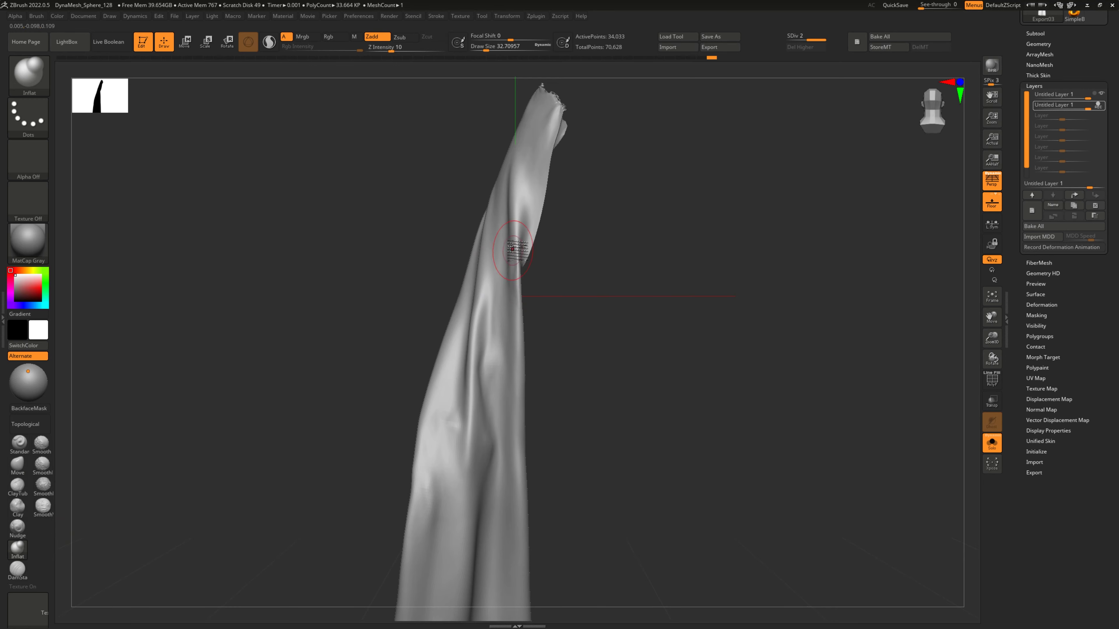
key("shift")
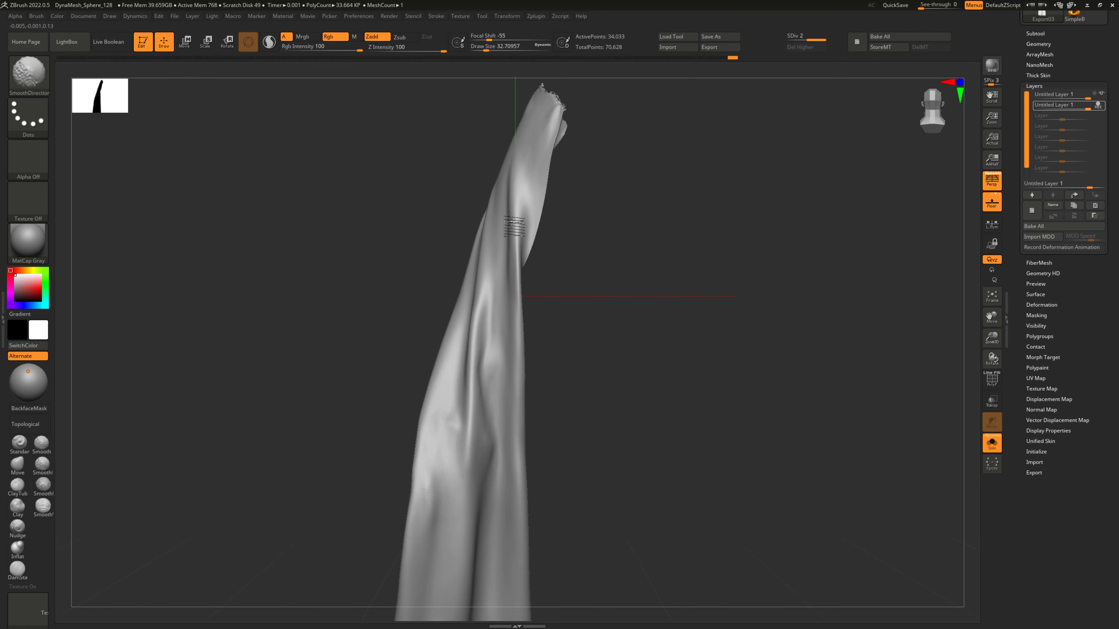
key("alt+s")
mouse_move(517, 300)
right_mouse_down()
mouse_move(523, 330)
mouse_move(529, 238)
mouse_move(546, 238)
mouse_move(521, 236)
mouse_move(548, 230)
mouse_move(547, 365)
mouse_move(477, 336)
right_mouse_up()
Rework the folds on the back of the robe with the Standard brush at size 20 and smooth them
key("b")
key("s")
key("t")
key("s")
left_click_drag(476, 336, 507, 335)
key("s")
key("shift")
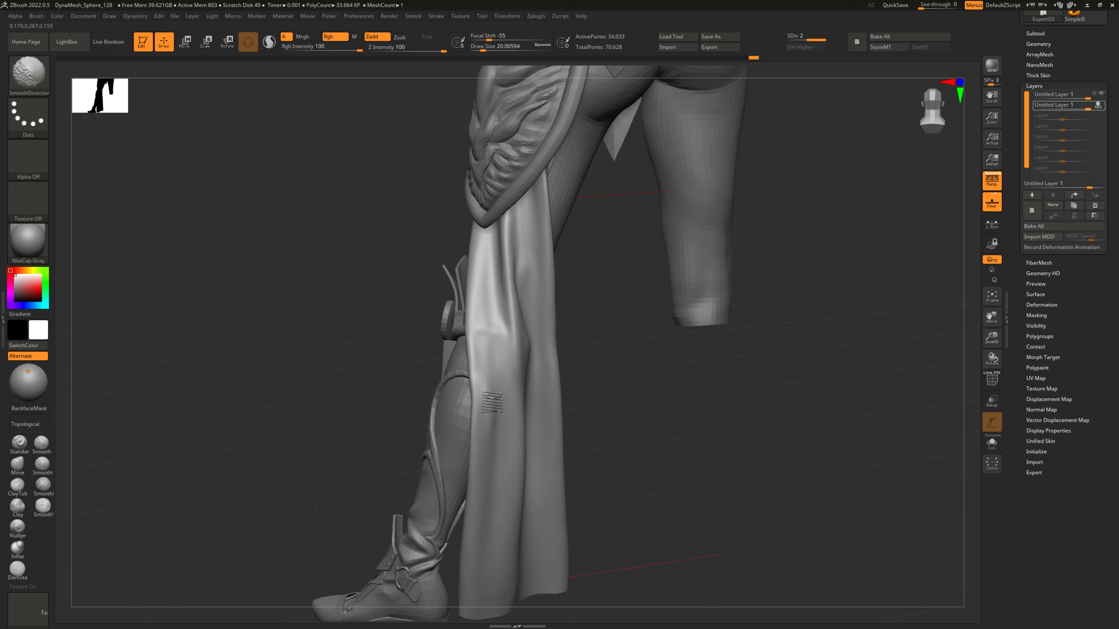
left_click_drag(489, 438, 492, 463, "shift")
right_click_drag(493, 462, 479, 450)
left_click_drag(527, 365, 532, 345, "shift")
mouse_move(532, 346)
right_mouse_down()
mouse_move(502, 340)
mouse_move(521, 336)
right_mouse_up()
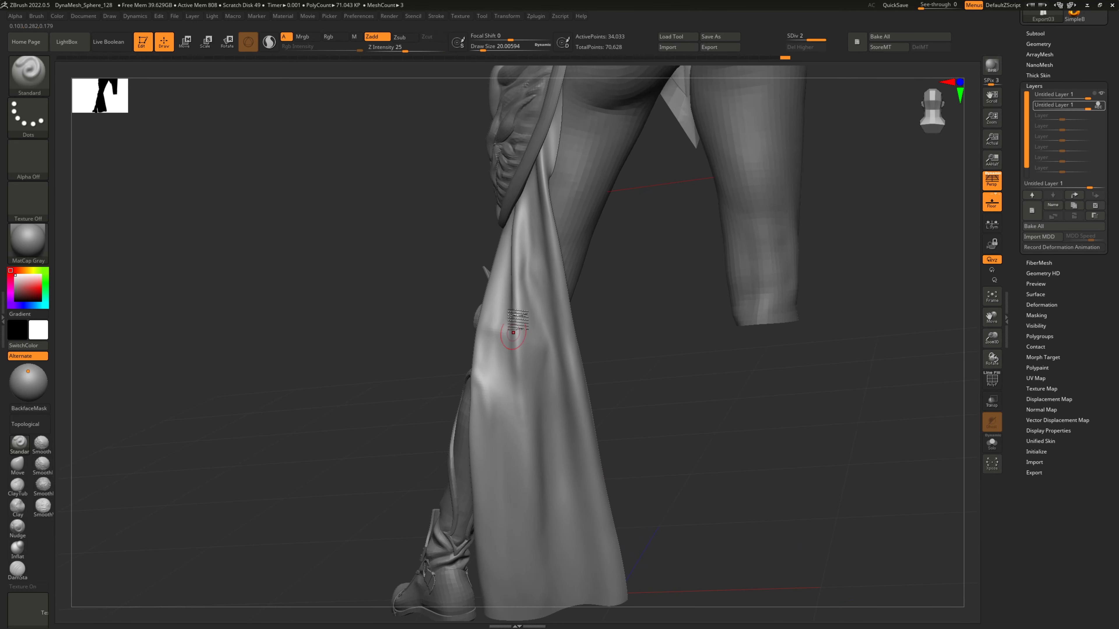
key("shift")
Adjust the robe around the thigh plate with the Move brush at a size of about 48
mouse_move(529, 406)
right_mouse_down("ctrl")
mouse_move(510, 362)
mouse_move(554, 402)
mouse_move(581, 408)
mouse_move(607, 371)
mouse_move(645, 370)
right_mouse_up("ctrl")
key("b")
key("m")
key("v")
mouse_move(525, 220)
right_mouse_down("ctrl")
mouse_move(507, 245)
mouse_move(430, 205)
mouse_move(491, 216)
right_mouse_up("ctrl")
key("s")
left_click_drag(493, 216, 540, 185)
right_click_drag(539, 185, 546, 150, "ctrl")
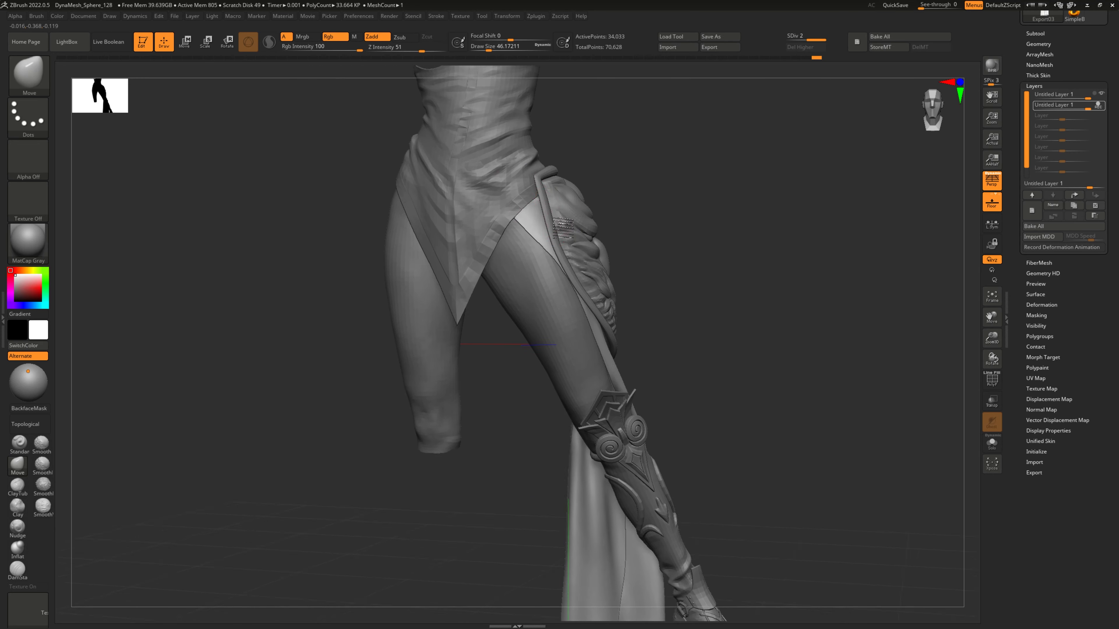
mouse_move(607, 230)
right_mouse_down()
mouse_move(488, 235)
mouse_move(524, 241)
mouse_move(564, 282)
mouse_move(557, 309)
mouse_move(467, 329)
right_mouse_up()
right_click_drag(582, 296, 664, 255)
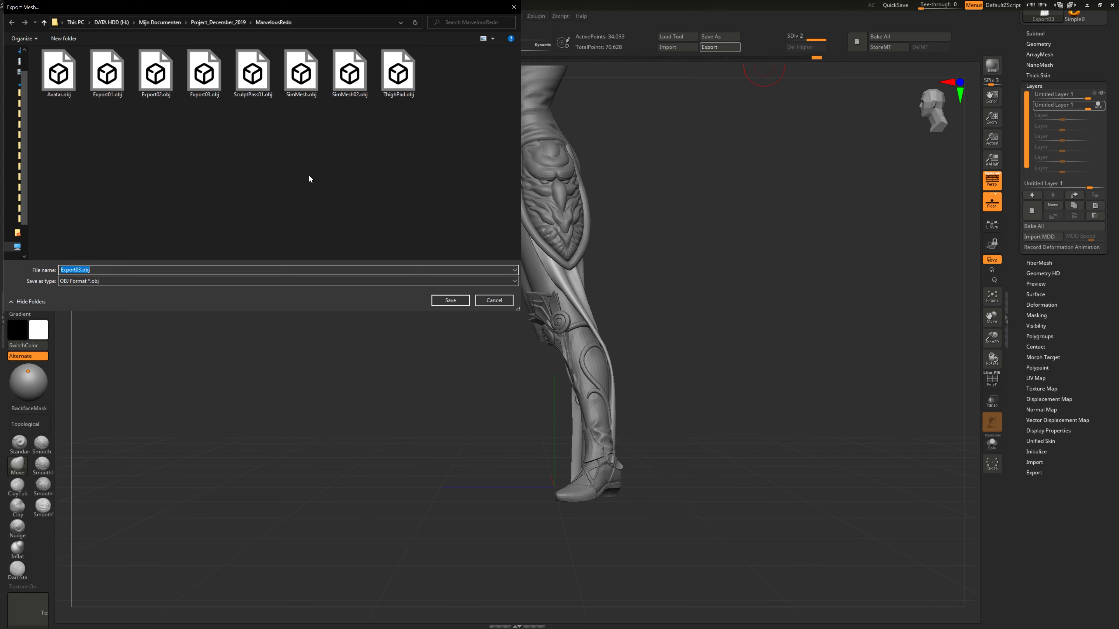
Export the sculpted robe as Export04.obj into the MarvelousRedo folder
left_click_drag(78, 270, 168, 286)
type("4")
key("Return")
Switch to Maya and move the previous robe mesh up beside the other loose robe meshes, away from the character
key("super")
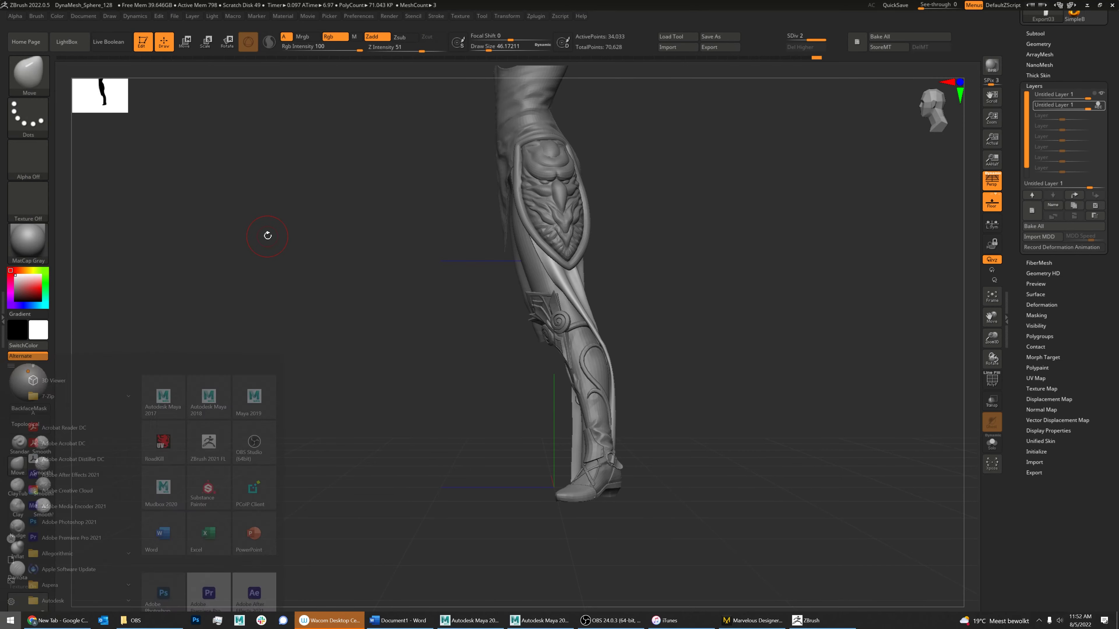
left_click(471, 621)
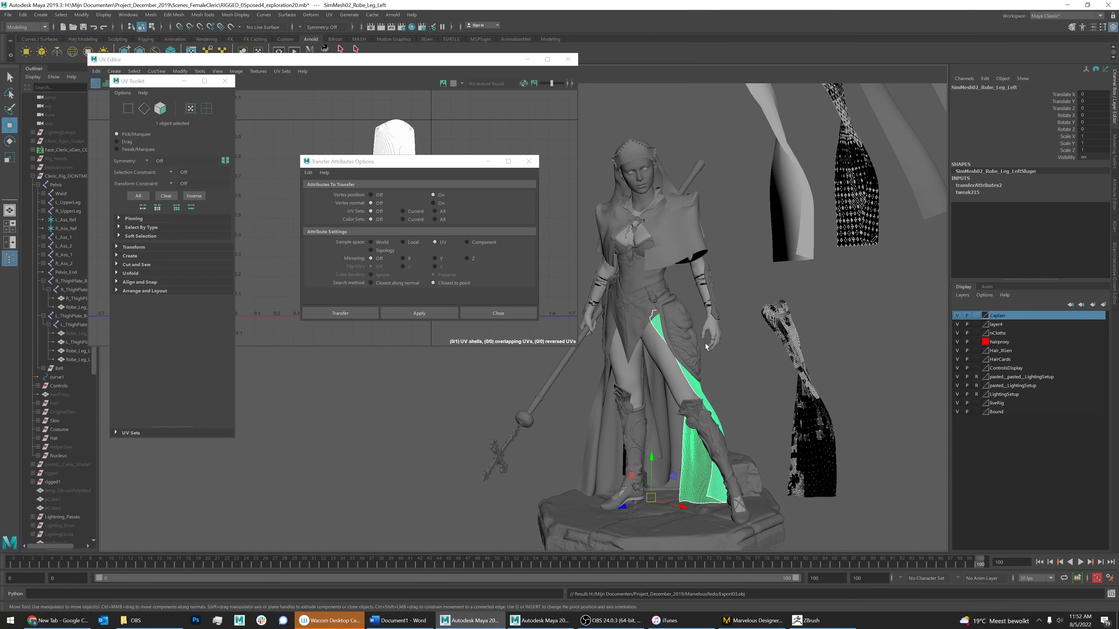
left_click(752, 375)
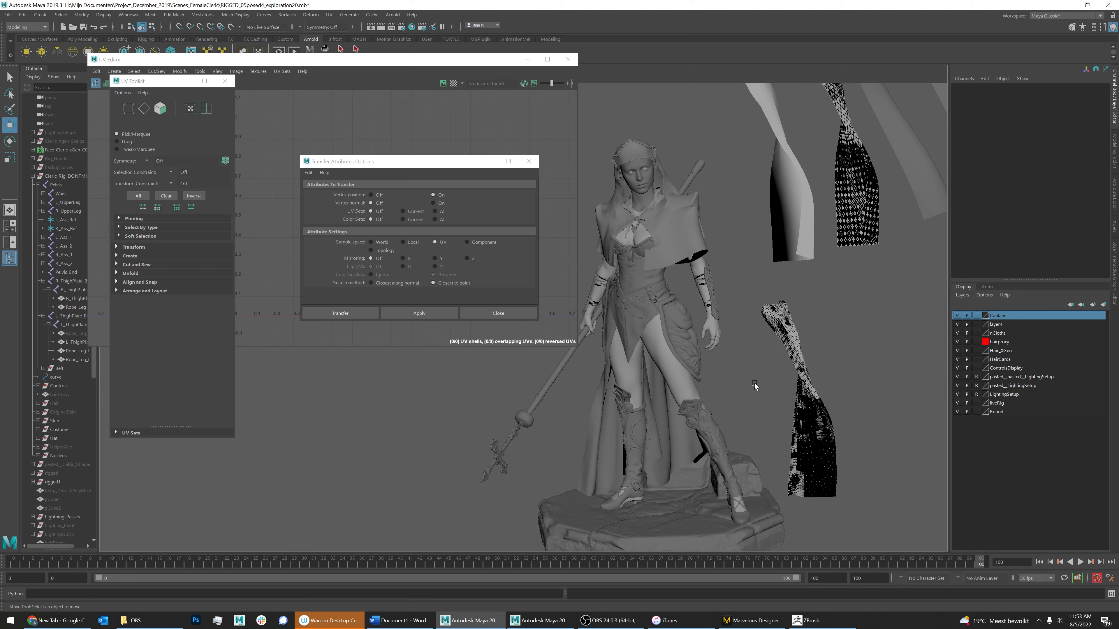
key("ctrl+z")
left_click_drag(781, 384, 876, 419)
middle_click_drag(821, 387, 929, 302)
left_click(795, 362)
Import Export04.obj from the MarvelousRedo folder, close the Transfer Attributes options and minimise the UV Editor
left_click(5, 15)
left_click(36, 116)
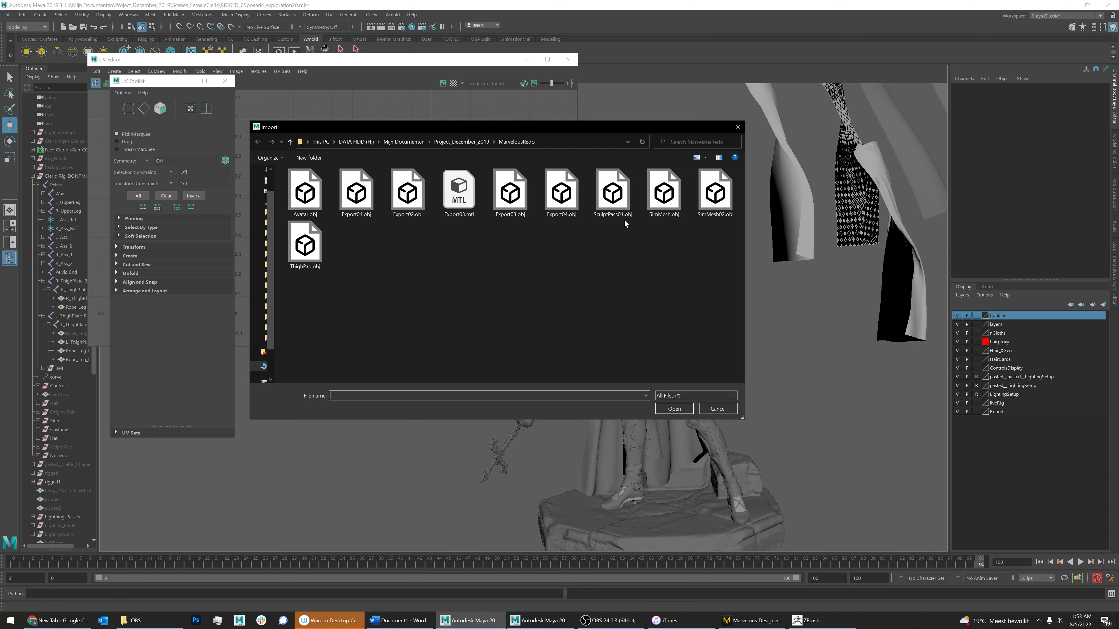
left_click(562, 193)
left_click(682, 406)
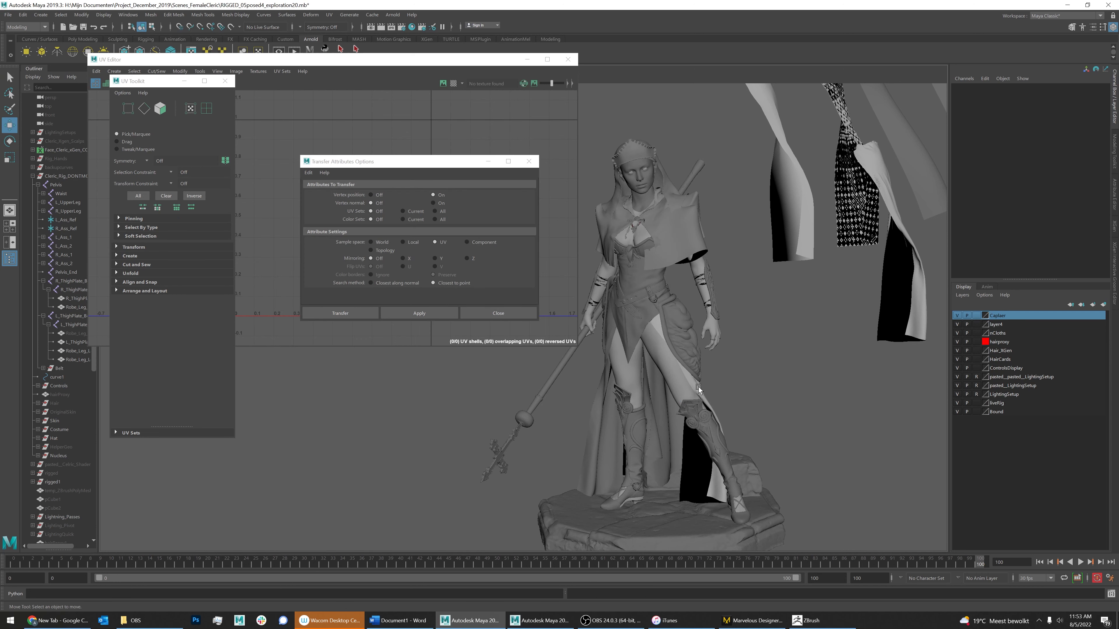
left_click(708, 387)
scroll(707, 400, "up", 3)
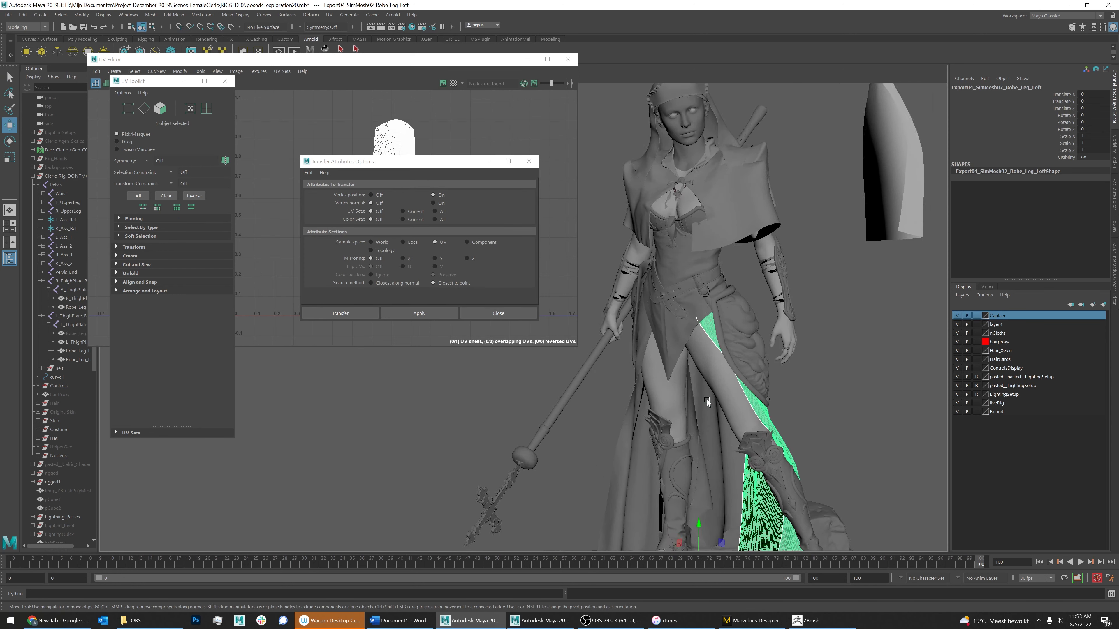
middle_click_drag(778, 432, 685, 267, "alt")
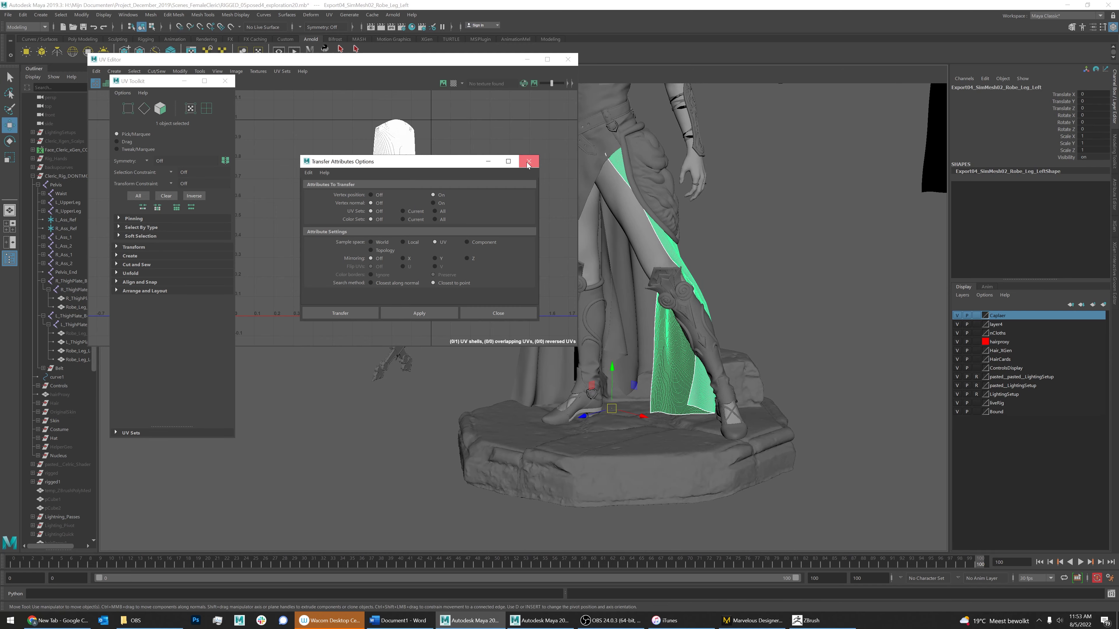
left_click(529, 161)
left_click(523, 63)
Soften the edges of the imported left leg robe mesh
left_click(802, 222)
left_click_drag(780, 309, 664, 320, "alt")
scroll(664, 320, "up", 3)
left_click_drag(509, 365, 451, 345, "alt")
scroll(449, 341, "up", 8)
left_click(447, 339)
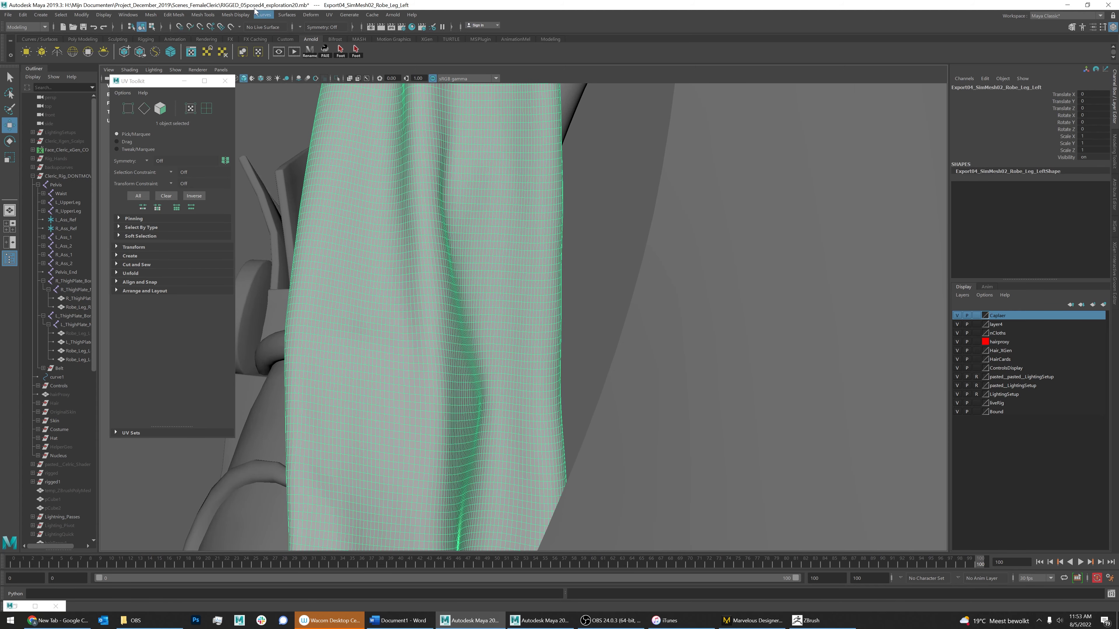
left_click(235, 16)
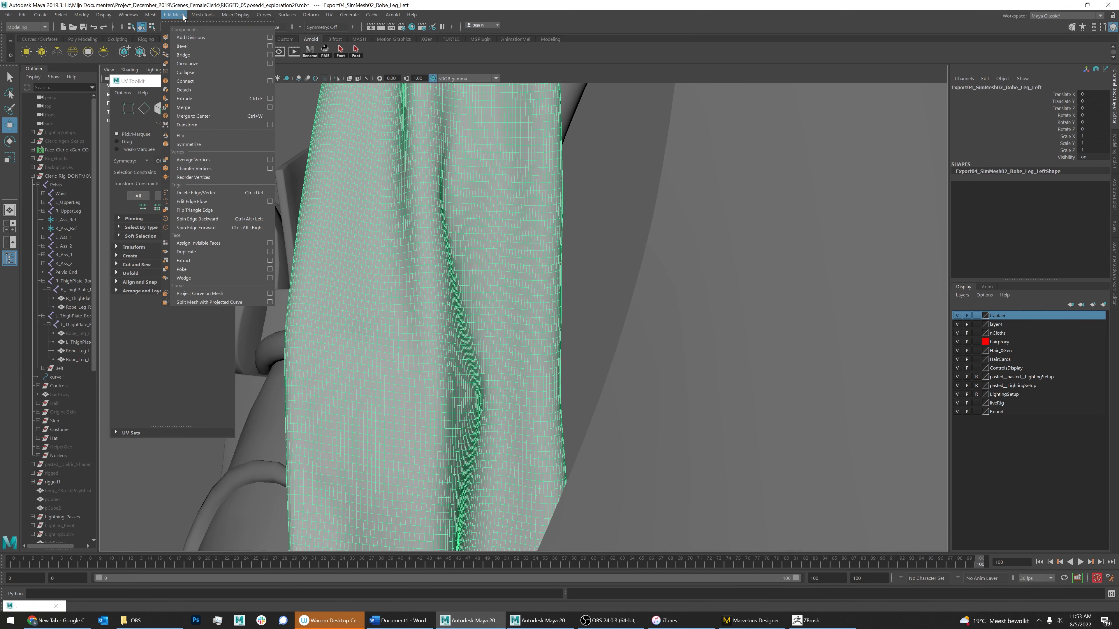
mouse_move(235, 15)
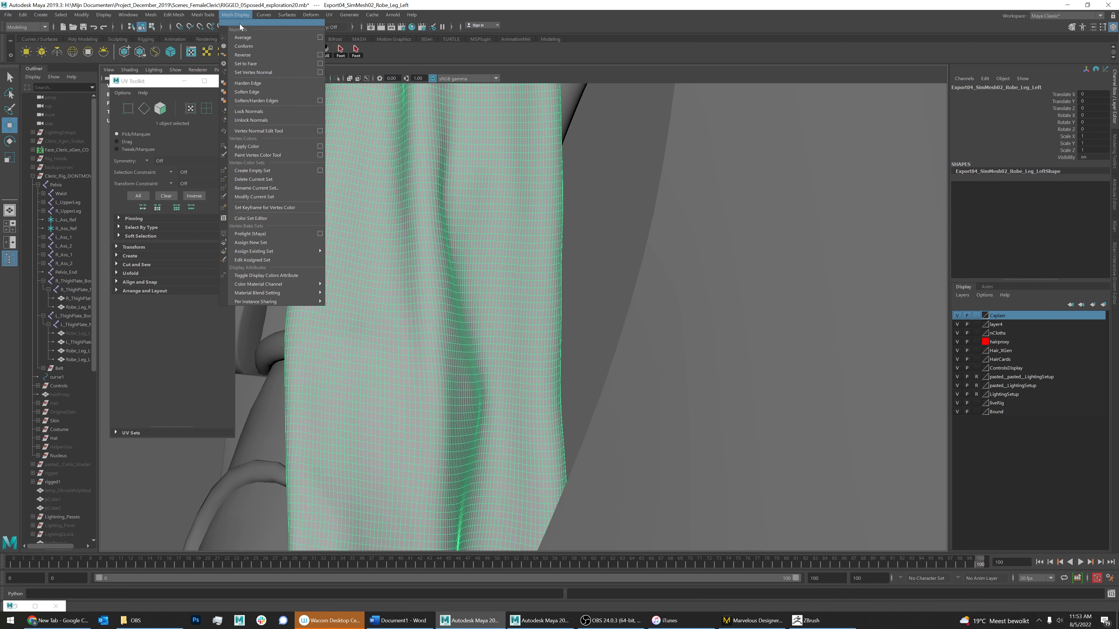
left_click(255, 92)
left_click(578, 213)
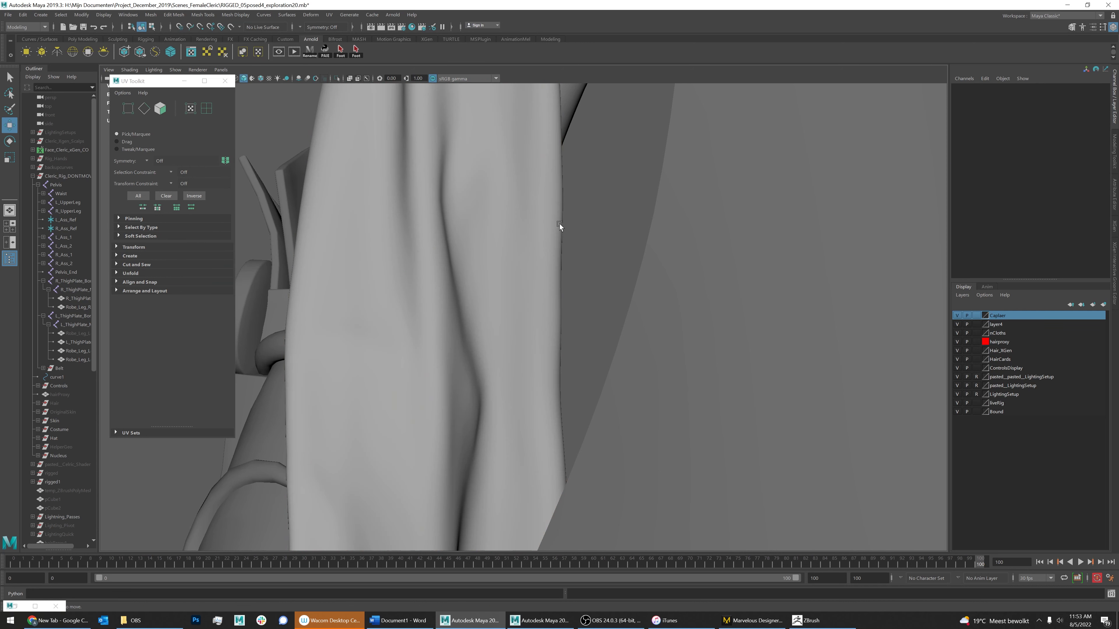
Hide the nCloths display layer and check how the left leg robe falls behind the leg
scroll(642, 340, "down", 6)
left_click(642, 340)
left_click(509, 343)
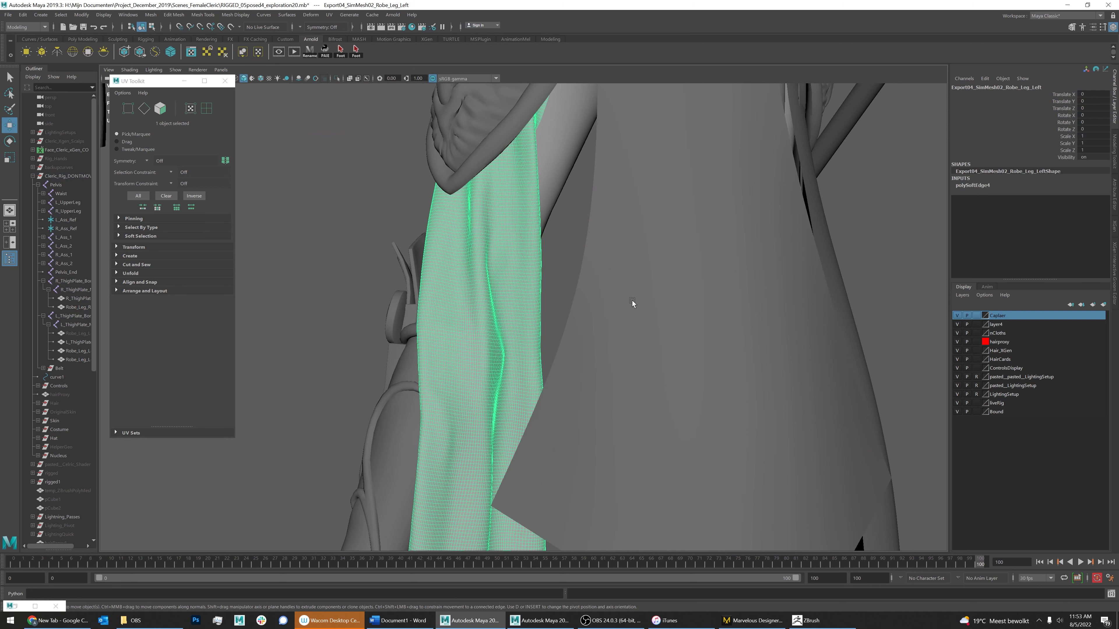
scroll(633, 300, "down", 5)
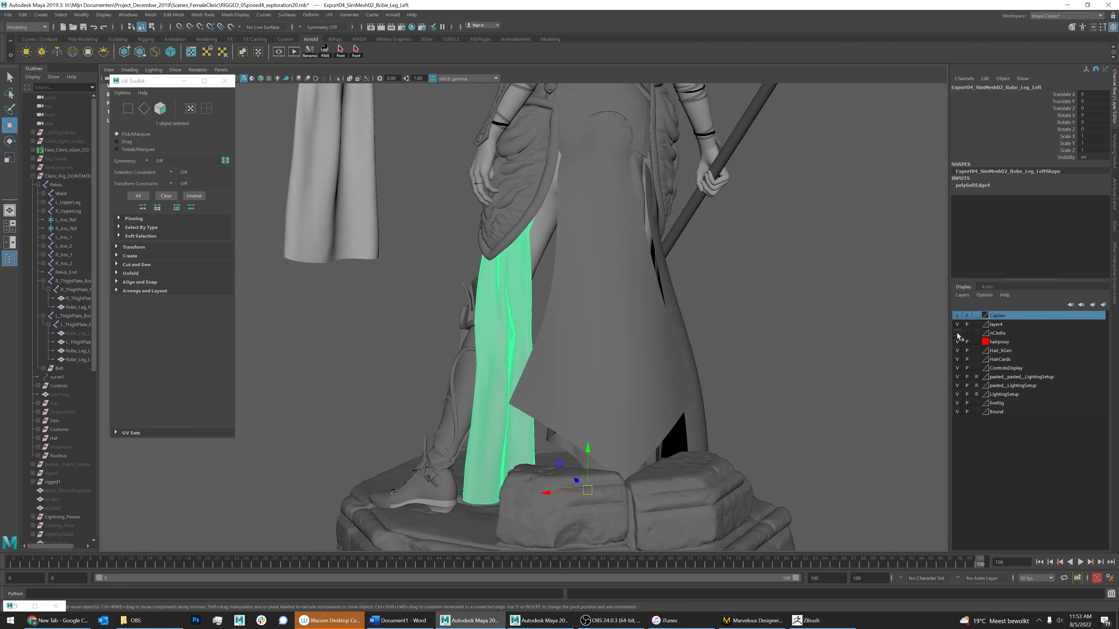
left_click(957, 333)
left_click_drag(624, 345, 541, 345, "alt")
left_click(541, 345)
scroll(507, 339, "up", 2)
left_click(375, 345)
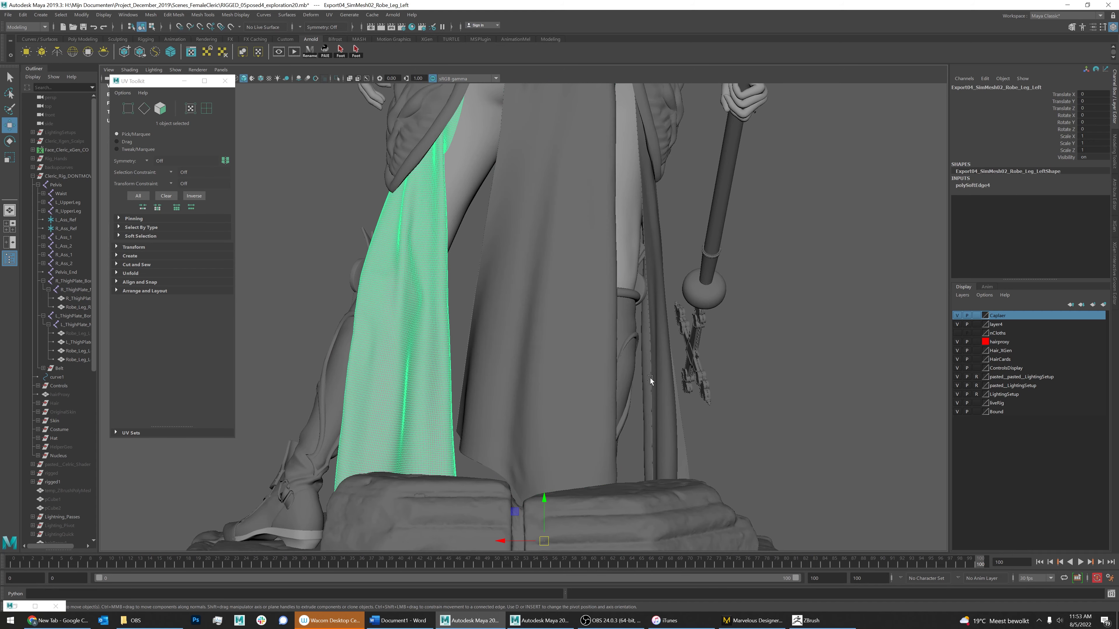
Extrude all faces of the left leg robe by a small local Z offset to give the cloth thickness, and return to object mode
left_click(655, 379)
left_click(401, 366)
left_click_drag(401, 365, 574, 188, "alt")
right_click_drag(574, 187, 606, 206, "alt")
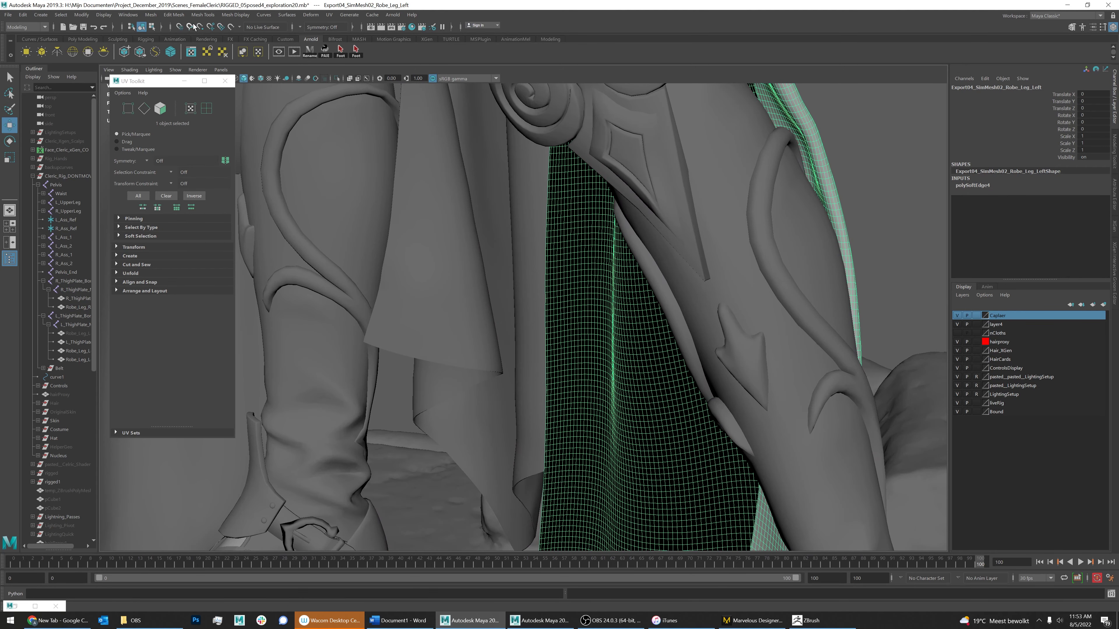
left_click(92, 39)
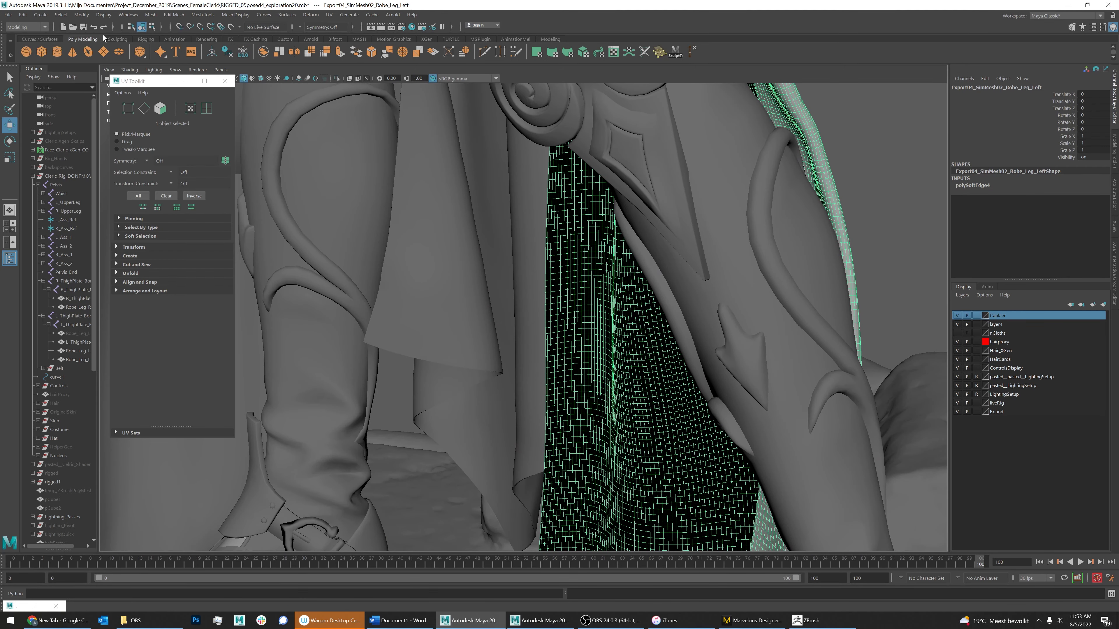
left_click(177, 14)
left_click(181, 99)
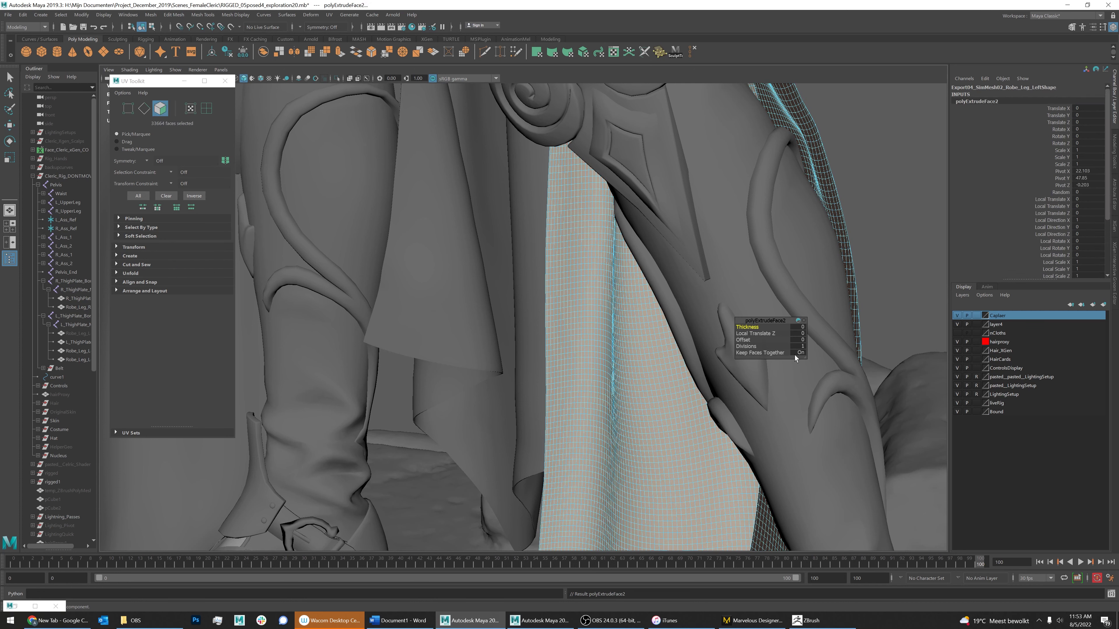
middle_click_drag(637, 421, 547, 115, "alt")
left_click_drag(625, 230, 434, 246, "alt")
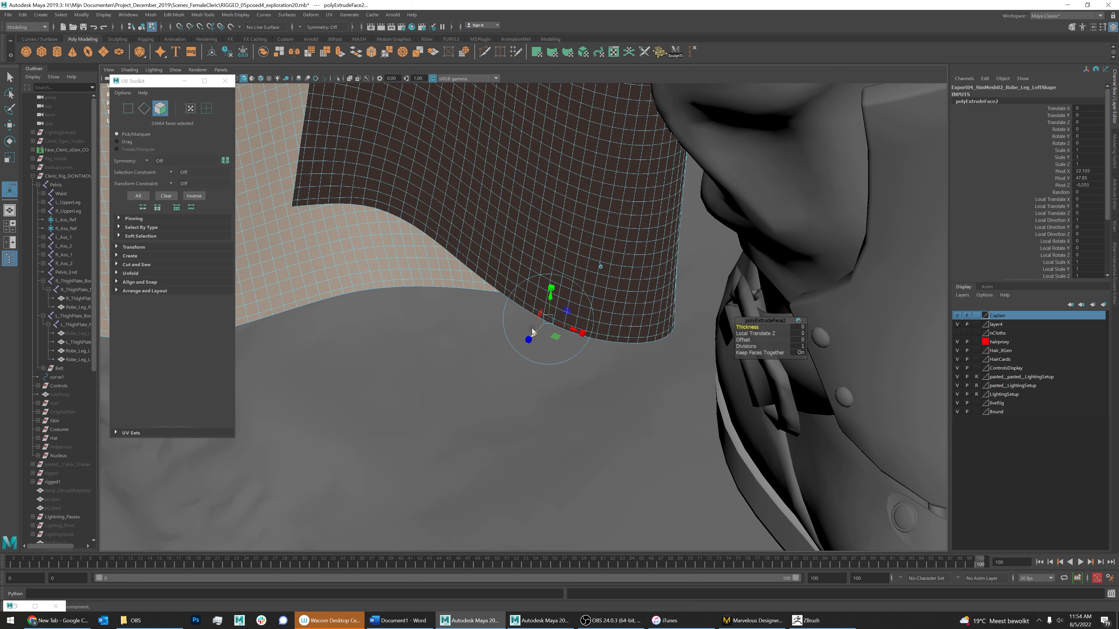
left_click_drag(537, 333, 532, 325)
left_click_drag(507, 242, 514, 153, "alt")
scroll(479, 383, "up", 6)
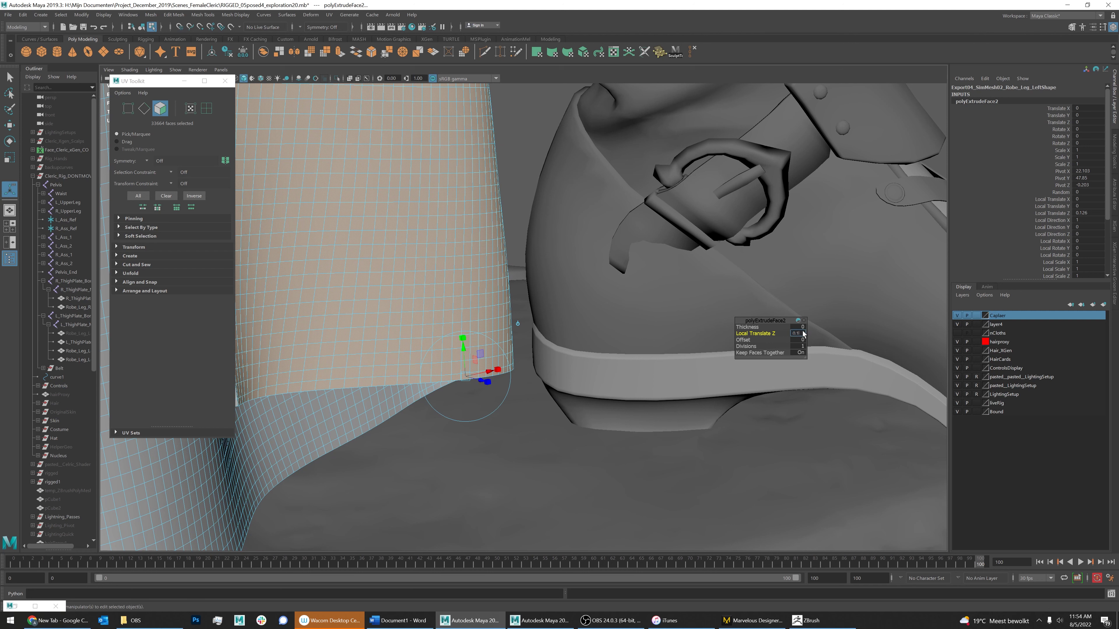
key("Return")
right_click_drag(395, 180, 445, 165)
left_click(533, 114)
Compare the extruded hem with the back robe, and soften the edges of the thickened left leg robe
left_click_drag(528, 118, 434, 196, "alt")
middle_click_drag(434, 208, 686, 237, "alt")
left_click_drag(684, 258, 599, 258, "alt")
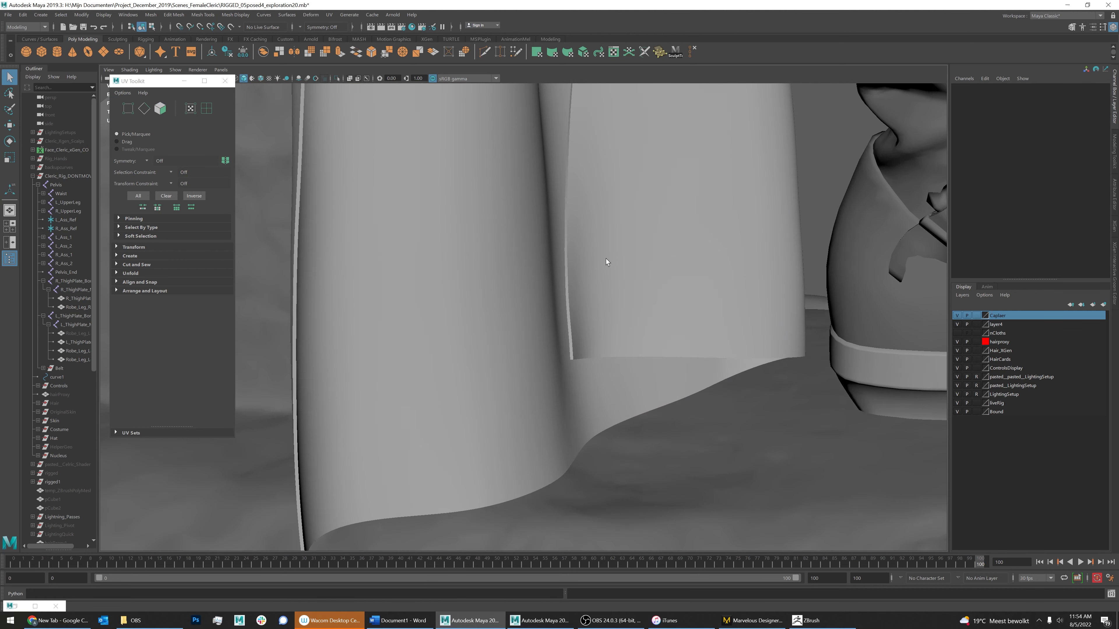
right_click_drag(599, 259, 467, 296, "alt")
middle_click_drag(467, 300, 609, 310, "alt")
left_click(584, 292)
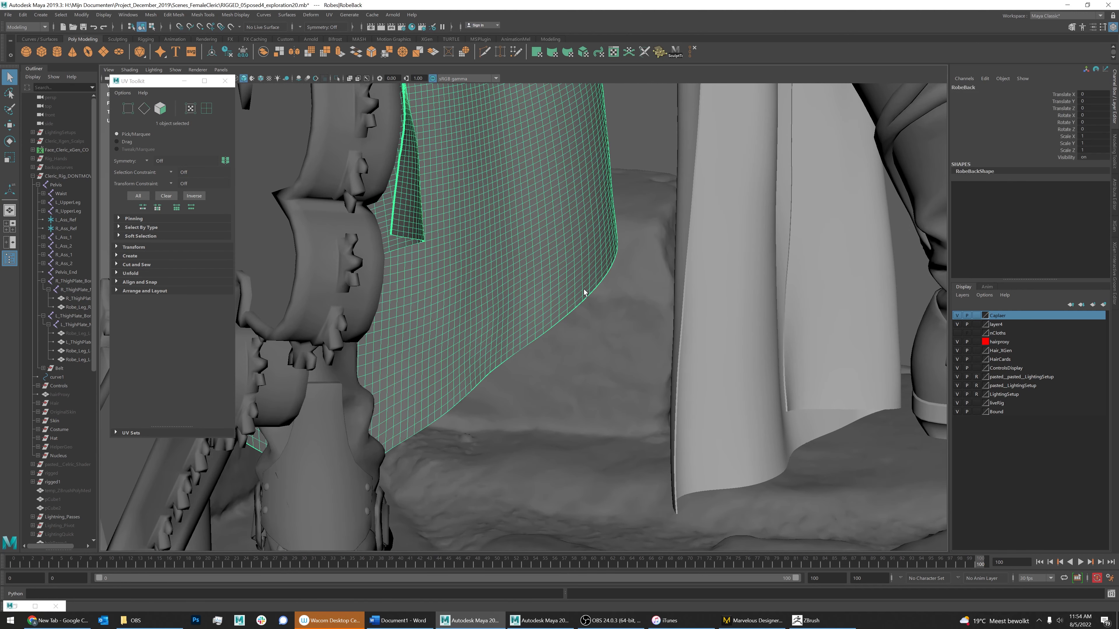
left_click_drag(575, 289, 483, 351, "alt")
left_click(483, 351)
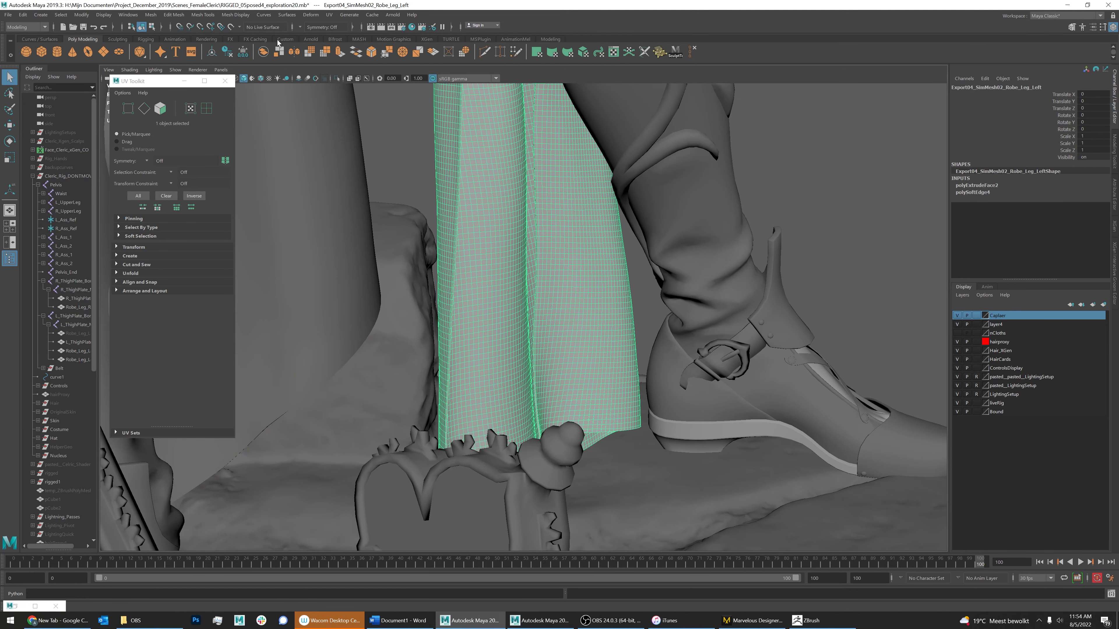
left_click(233, 15)
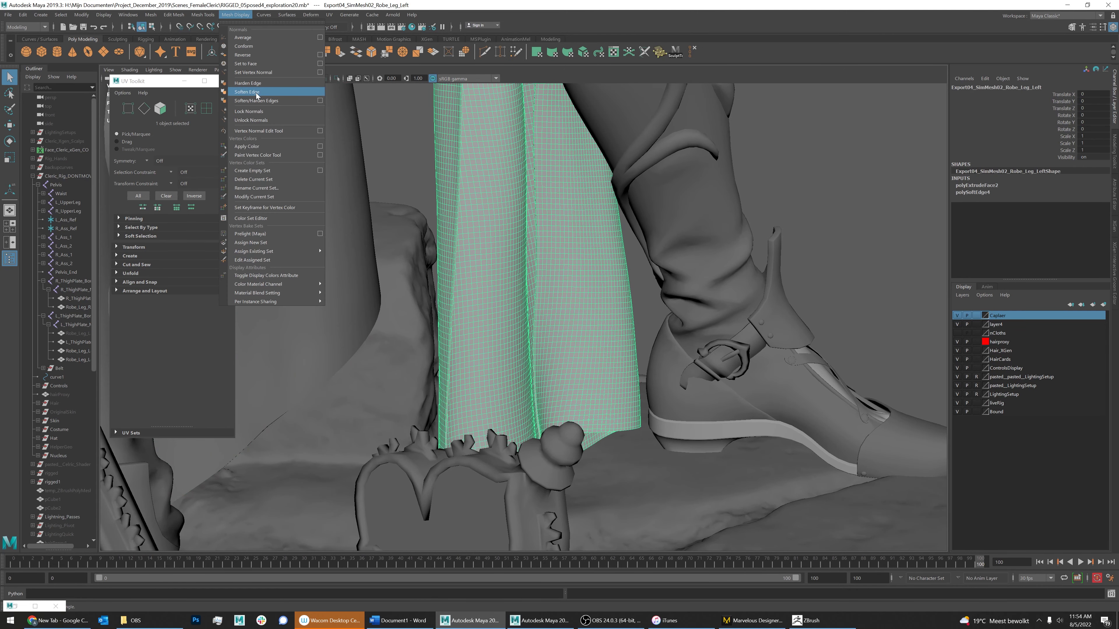
left_click(256, 93)
key("w")
left_click(816, 183)
Open the material of the right leg robe and copy its name, WhiteRobesDirt_Mat
scroll(482, 225, "down", 8)
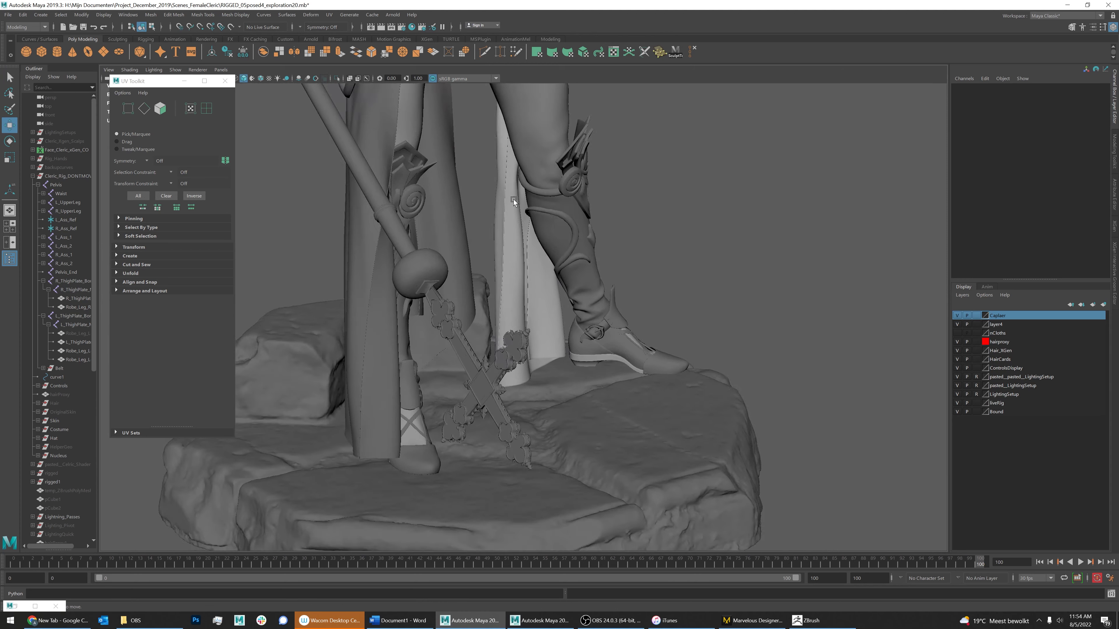
left_click_drag(603, 207, 484, 232, "alt")
middle_click_drag(630, 196, 578, 330, "alt")
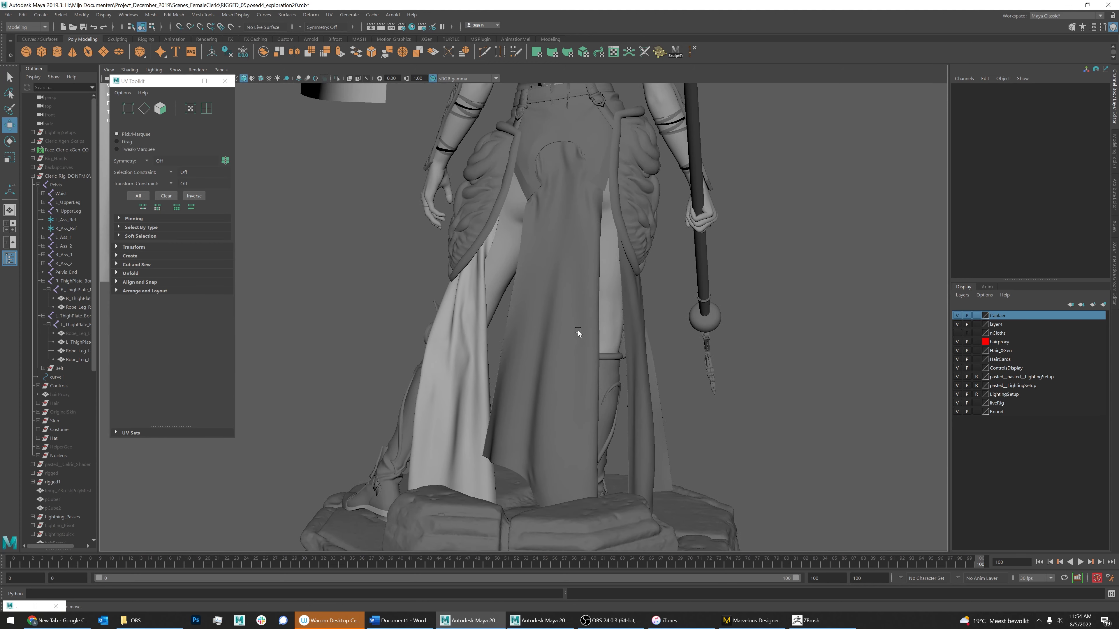
left_click_drag(578, 330, 668, 318, "alt")
left_click(681, 315)
key("ctrl+a")
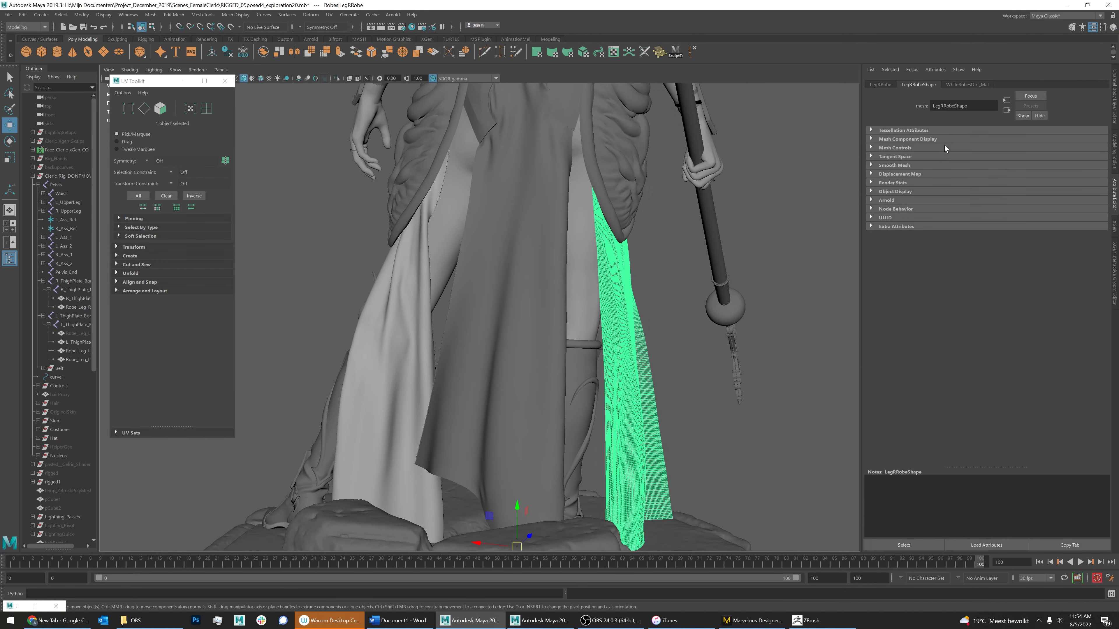
left_click(966, 84)
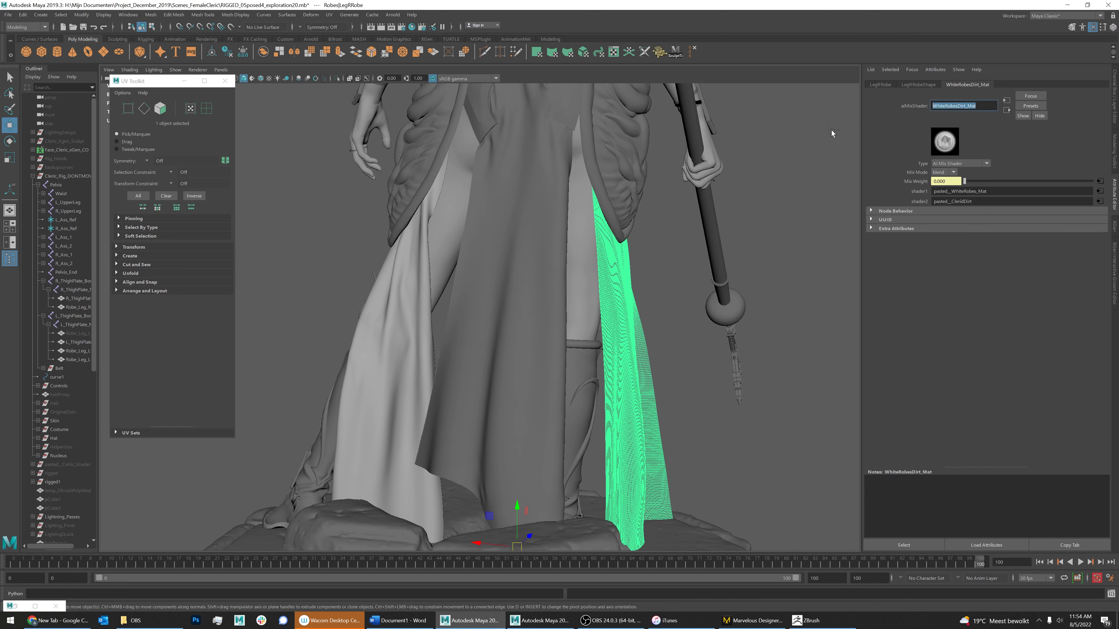
Find WhiteRobesDirt_Mat in the Hypershade, assign it to the new left leg robe and minimise the Hypershade
left_click(688, 309)
left_click(454, 271)
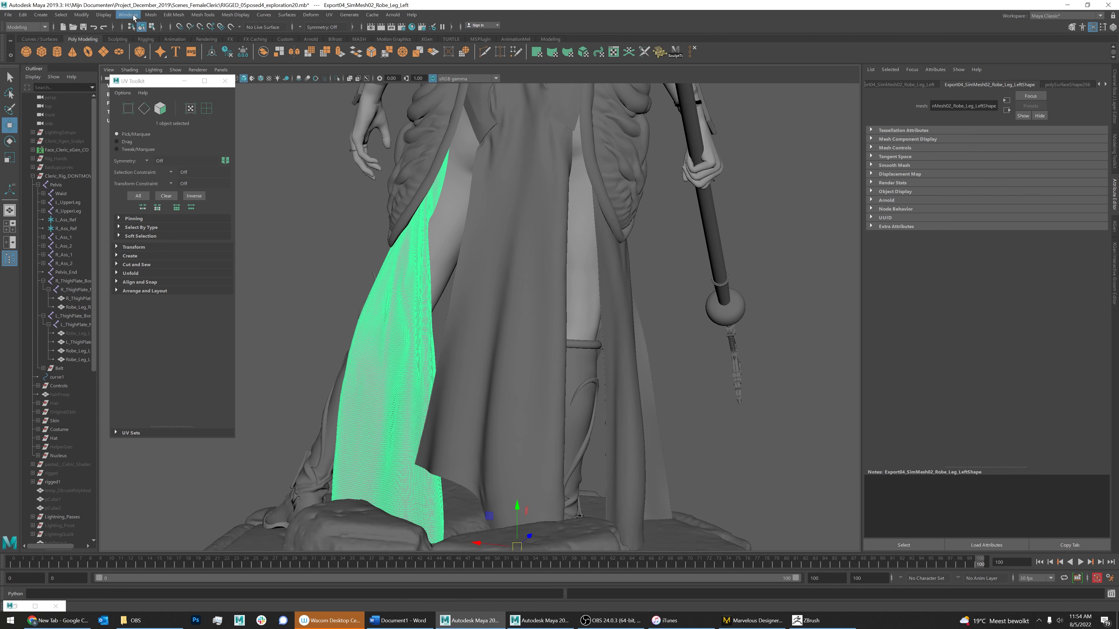
left_click(151, 15)
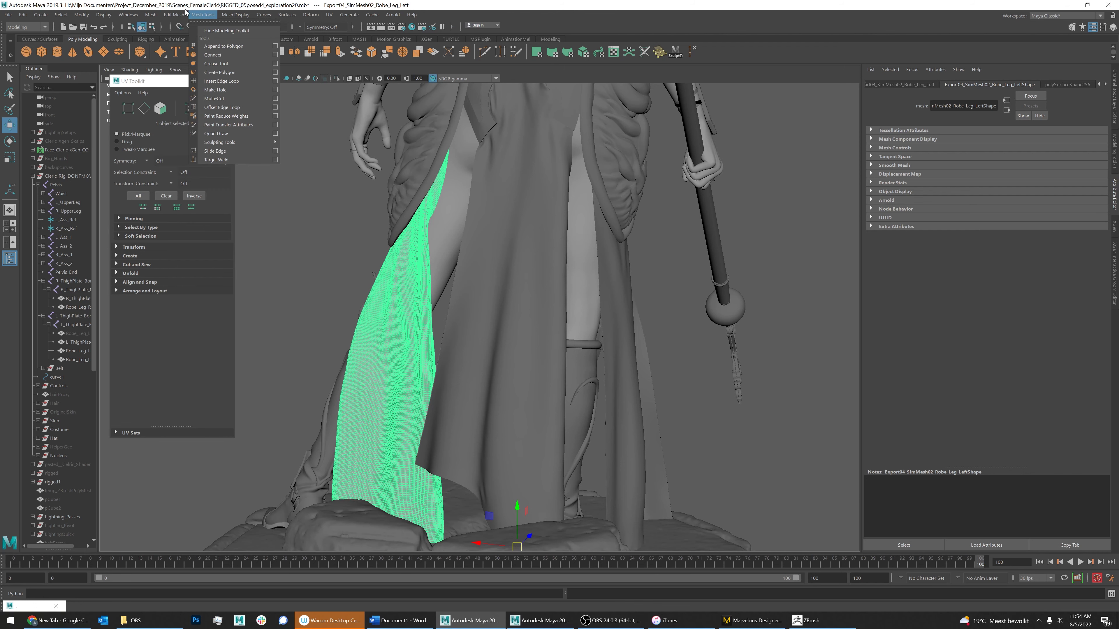
mouse_move(128, 15)
mouse_move(177, 72)
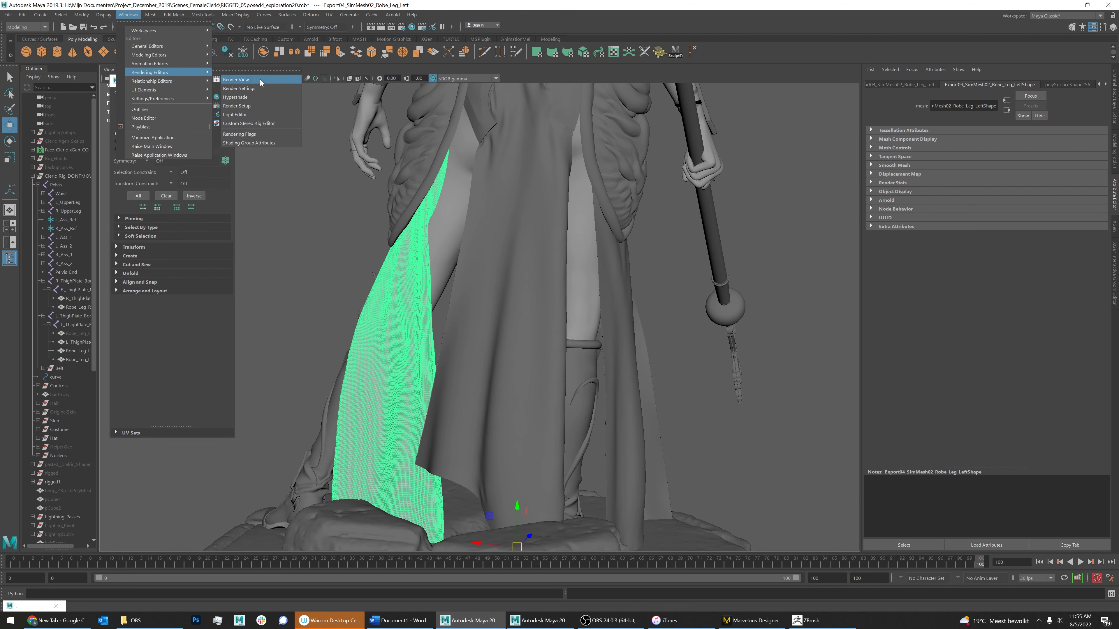
left_click(262, 98)
right_click_drag(12, 62, 70, 43)
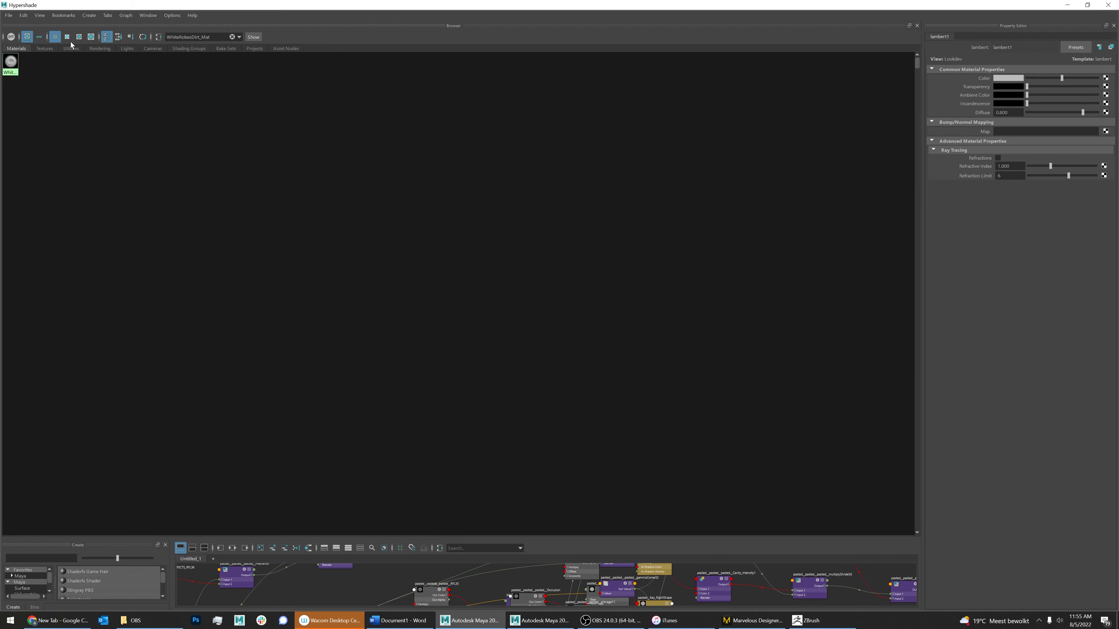
left_click(1075, 4)
left_click(286, 292)
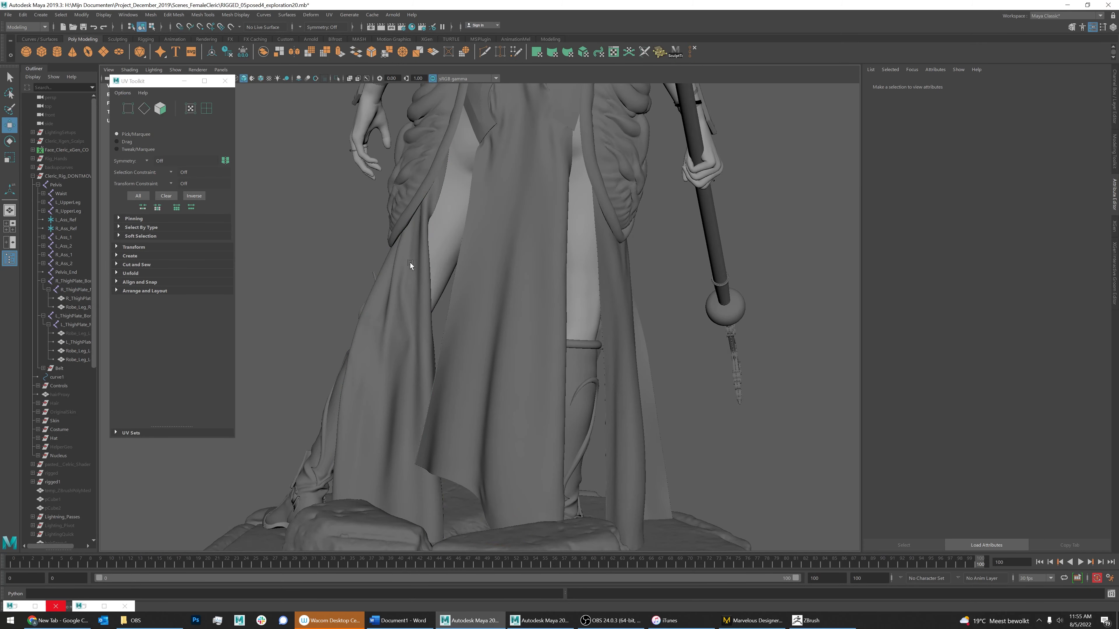
Close the UV Toolkit and delete the loose robe meshes beside the character and the spare head above it
left_click_drag(411, 262, 542, 262, "alt")
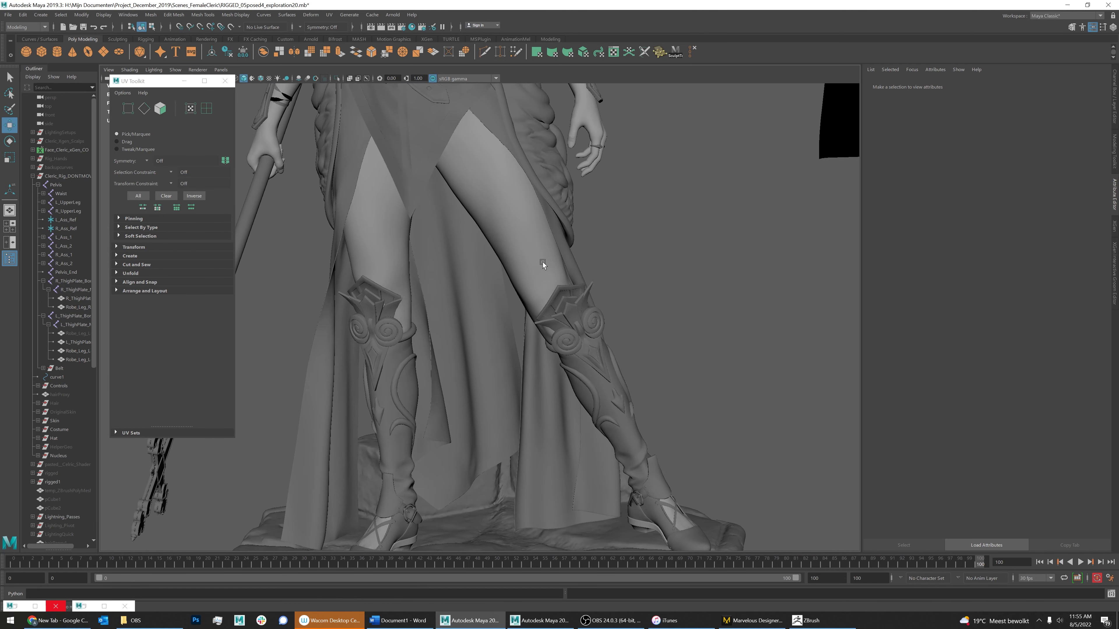
left_click(229, 82)
scroll(622, 204, "down", 10)
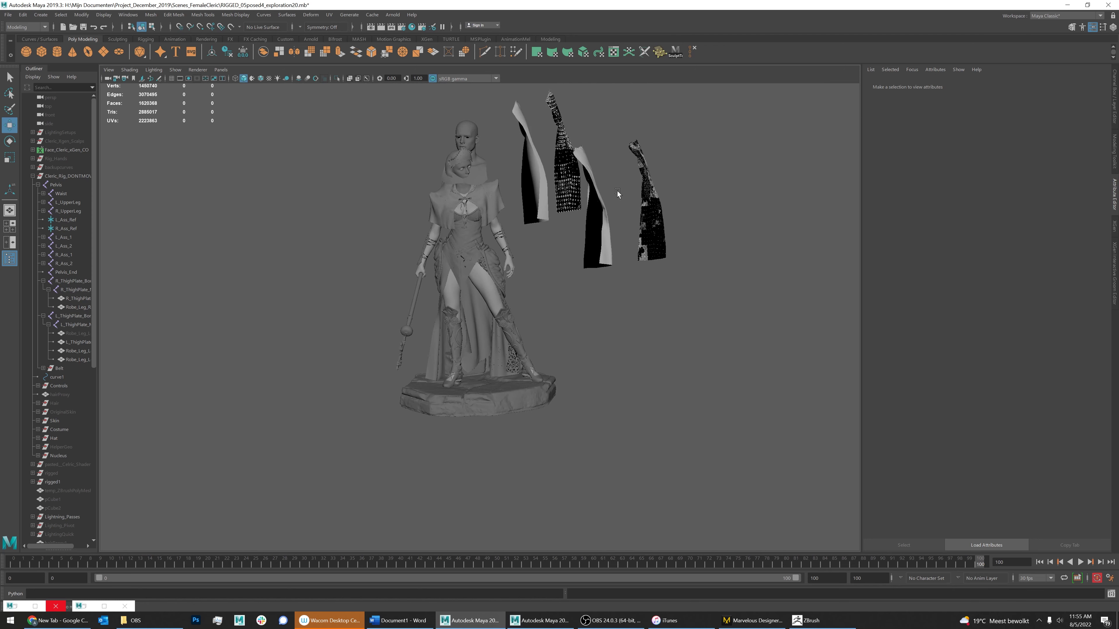
middle_click_drag(616, 187, 590, 252, "alt")
left_click_drag(490, 161, 664, 230)
key("Delete")
left_click(443, 195)
key("Delete")
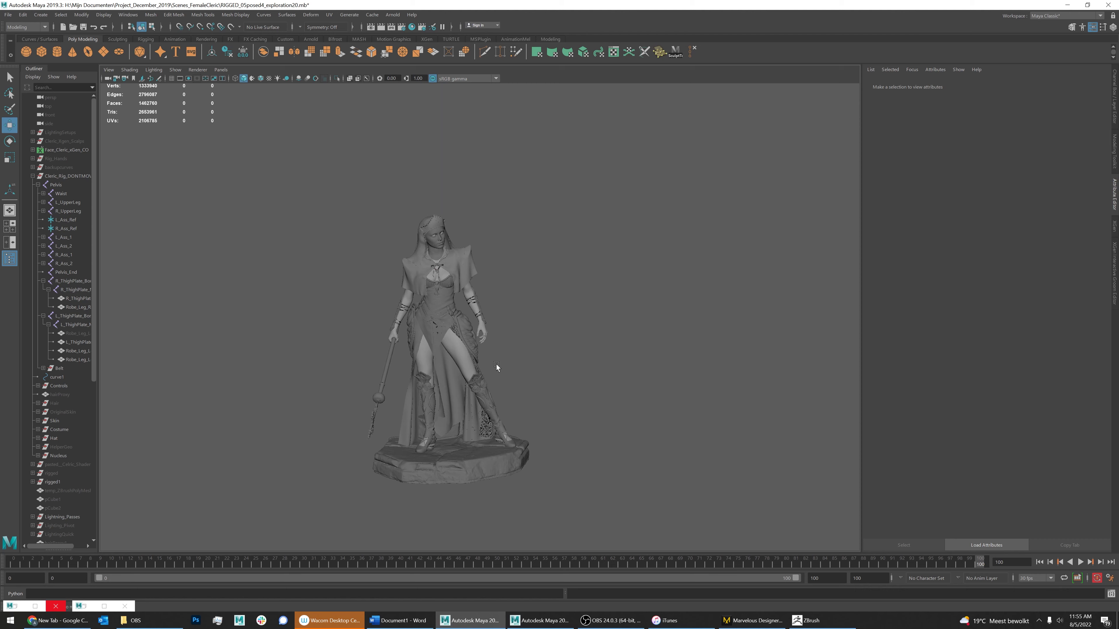
Show all object types in the viewport and collapse the cleric rig group in the Outliner
scroll(506, 457, "up", 10)
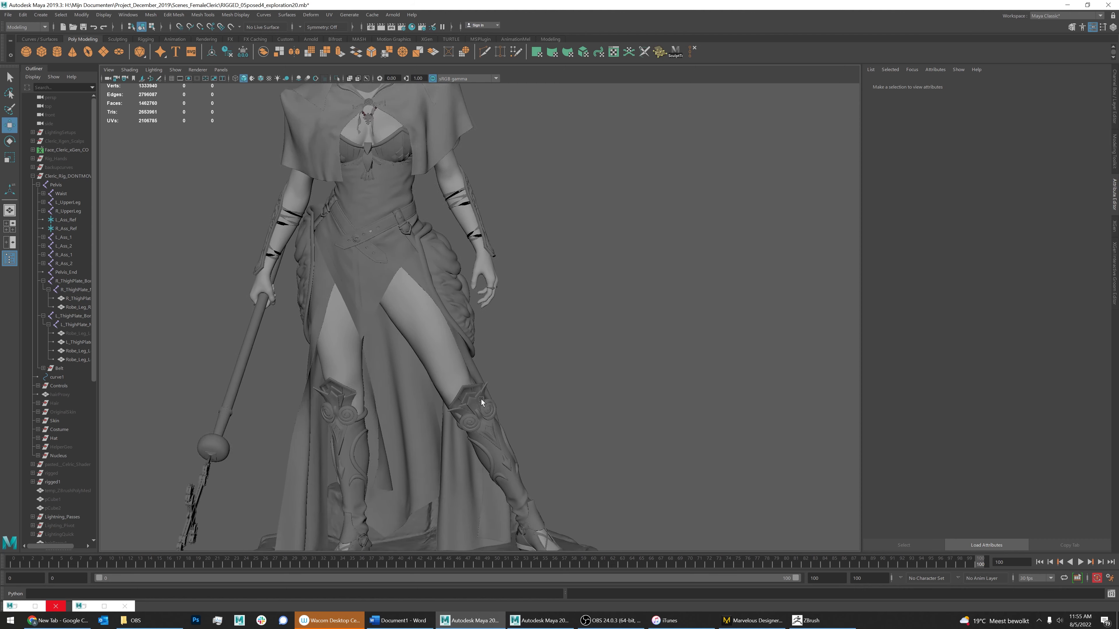
middle_click_drag(480, 376, 566, 261, "alt")
left_click_drag(565, 262, 456, 348, "alt")
right_click_drag(390, 337, 473, 317, "alt")
left_click_drag(474, 317, 573, 338, "alt")
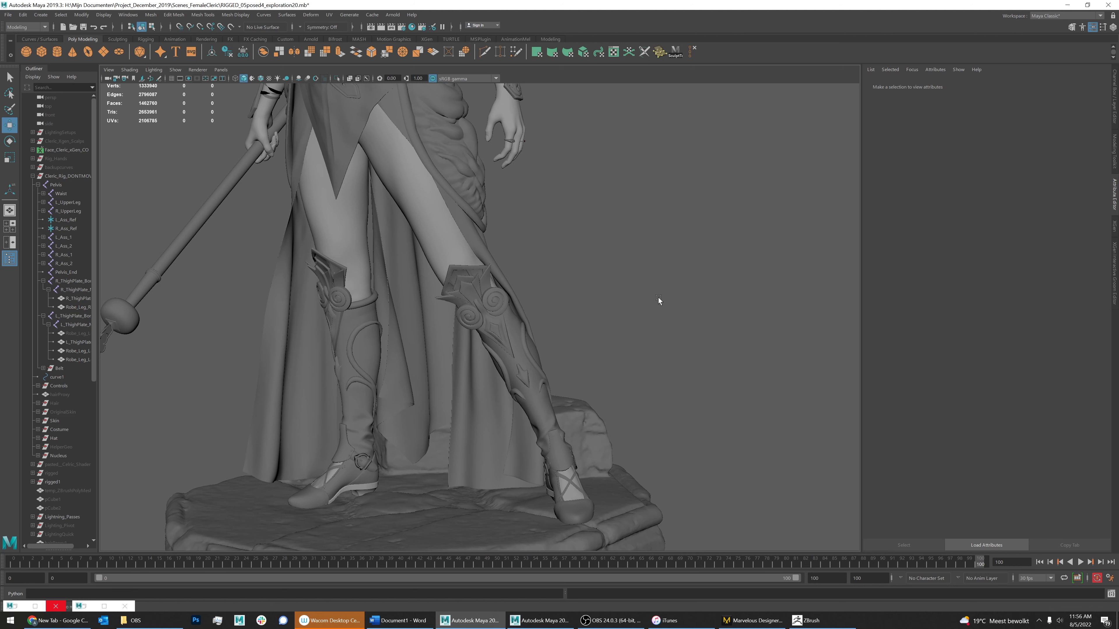
key("ctrl+a")
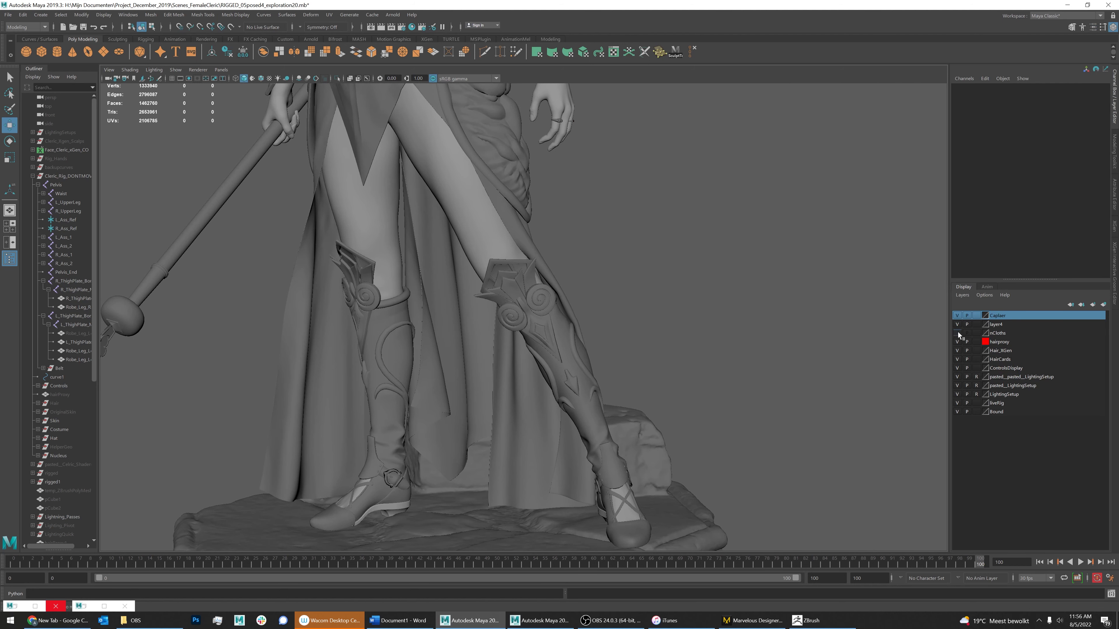
left_click(176, 69)
left_click(185, 97)
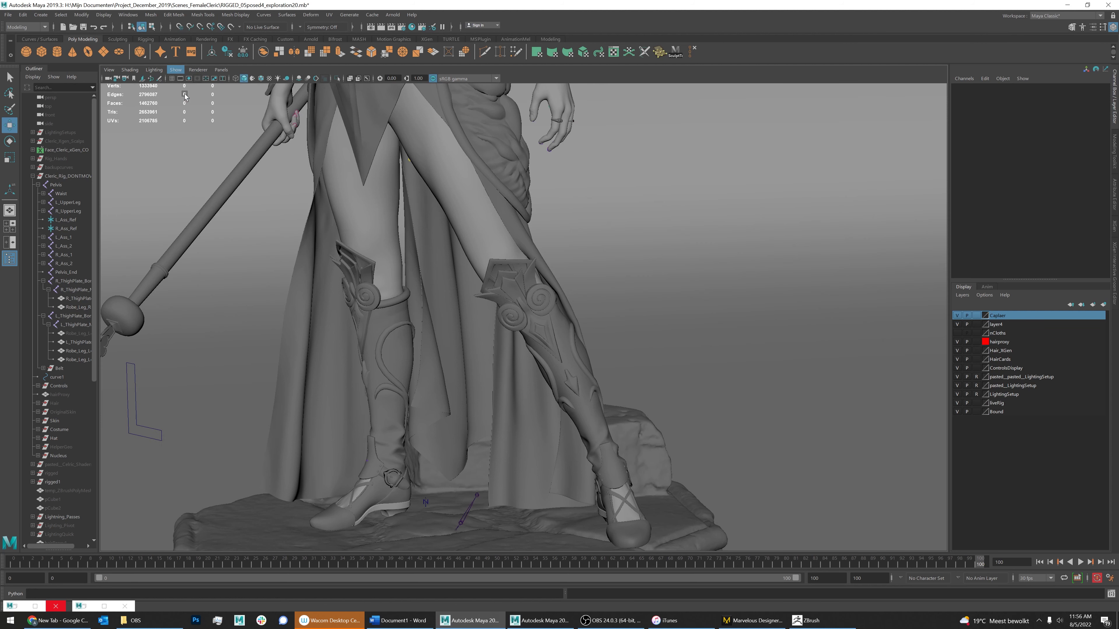
left_click(32, 176)
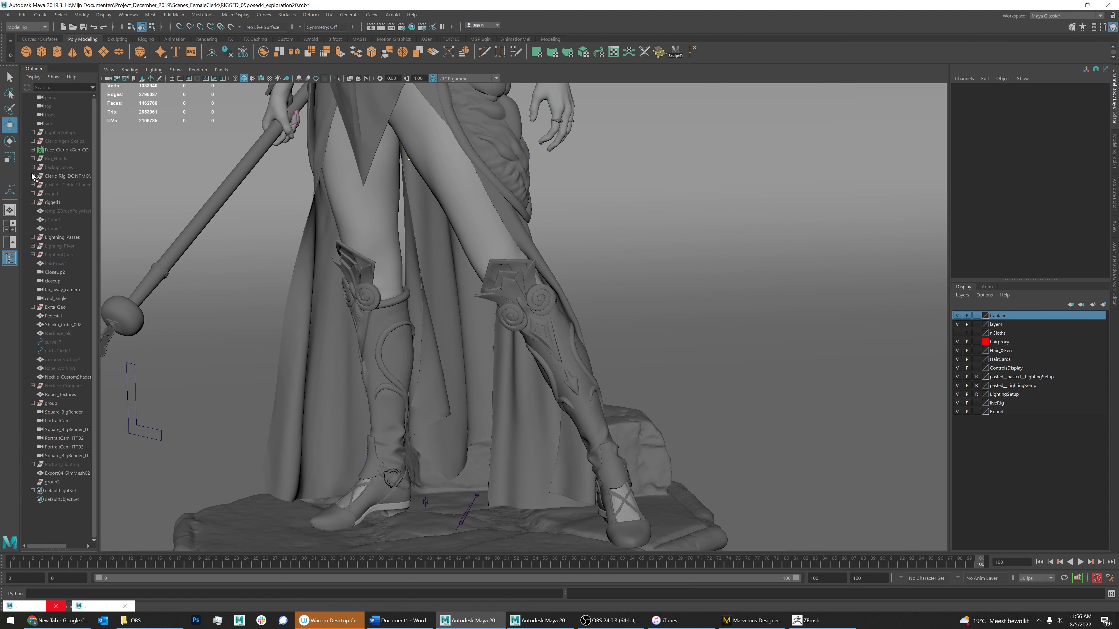
Compare the Arnold shape attributes of the right leg robe with those of the new left leg robe
left_click(196, 70)
left_click(349, 371)
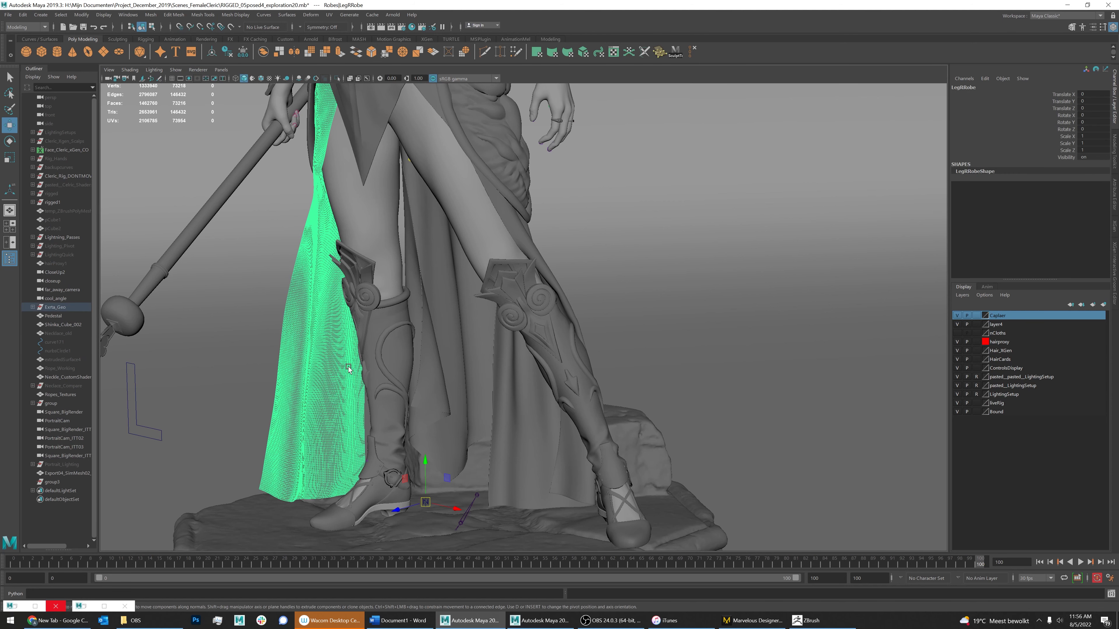
key("ctrl+a")
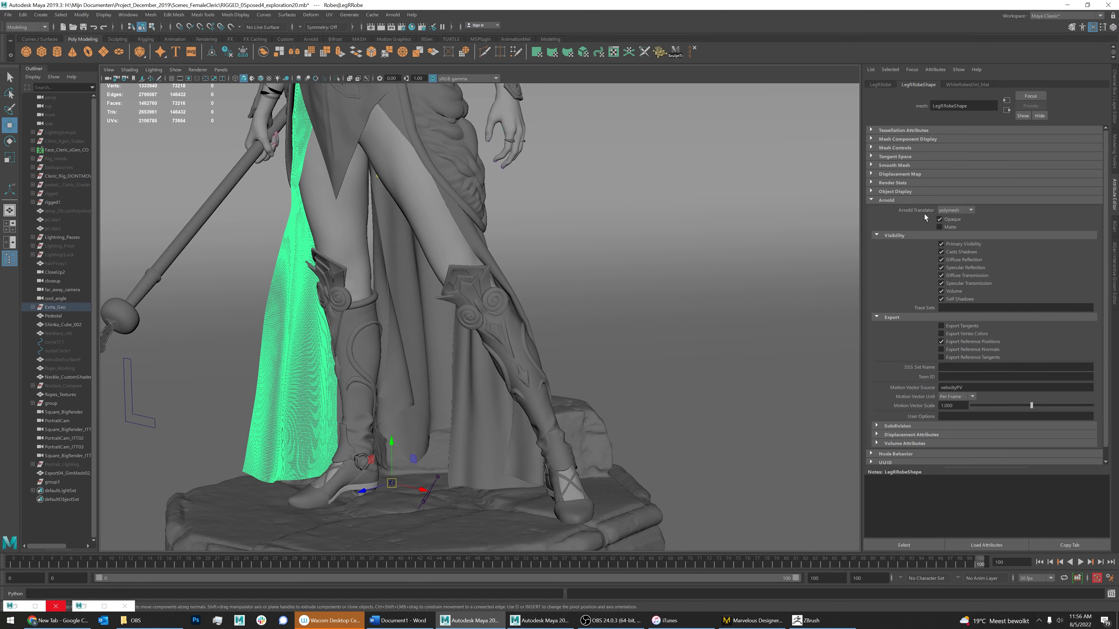
left_click(498, 392)
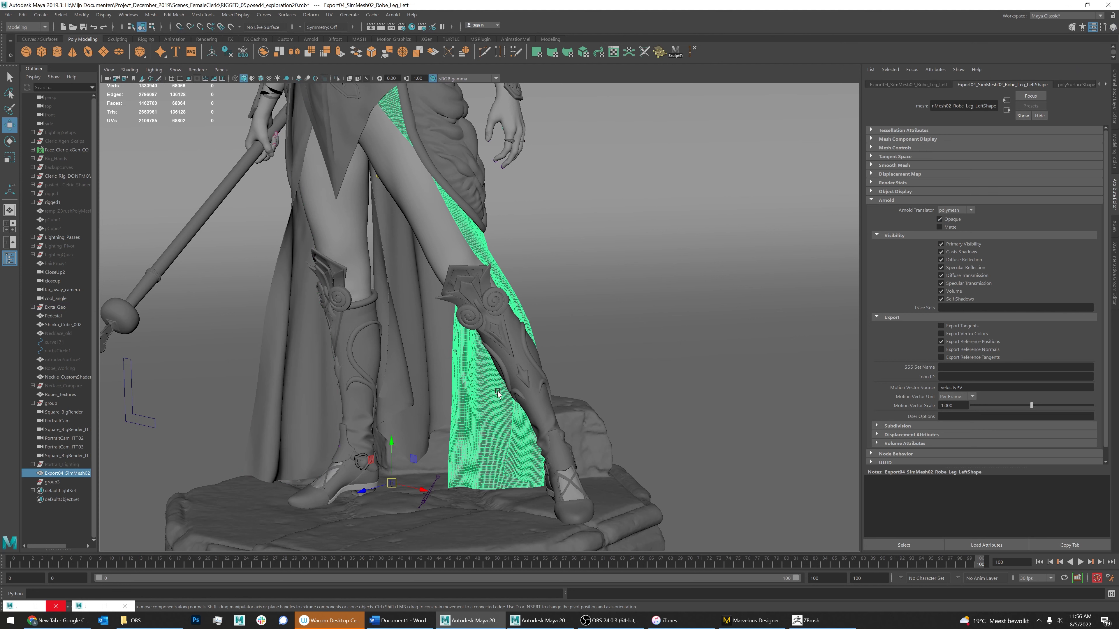
Render the viewport with Arnold and examine the textured left leg robe from the front and back
left_click(199, 70)
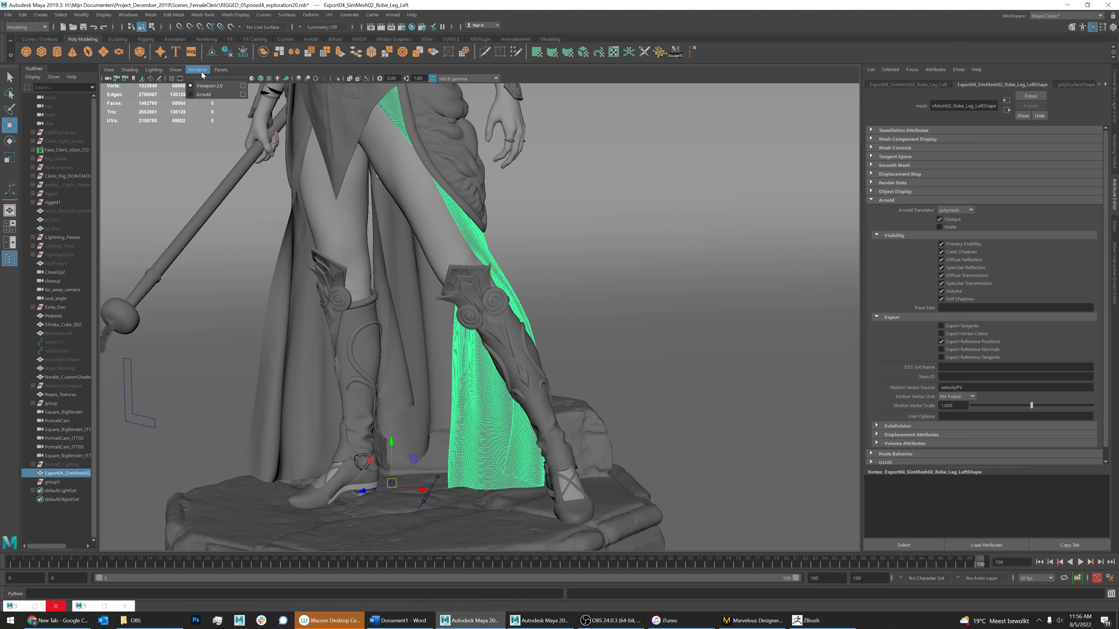
left_click(205, 95)
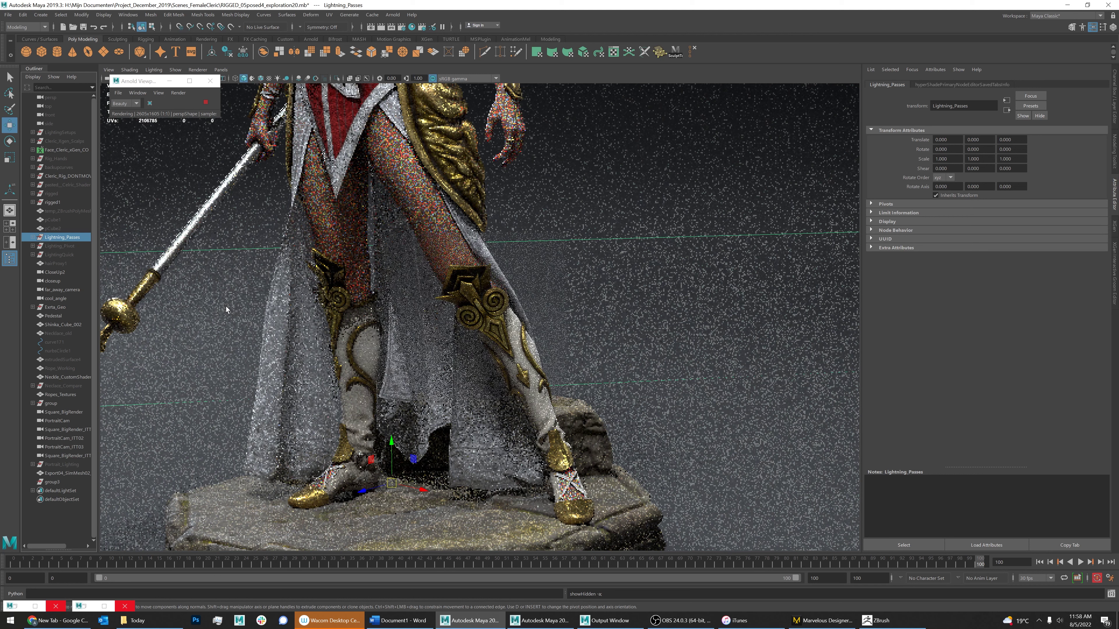
left_click_drag(524, 382, 510, 414, "alt")
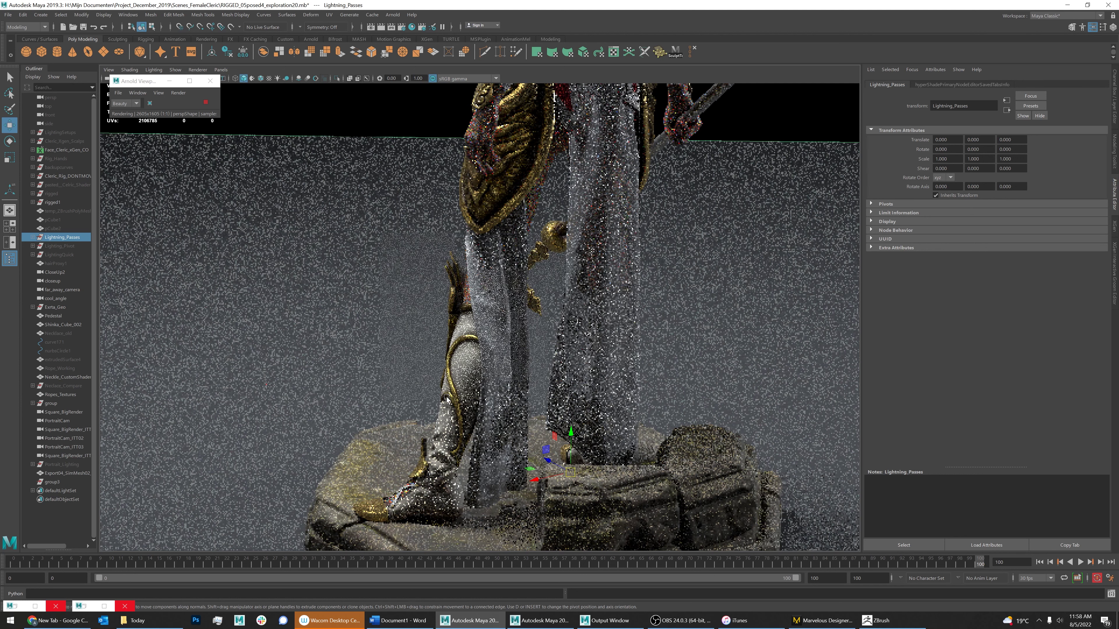
left_click_drag(441, 399, 560, 387, "alt")
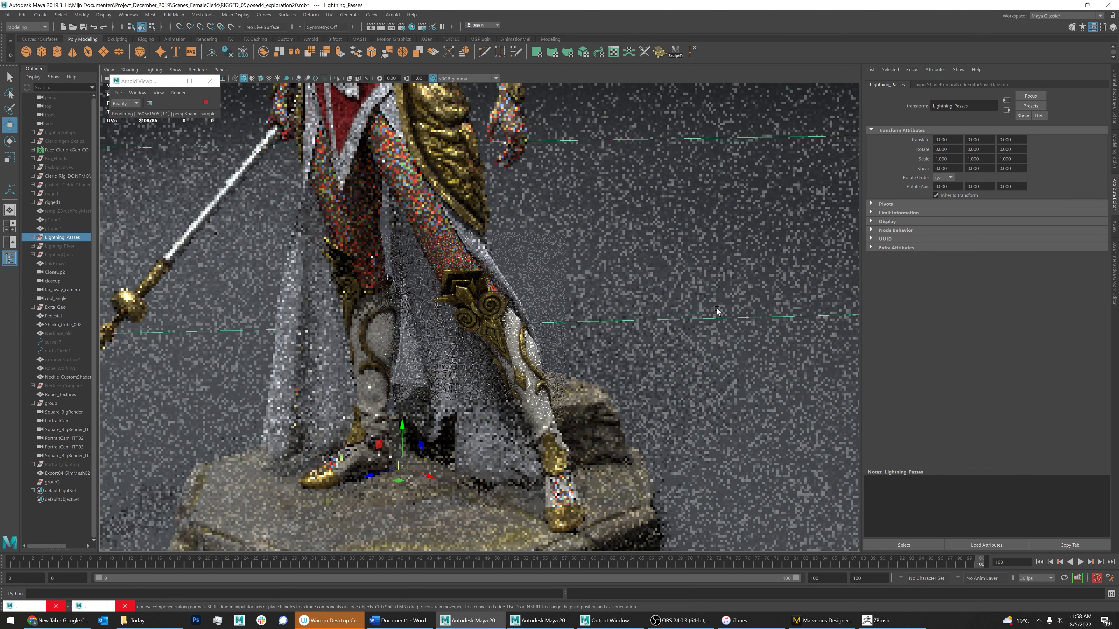